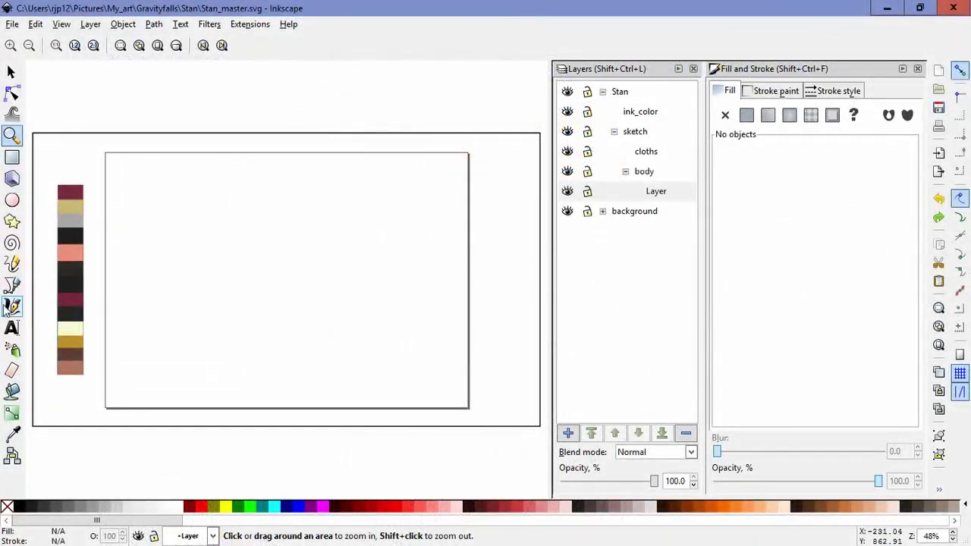
Step: With the Calligraphy tool, sketch the torso outline in light blue, with two round construction circles inside it
click(9, 308)
drag(256, 202, 231, 338)
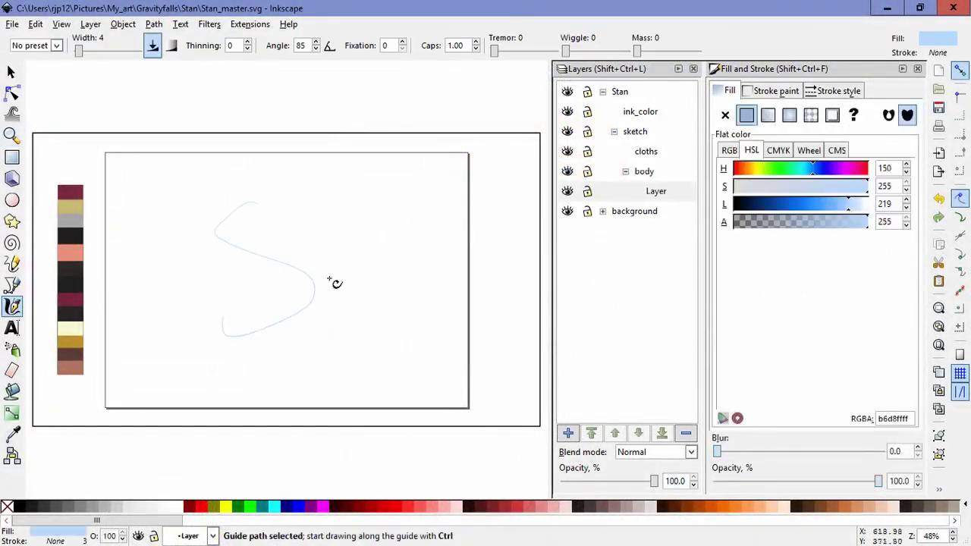
key(ctrl+z)
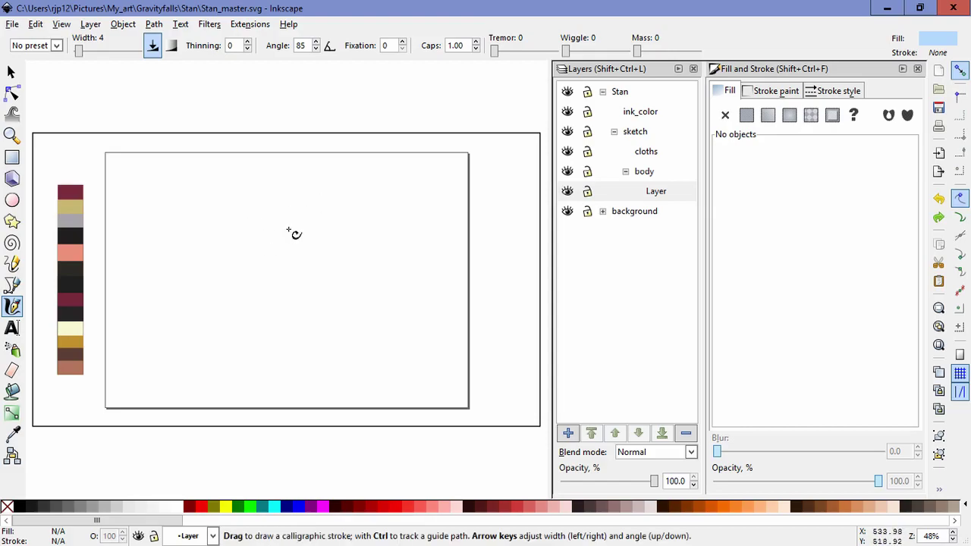
mouse_move(293, 231)
mouse_down()
mouse_move(298, 273)
mouse_move(305, 258)
mouse_up()
mouse_move(319, 306)
mouse_down()
mouse_move(323, 284)
mouse_move(325, 299)
mouse_up()
drag(247, 241, 314, 311)
drag(330, 230, 338, 303)
mouse_move(284, 305)
mouse_down()
mouse_move(240, 230)
mouse_move(284, 307)
mouse_up()
drag(249, 219, 332, 235)
mouse_move(284, 307)
mouse_down()
mouse_move(323, 312)
mouse_move(338, 283)
mouse_up()
Step: Sketch the two spread legs and their feet below the torso, and reinforce the torso's slanted side
mouse_move(347, 317)
mouse_down()
mouse_move(379, 355)
mouse_move(406, 358)
mouse_move(427, 345)
mouse_up()
mouse_move(269, 334)
mouse_down()
mouse_move(285, 309)
mouse_move(310, 375)
mouse_move(258, 380)
mouse_move(325, 392)
mouse_move(319, 387)
mouse_up()
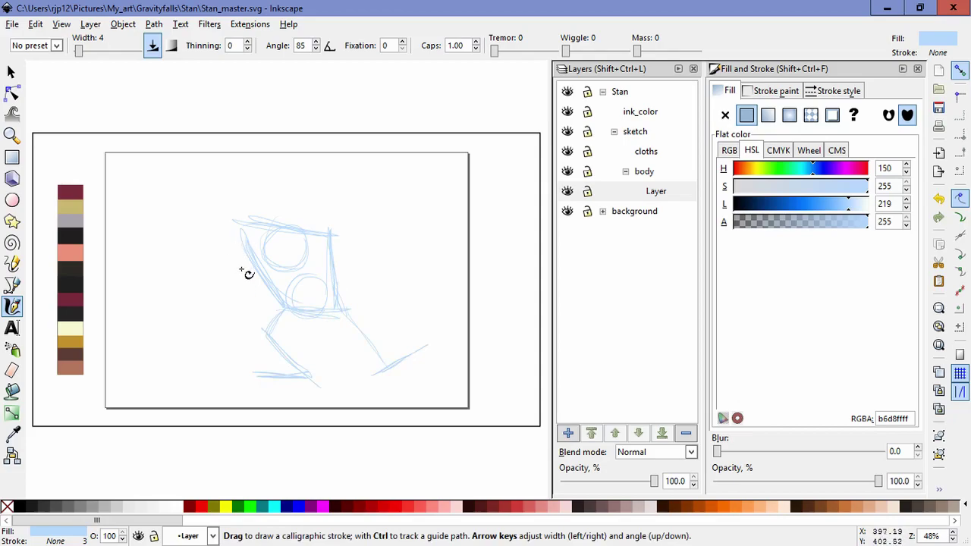
drag(243, 230, 285, 307)
Step: Add a new layer above the current body sub-layer and sketch both arms and heavier torso edges on it
click(568, 432)
click(538, 326)
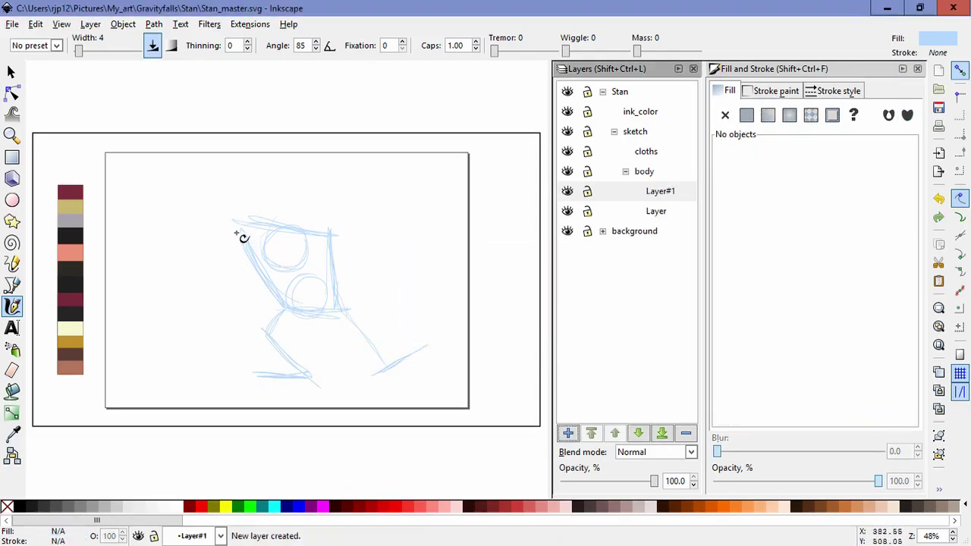
mouse_move(236, 235)
mouse_down()
mouse_move(273, 262)
mouse_move(266, 286)
mouse_move(241, 299)
mouse_up()
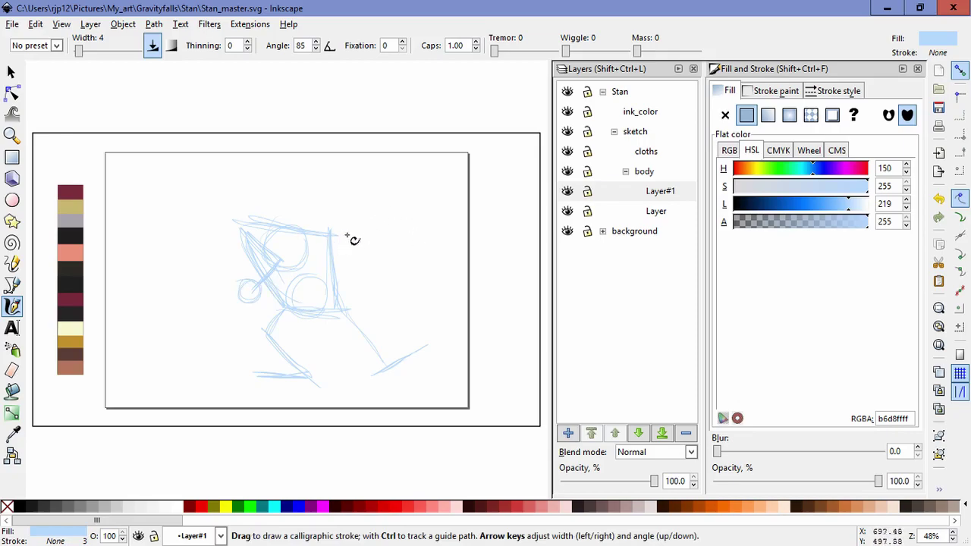
mouse_move(334, 240)
mouse_down()
mouse_move(349, 219)
mouse_move(245, 233)
mouse_move(327, 229)
mouse_move(419, 192)
mouse_move(329, 244)
mouse_up()
drag(243, 239, 287, 304)
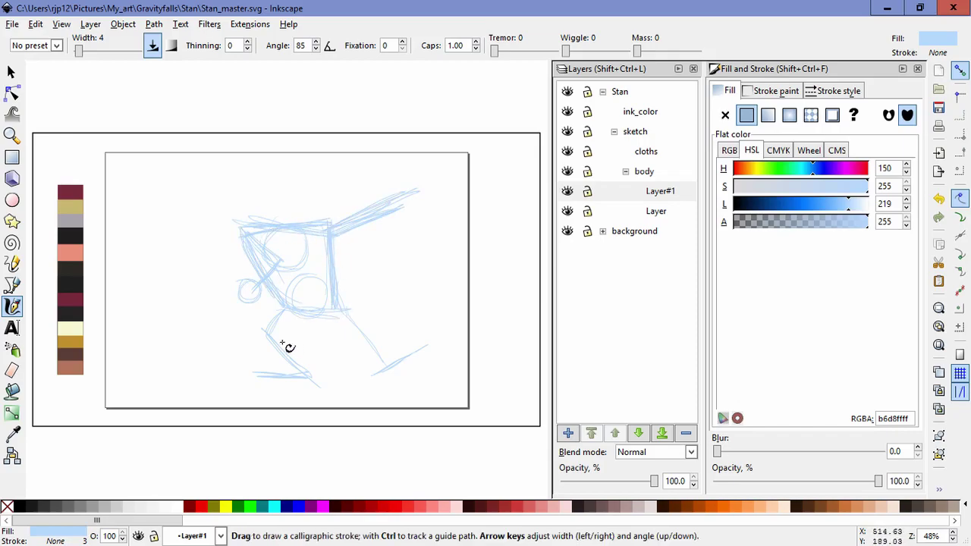
Step: Delete the strokes of the outstretched arm
click(13, 72)
click(436, 254)
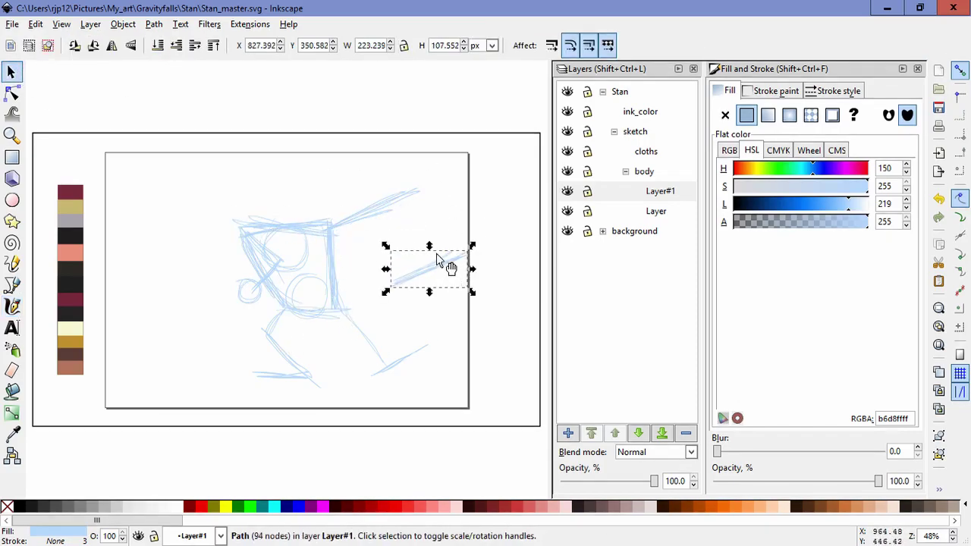
drag(379, 243, 483, 290)
key(Delete)
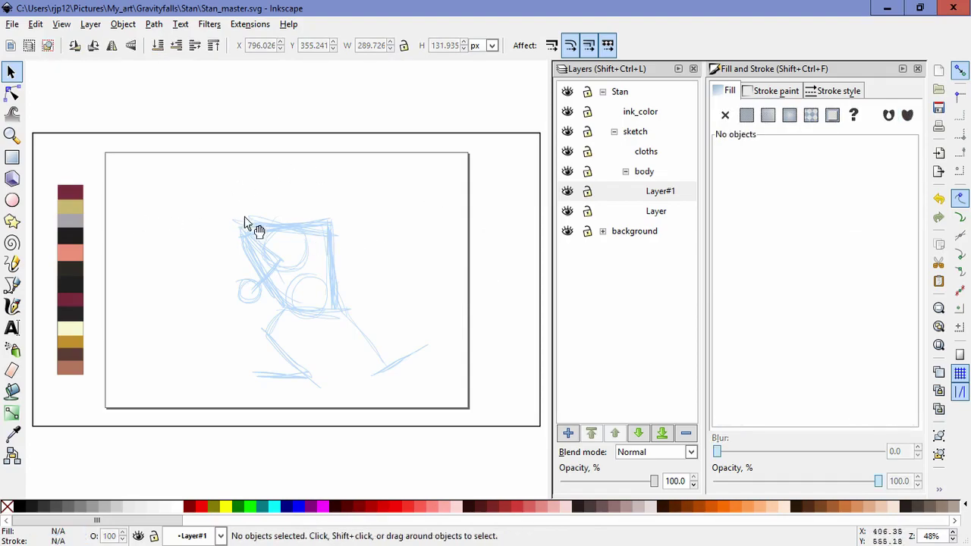
Step: Pull the stray shoulder-line strokes off the figure and delete them
mouse_move(251, 224)
mouse_down()
mouse_move(144, 184)
mouse_move(160, 201)
mouse_up()
key(Delete)
click(193, 182)
key(Delete)
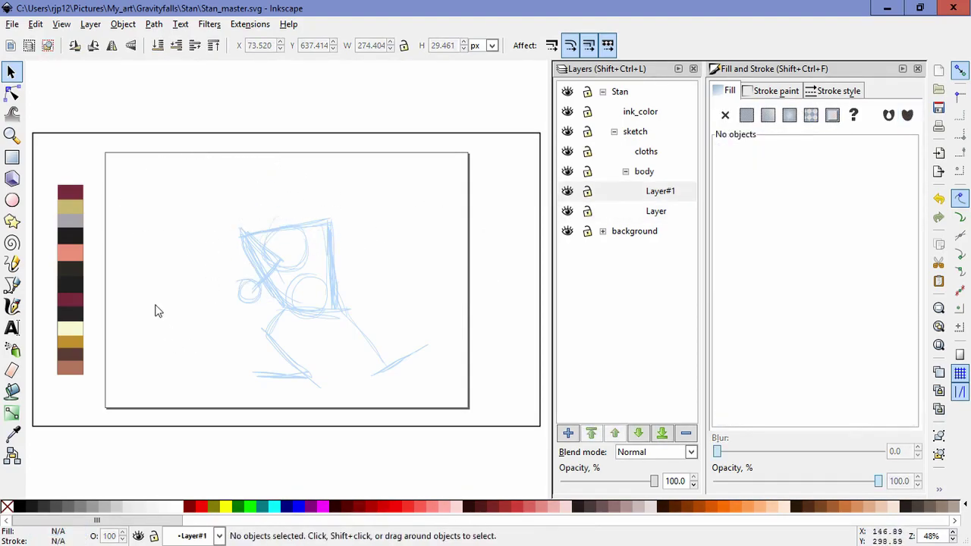
Step: Lock the lowest body sub-layer and redraw the outstretched arm rising from the shoulder on Layer#1
click(12, 306)
click(567, 214)
click(573, 210)
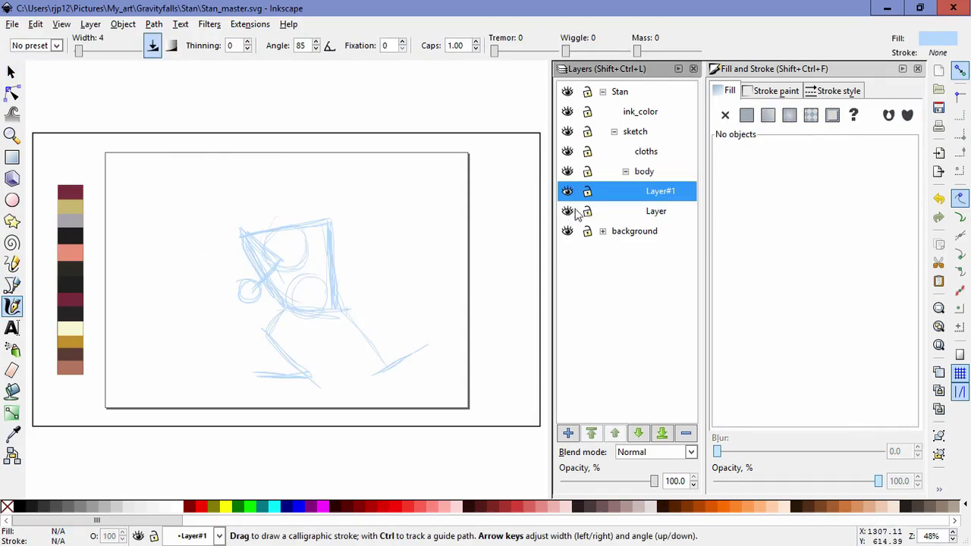
drag(347, 221, 394, 202)
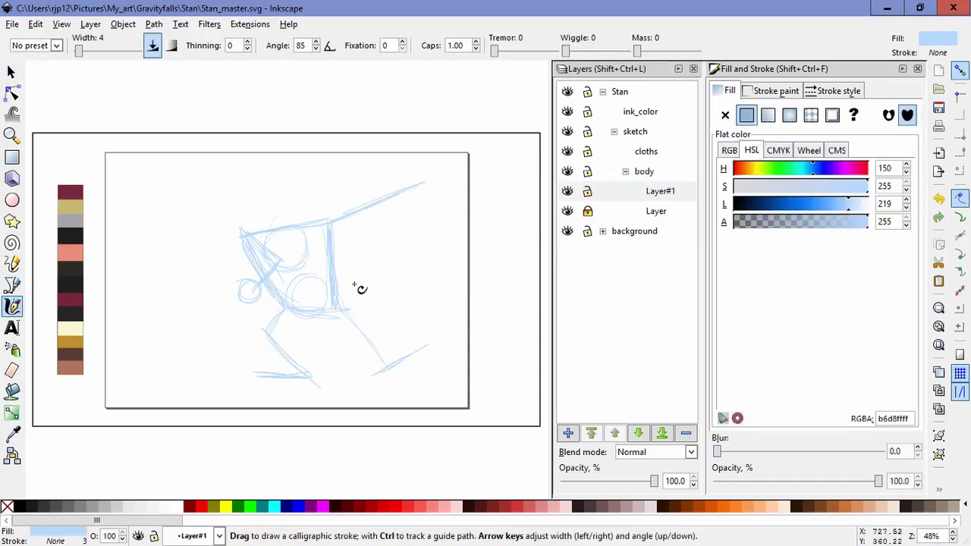
Step: Move the whole figure sketch about 188 px left on the page
click(13, 72)
drag(116, 108, 497, 417)
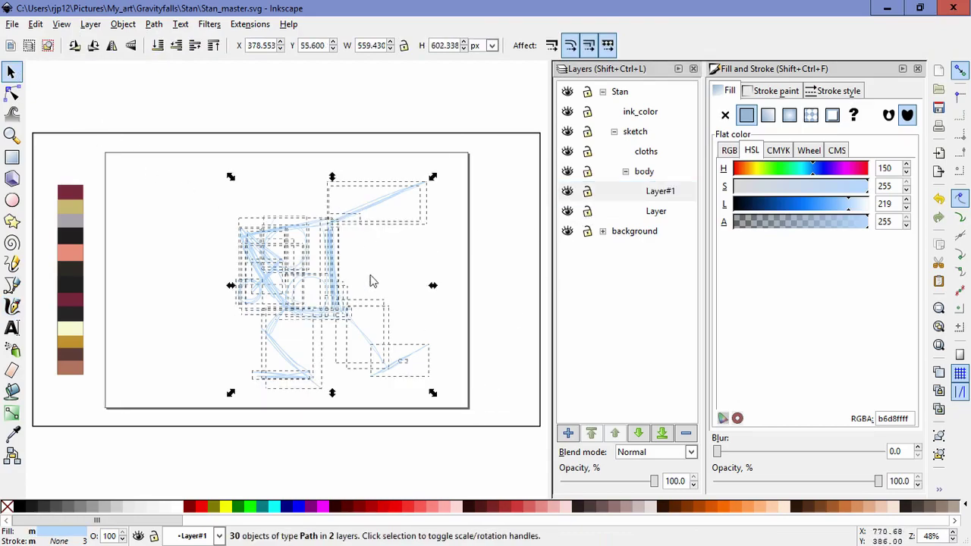
mouse_move(371, 282)
mouse_down()
mouse_move(289, 295)
mouse_move(303, 279)
mouse_up()
click(365, 375)
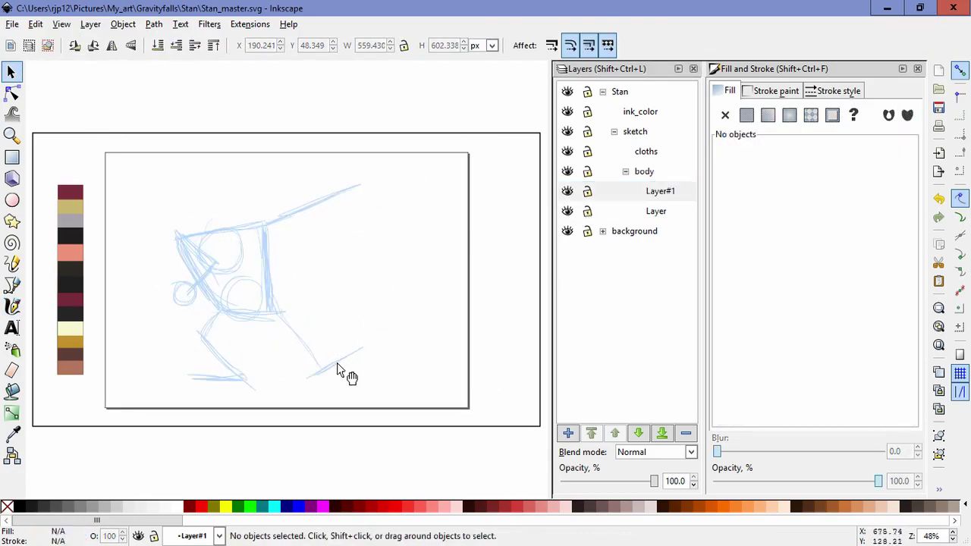
click(328, 368)
click(328, 369)
drag(326, 370, 332, 361)
key(ctrl+z)
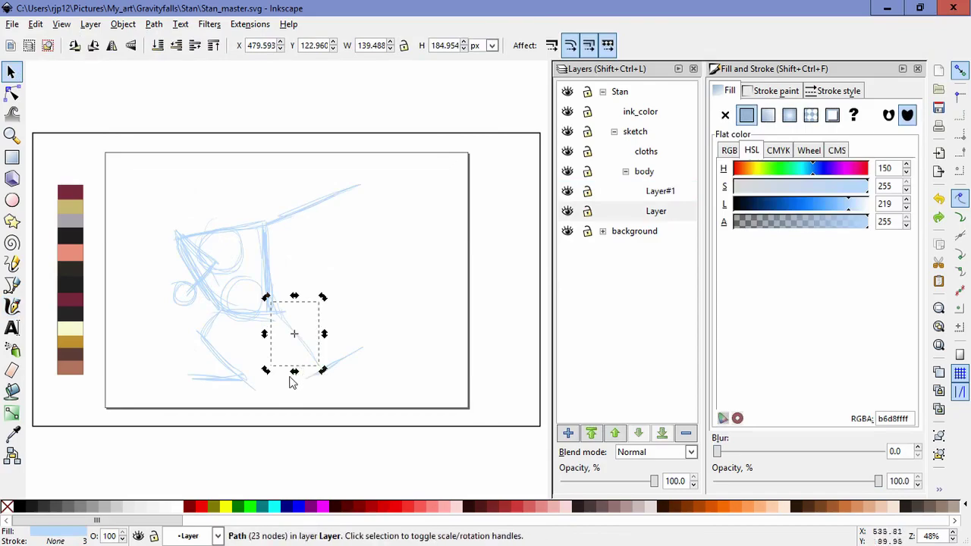
Step: Reshape the right leg's strokes into a flatter, wider slant of about 201 by 153 px
key(Escape)
drag(275, 342, 334, 326)
key(shift+s)
drag(327, 371, 345, 355)
key(Escape)
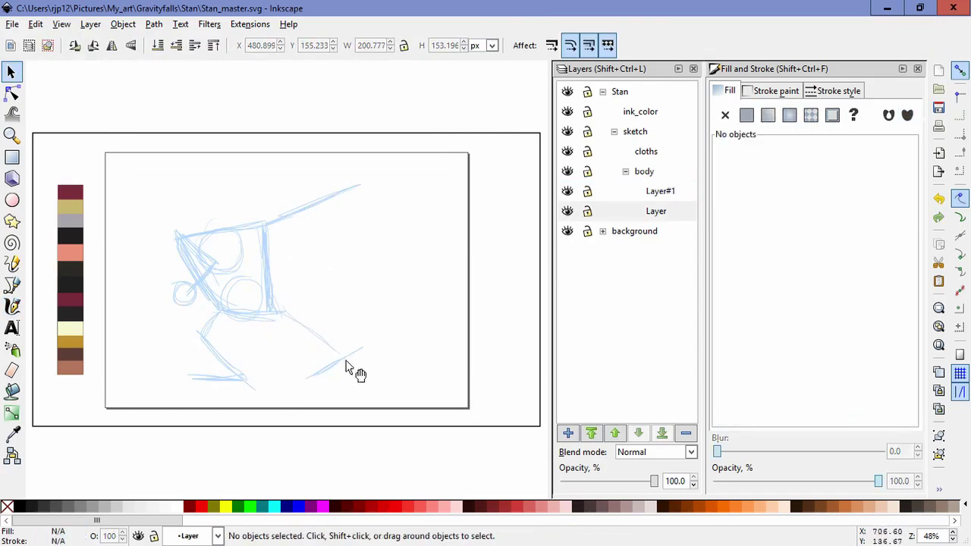
Step: Rotate the right foot's strokes to a steeper angle and place them at the end of the right leg
click(346, 367)
click(373, 346)
mouse_move(400, 322)
mouse_down()
mouse_move(394, 304)
mouse_move(384, 319)
mouse_up()
click(372, 339)
click(295, 380)
Step: Enlarge the right leg together with its foot, and reposition the foot so it meets the leg's end
click(319, 338)
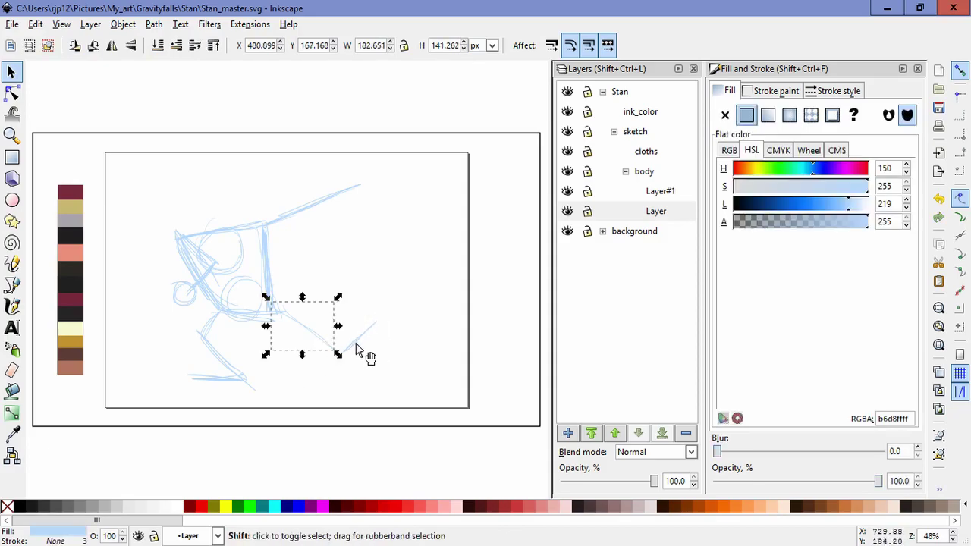
shift+click(356, 345)
drag(383, 357, 394, 384)
click(409, 339)
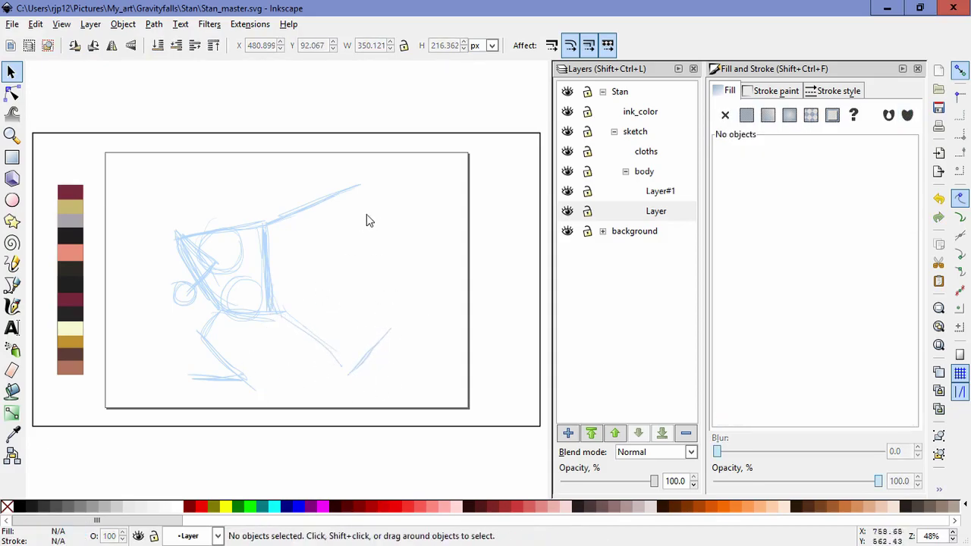
drag(374, 347, 371, 337)
drag(390, 316, 377, 331)
click(369, 412)
Step: Shorten the left leg and foot strokes and delete the leftover stroke below the foot
drag(283, 407, 146, 306)
mouse_move(223, 395)
mouse_down()
mouse_move(309, 394)
mouse_move(302, 389)
mouse_up()
click(260, 404)
key(Delete)
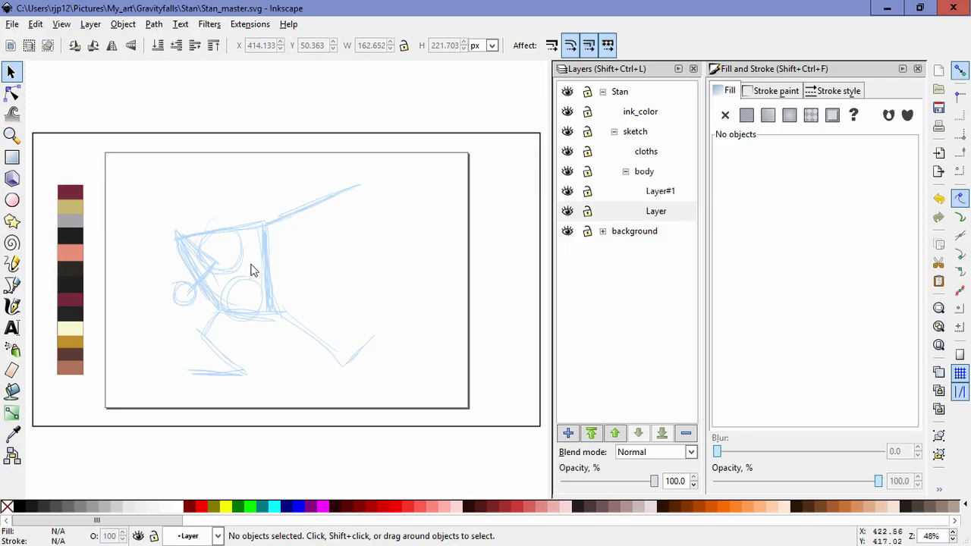
Step: Lock both body sub-layers and add a new layer above Layer#1
click(588, 192)
click(588, 212)
click(657, 192)
click(567, 434)
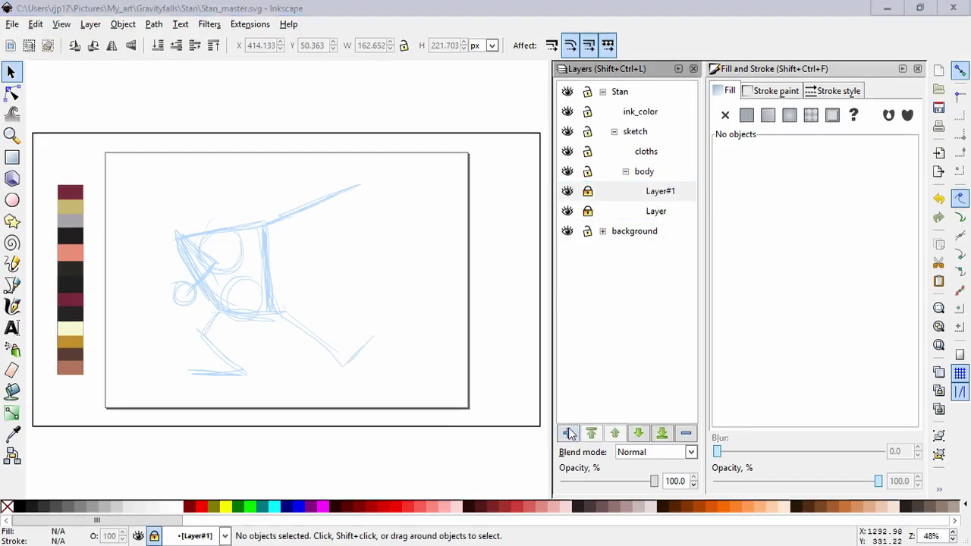
click(543, 332)
Step: Sketch a straight limb from the lower torso circle out past the left side, ending in a round hand
click(12, 306)
drag(144, 275, 252, 300)
mouse_move(148, 272)
mouse_down()
mouse_move(242, 293)
mouse_move(136, 260)
mouse_move(155, 267)
mouse_up()
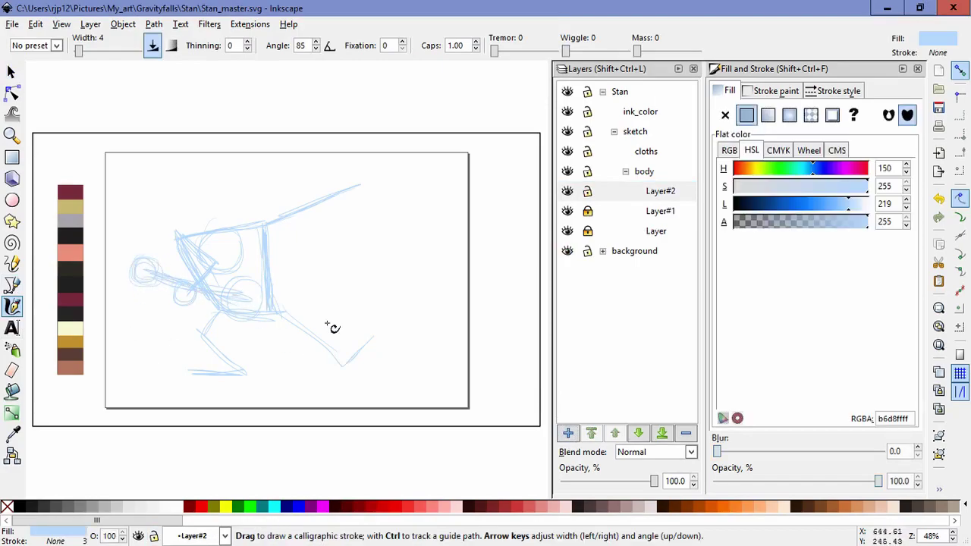
Step: Lock Layer#2 and add another new layer above it
click(587, 192)
click(568, 432)
key(Return)
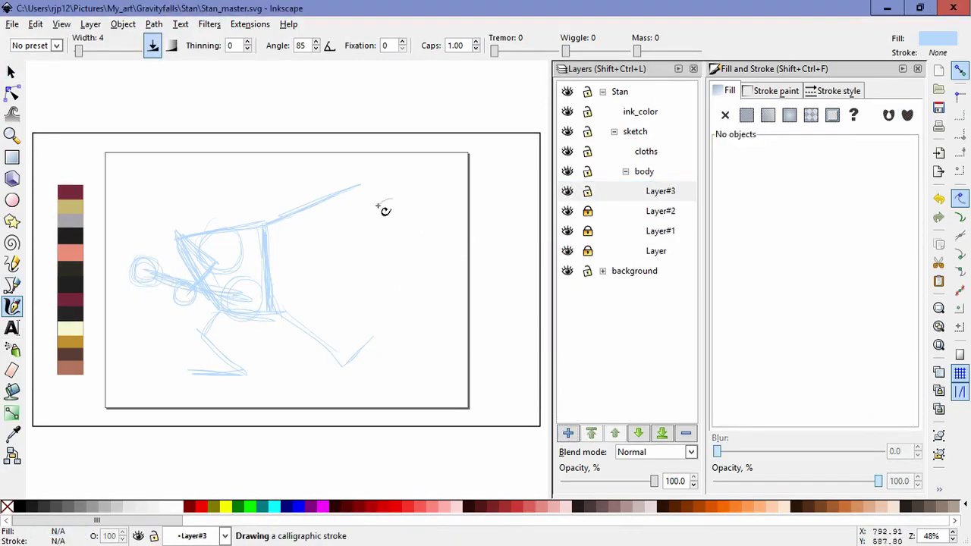
Step: Sketch the head above the shoulders as a rounded shape built from overlapping circular strokes
drag(381, 206, 433, 321)
drag(258, 263, 301, 290)
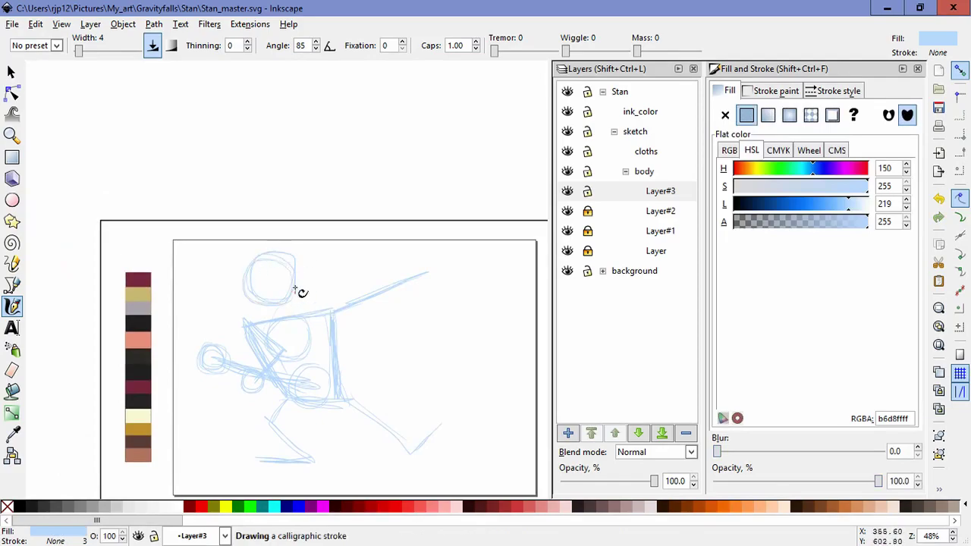
scroll(314, 361, up, 1)
scroll(311, 357, up, 1)
mouse_move(266, 319)
mouse_down()
mouse_move(298, 314)
mouse_move(287, 301)
mouse_move(272, 312)
mouse_move(283, 315)
mouse_up()
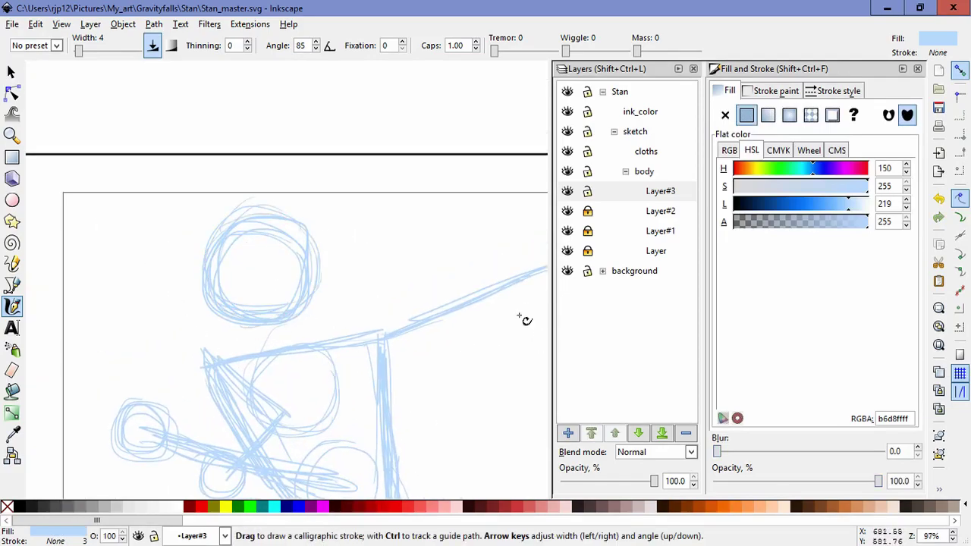
Step: Cut all the head strokes from Layer#3 and rename that layer head
key(s)
drag(192, 195, 355, 340)
key(Delete)
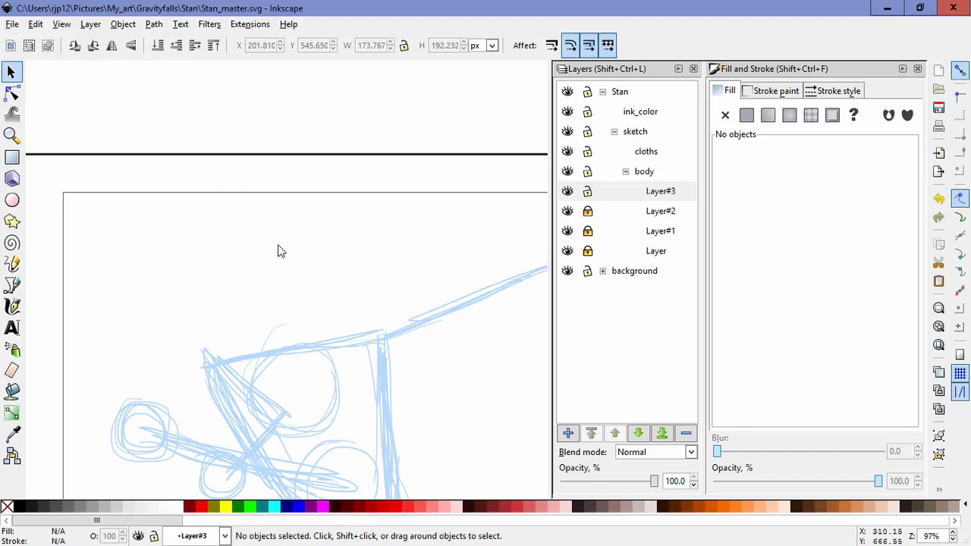
double_click(660, 191)
text(he)
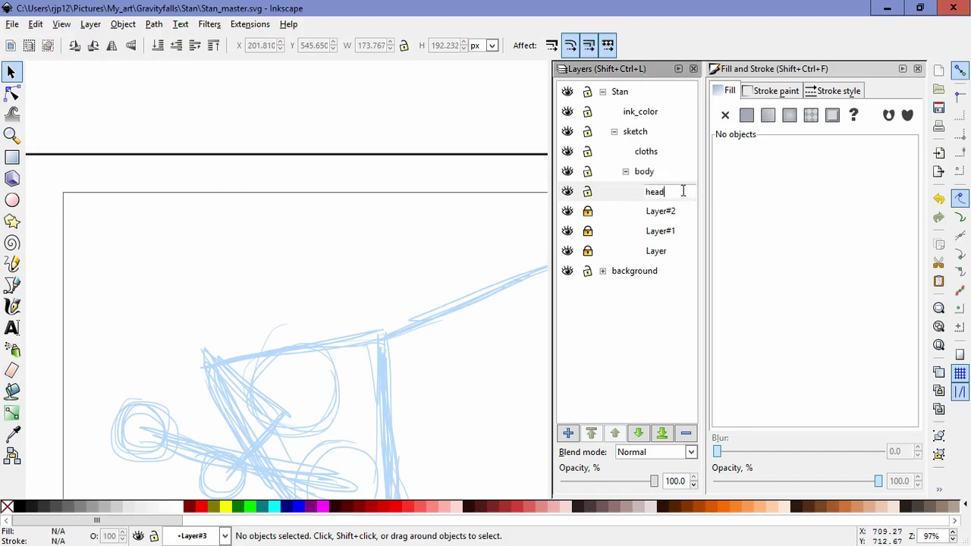
text(ad)
key(Return)
Step: Add a sub-layer inside the head layer and paste the head strokes onto it in place
key(shift+ctrl+n)
click(523, 299)
click(521, 348)
click(536, 324)
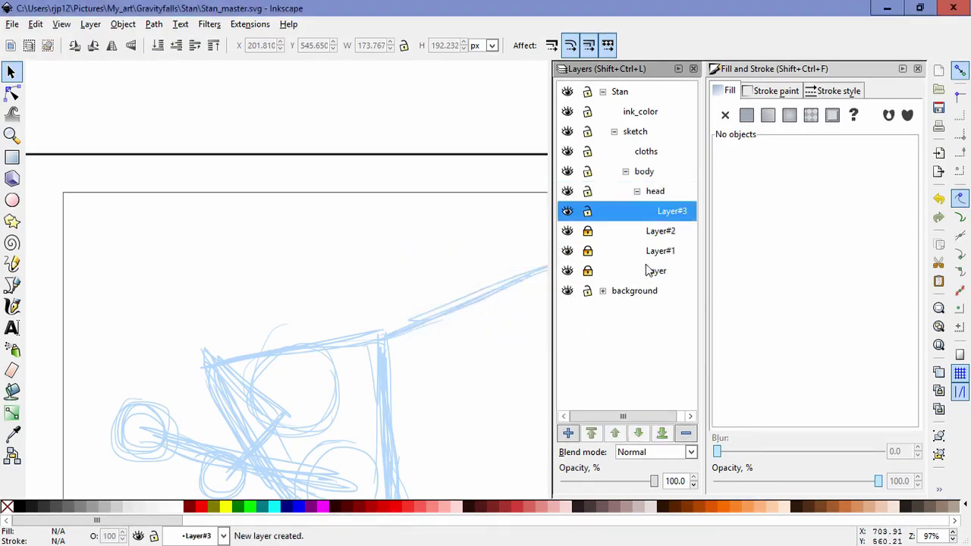
click(35, 24)
click(97, 133)
click(416, 241)
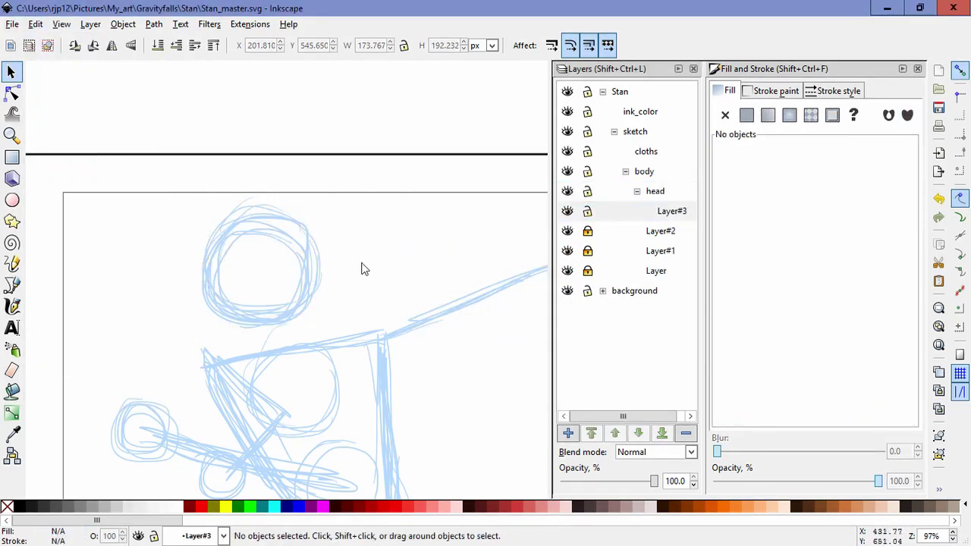
Step: Group all the head strokes and move the group about 25 px to the left
key(ctrl+a)
key(ctrl+g)
drag(308, 271, 289, 273)
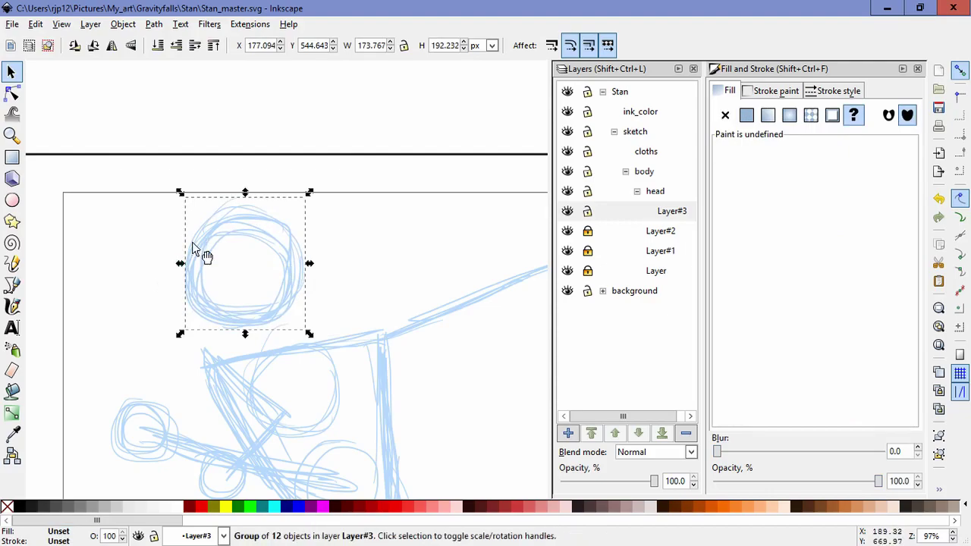
Step: Add another layer above the head circle's layer, and try a Calligraphy stroke there and undo it
click(12, 306)
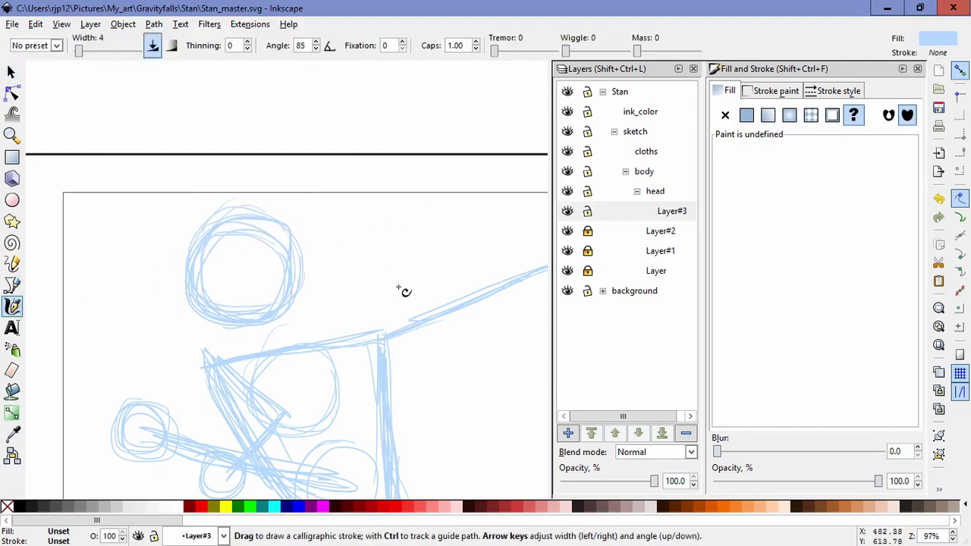
click(567, 433)
key(Return)
drag(416, 221, 429, 311)
key(ctrl+z)
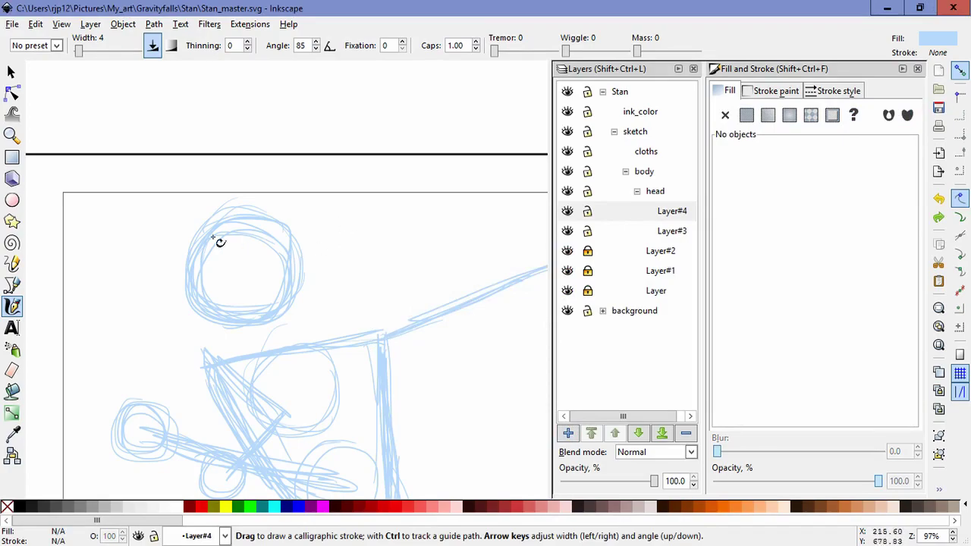
Step: Lower the opacity of Layer#3 and lock it, leaving Layer#4 as the drawing layer
click(660, 231)
drag(655, 481, 613, 481)
click(673, 213)
click(584, 231)
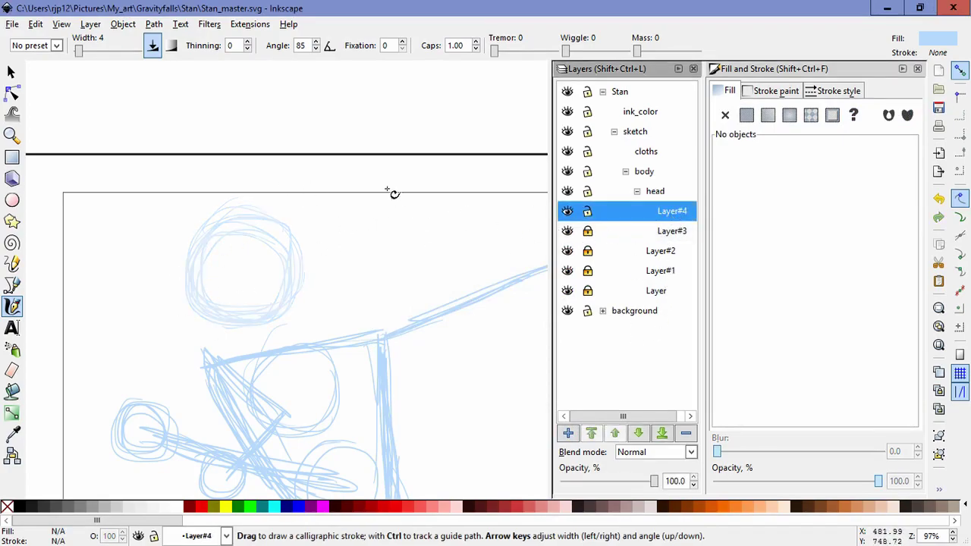
Step: Sketch the sides of the face, the jaw and the flat chin over the faded head circle
drag(187, 272, 205, 340)
drag(306, 245, 305, 331)
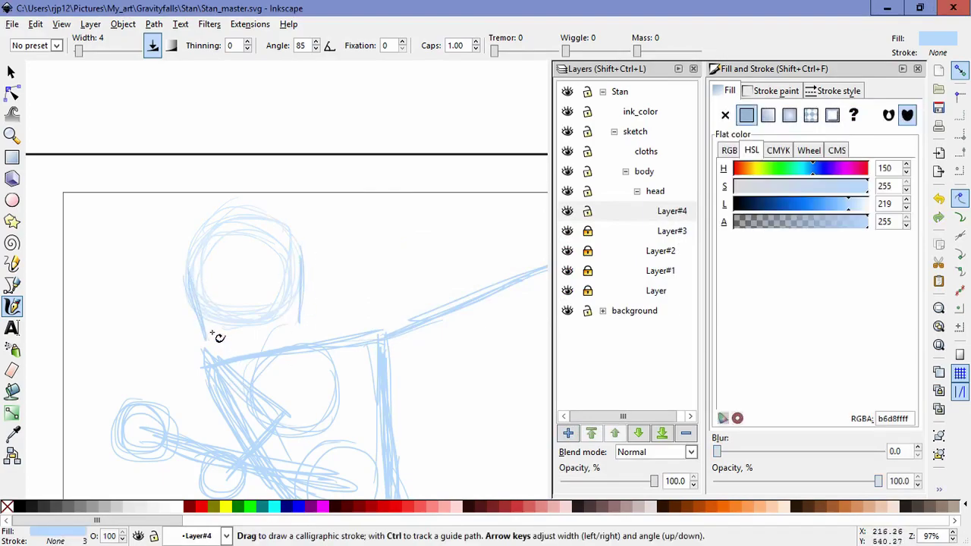
mouse_move(212, 334)
mouse_down()
mouse_move(257, 358)
mouse_move(282, 347)
mouse_move(245, 353)
mouse_move(255, 340)
mouse_move(214, 352)
mouse_up()
drag(299, 325, 291, 341)
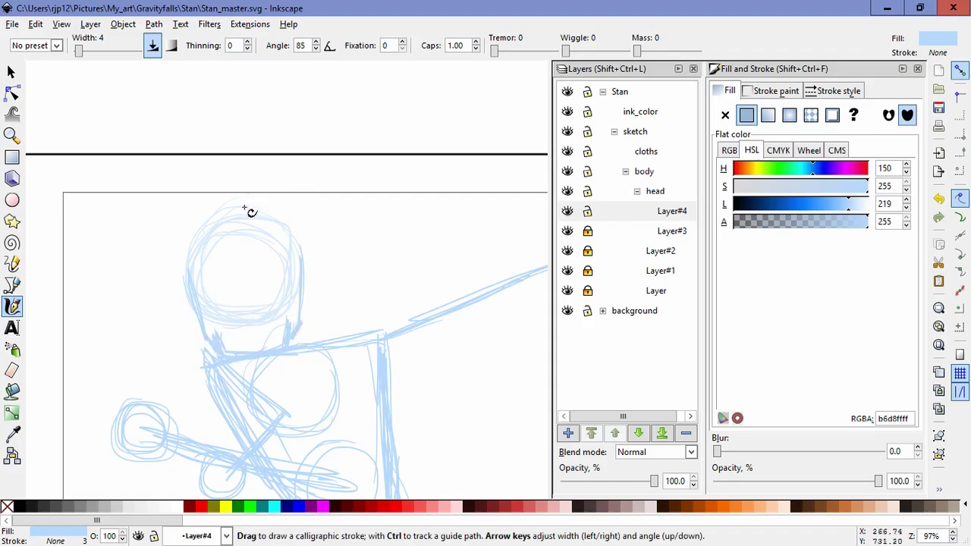
key(space)
click(309, 249)
drag(179, 200, 148, 242)
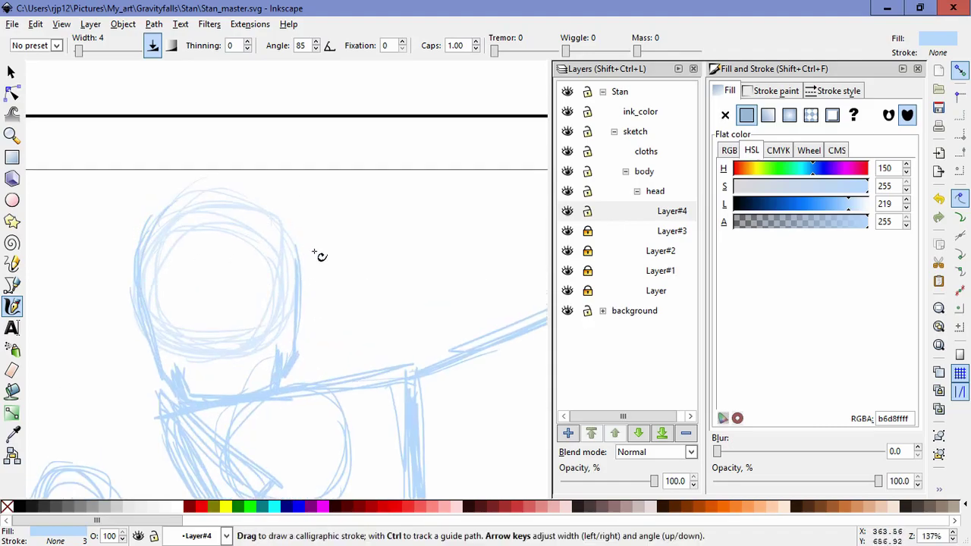
Step: Select all the face and jaw strokes on Layer#4 and delete them
click(12, 72)
drag(117, 188, 352, 403)
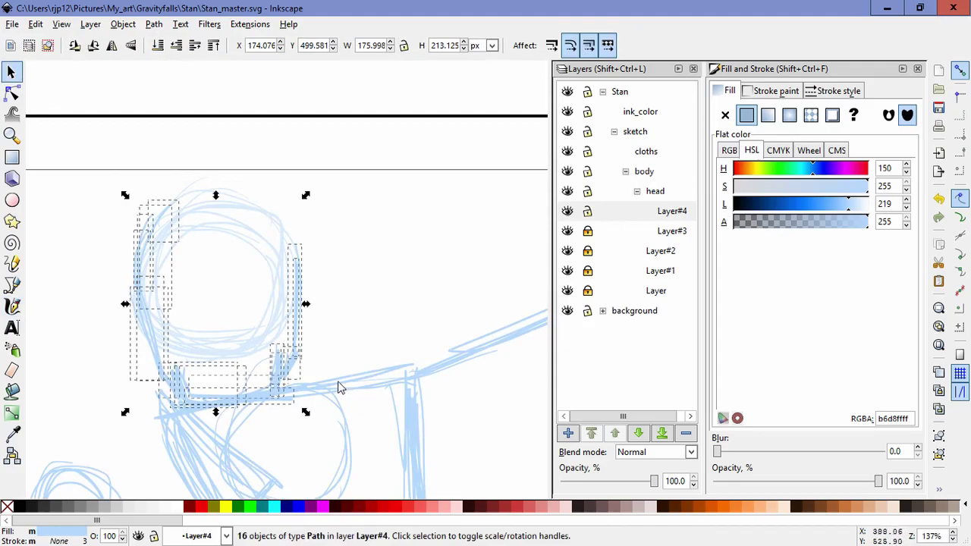
key(Escape)
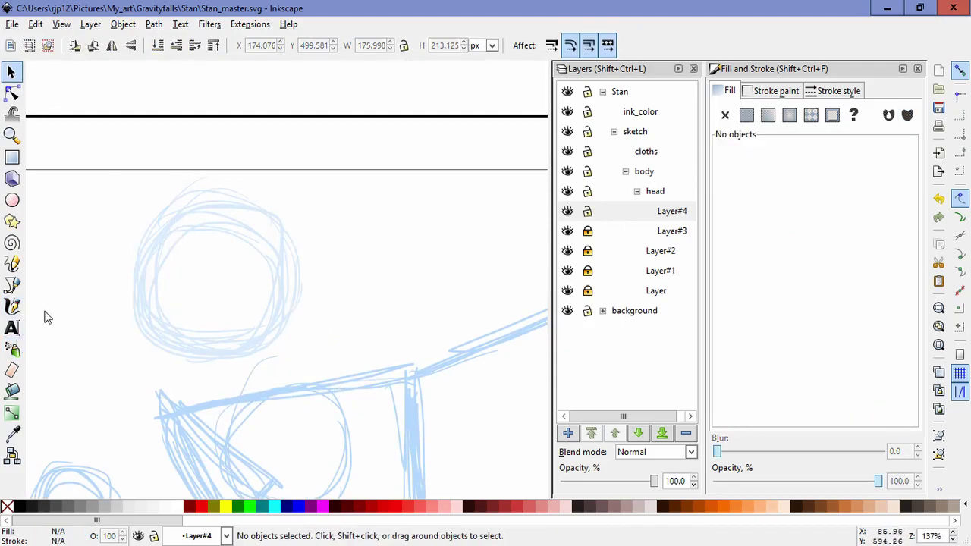
Step: Redraw the sides of the face and a narrower, rounded jaw below the faded head circle with the Calligraphy tool
key(c)
mouse_move(171, 404)
mouse_down()
mouse_move(174, 387)
mouse_move(196, 379)
mouse_up()
mouse_move(286, 395)
mouse_down()
mouse_move(276, 390)
mouse_move(289, 305)
mouse_move(269, 401)
mouse_move(190, 409)
mouse_move(245, 412)
mouse_move(277, 360)
mouse_up()
drag(293, 302, 294, 355)
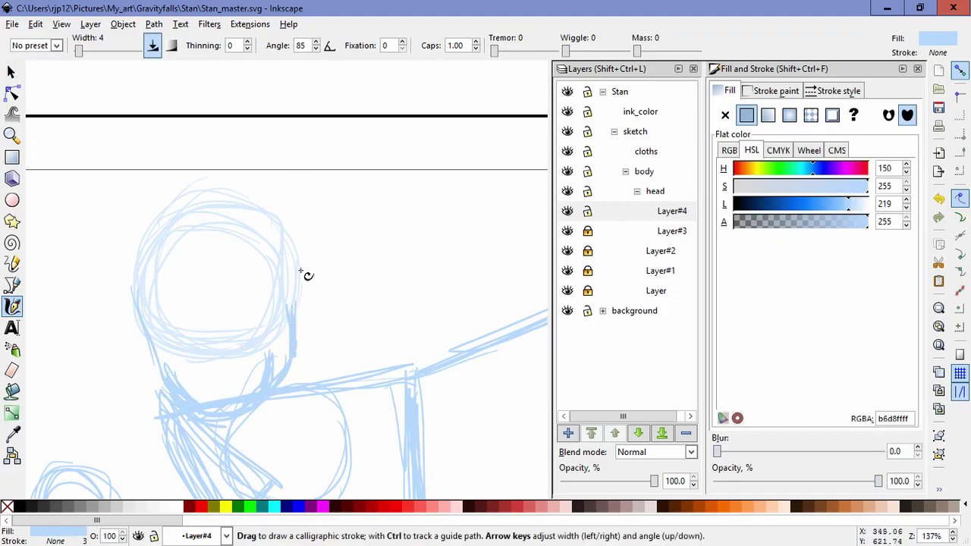
Step: Add Layer#5 above the current layer and sketch the curved ear on the side of the head
mouse_move(276, 265)
mouse_down()
mouse_move(295, 265)
mouse_move(299, 278)
mouse_move(295, 339)
mouse_move(308, 299)
mouse_move(293, 256)
mouse_move(271, 267)
mouse_up()
key(ctrl+z)
click(567, 433)
key(Return)
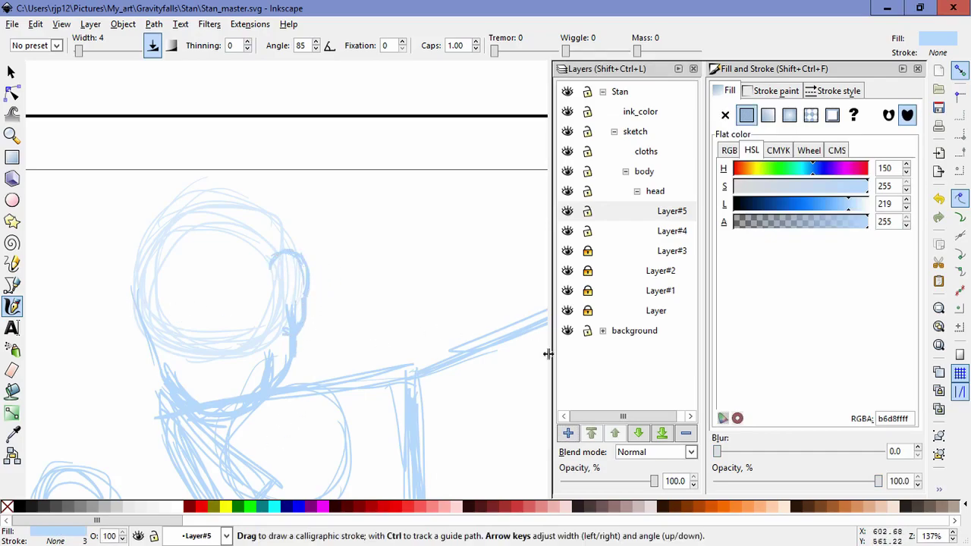
mouse_move(299, 273)
mouse_down()
mouse_move(288, 283)
mouse_move(292, 322)
mouse_up()
Step: Add Layer#6 and sketch the tall hat over the head, with a curved lower edge across the forehead
click(568, 432)
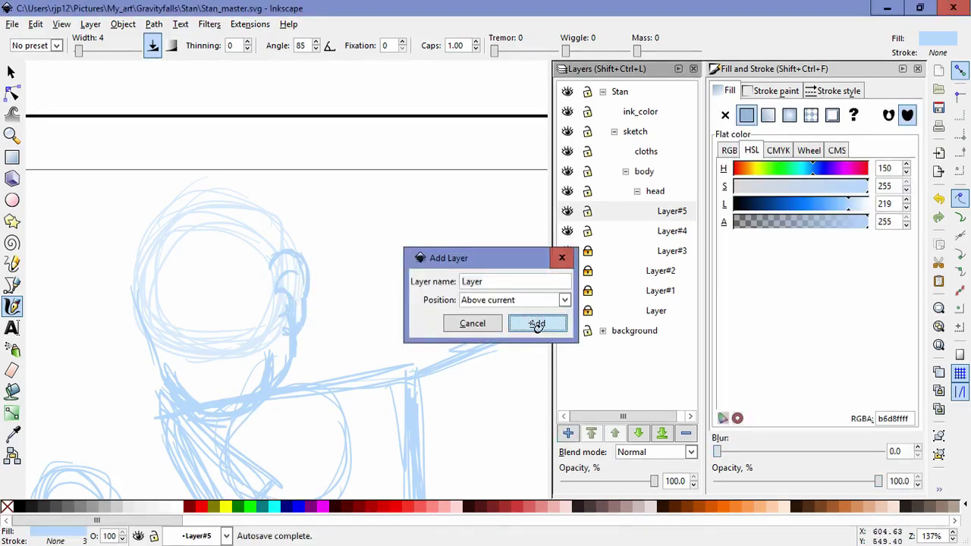
click(538, 324)
scroll(137, 234, up, 1)
scroll(136, 234, left, 1)
mouse_move(122, 239)
mouse_down()
mouse_move(141, 309)
mouse_move(187, 210)
mouse_move(262, 196)
mouse_up()
mouse_move(131, 233)
mouse_down()
mouse_move(205, 199)
mouse_move(291, 243)
mouse_up()
drag(261, 190, 306, 266)
mouse_move(121, 240)
mouse_down()
mouse_move(140, 307)
mouse_move(282, 288)
mouse_move(138, 259)
mouse_move(134, 229)
mouse_move(258, 195)
mouse_move(249, 191)
mouse_move(297, 266)
mouse_up()
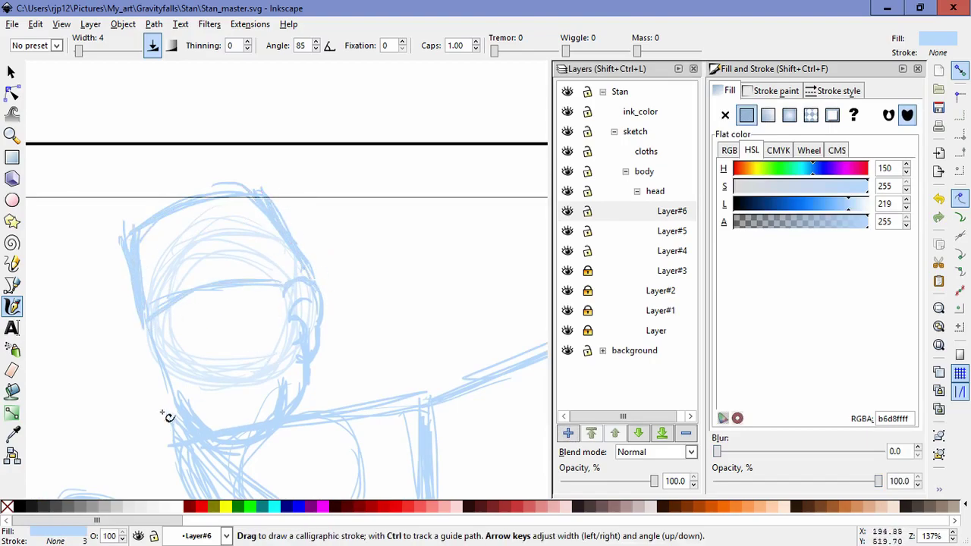
scroll(396, 321, down, 4)
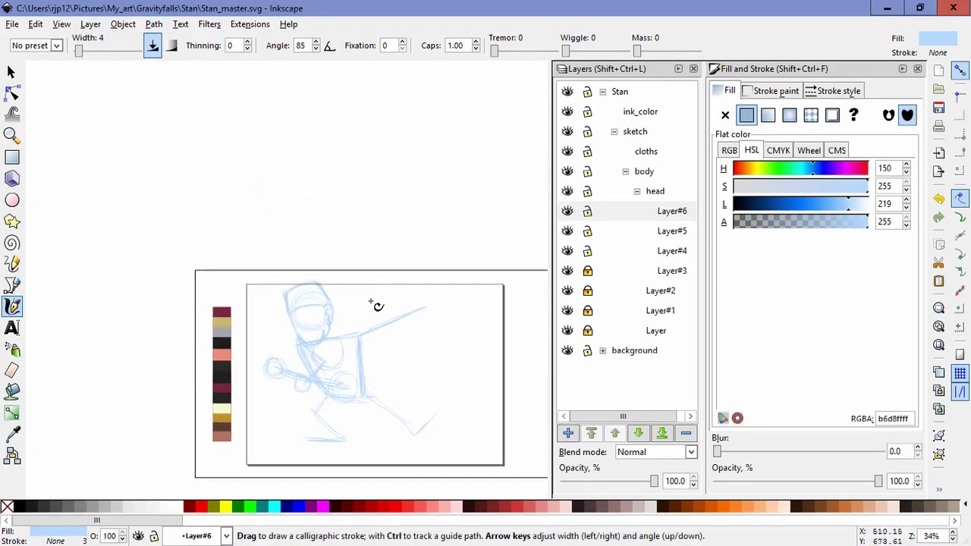
scroll(362, 306, up, 4)
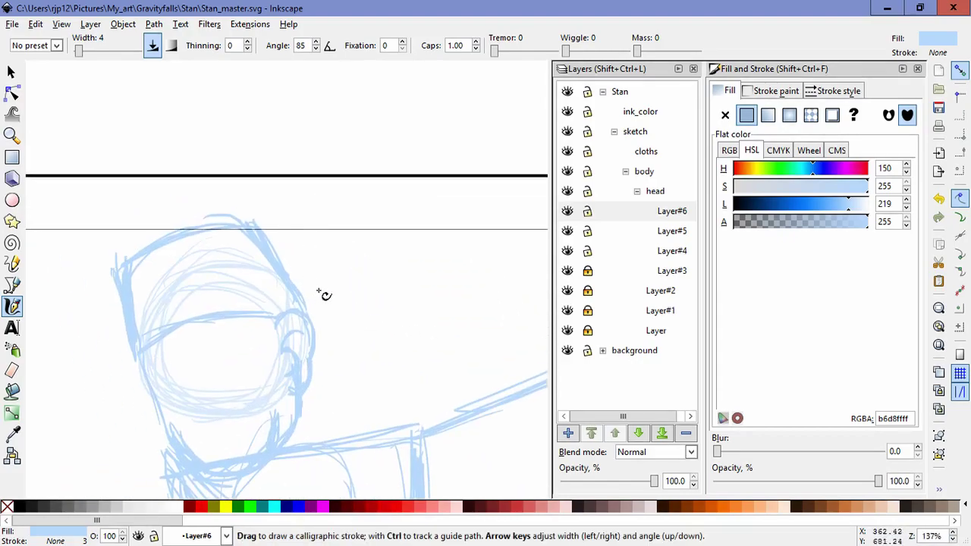
Step: Lock Layer#4 and Layer#5 so that only the hat strokes can be selected
click(11, 72)
drag(57, 182, 364, 365)
click(394, 325)
click(588, 251)
click(588, 232)
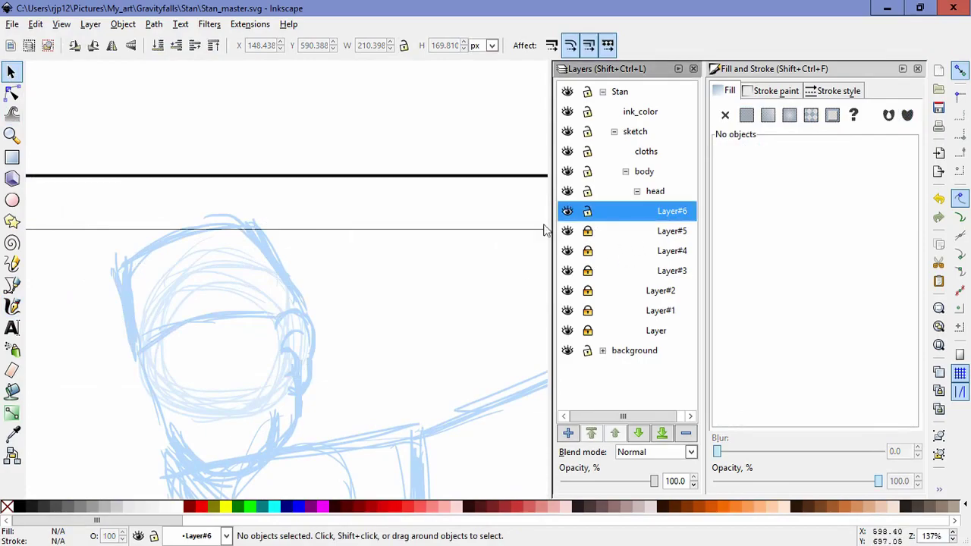
Step: Select all the hat strokes, tilt them slightly and shift them a little to the right on the head
drag(353, 190, 84, 383)
click(227, 228)
drag(210, 209, 221, 207)
click(395, 252)
drag(385, 384, 55, 151)
click(277, 238)
drag(316, 289, 317, 296)
click(372, 278)
drag(373, 368, 64, 150)
drag(273, 248, 274, 246)
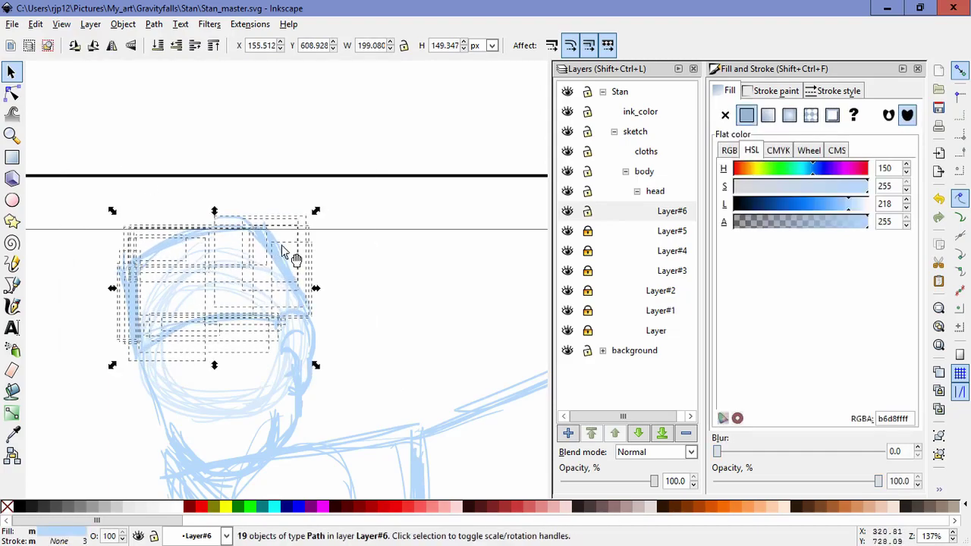
click(352, 315)
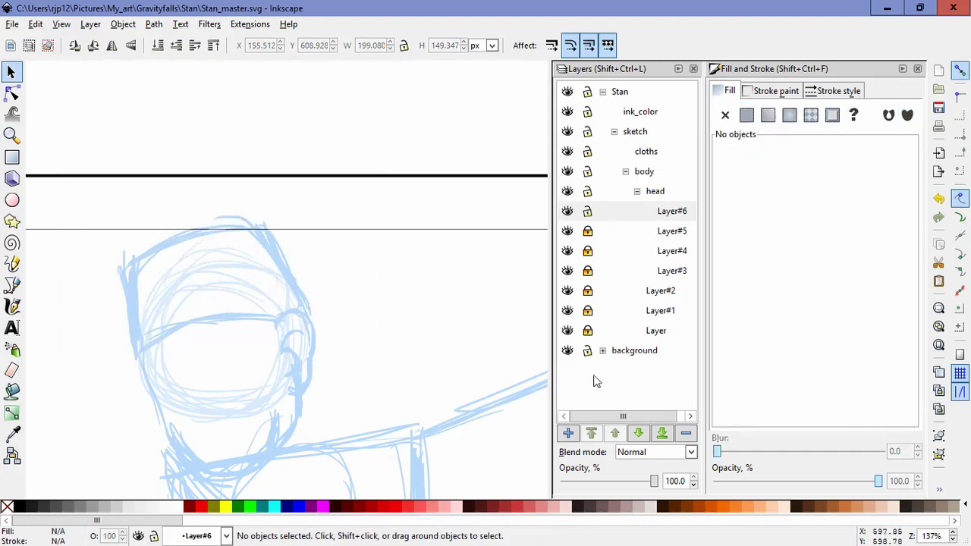
Step: Add Layer#7 and darken the Calligraphy fill to a lightness of 182, undoing the trial strokes
click(567, 432)
click(536, 323)
click(12, 306)
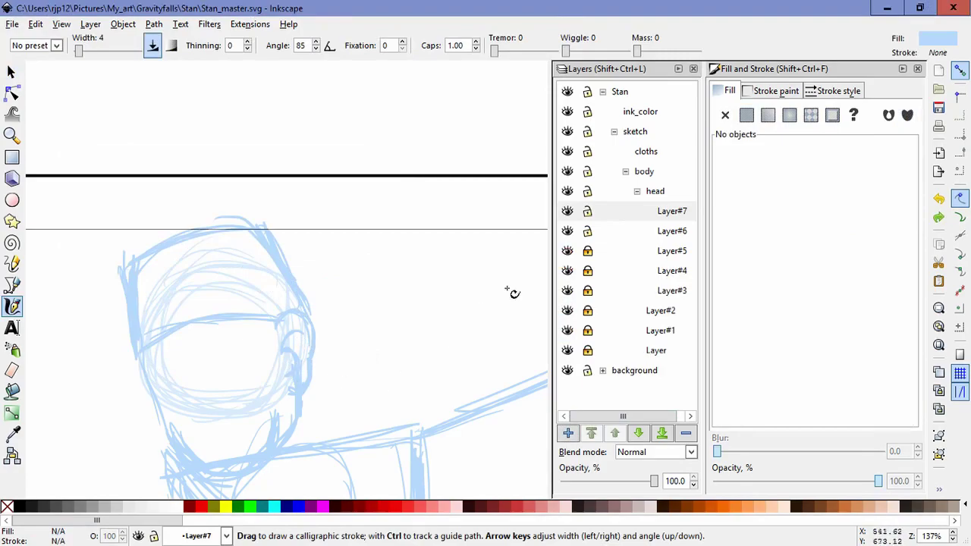
scroll(230, 364, up, 1)
mouse_move(74, 348)
mouse_down()
mouse_move(262, 276)
mouse_move(82, 344)
mouse_move(90, 342)
mouse_up()
click(829, 208)
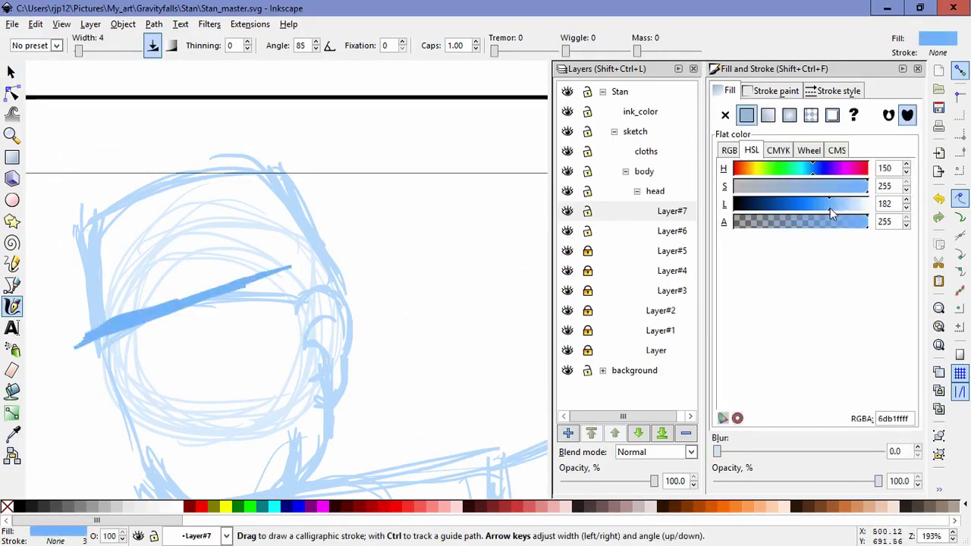
mouse_move(384, 238)
mouse_down()
mouse_move(420, 357)
mouse_move(402, 387)
mouse_up()
key(ctrl+z)
key(ctrl+z)
Step: Sketch the slanted rectangular glasses across the face, with outer sides, a divider between the lenses and lower rims
mouse_move(90, 341)
mouse_down()
mouse_move(116, 332)
mouse_move(91, 351)
mouse_move(211, 314)
mouse_move(240, 290)
mouse_move(252, 361)
mouse_up()
key(ctrl+z)
drag(155, 326, 164, 370)
drag(89, 348, 100, 400)
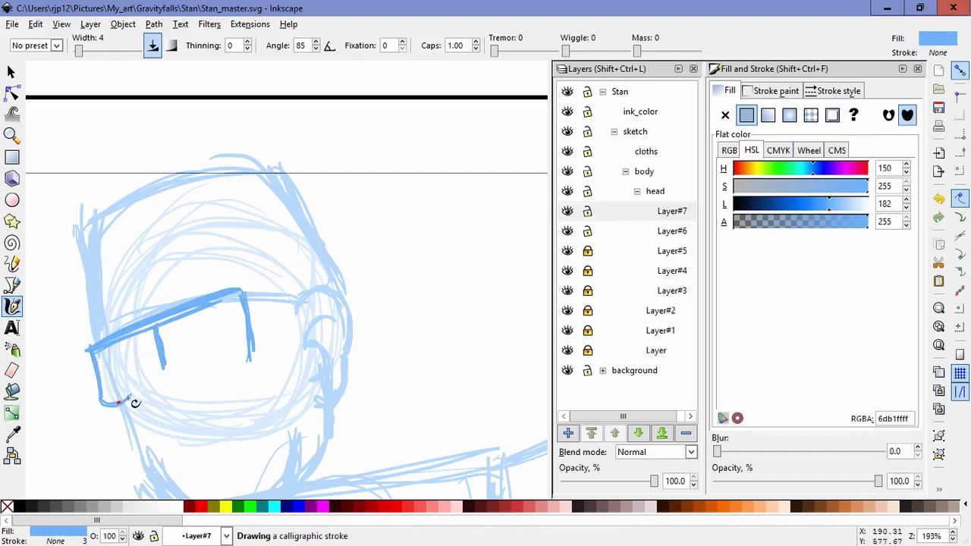
key(ctrl+z)
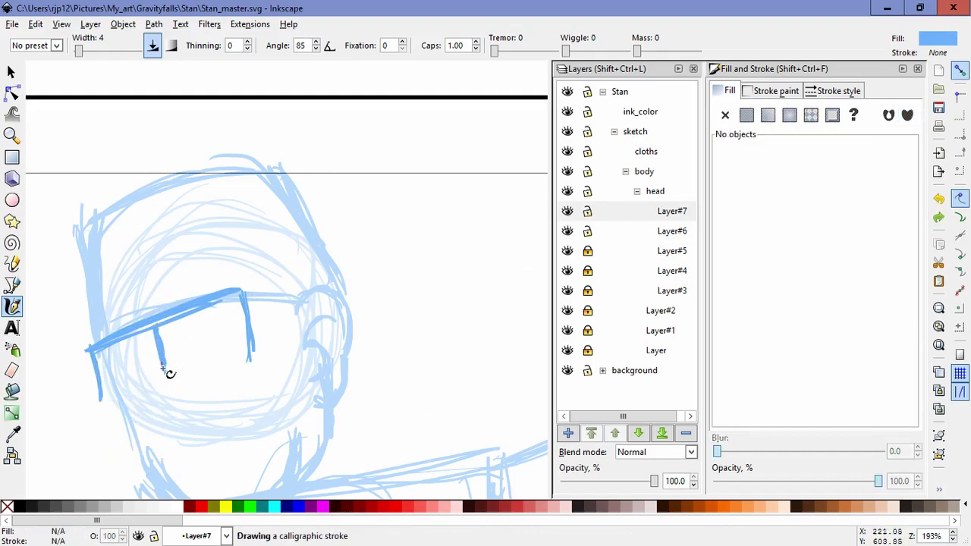
drag(106, 400, 160, 381)
drag(256, 350, 254, 356)
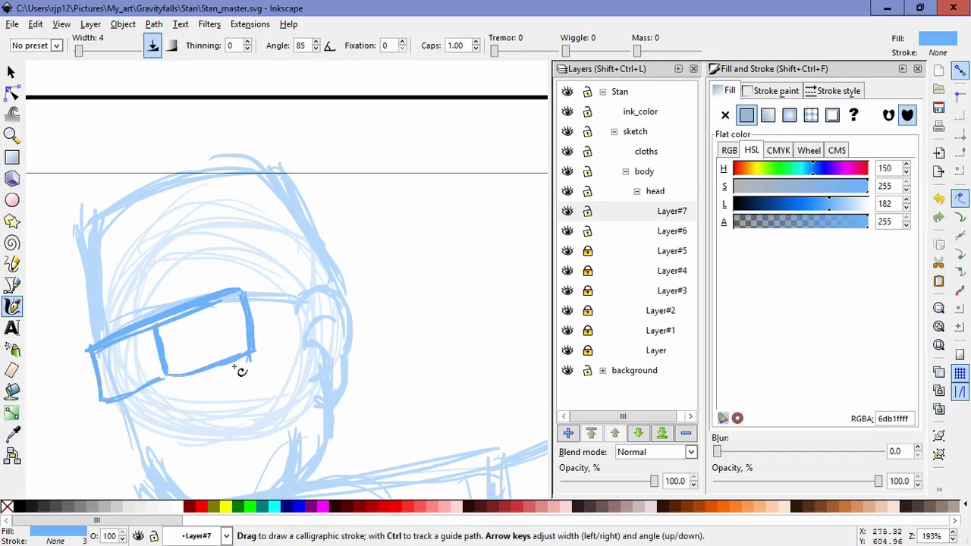
Step: Delete the divider strokes between the lenses, redraw the divider as one thin line and close the lower rim
mouse_move(162, 326)
mouse_down()
mouse_move(163, 374)
mouse_move(135, 374)
mouse_up()
key(ctrl+z)
click(12, 72)
key(Delete)
click(166, 370)
key(Delete)
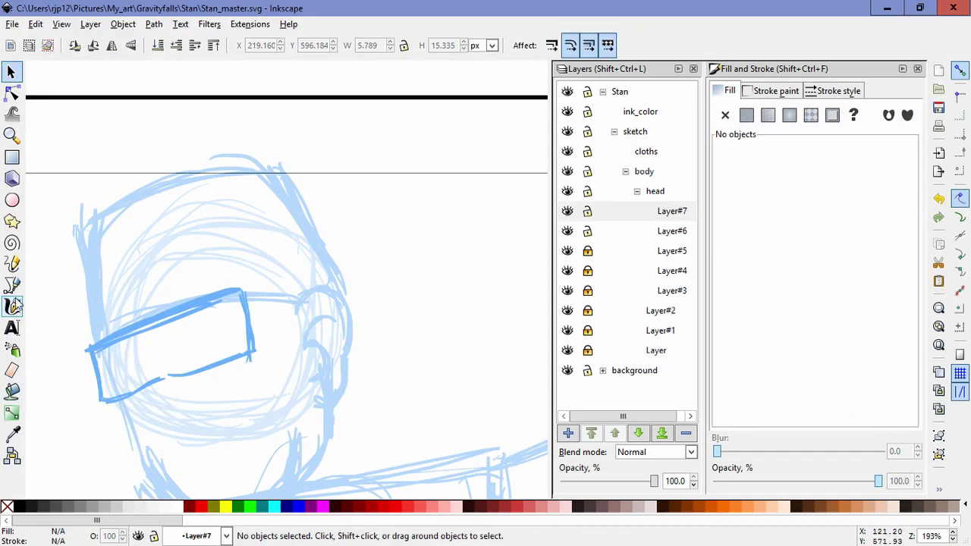
click(12, 307)
mouse_move(154, 325)
mouse_down()
mouse_move(165, 377)
mouse_move(153, 318)
mouse_up()
drag(190, 376, 111, 397)
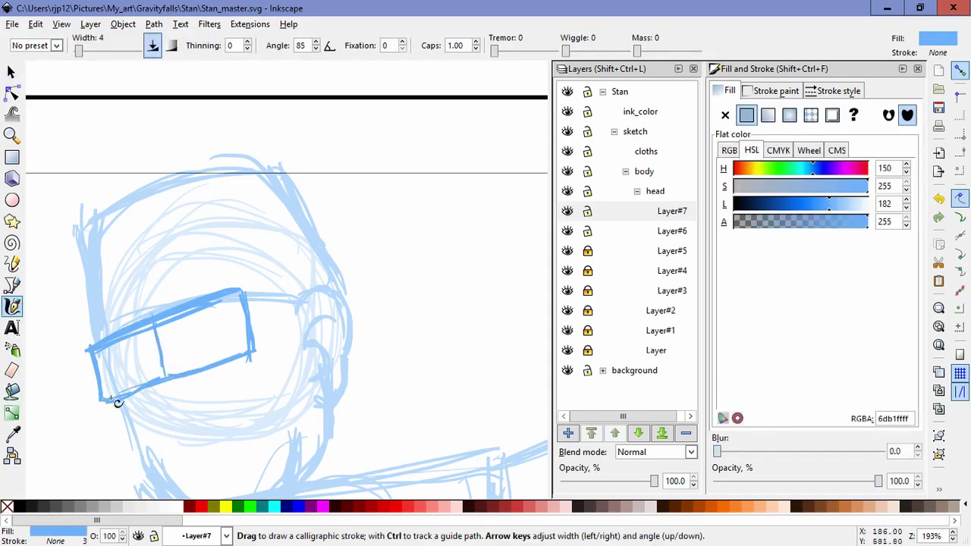
Step: Lock Layer#6 to keep the hat strokes out of the selection
key(s)
key(ctrl+alt+a)
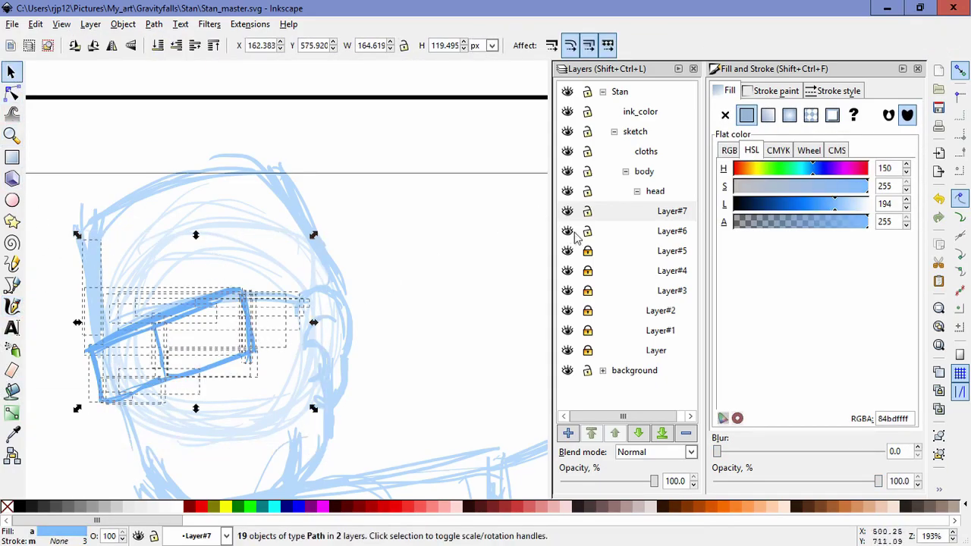
click(587, 231)
Step: Select all the glasses strokes, adjust their slant and position on the face, and widen them to about 131 px
key(ctrl+alt+a)
drag(171, 406, 180, 425)
drag(266, 282, 270, 293)
drag(251, 311, 260, 320)
drag(176, 410, 181, 408)
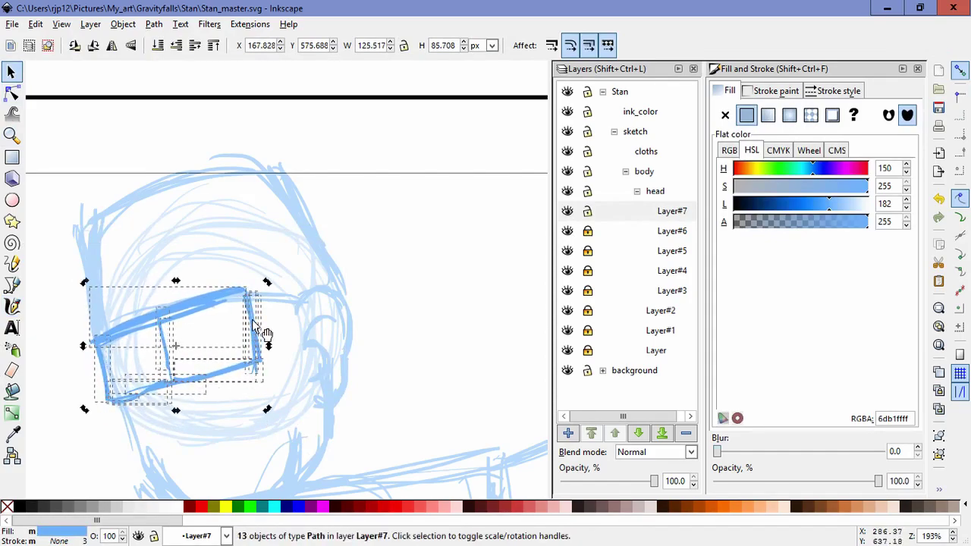
click(254, 322)
drag(269, 346, 276, 347)
drag(256, 334, 260, 312)
key(Escape)
Step: Add Layer#8 above the glasses layer and prepare the Calligraphy tool for drawing the eyes
scroll(355, 269, down, 2)
click(568, 433)
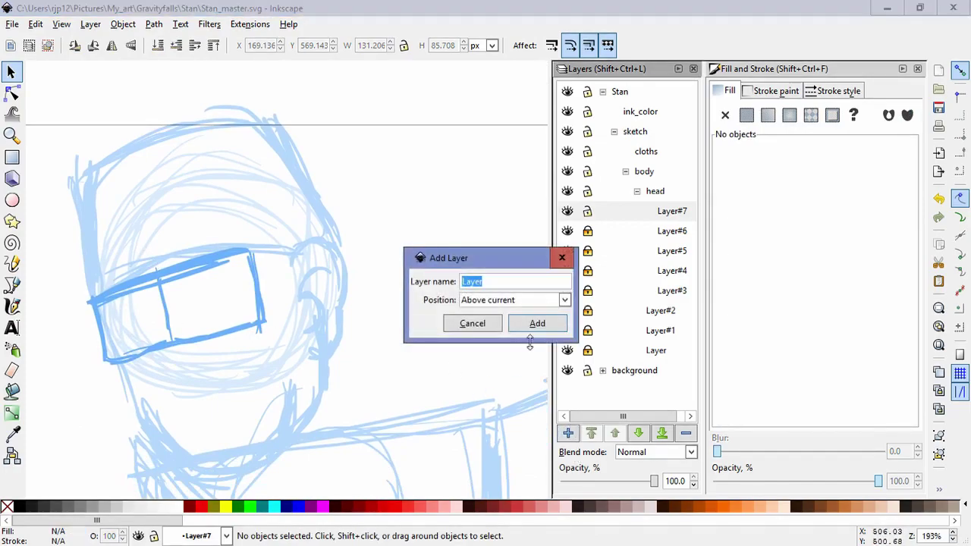
key(Return)
click(11, 306)
scroll(212, 306, up, 1)
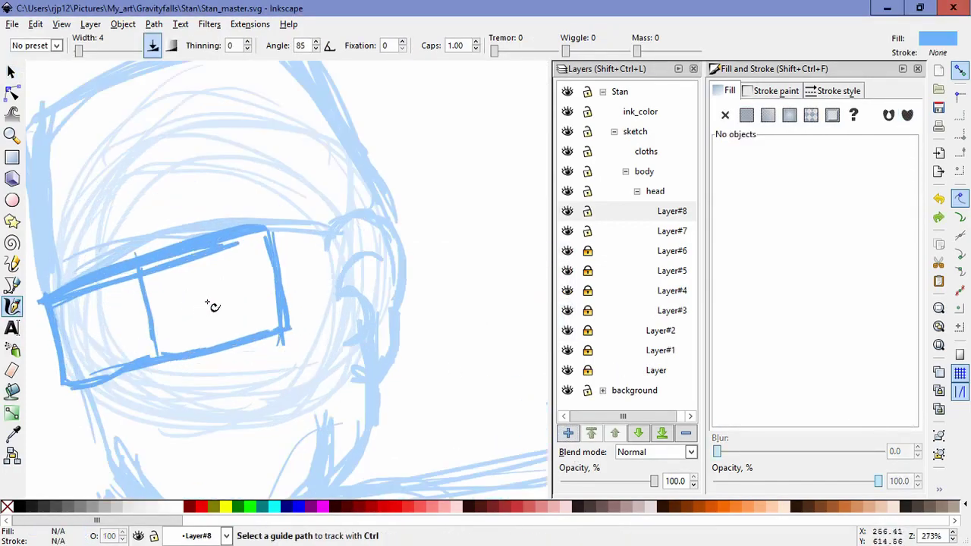
mouse_move(159, 303)
mouse_down()
mouse_move(169, 323)
mouse_move(196, 326)
mouse_up()
drag(247, 281, 241, 282)
drag(145, 310, 140, 322)
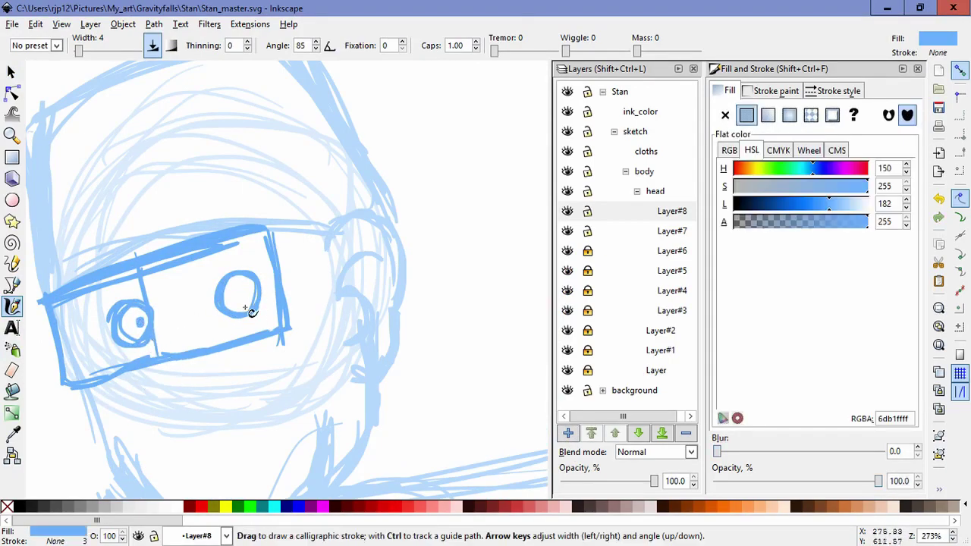
drag(248, 291, 247, 295)
drag(144, 327, 146, 321)
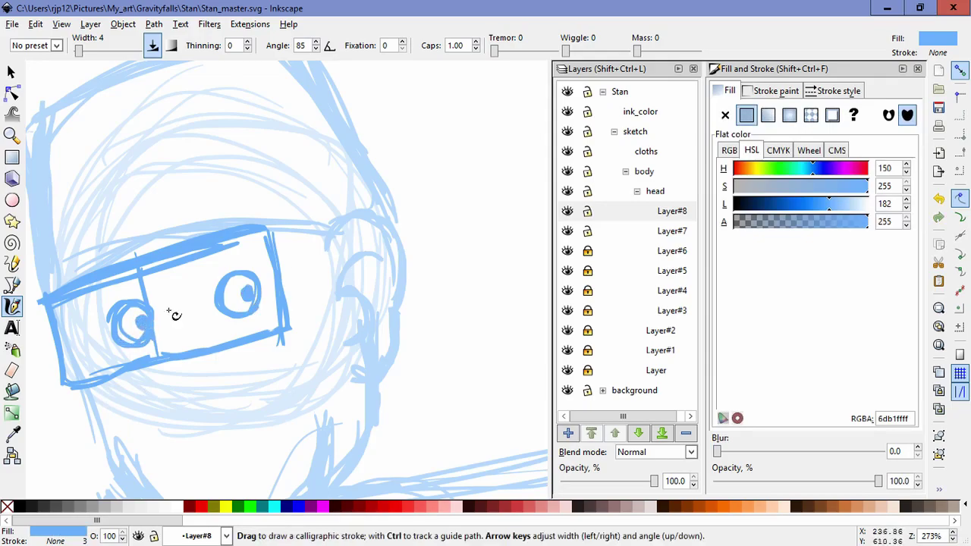
key(ctrl+z)
key(ctrl+z)
key(ctrl+z)
key(ctrl+z)
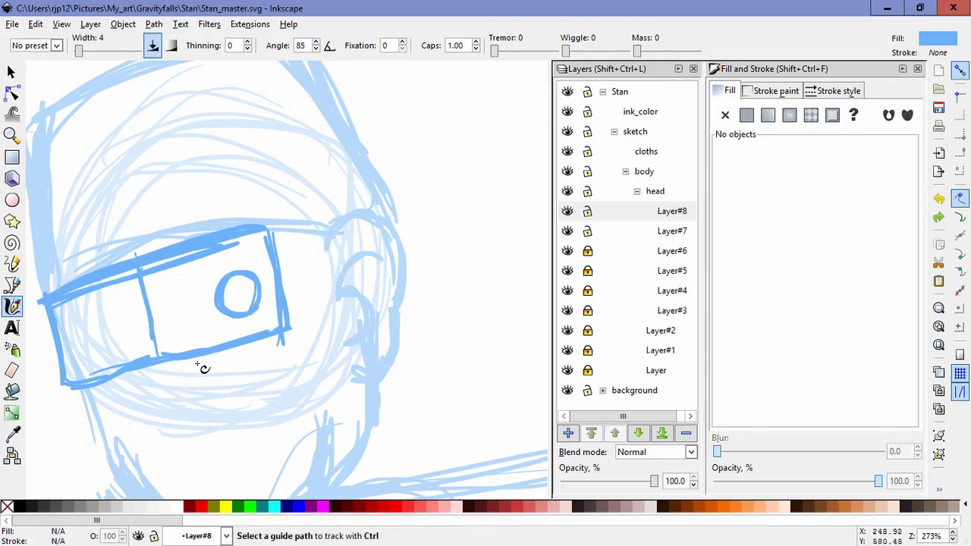
key(ctrl+z)
mouse_move(249, 266)
mouse_down()
mouse_move(263, 292)
mouse_move(237, 314)
mouse_move(250, 312)
mouse_up()
key(ctrl+z)
Step: Sketch a round eye outline near the outer side of the larger lens
mouse_move(225, 292)
mouse_down()
mouse_move(254, 268)
mouse_move(244, 317)
mouse_move(270, 313)
mouse_up()
drag(247, 267, 277, 308)
key(ctrl+z)
Step: Group the strokes of the eye outline and move the eye slightly left, away from the lens rim
click(10, 72)
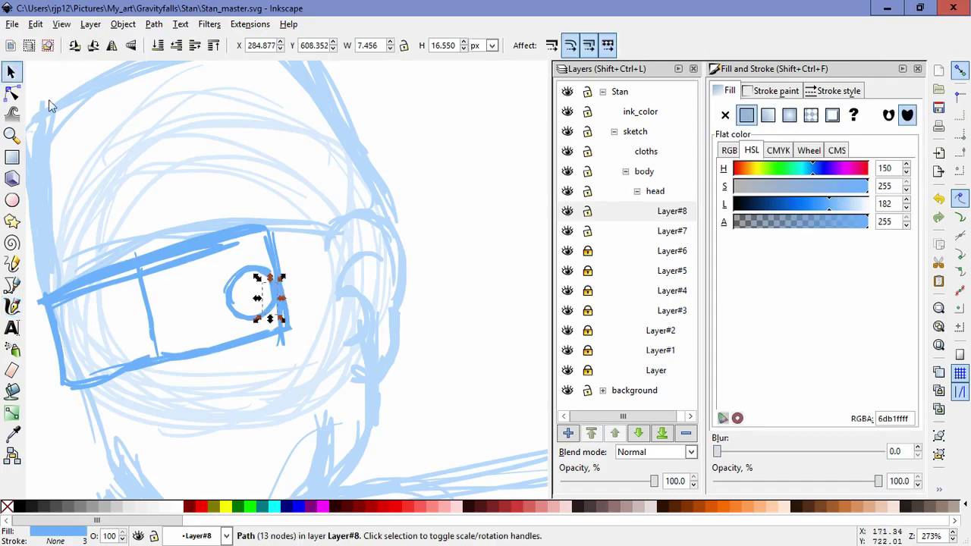
drag(156, 256, 300, 356)
key(ctrl+z)
drag(204, 248, 316, 297)
key(ctrl+z)
click(278, 399)
mouse_move(199, 266)
mouse_down()
mouse_move(303, 307)
mouse_move(317, 346)
mouse_up()
mouse_move(322, 354)
mouse_down()
mouse_move(210, 272)
mouse_move(250, 271)
mouse_move(240, 261)
mouse_up()
click(250, 271)
Step: Duplicate the eye, move the copy into the smaller lens and scale it down to about 25 px wide
key(ctrl+d)
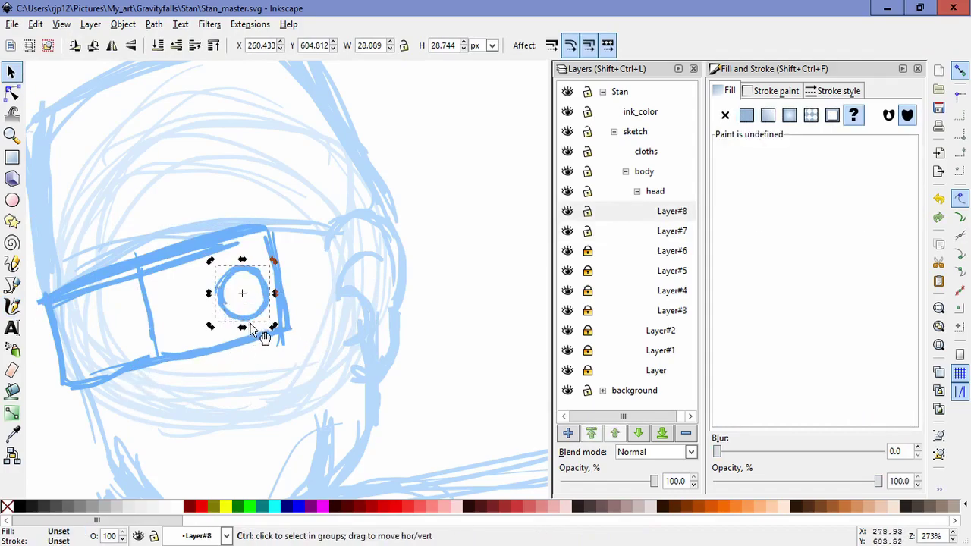
mouse_move(266, 296)
mouse_down()
mouse_move(134, 321)
mouse_move(149, 321)
mouse_move(137, 320)
mouse_move(151, 301)
mouse_up()
drag(139, 317, 142, 312)
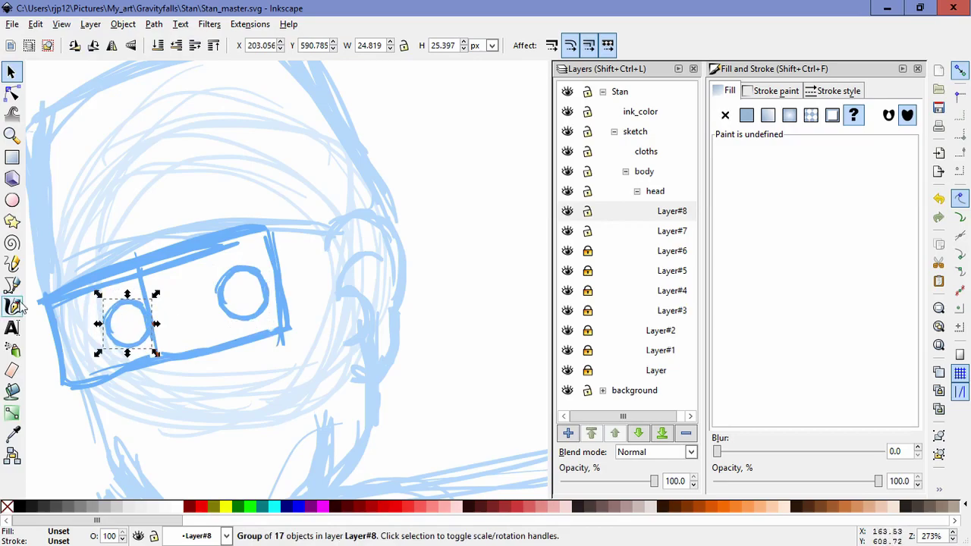
Step: Draw a solid pupil in each eye and shift both pupils slightly left within the outlines
click(13, 306)
drag(141, 327, 140, 325)
drag(254, 288, 258, 293)
click(12, 78)
drag(138, 324, 131, 324)
drag(254, 294, 245, 296)
click(222, 274)
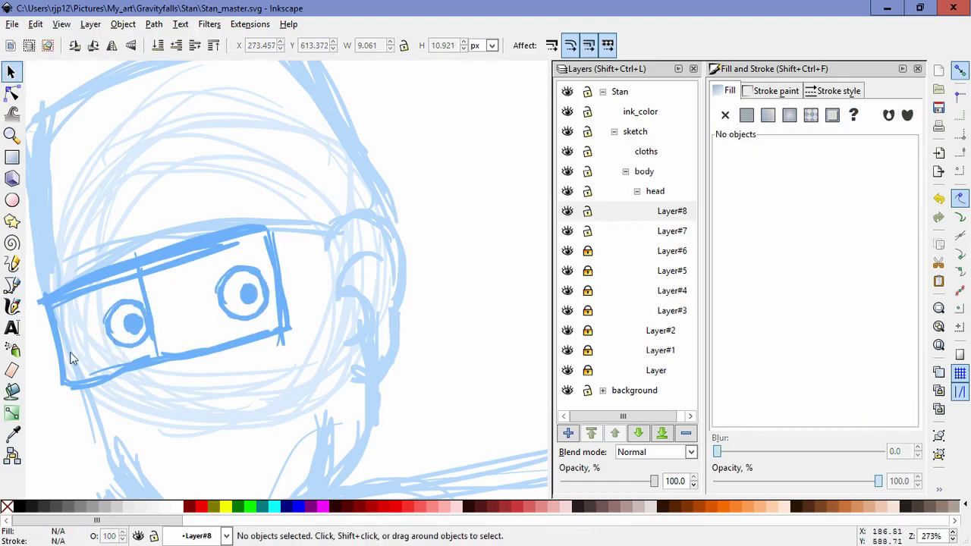
Step: Move the eye and pupil in the larger lens over to the divider, beside the smaller eye
drag(82, 304, 183, 350)
shift+click(134, 302)
drag(134, 302, 124, 306)
click(209, 325)
mouse_move(240, 289)
mouse_down()
mouse_move(170, 303)
mouse_move(184, 311)
mouse_move(146, 311)
mouse_up()
drag(124, 327, 136, 322)
drag(230, 392, 62, 274)
drag(211, 390, 90, 306)
key(ctrl+z)
click(276, 368)
drag(264, 382, 81, 276)
click(198, 364)
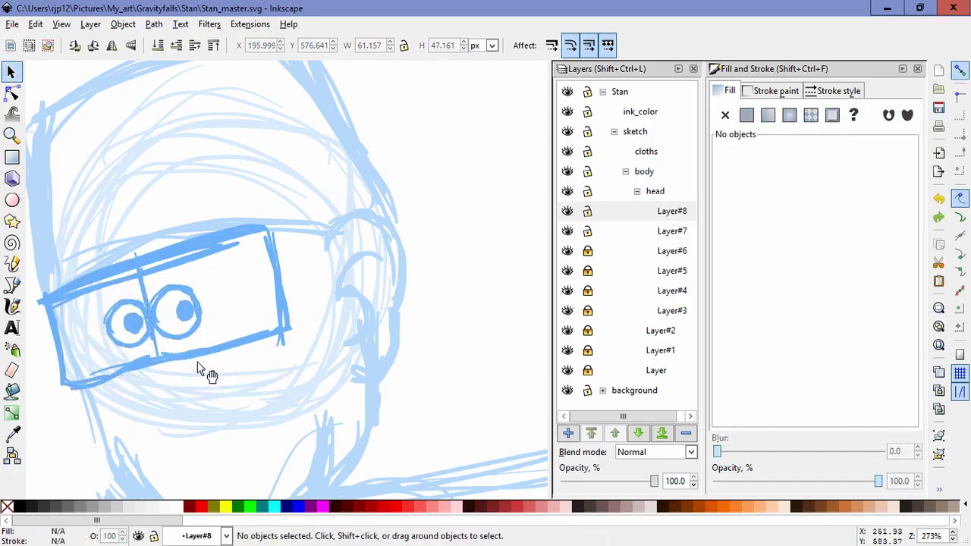
click(205, 307)
shift+click(145, 334)
key(Delete)
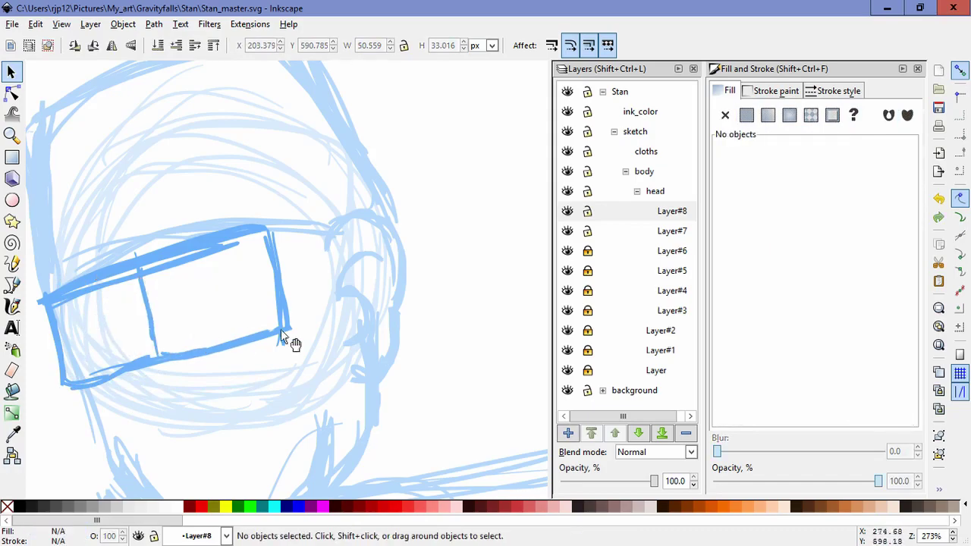
click(568, 229)
click(567, 230)
key(ctrl+z)
key(ctrl+z)
key(ctrl+z)
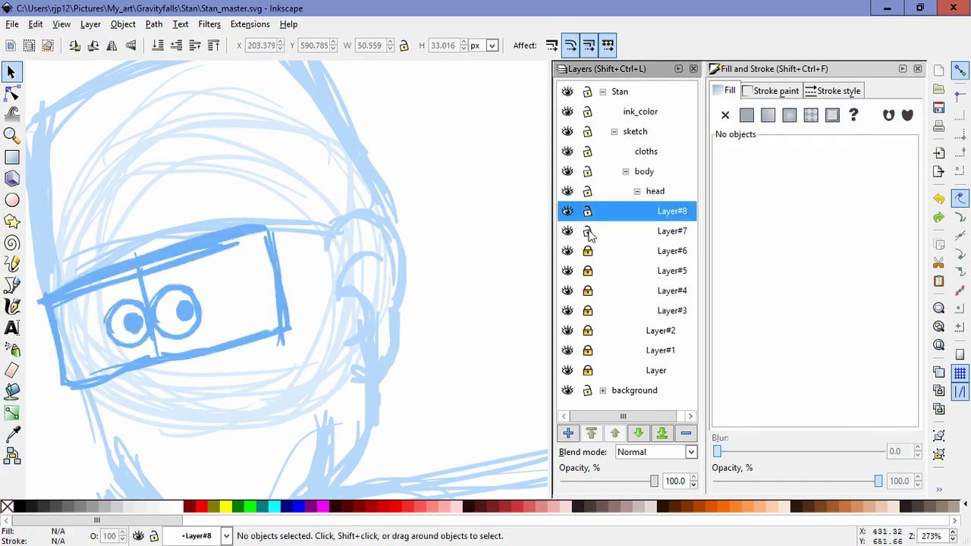
Step: Lock Layer#7 and enlarge both eyes with their pupils to about 61 px wide and 42 px high
click(587, 231)
drag(233, 383, 85, 269)
drag(207, 280, 219, 272)
drag(204, 298, 198, 302)
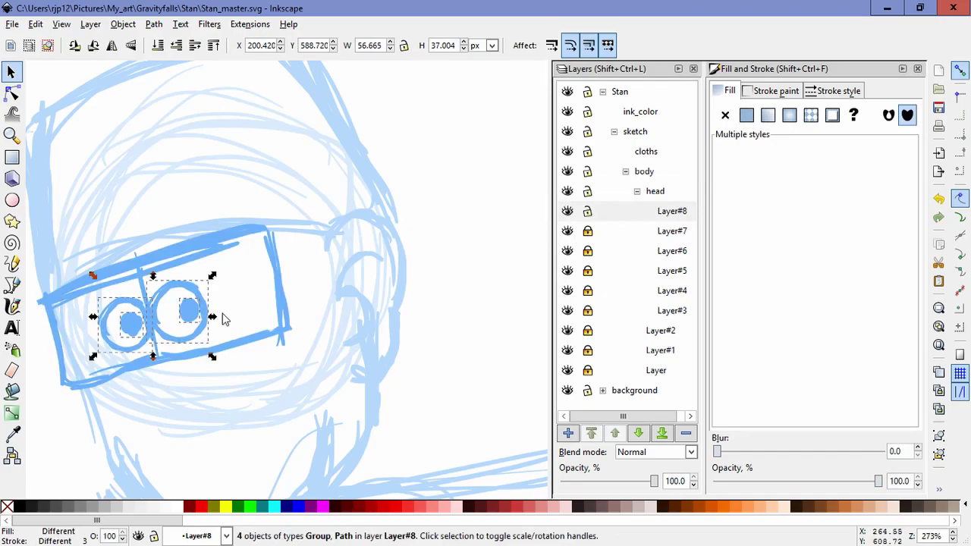
click(260, 377)
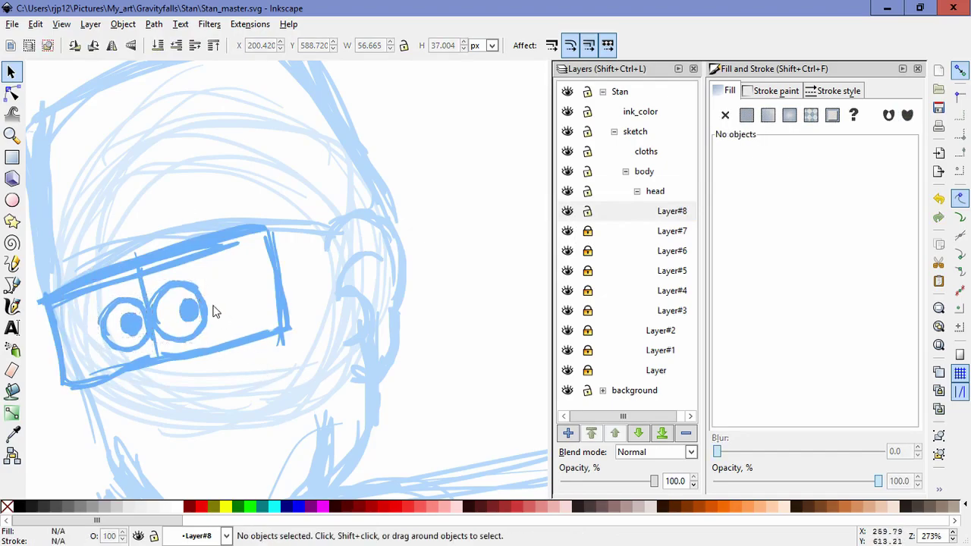
drag(238, 387, 44, 252)
drag(210, 275, 219, 271)
drag(209, 287, 205, 290)
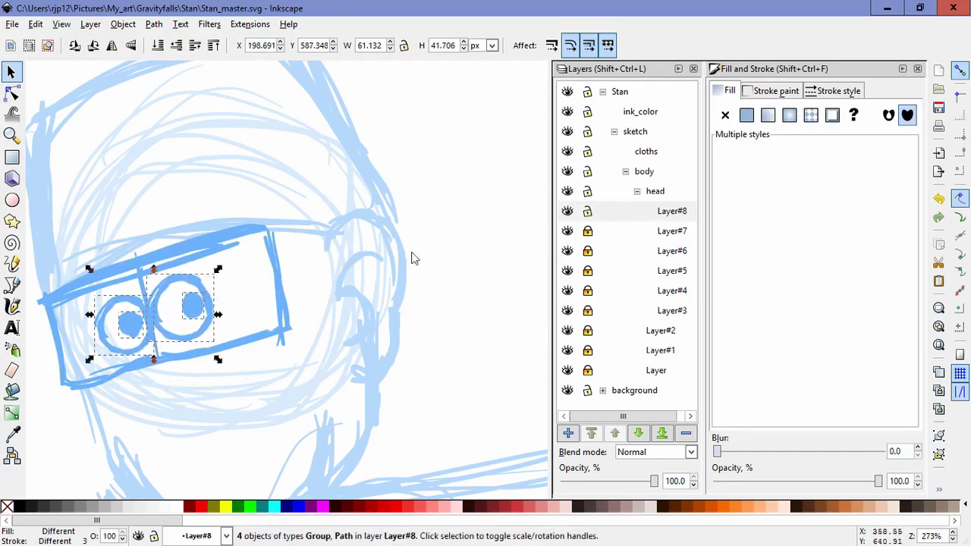
Step: Add a layer above Layer#8, lock Layer#8, and sketch a rounded nose hanging down from between the eyes
click(412, 254)
click(568, 433)
key(Return)
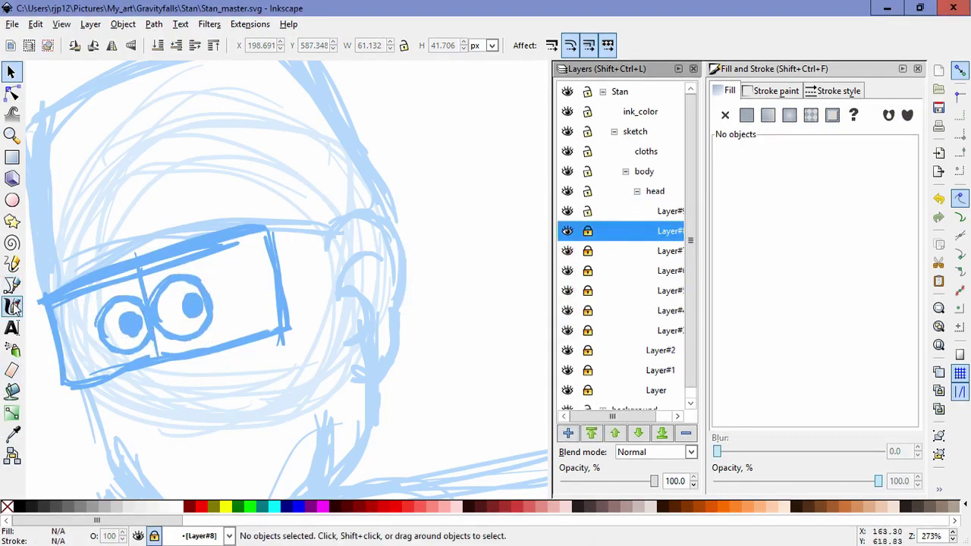
click(12, 306)
mouse_move(138, 354)
mouse_down()
mouse_move(130, 386)
mouse_move(161, 418)
mouse_up()
key(ctrl+z)
mouse_move(144, 350)
mouse_down()
mouse_move(127, 386)
mouse_move(147, 420)
mouse_move(176, 411)
mouse_up()
key(ctrl+z)
mouse_move(165, 342)
mouse_down()
mouse_move(176, 370)
mouse_move(150, 409)
mouse_move(134, 370)
mouse_move(143, 367)
mouse_up()
Step: Resize all the nose strokes to about 36 px wide and 54 px high and shift the nose slightly upward
click(11, 72)
drag(203, 449, 83, 319)
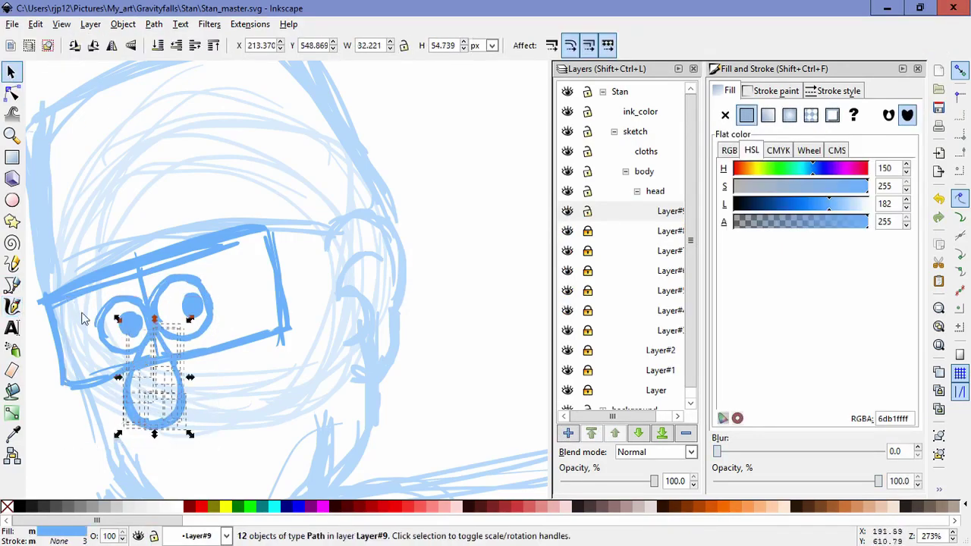
mouse_move(115, 435)
mouse_down()
mouse_move(99, 433)
mouse_move(109, 433)
mouse_up()
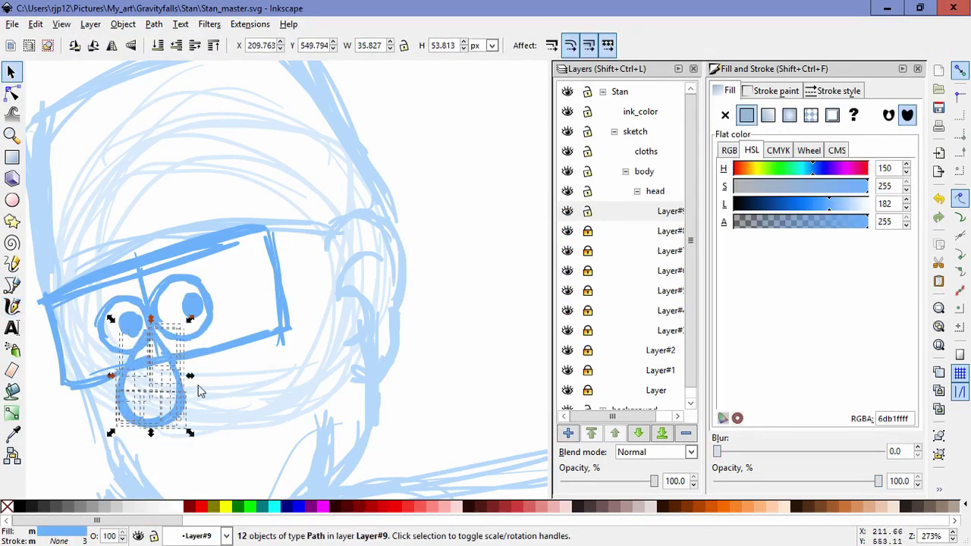
drag(178, 384, 177, 389)
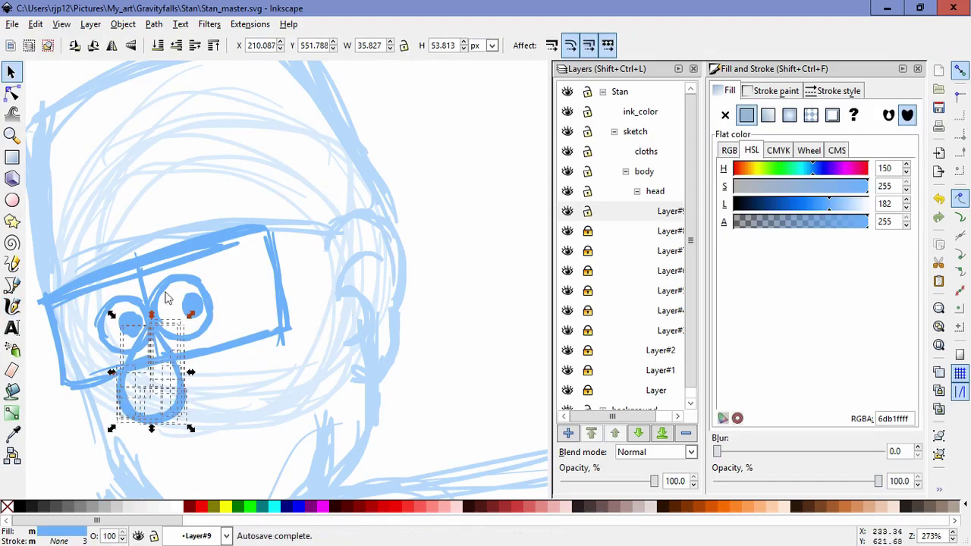
key(Escape)
Step: Add a layer above the nose, lock Layer#9, and sketch the outline of a wide grin extending from beneath the nose
scroll(306, 341, down, 2)
key(shift+ctrl+n)
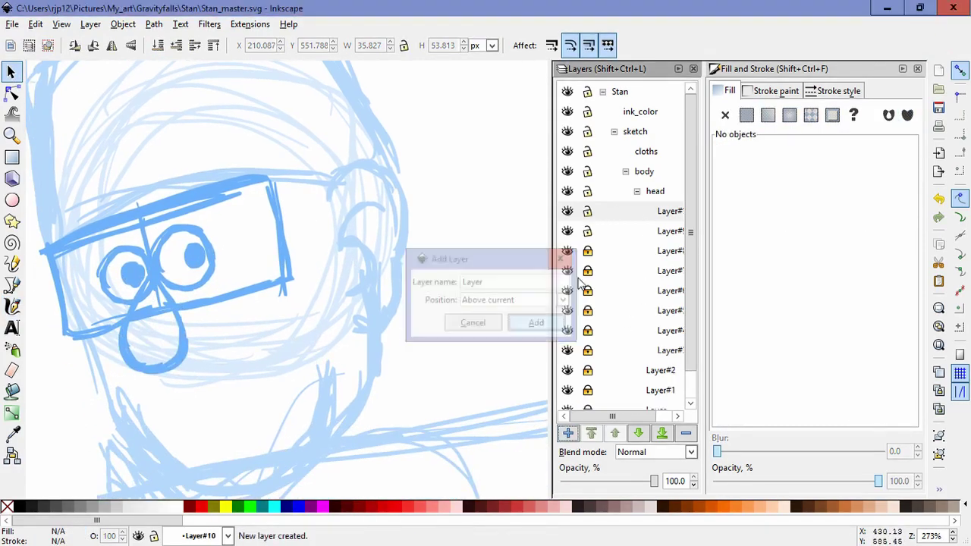
key(Return)
key(c)
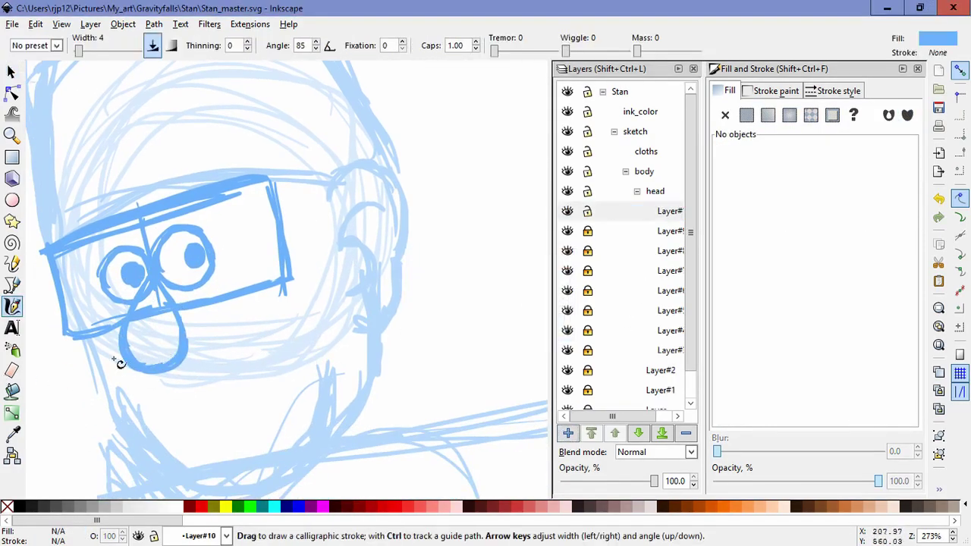
drag(120, 364, 181, 357)
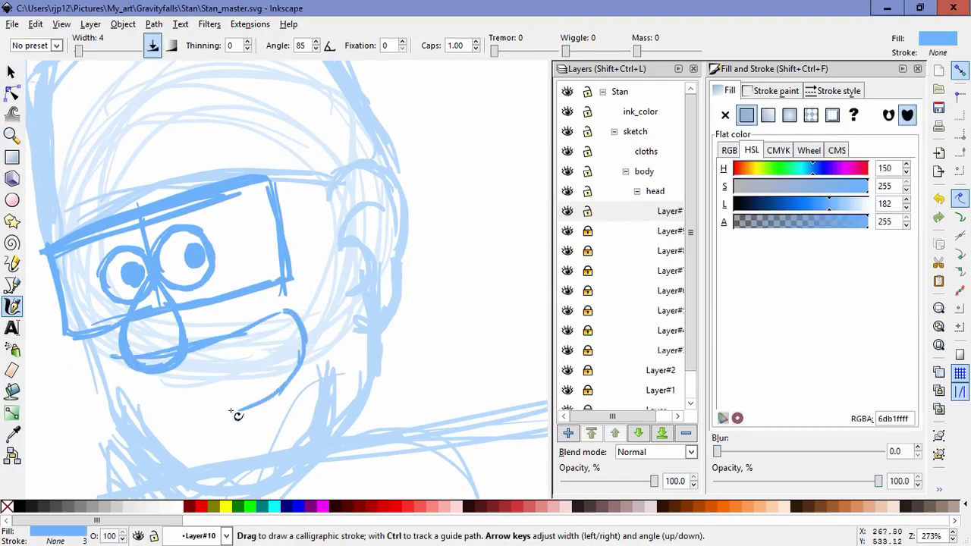
drag(286, 382, 205, 420)
mouse_move(112, 357)
mouse_down()
mouse_move(138, 410)
mouse_move(191, 424)
mouse_up()
key(ctrl+z)
drag(137, 408, 226, 419)
key(ctrl+z)
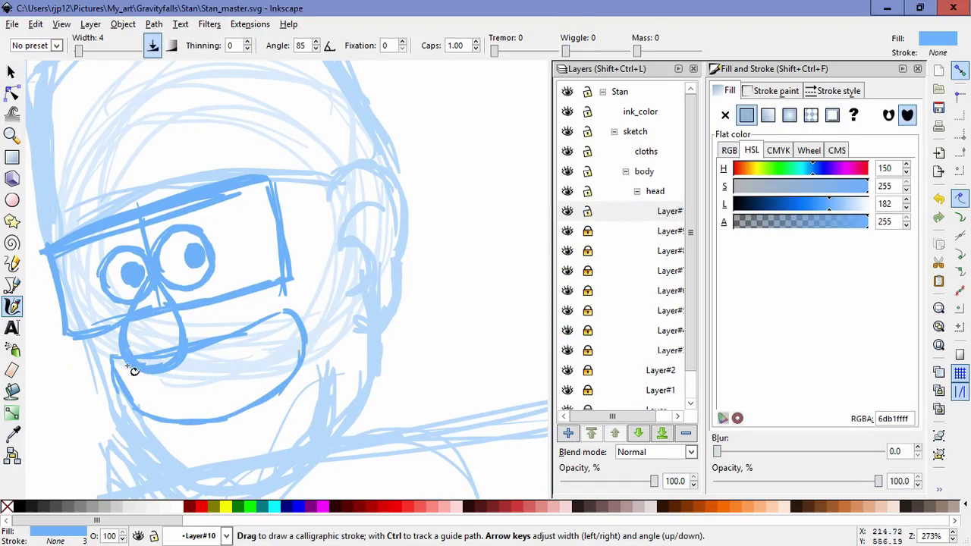
Step: Thicken the narrow corner of the grin and draw curved dividing lines for the teeth
mouse_move(116, 367)
mouse_down()
mouse_move(131, 407)
mouse_move(152, 362)
mouse_up()
mouse_move(235, 422)
mouse_down()
mouse_move(232, 412)
mouse_move(277, 363)
mouse_up()
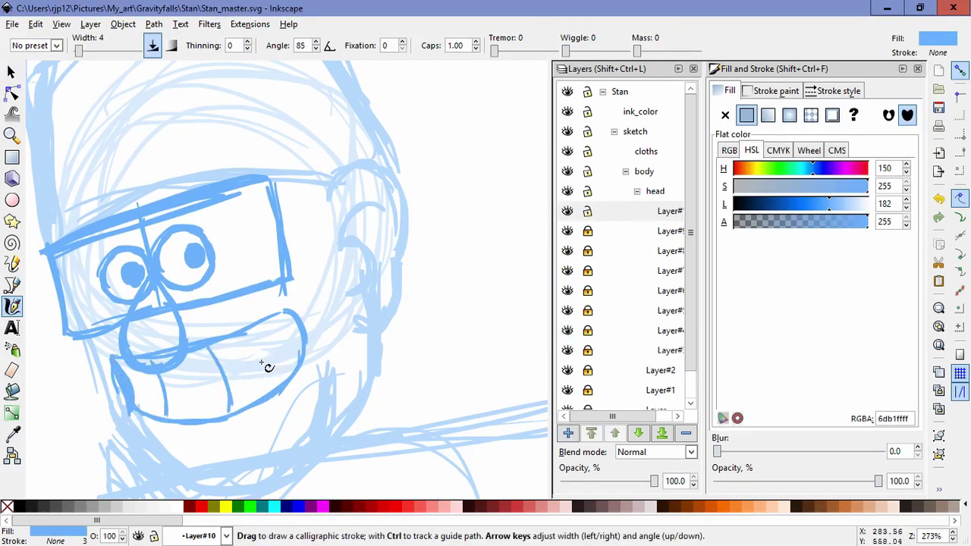
key(ctrl+z)
mouse_move(184, 360)
mouse_down()
mouse_move(198, 420)
mouse_move(203, 385)
mouse_move(146, 384)
mouse_move(192, 382)
mouse_up()
Step: Select all the mouth strokes and skew the mouth slightly, to about 103 px wide
click(10, 72)
click(164, 390)
click(184, 397)
click(368, 366)
drag(357, 439, 34, 271)
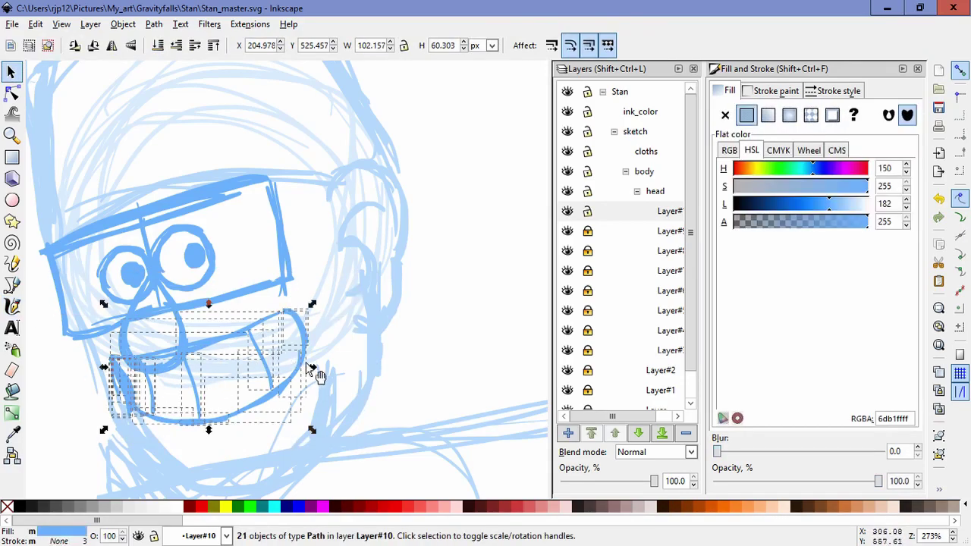
click(307, 340)
click(311, 368)
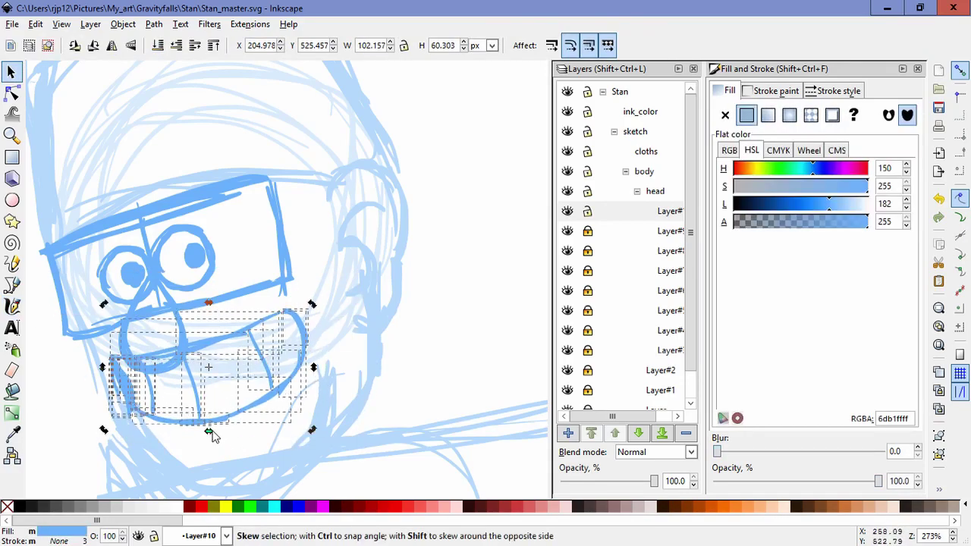
drag(211, 431, 209, 433)
click(427, 216)
scroll(413, 326, down, 1)
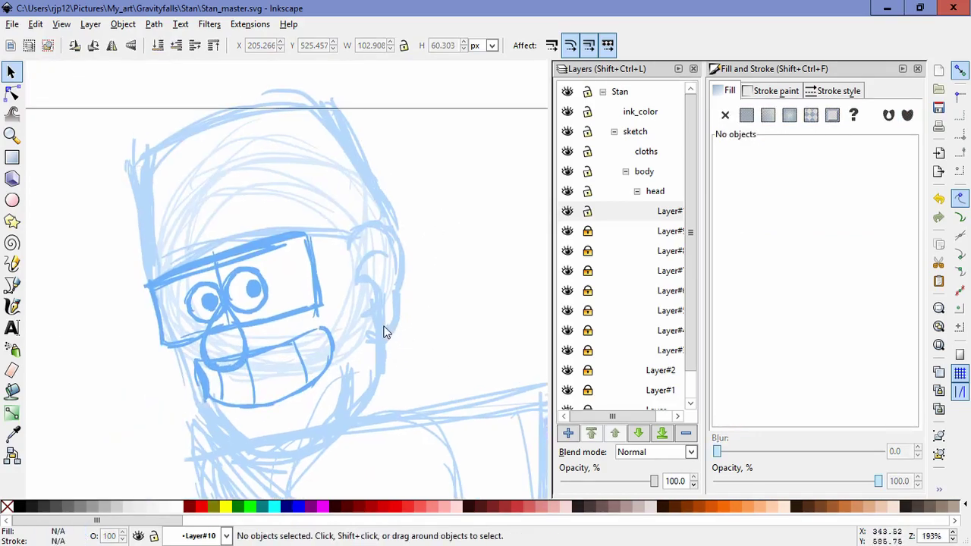
Step: Add a layer above the mouth and trace the jaw from below the ear around the chin to the far cheek
click(12, 306)
key(space)
mouse_move(316, 302)
mouse_down()
mouse_move(326, 248)
mouse_move(367, 326)
mouse_up()
click(568, 434)
key(Return)
scroll(366, 325, up, 1)
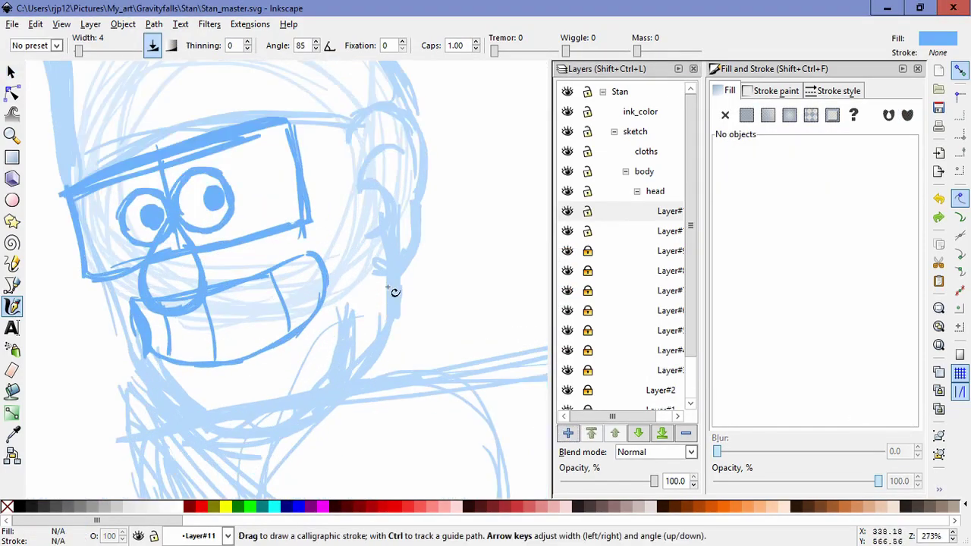
mouse_move(390, 274)
mouse_down()
mouse_move(378, 349)
mouse_move(283, 425)
mouse_up()
mouse_move(394, 318)
mouse_down()
mouse_move(286, 421)
mouse_move(236, 429)
mouse_up()
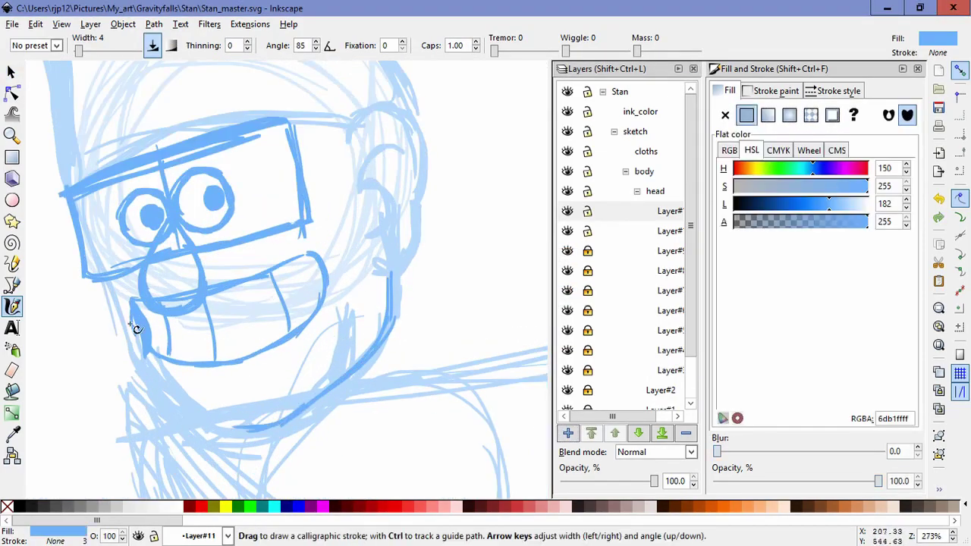
mouse_move(106, 285)
mouse_down()
mouse_move(136, 372)
mouse_move(256, 438)
mouse_move(111, 281)
mouse_move(148, 383)
mouse_up()
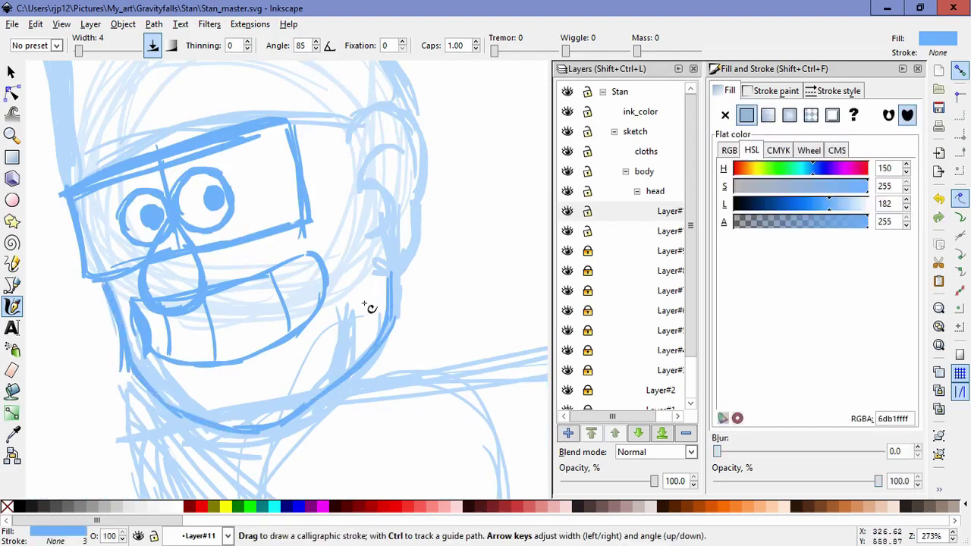
Step: Sketch a short curve inside the jaw line on the ear side, running down to the chin
key(ctrl+z)
drag(339, 364, 313, 410)
key(ctrl+z)
drag(338, 351, 298, 412)
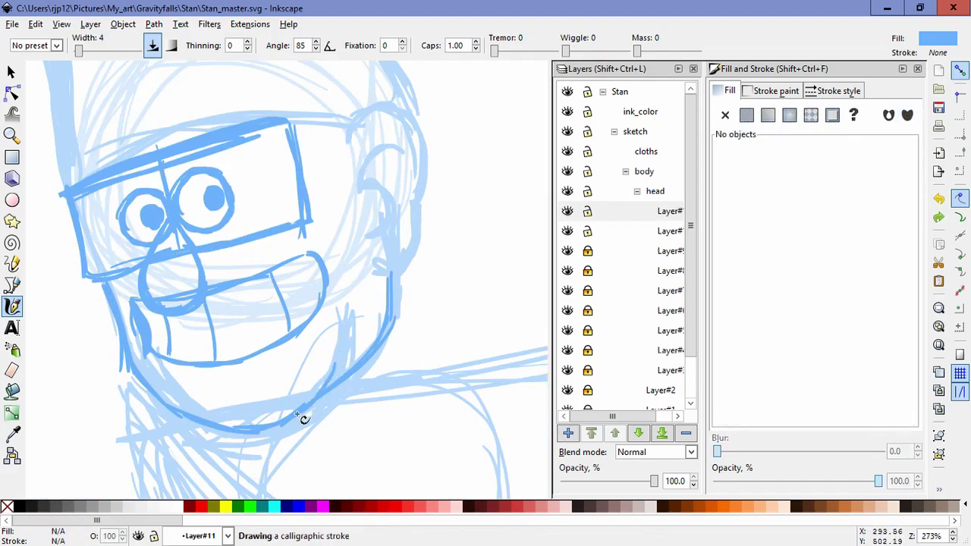
key(ctrl+z)
key(ctrl+z)
mouse_move(338, 350)
mouse_down()
mouse_move(298, 414)
mouse_move(336, 357)
mouse_move(275, 414)
mouse_up()
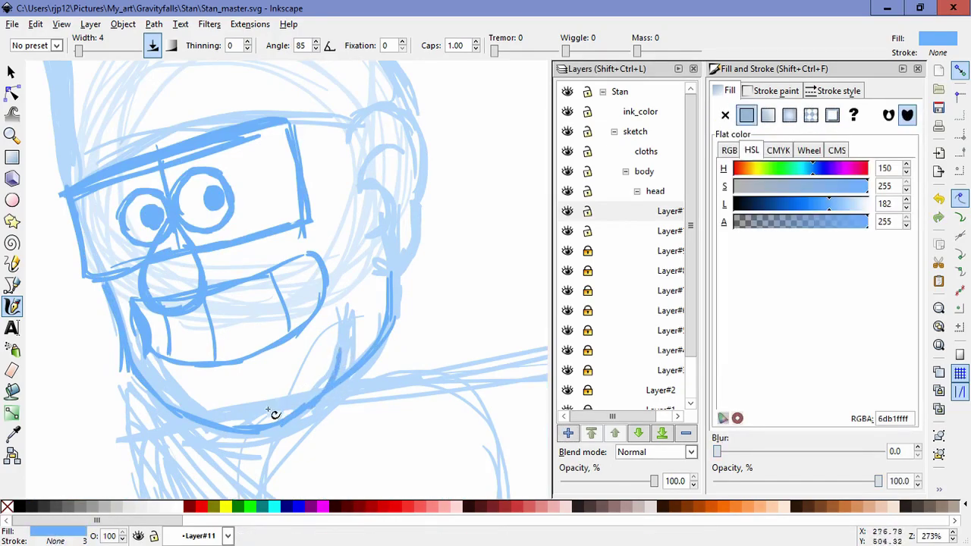
Step: Trace the ear's outer outline and its inner folds over the construction sketch
scroll(438, 233, up, 2)
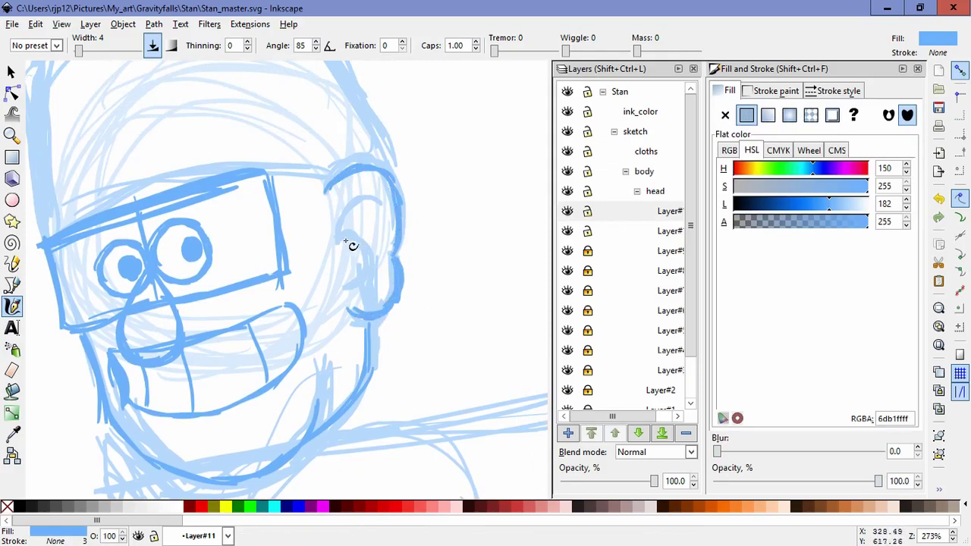
drag(338, 241, 385, 203)
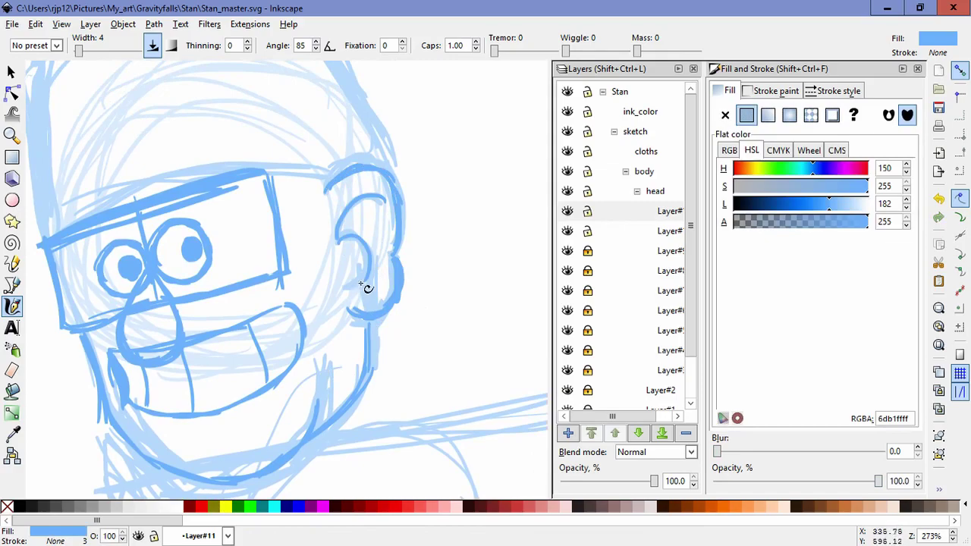
scroll(135, 255, up, 3)
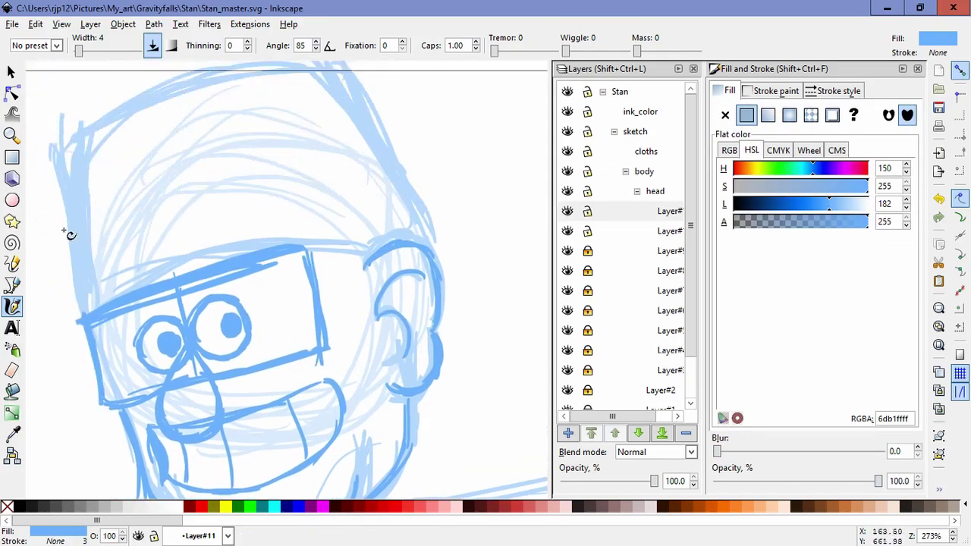
mouse_move(83, 303)
mouse_down()
mouse_move(63, 151)
mouse_move(78, 297)
mouse_up()
key(ctrl+z)
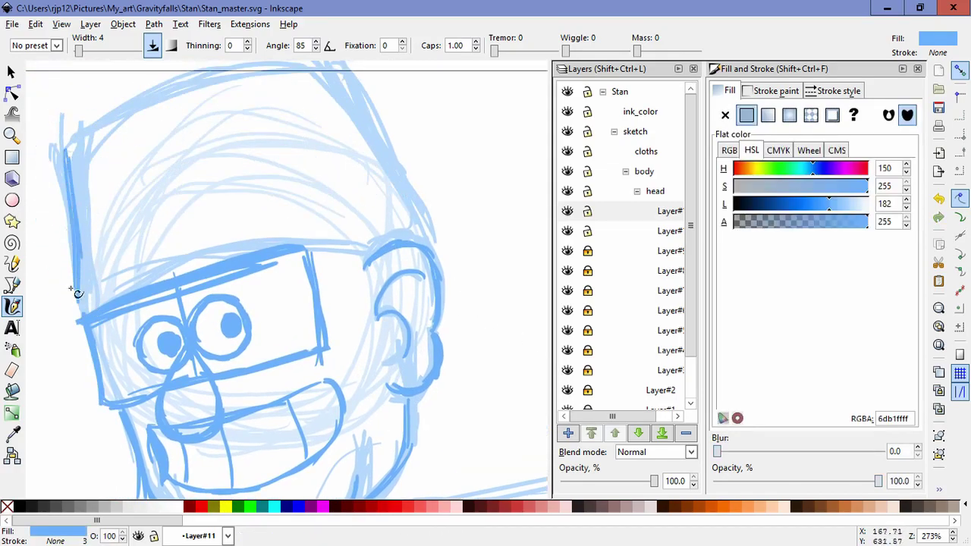
mouse_move(91, 129)
mouse_down()
mouse_move(78, 161)
mouse_move(251, 104)
mouse_move(326, 117)
mouse_up()
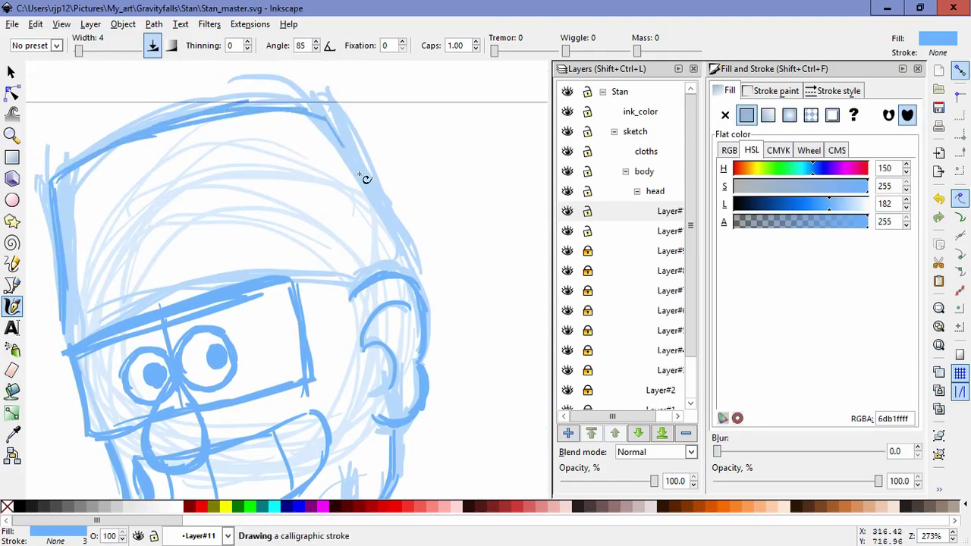
drag(364, 178, 416, 273)
key(ctrl+z)
key(ctrl+z)
key(ctrl+z)
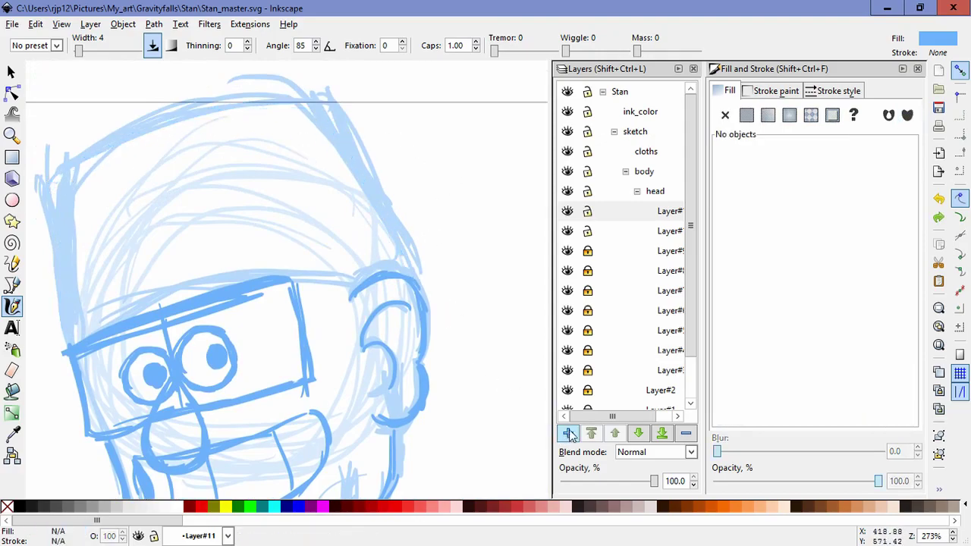
Step: Add a layer above Layer#11 and sketch a tapered eyebrow with a tufted outer end above the larger lens
click(568, 434)
click(552, 324)
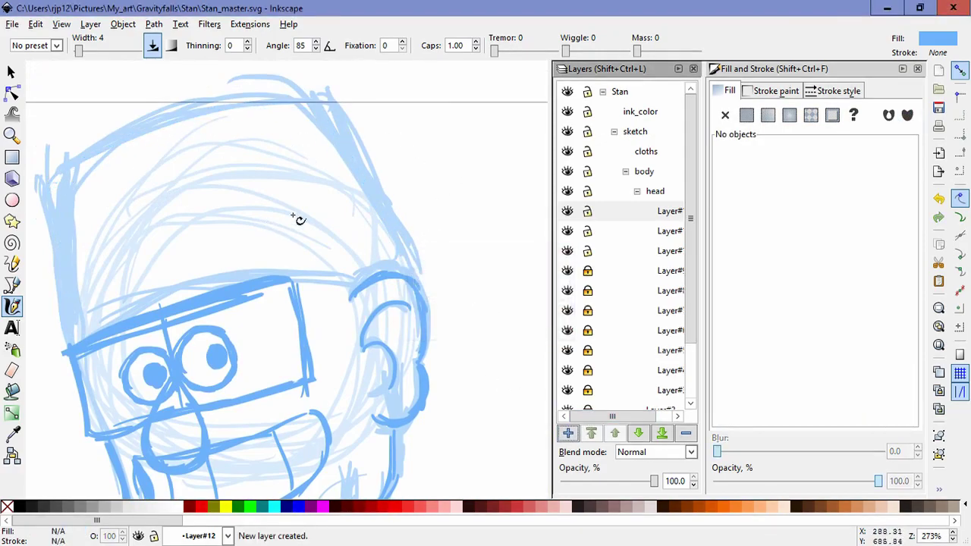
click(176, 253)
mouse_move(170, 261)
mouse_down()
mouse_move(270, 208)
mouse_move(177, 268)
mouse_move(285, 195)
mouse_up()
key(ctrl+z)
key(ctrl+z)
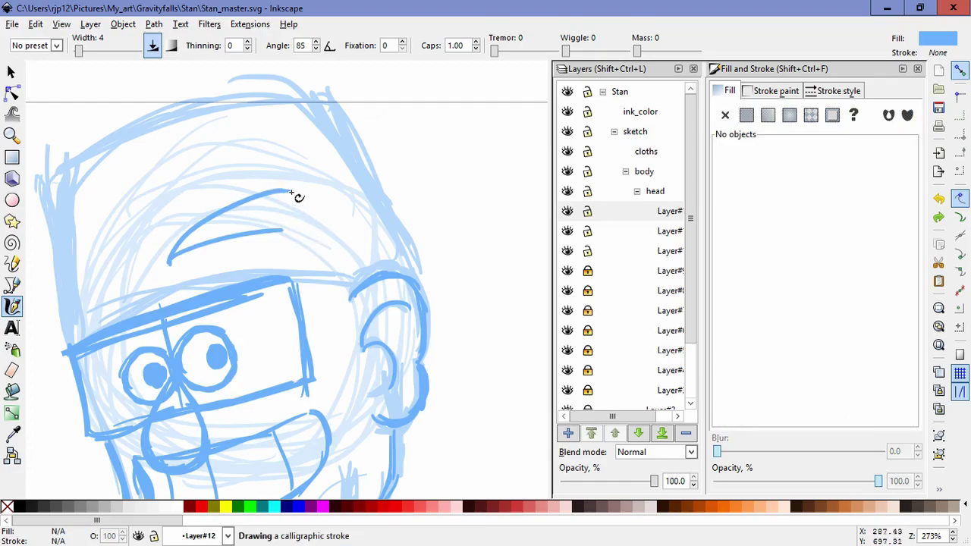
key(ctrl+z)
drag(294, 230, 291, 223)
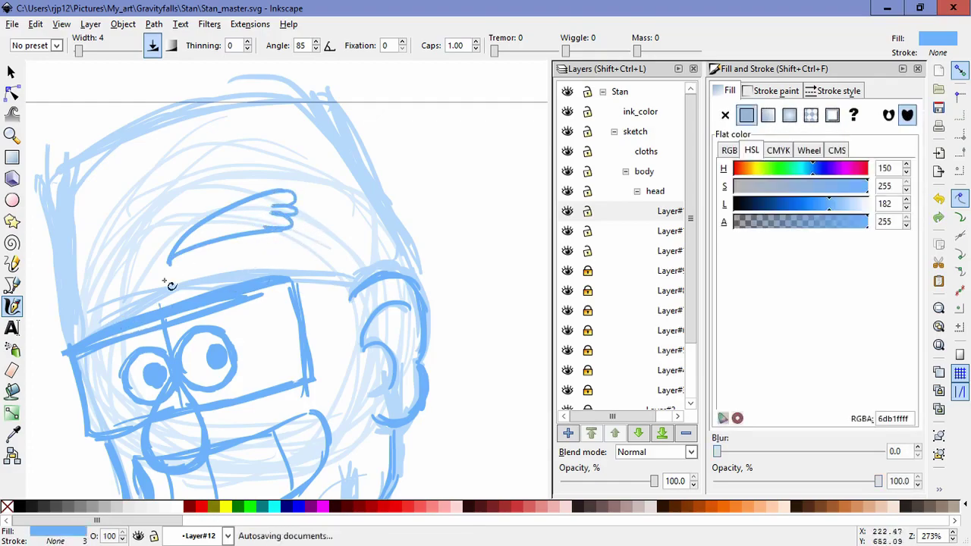
Step: Group the eyebrow's strokes and tilt the eyebrow more steeply above the larger lens
click(11, 71)
click(243, 260)
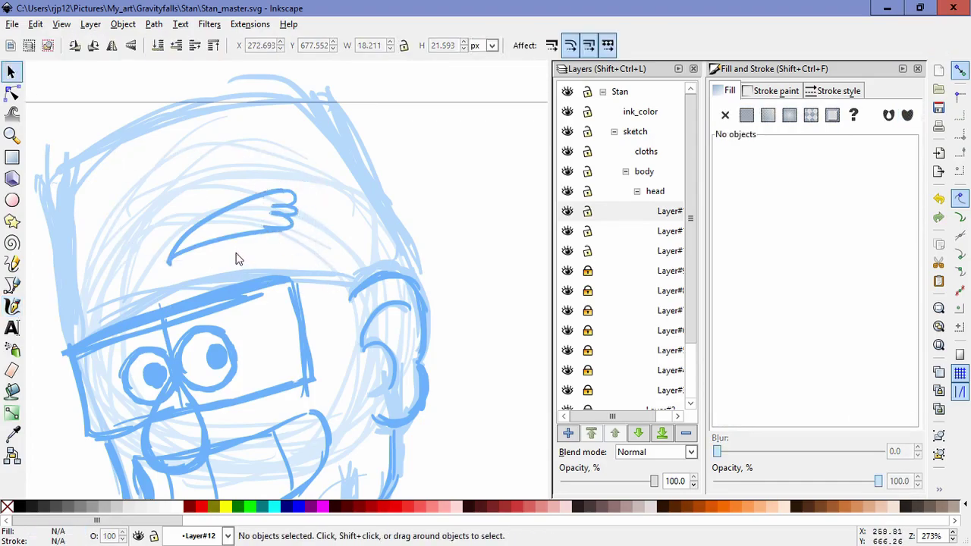
drag(224, 266, 218, 225)
drag(231, 147, 301, 228)
key(ctrl+g)
click(301, 223)
drag(318, 190, 295, 196)
click(294, 201)
Step: Duplicate the eyebrow and place a mirrored copy, about 44 px wide and 16 px high, above the smaller lens
drag(274, 214, 122, 252)
key(ctrl+d)
drag(168, 230, 124, 245)
click(140, 208)
drag(147, 191, 147, 224)
drag(146, 242, 55, 241)
click(99, 251)
click(133, 273)
mouse_move(141, 266)
mouse_down()
mouse_move(156, 264)
mouse_move(118, 282)
mouse_move(146, 272)
mouse_up()
key(ctrl+z)
click(136, 290)
click(306, 218)
drag(308, 219, 291, 135)
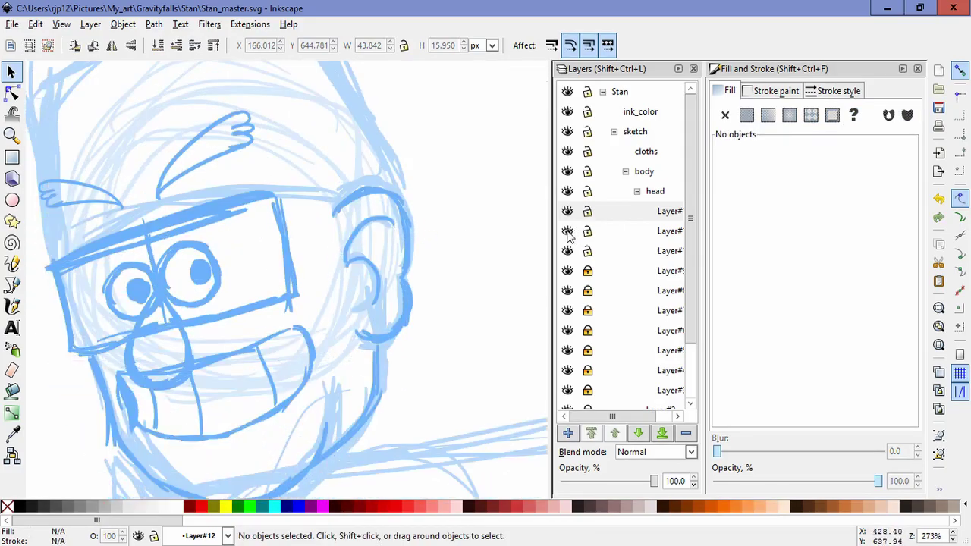
Step: Identify the layers by toggling their visibility, lock Layer#10, Layer#11 and Layer#12, and unlock the nose layer, Layer#9
click(568, 252)
click(568, 252)
click(587, 231)
click(587, 250)
click(568, 271)
click(568, 271)
click(587, 271)
click(588, 211)
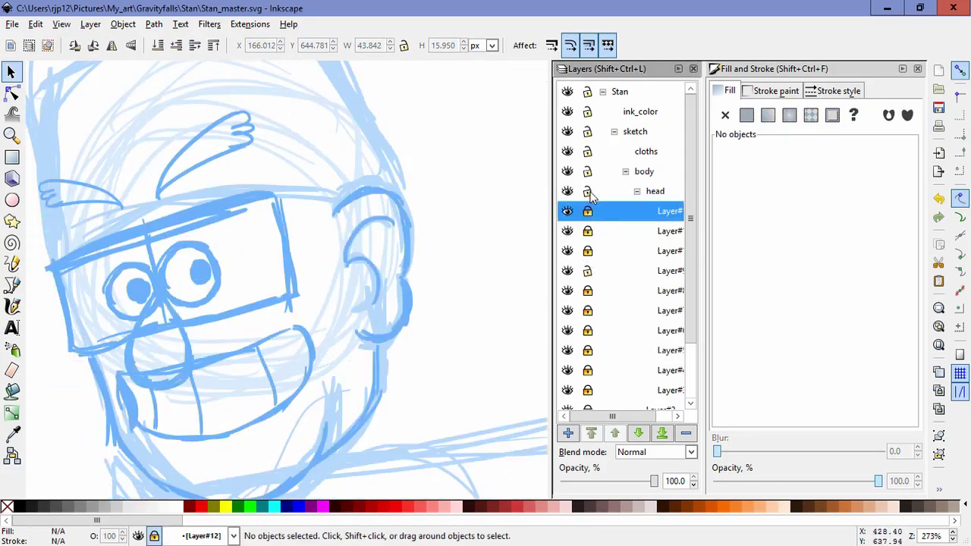
Step: Group the nose strokes, enlarge the nose to about 40 by 60 px and move it slightly toward the ear side
drag(78, 260, 275, 430)
key(ctrl+g)
drag(120, 396, 112, 407)
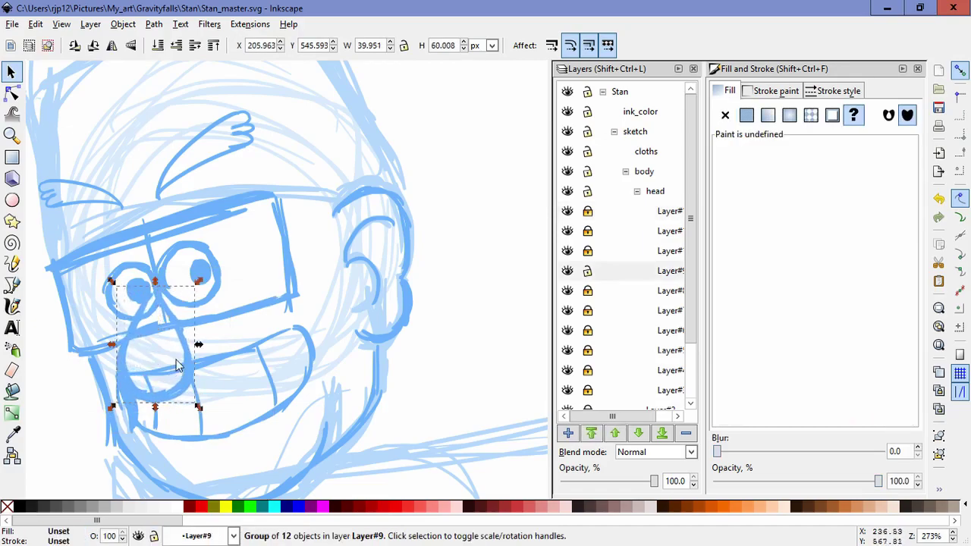
drag(176, 366, 194, 348)
click(449, 311)
scroll(468, 297, down, 1)
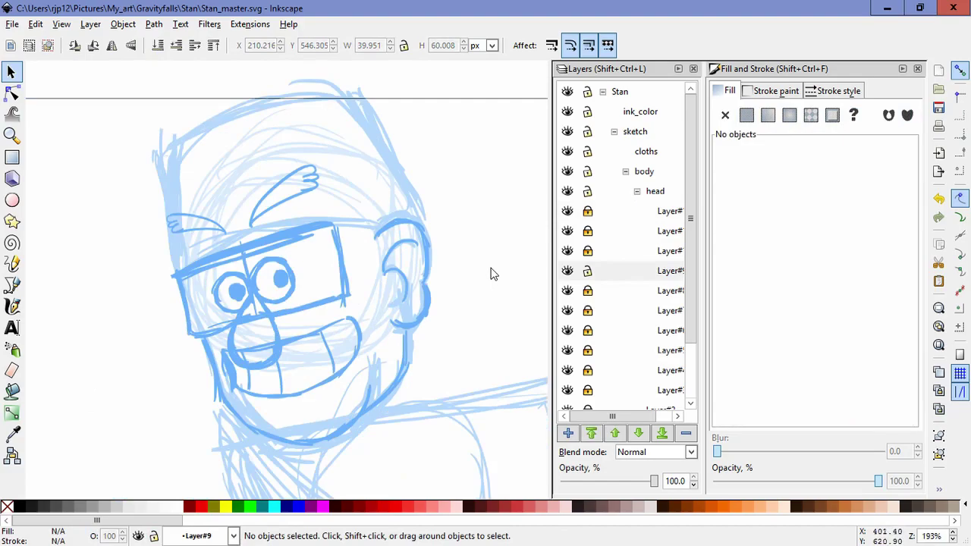
Step: Lock Layer#9, unlock Layer#11 and cut the ear strokes out of it
click(588, 270)
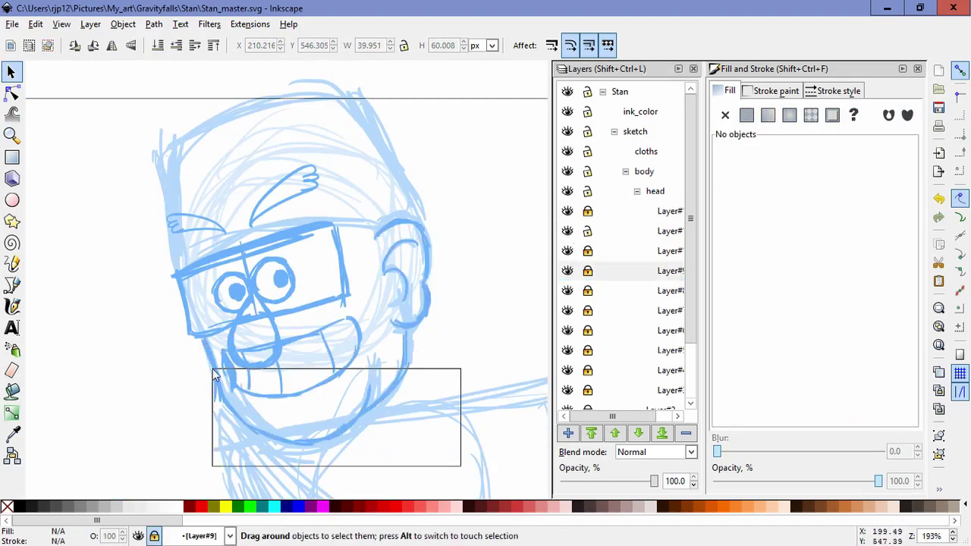
drag(215, 376, 214, 375)
drag(360, 190, 466, 343)
key(Delete)
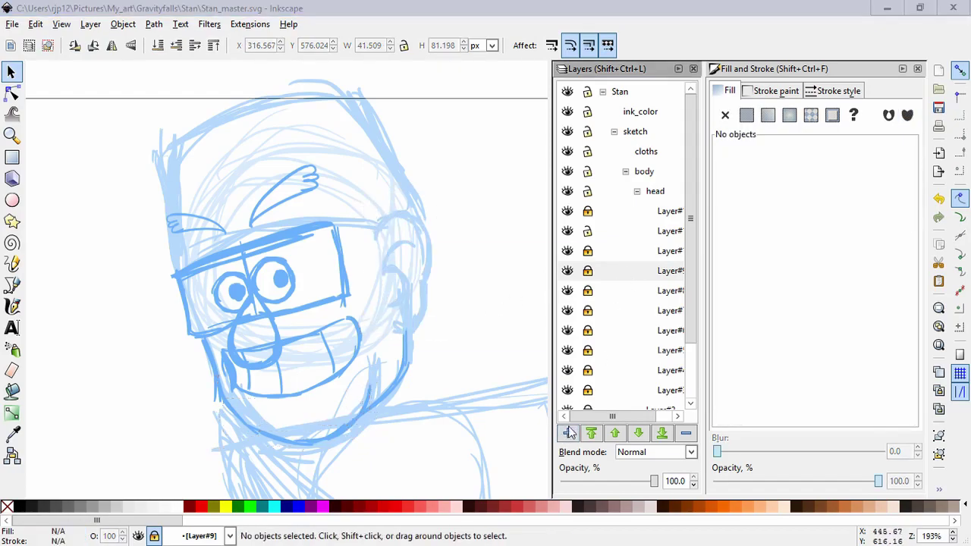
Step: Add a layer directly above Layer#11, paste the ear strokes in place and lock the new layer
click(569, 432)
click(563, 258)
click(605, 232)
click(568, 433)
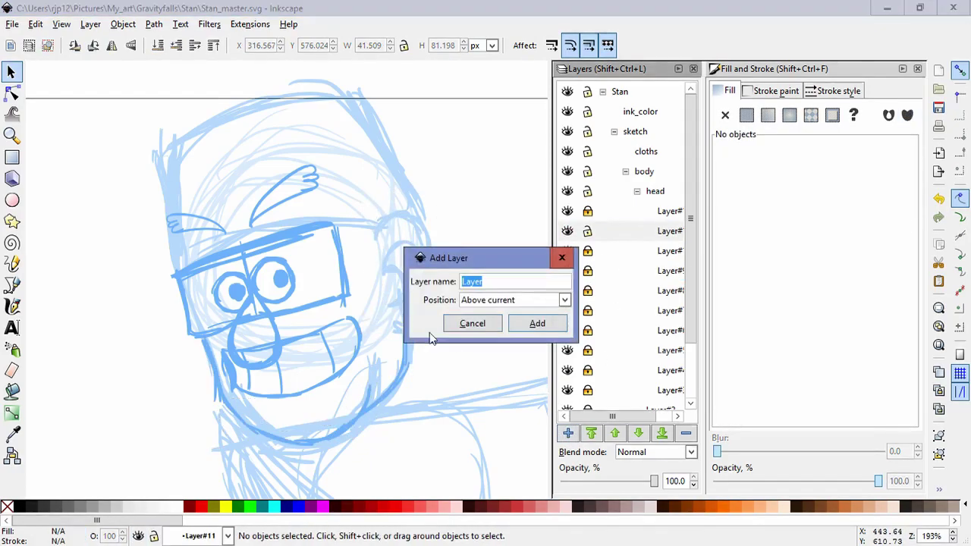
click(471, 324)
click(35, 24)
click(53, 130)
click(571, 237)
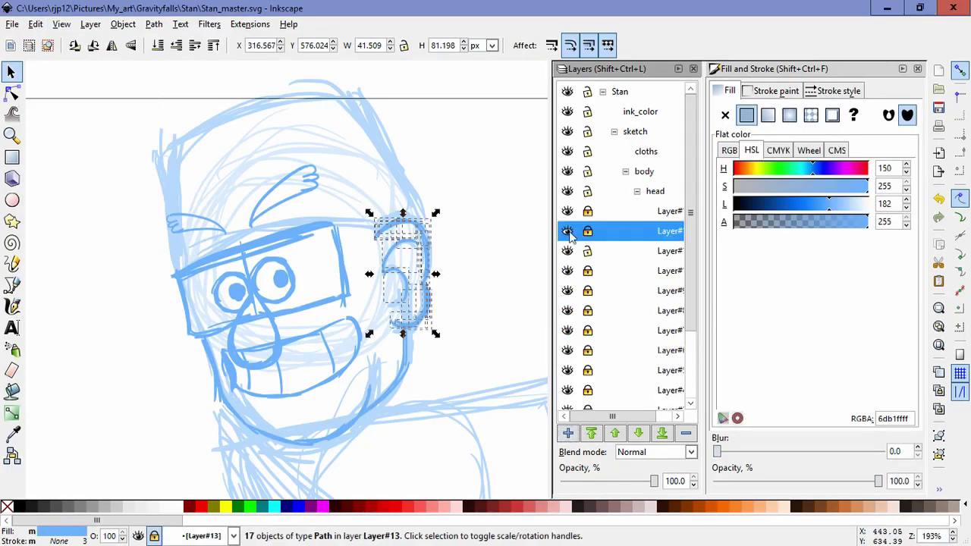
Step: Skew the jaw strokes on Layer#11 horizontally so the chin shifts slightly away from the ear
key(Escape)
key(Escape)
drag(448, 453, 156, 245)
click(316, 443)
drag(308, 452, 297, 456)
click(487, 326)
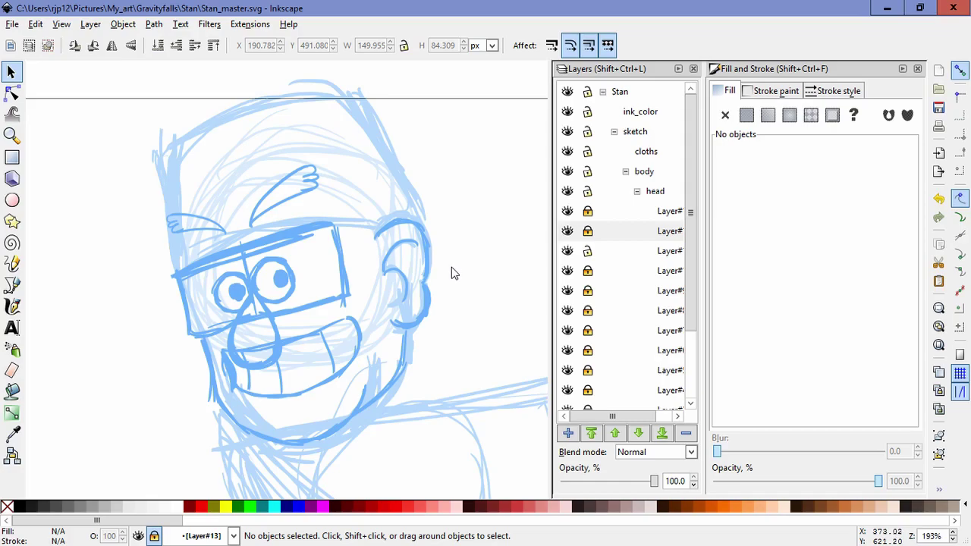
Step: Skew only the lower jaw and chin strokes slightly away from the ear, to about 117 px wide
drag(377, 460, 173, 390)
drag(373, 382, 378, 364)
click(328, 453)
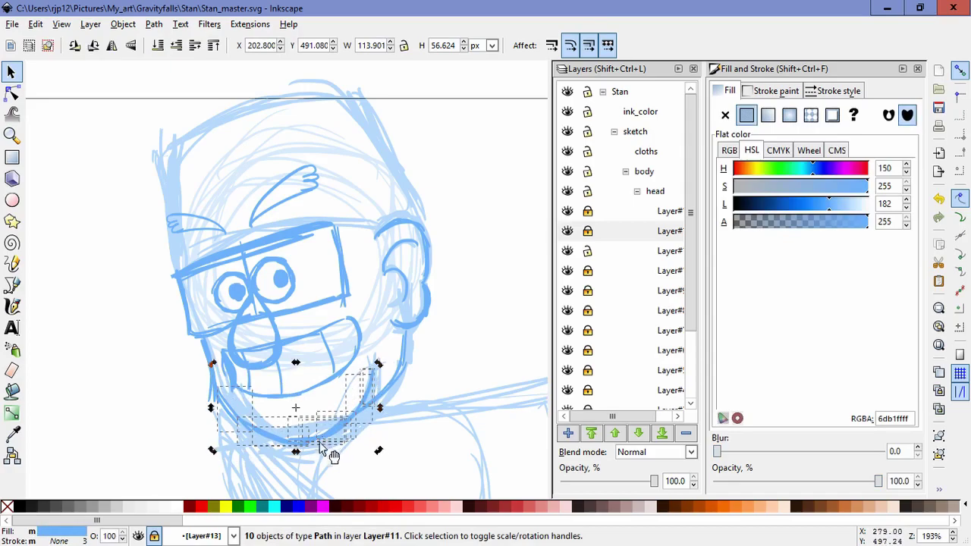
drag(296, 451, 290, 458)
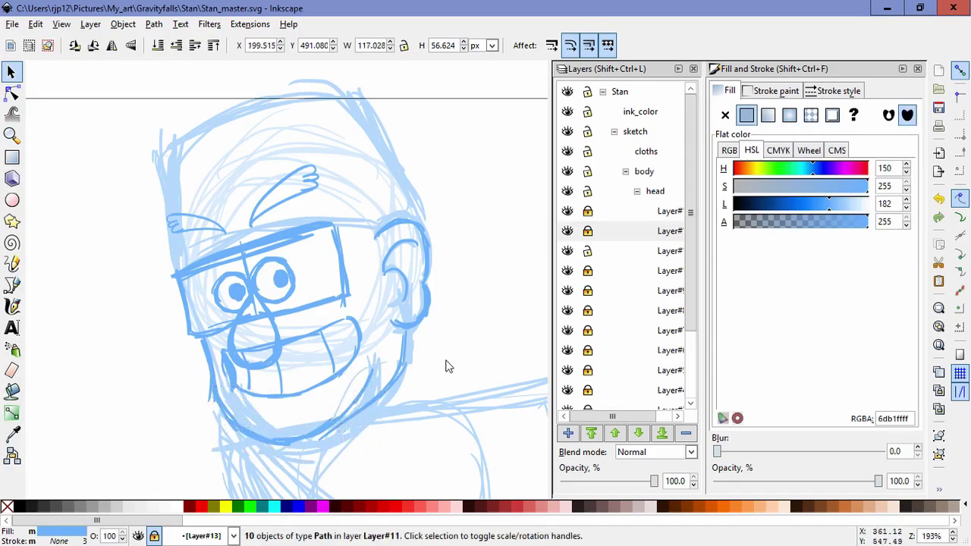
click(448, 372)
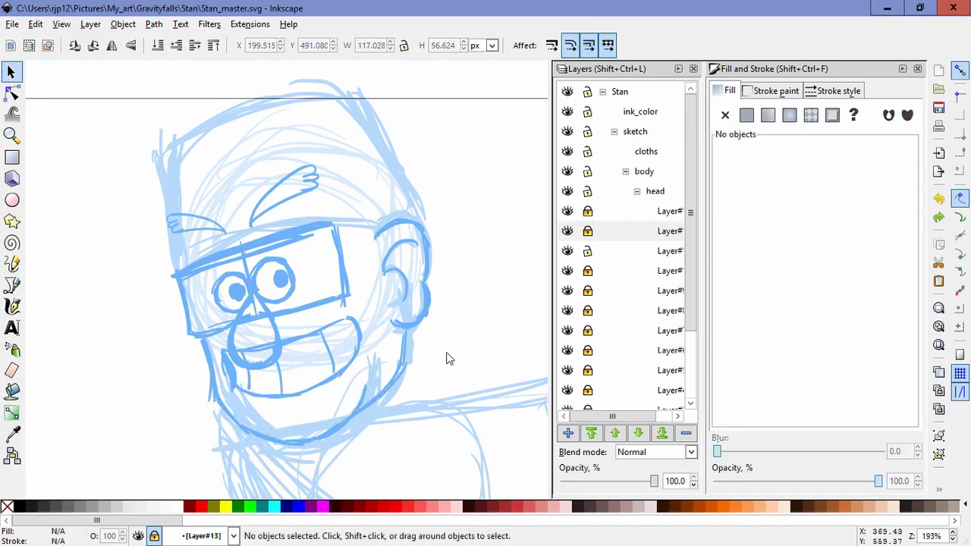
Step: Delete the stray jaw strokes below the ear and lock Layer#11
click(367, 381)
key(Delete)
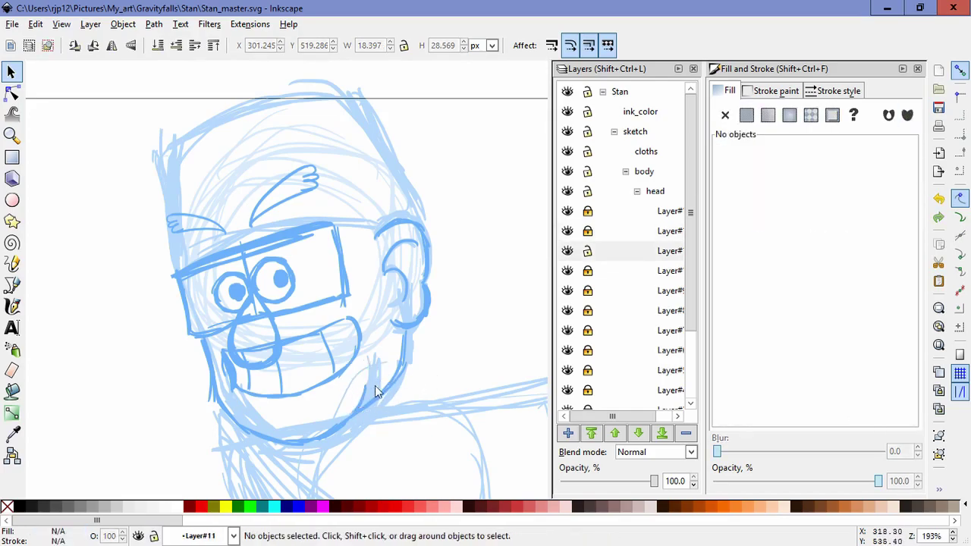
key(Delete)
drag(371, 386, 457, 332)
key(Delete)
scroll(478, 264, up, 1)
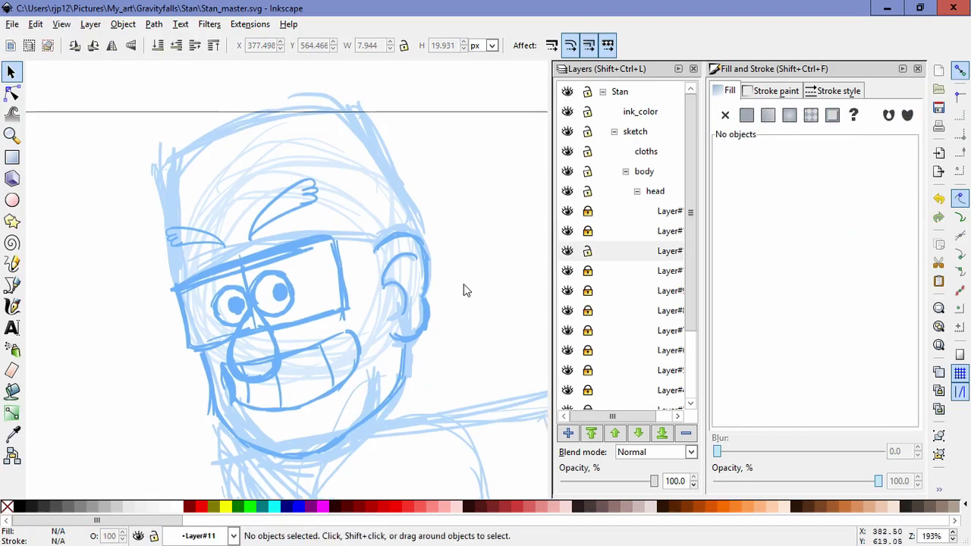
click(588, 252)
Step: Unlock the ear layer, Layer#13, and slightly enlarge the ear strokes and shift them down and outward
click(570, 232)
click(570, 232)
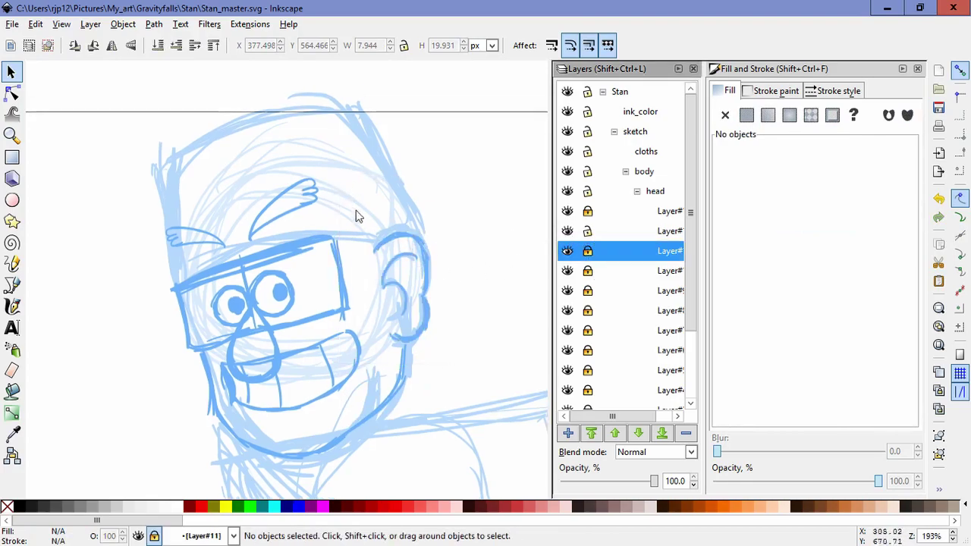
drag(356, 211, 451, 361)
drag(439, 287, 448, 283)
key(ctrl+z)
drag(439, 226, 445, 217)
drag(432, 268, 434, 296)
click(487, 319)
Step: Try to stretch the ear strokes sideways, away from the face
drag(365, 227, 446, 303)
click(355, 226)
drag(440, 267, 448, 267)
key(ctrl+z)
click(474, 316)
drag(475, 317, 354, 197)
mouse_move(441, 270)
mouse_down()
mouse_move(479, 274)
mouse_move(454, 272)
mouse_move(464, 265)
mouse_up()
click(440, 266)
key(ctrl+z)
click(477, 282)
key(ctrl+z)
Step: Delete the upper outer ear strokes, keeping the inner ear curves and the earlobe
key(Delete)
key(Delete)
key(Delete)
mouse_move(422, 239)
mouse_down()
mouse_move(483, 225)
mouse_move(452, 219)
mouse_up()
key(Delete)
key(Delete)
click(400, 236)
key(Delete)
click(421, 260)
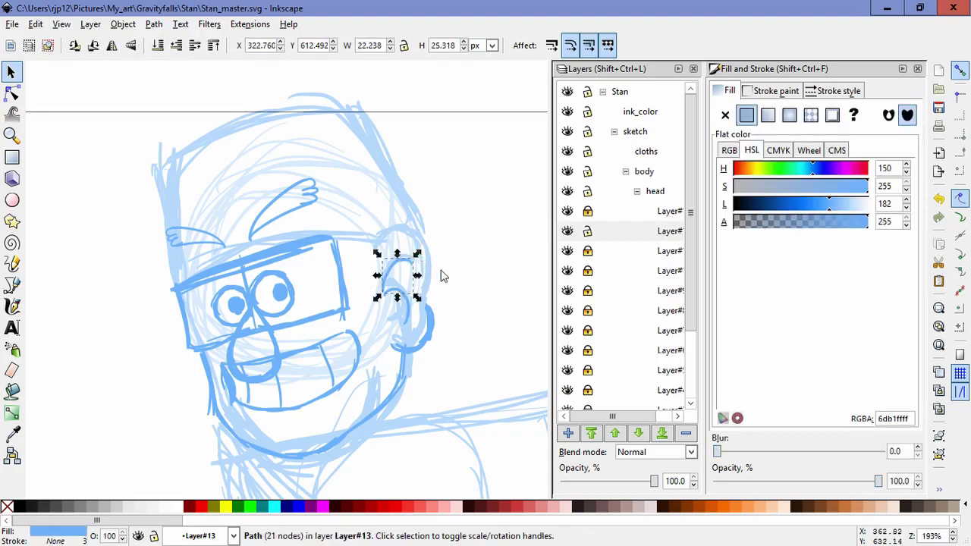
key(Escape)
Step: Redraw the upper outer curve of the ear down to the lobe with the Calligraphy tool and lock Layer#13
click(12, 306)
mouse_move(377, 245)
mouse_down()
mouse_move(439, 256)
mouse_move(445, 286)
mouse_move(430, 311)
mouse_up()
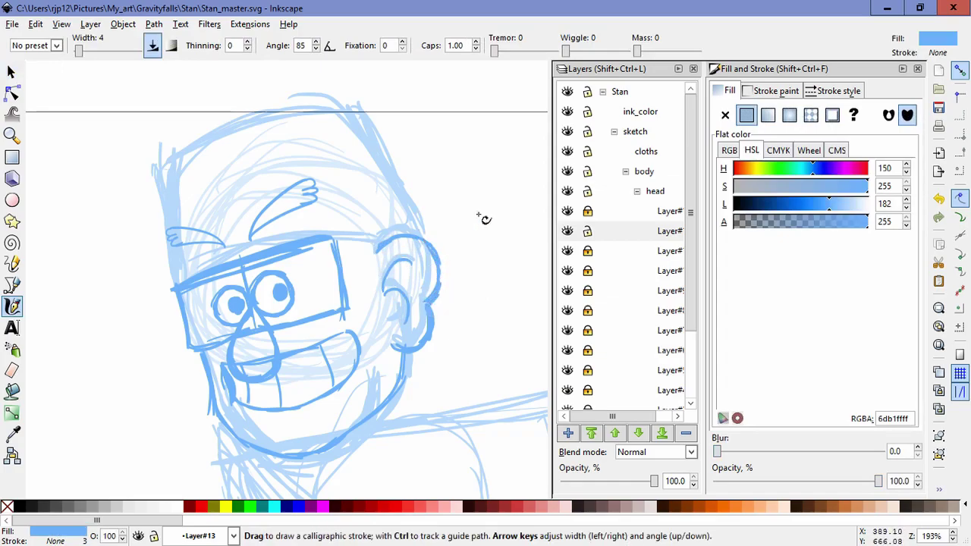
click(588, 232)
Step: Identify the eyebrow layer by toggling its visibility and add a new layer directly above it
click(568, 211)
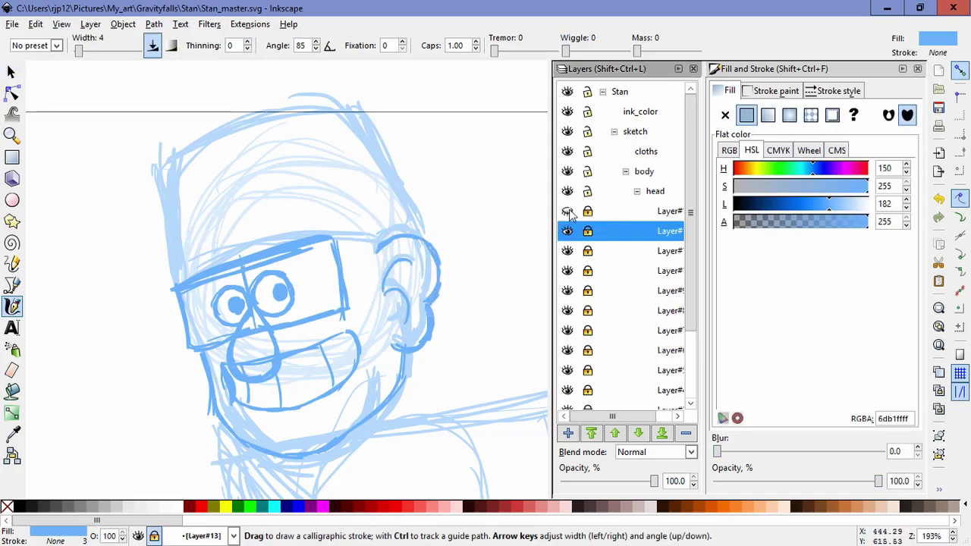
click(568, 211)
click(621, 213)
click(568, 433)
key(Return)
Step: Sketch a squared sideburn between the glasses and the ear on the new layer, undoing any stray strokes
drag(435, 210, 446, 283)
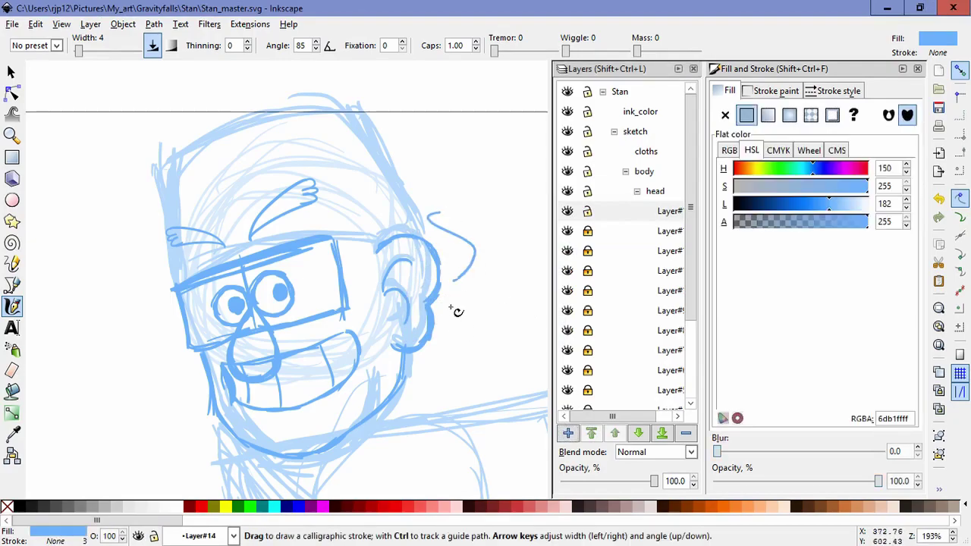
key(ctrl+z)
drag(360, 242, 371, 293)
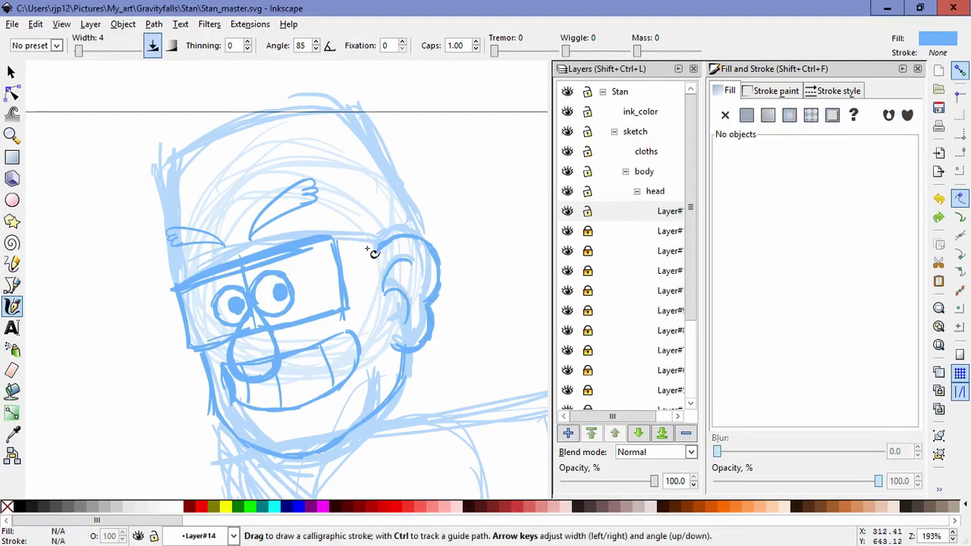
mouse_move(363, 244)
mouse_down()
mouse_move(367, 294)
mouse_move(381, 284)
mouse_move(377, 300)
mouse_up()
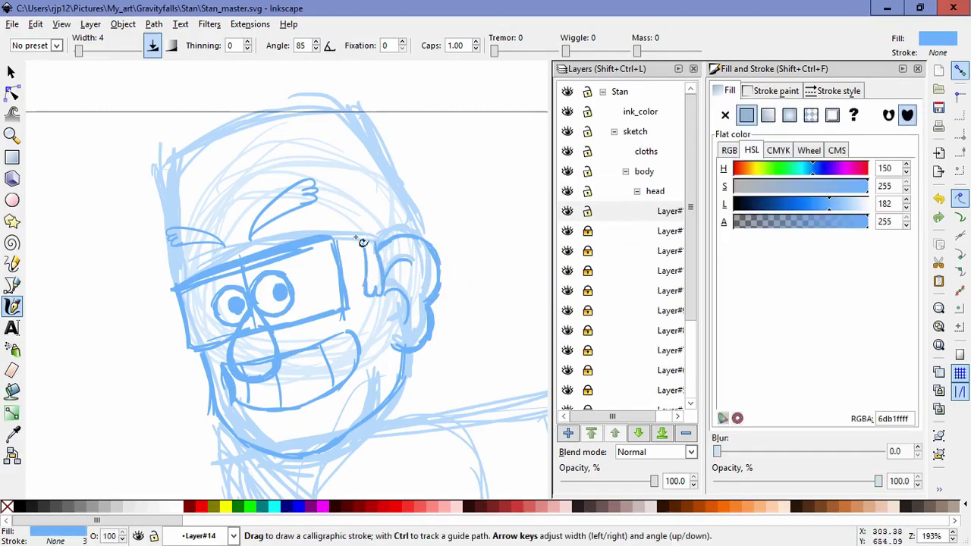
drag(356, 237, 359, 286)
Step: Narrow the sideburn to about 20 px, shift it slightly toward the ear and lock its layer
click(12, 72)
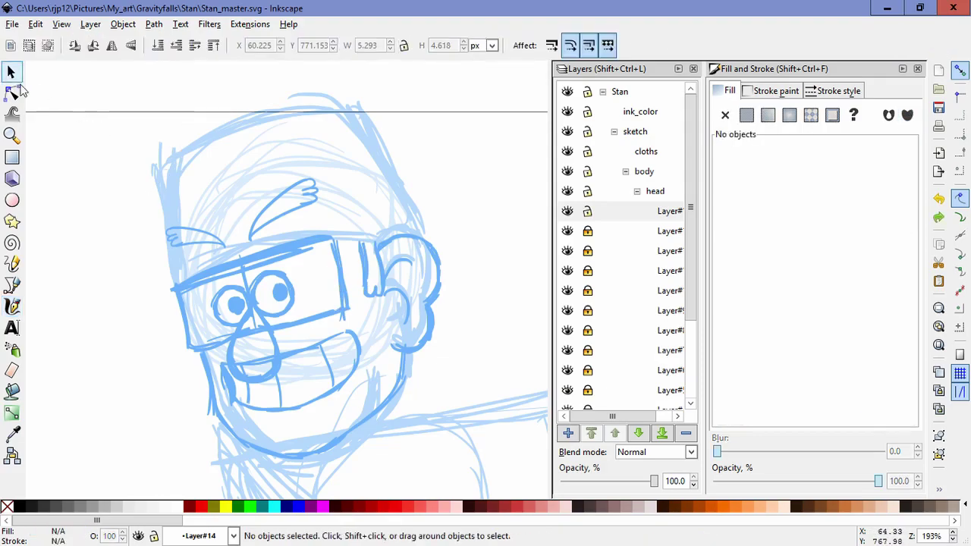
drag(338, 220, 400, 318)
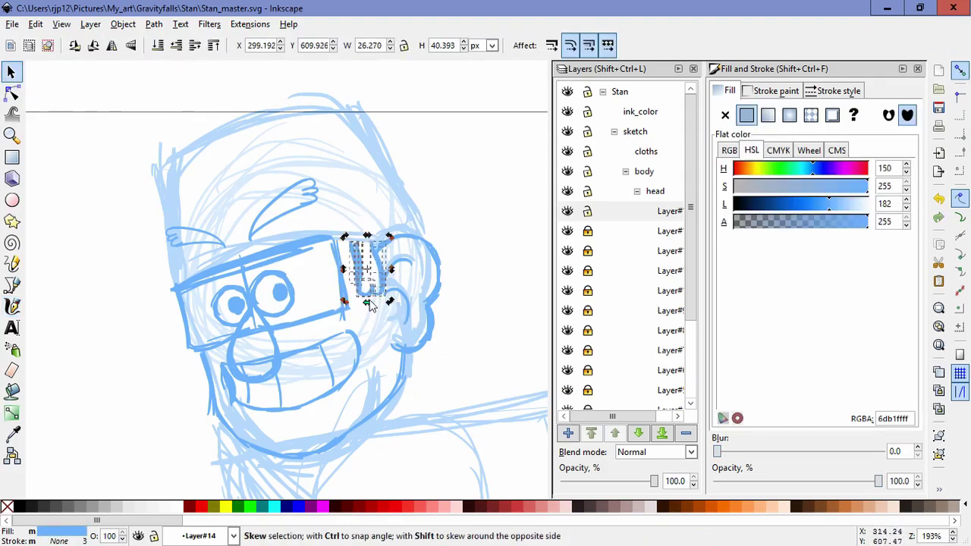
click(462, 243)
drag(389, 272, 397, 268)
click(474, 281)
click(587, 211)
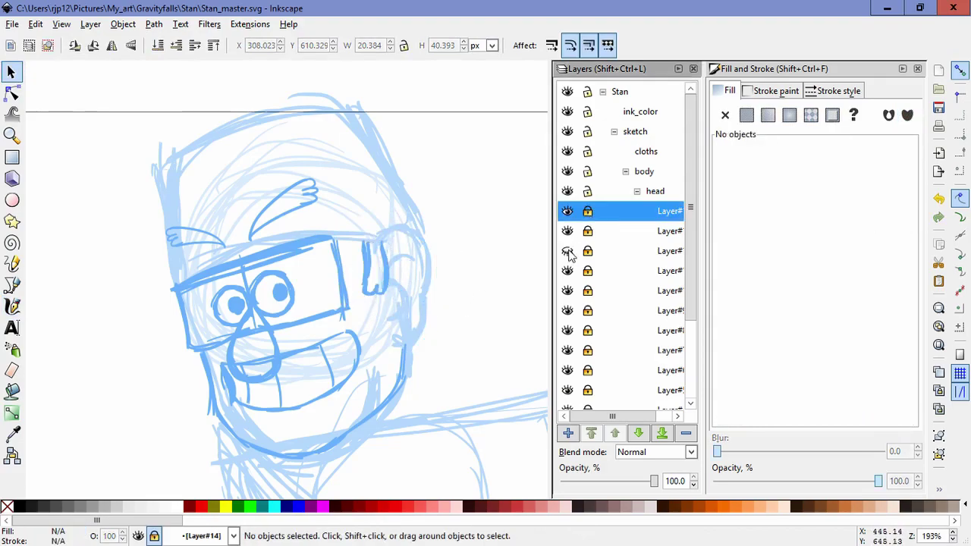
Step: Shift the ear strokes slightly outward from the sideburn, about 48 by 88 px in size, and lock Layer#13
drag(498, 368, 314, 211)
drag(453, 312, 462, 315)
click(491, 304)
click(587, 251)
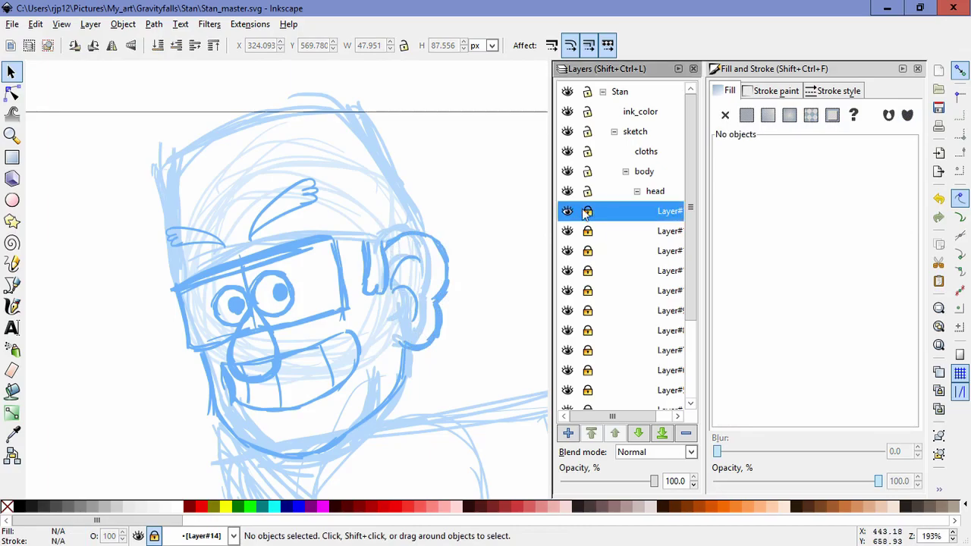
click(567, 211)
click(567, 211)
click(501, 199)
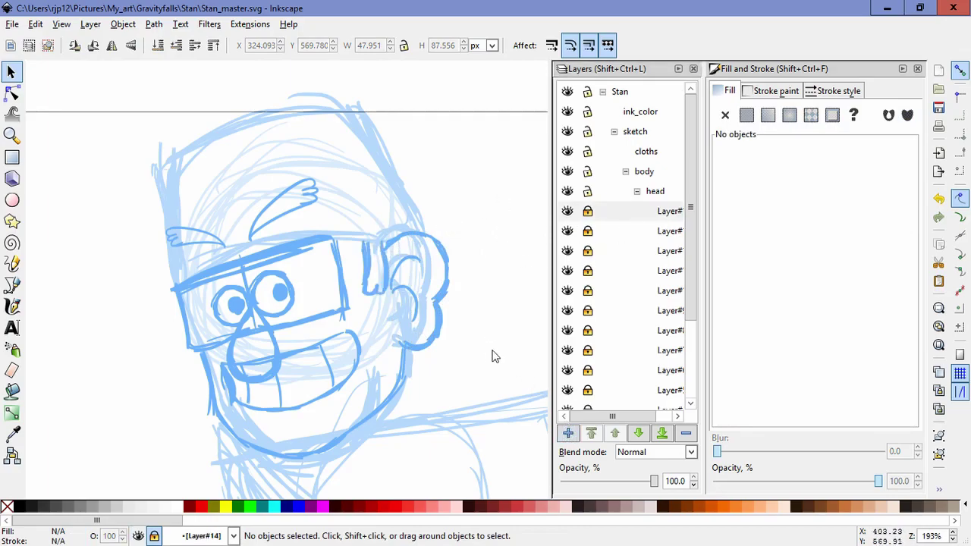
Step: Unlock all the head's sublayers and move the entire head about 30 px down toward the shoulders
click(599, 214)
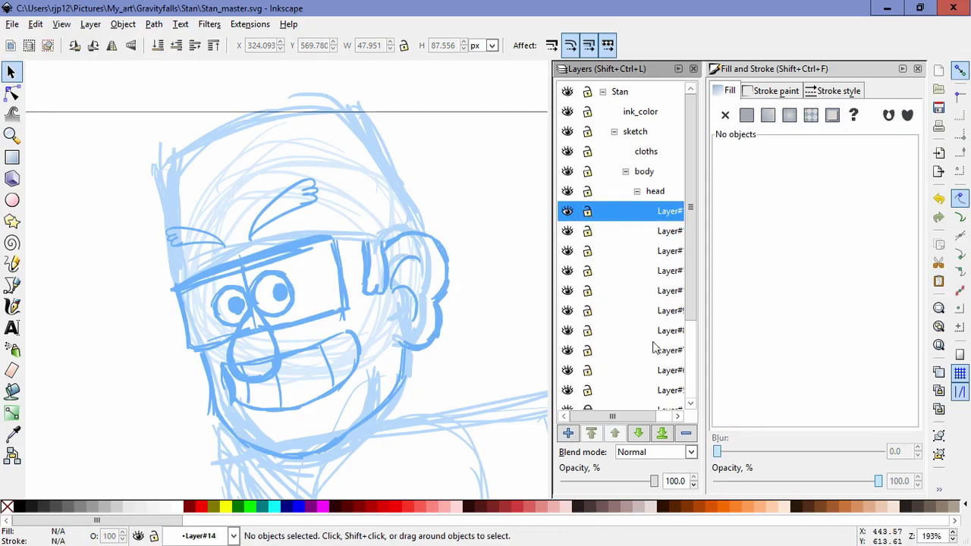
scroll(654, 348, down, 5)
mouse_move(124, 108)
mouse_down()
mouse_move(473, 394)
mouse_move(396, 336)
mouse_up()
click(474, 392)
shift+middle_click(486, 350)
shift+middle_click(488, 352)
shift+middle_click(497, 364)
shift+middle_click(501, 368)
drag(271, 251, 424, 382)
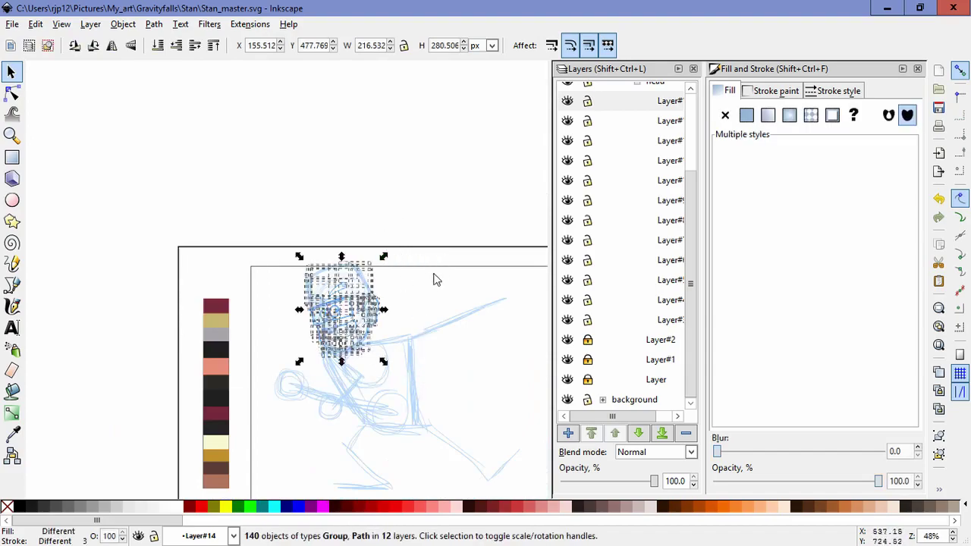
mouse_move(383, 309)
mouse_down()
mouse_move(384, 321)
mouse_move(416, 288)
mouse_up()
click(429, 320)
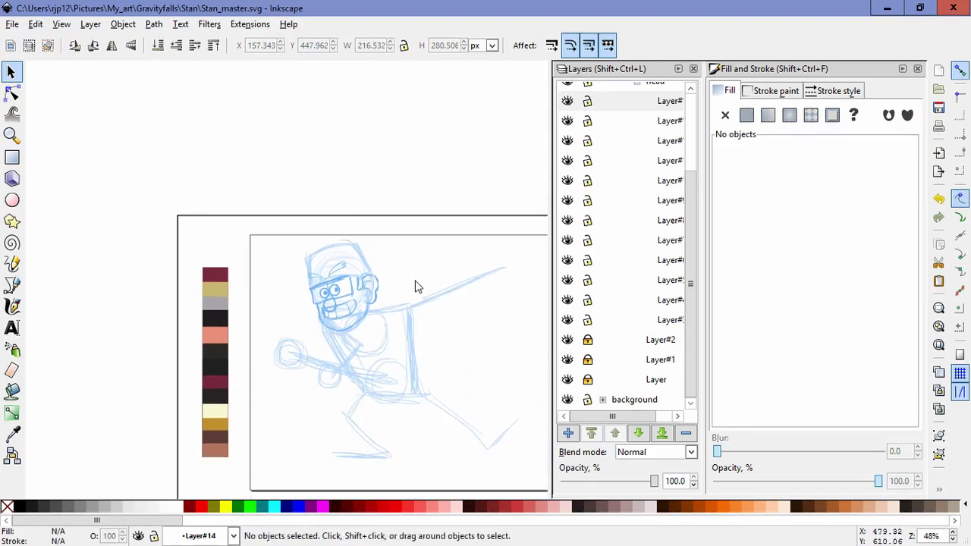
Step: Lock the head's sublayers again and collapse the head layer
scroll(415, 283, up, 1)
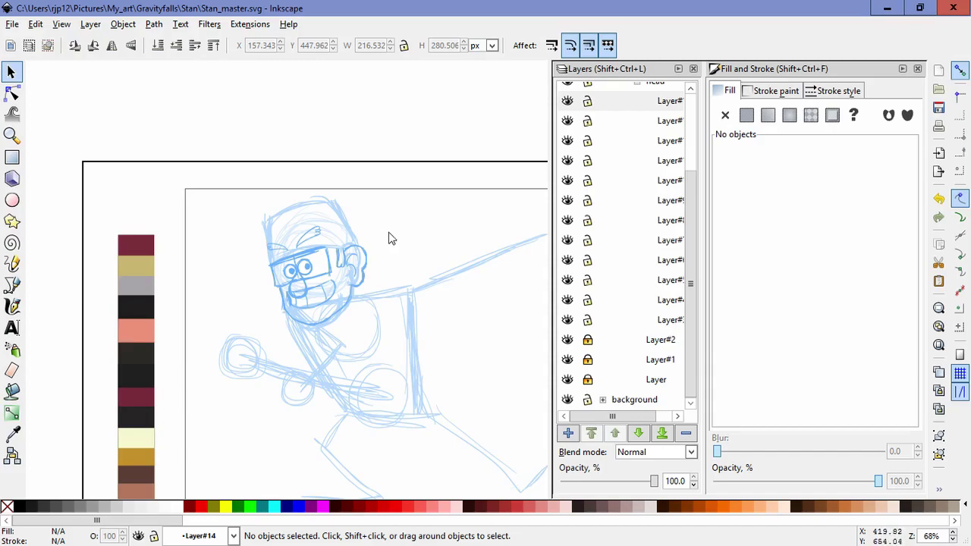
drag(393, 228, 332, 173)
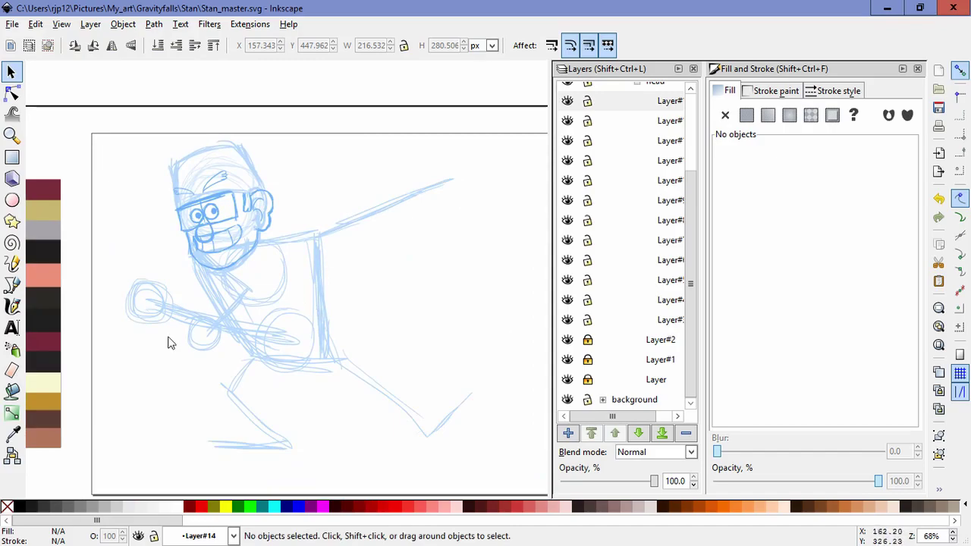
key(c)
scroll(640, 295, up, 2)
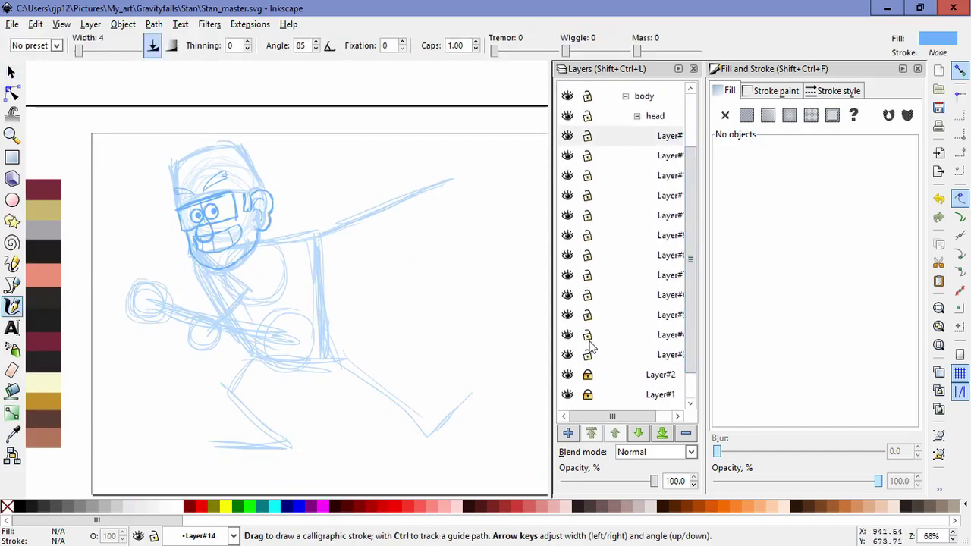
drag(591, 348, 591, 302)
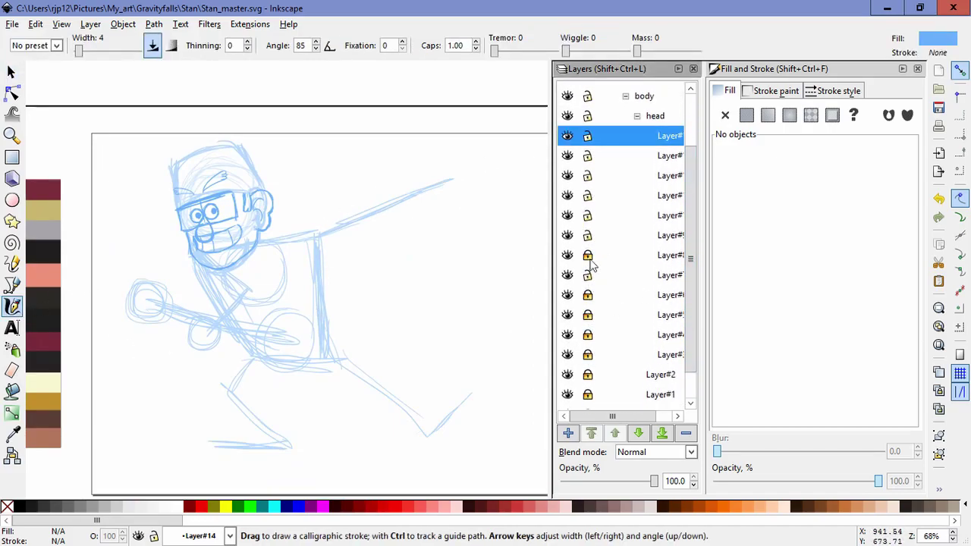
click(588, 375)
drag(692, 319, 691, 238)
click(638, 191)
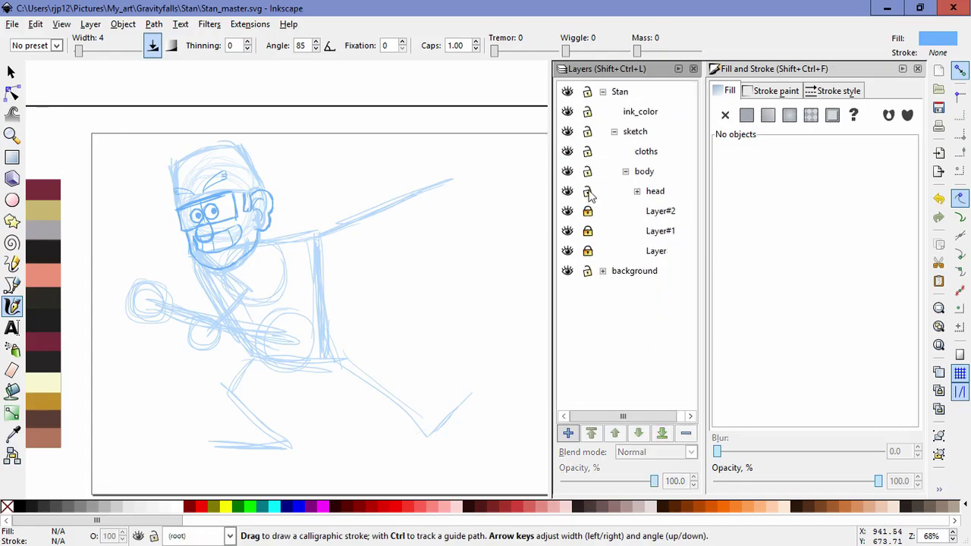
Step: Try adding a layer directly above Layer#2 with the head layer locked
click(589, 192)
click(658, 211)
click(569, 433)
click(535, 322)
scroll(284, 225, up, 3)
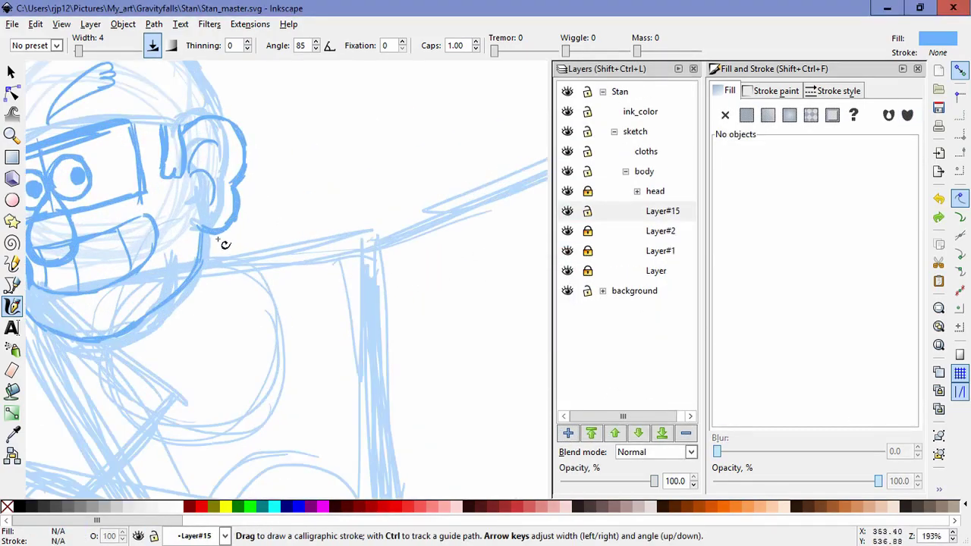
drag(296, 209, 374, 180)
key(ctrl+z)
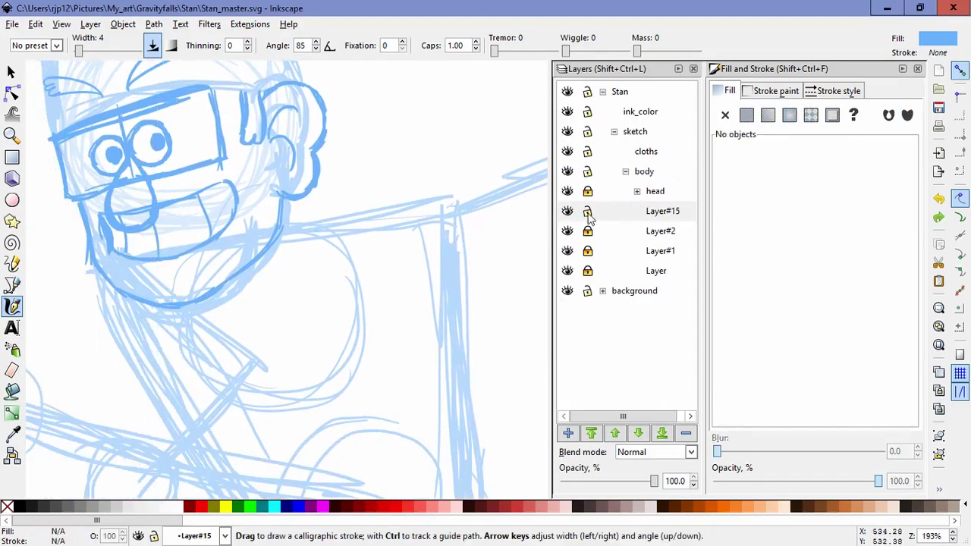
key(ctrl+z)
Step: Add a layer above Layer#14 in the head and draw a short neck stroke from below the ear to the shoulder
click(626, 173)
click(637, 191)
click(660, 210)
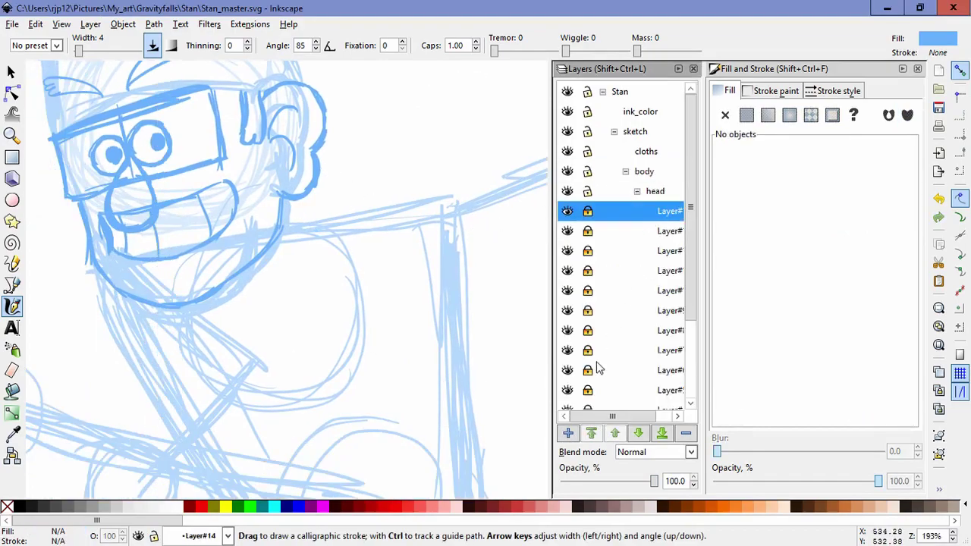
key(ctrl+shift+n)
key(Return)
drag(367, 183, 352, 218)
Step: Add a layer directly above Layer#2 and sketch a circle around the outstretched arm line near its far end
scroll(289, 202, down, 1)
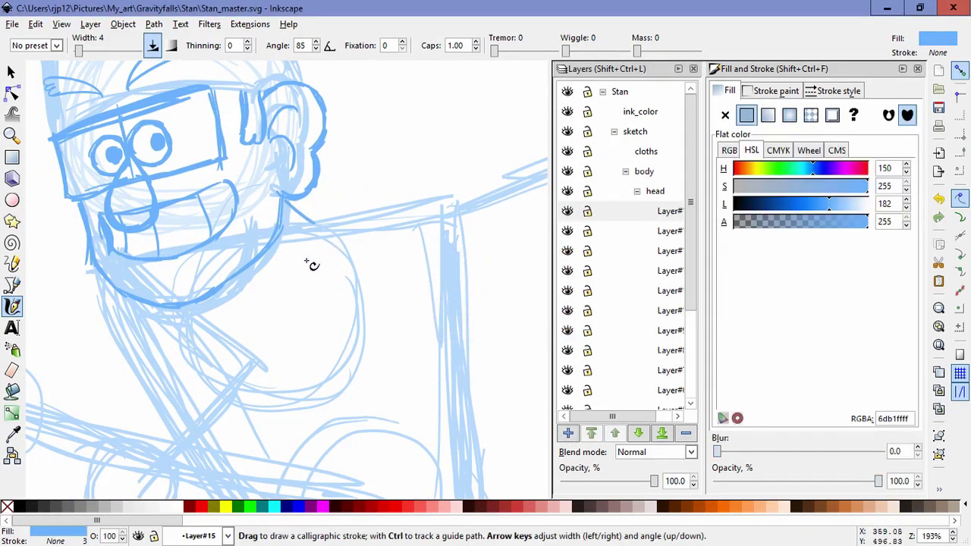
scroll(412, 264, down, 1)
drag(457, 273, 368, 259)
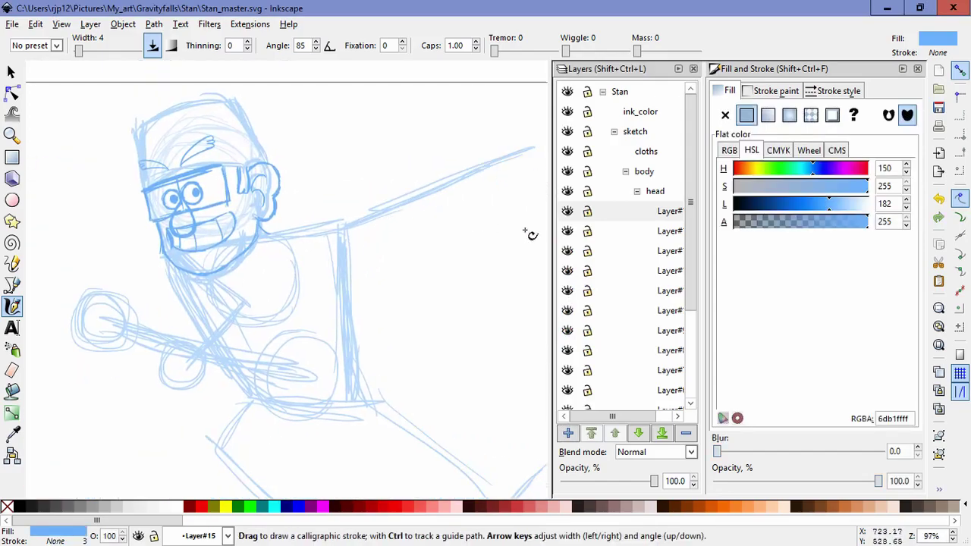
click(636, 192)
click(639, 214)
click(569, 434)
key(Return)
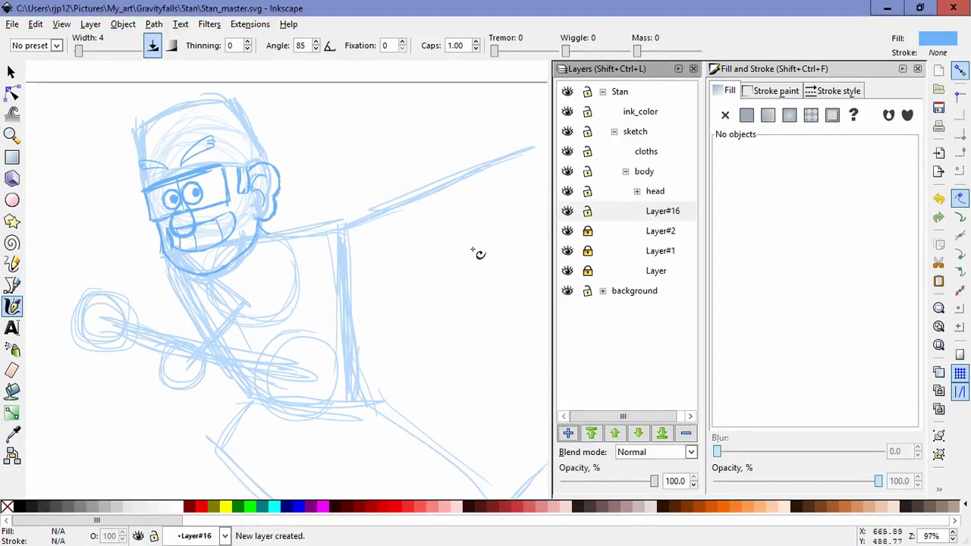
mouse_move(485, 194)
mouse_down()
mouse_move(416, 210)
mouse_move(460, 210)
mouse_up()
scroll(489, 215, up, 1)
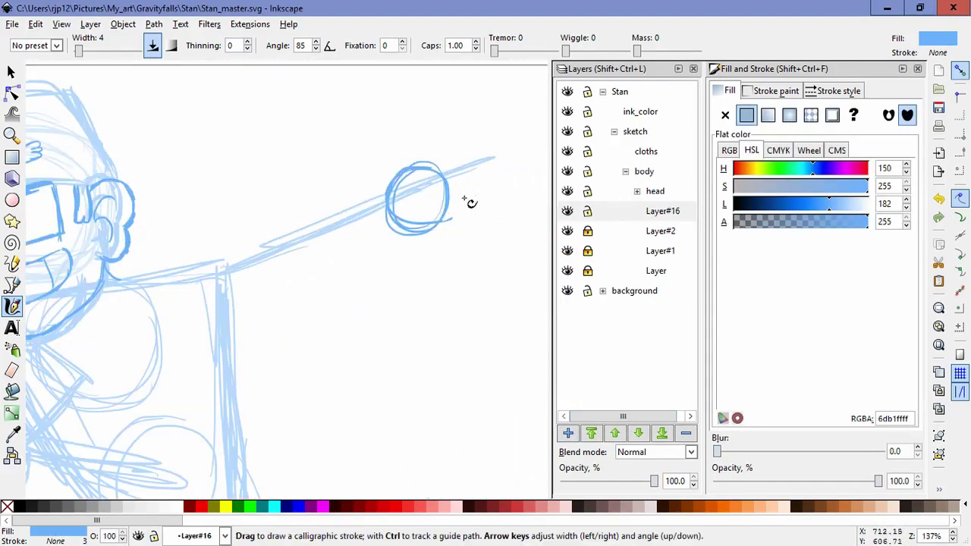
Step: Add a layer above Layer#16, fade Layer#16 by lowering its opacity and lock it
click(568, 433)
click(536, 324)
click(644, 232)
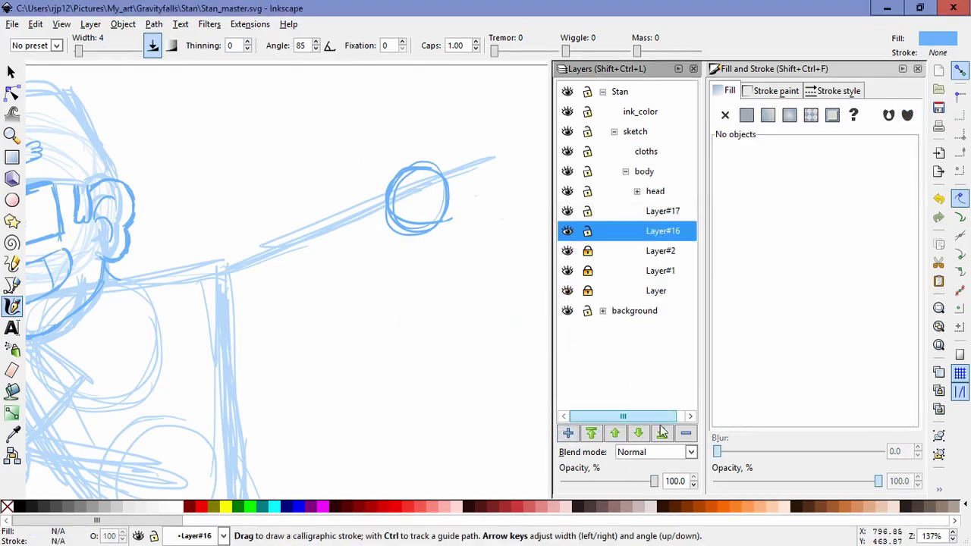
click(609, 479)
click(616, 215)
click(587, 230)
click(472, 193)
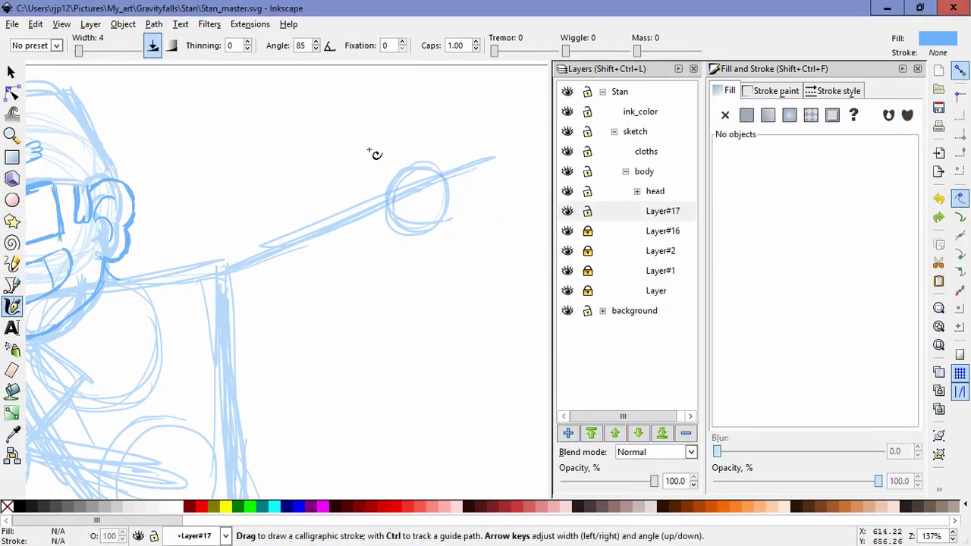
Step: Sketch an open hand from the circle on the outstretched arm: a palm crease, upper and lower outlines and finger strokes
drag(404, 191, 526, 267)
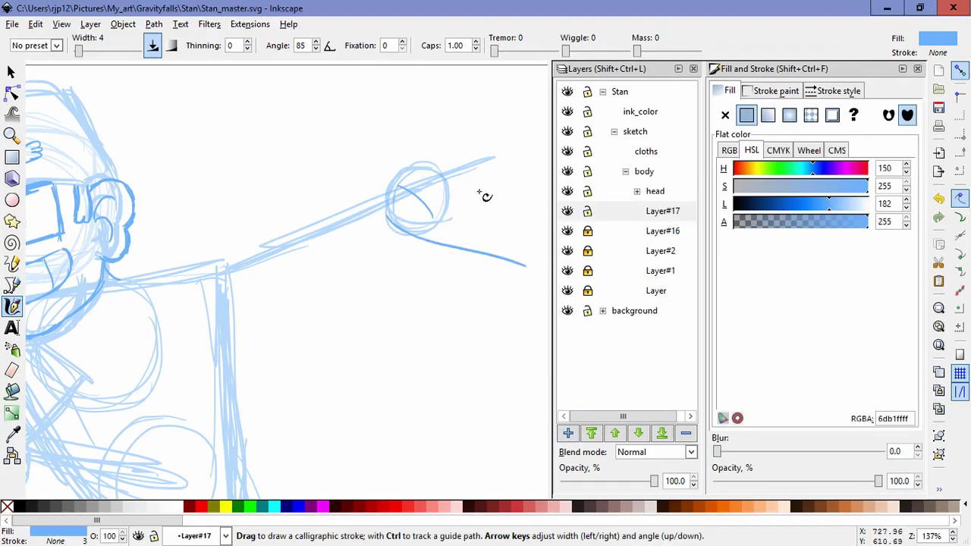
drag(428, 166, 539, 240)
key(space)
mouse_move(488, 201)
mouse_down()
mouse_move(428, 221)
mouse_move(484, 282)
mouse_up()
drag(438, 242, 487, 290)
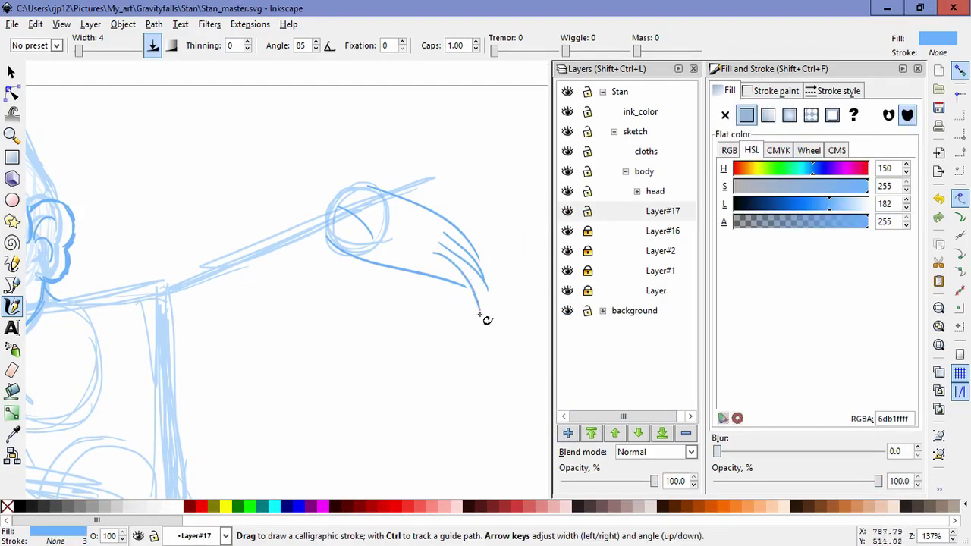
Step: Try alternative finger strokes near the tip of the open hand
key(ctrl+z)
drag(434, 252, 481, 303)
key(ctrl+z)
drag(435, 252, 464, 292)
key(ctrl+z)
drag(473, 249, 484, 264)
Step: Draw a raised thumb with a rounded tip rising from the circle of the open hand
drag(357, 194, 378, 126)
key(ctrl+z)
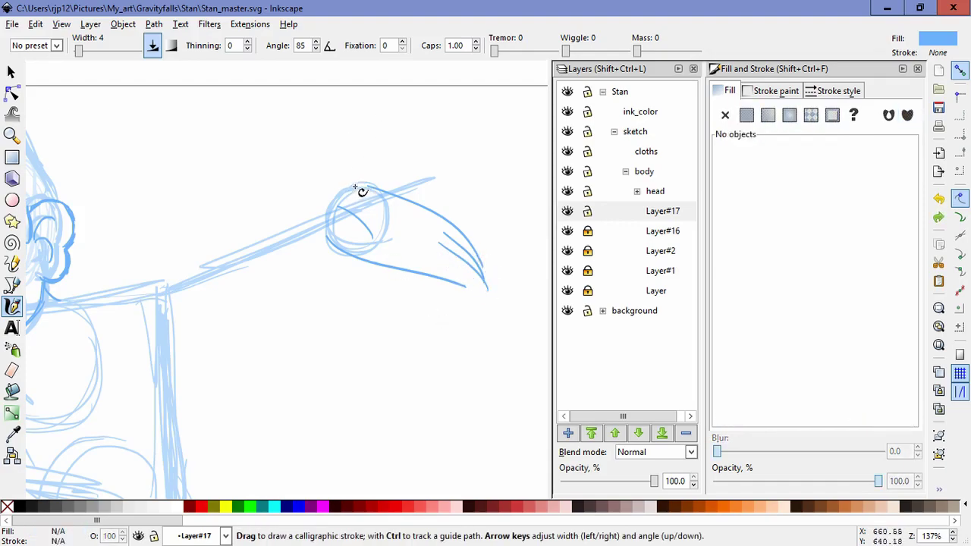
mouse_move(357, 194)
mouse_down()
mouse_move(374, 138)
mouse_move(356, 135)
mouse_up()
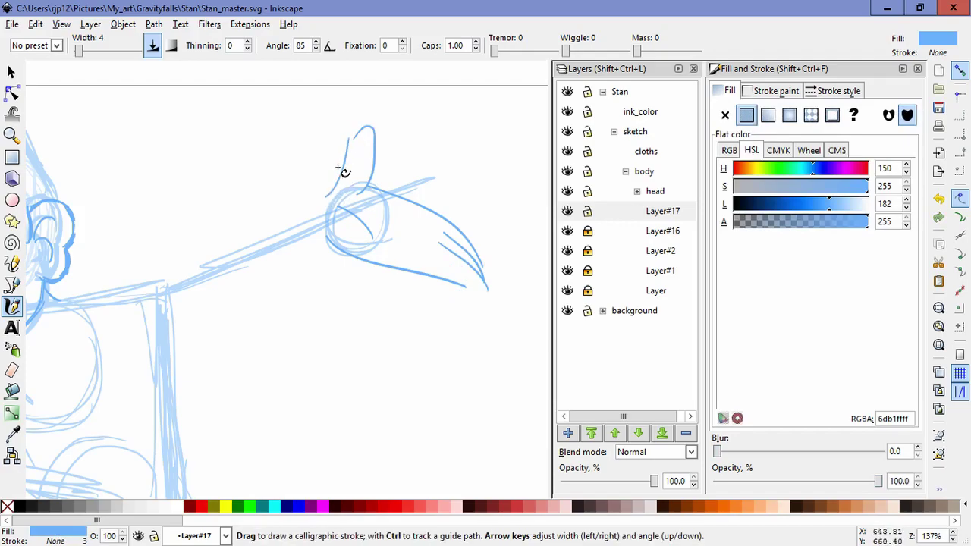
mouse_move(338, 167)
mouse_down()
mouse_move(373, 139)
mouse_move(365, 132)
mouse_up()
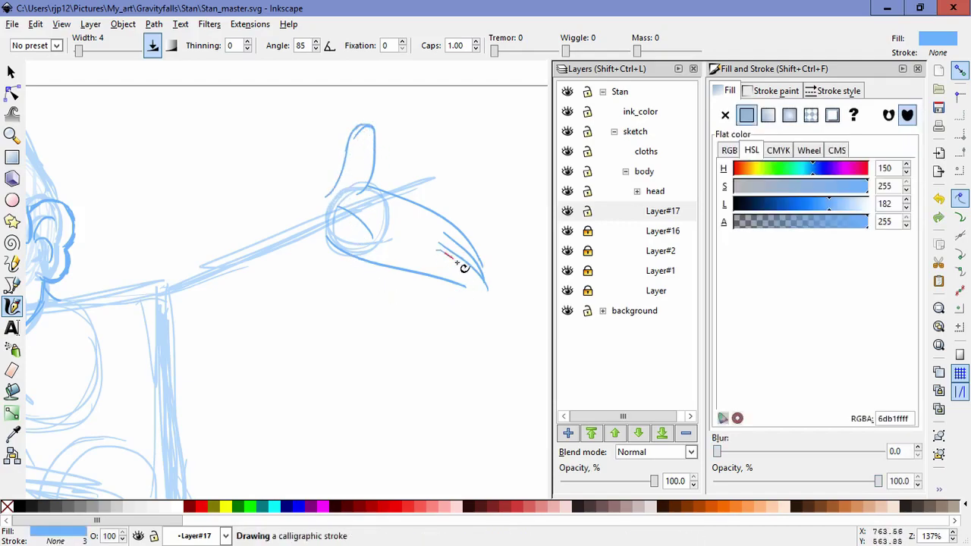
Step: Try several strokes for the lowest finger and its tip on the open hand
key(ctrl+z)
drag(457, 263, 481, 291)
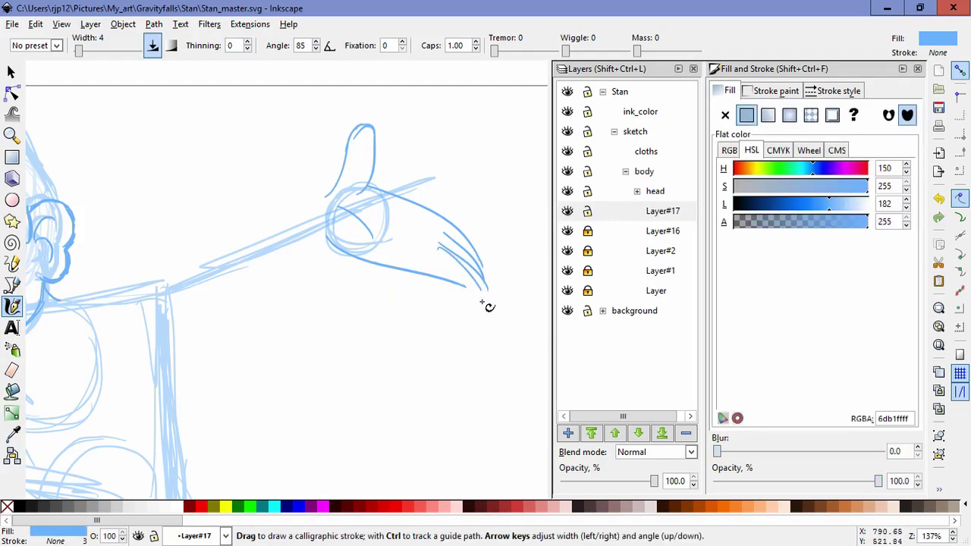
key(Escape)
scroll(473, 286, up, 1)
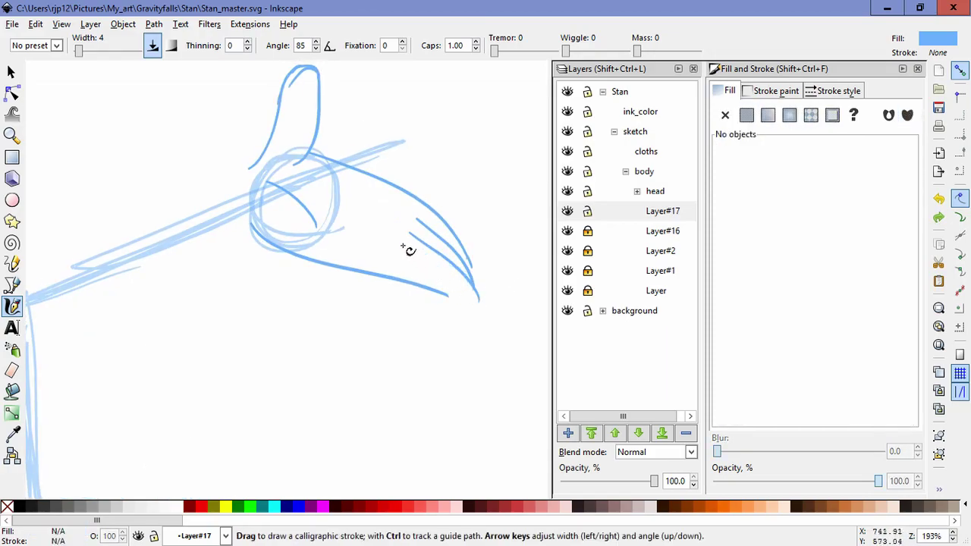
key(ctrl+z)
mouse_move(405, 246)
mouse_down()
mouse_move(474, 292)
mouse_move(478, 313)
mouse_move(445, 294)
mouse_move(479, 311)
mouse_up()
key(ctrl+z)
key(ctrl+z)
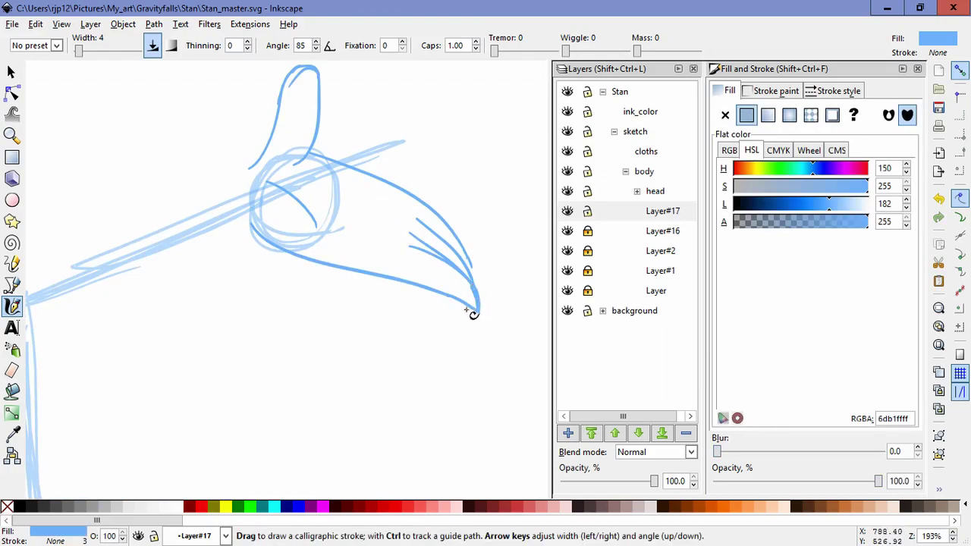
key(ctrl+z)
key(ctrl+z)
key(ctrl+z)
Step: Shorten the lower hand outline and draw the lowest finger with a curved upper line and rounded tip meeting the outline
click(12, 72)
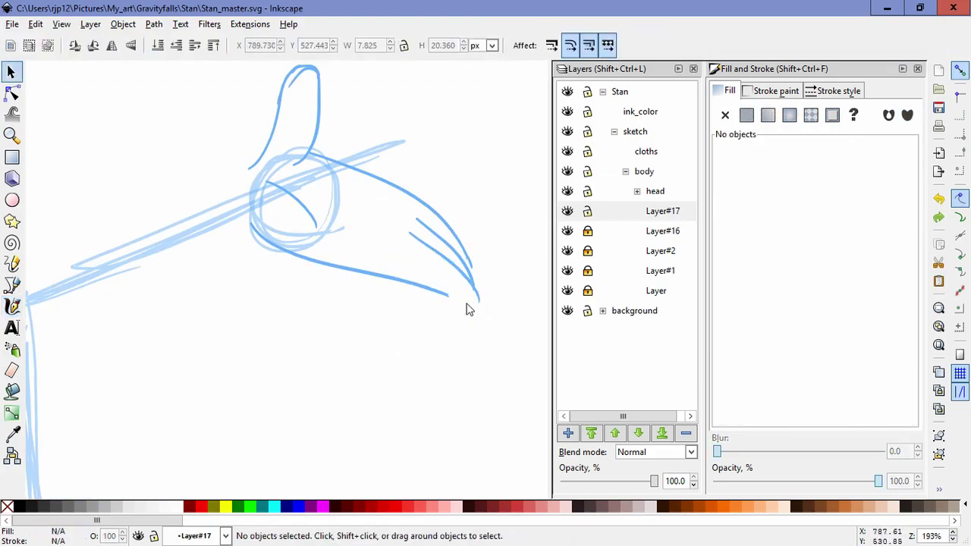
click(449, 295)
drag(456, 303, 419, 292)
click(12, 306)
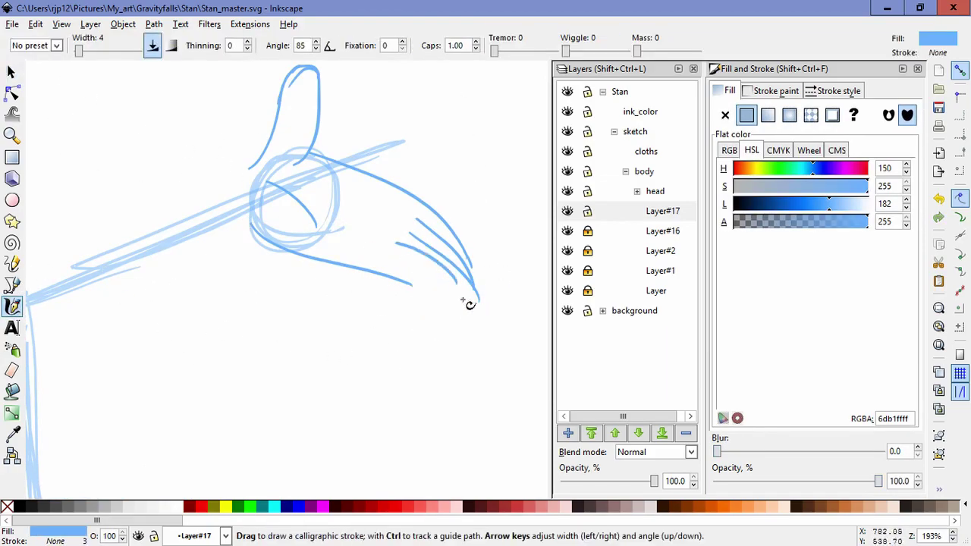
key(ctrl+z)
drag(414, 284, 450, 311)
key(ctrl+z)
click(12, 72)
click(427, 294)
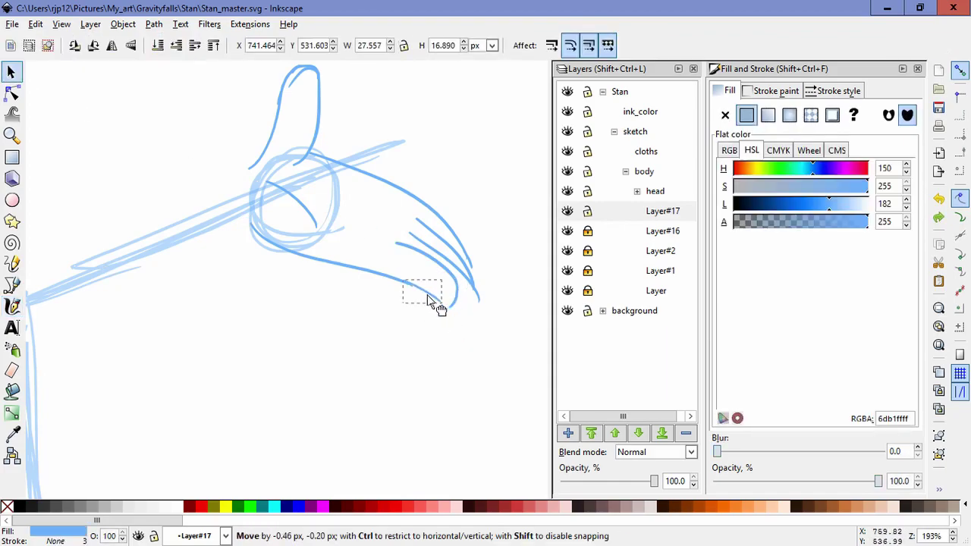
click(500, 307)
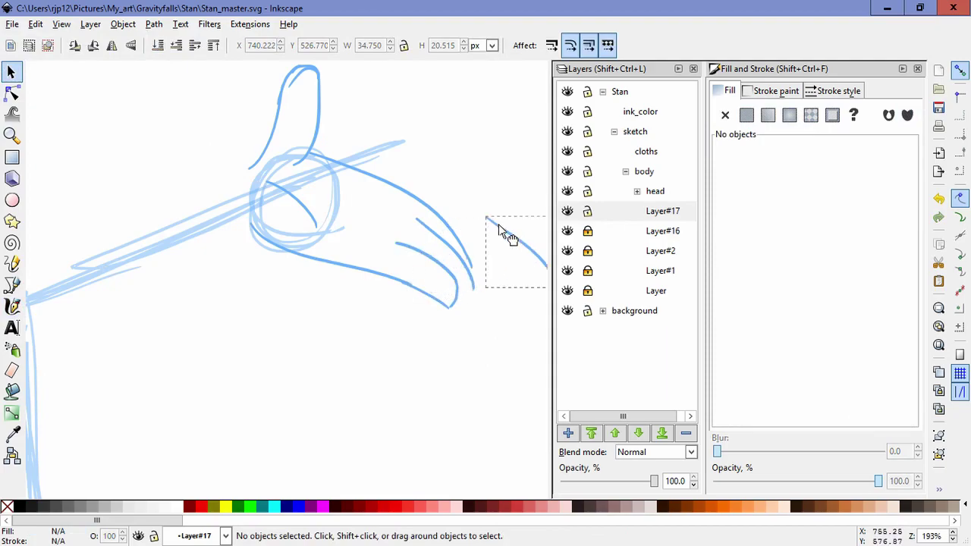
Step: Delete the two old finger strokes between the lowest finger and the upper hand outline
drag(499, 224, 492, 214)
key(Delete)
drag(455, 254, 445, 238)
key(Delete)
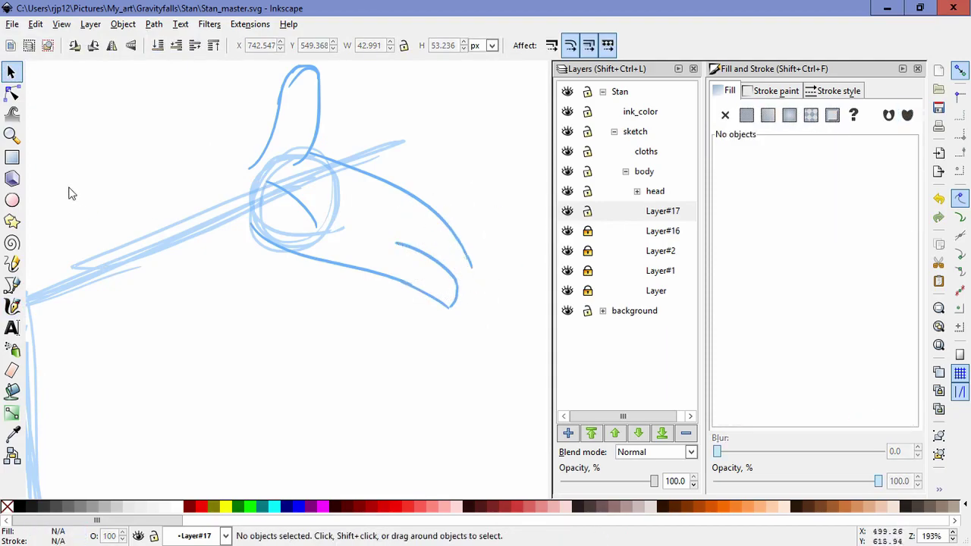
Step: Draw a second finger just above the lowest one, with a curved line and a rounded tip beside the first fingertip
click(12, 306)
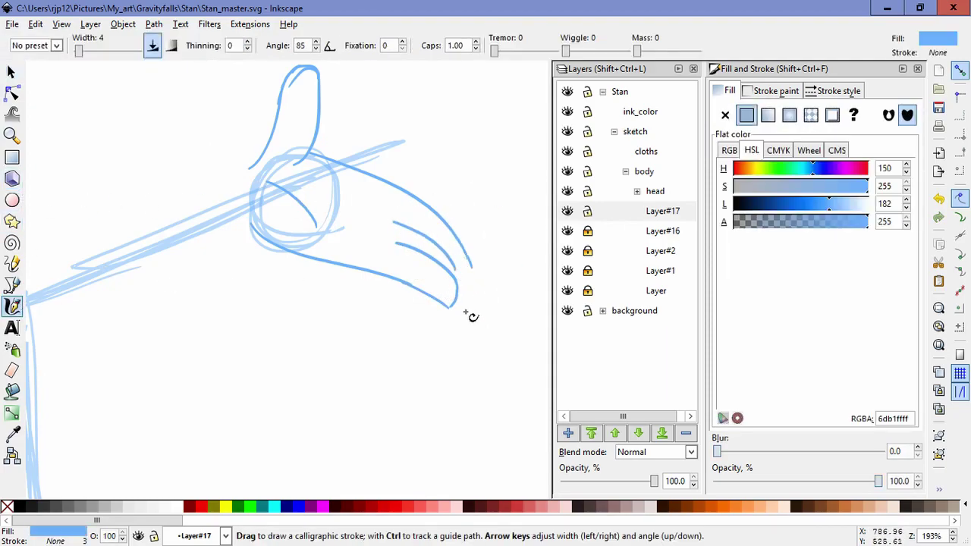
drag(464, 273, 393, 222)
key(s)
click(460, 271)
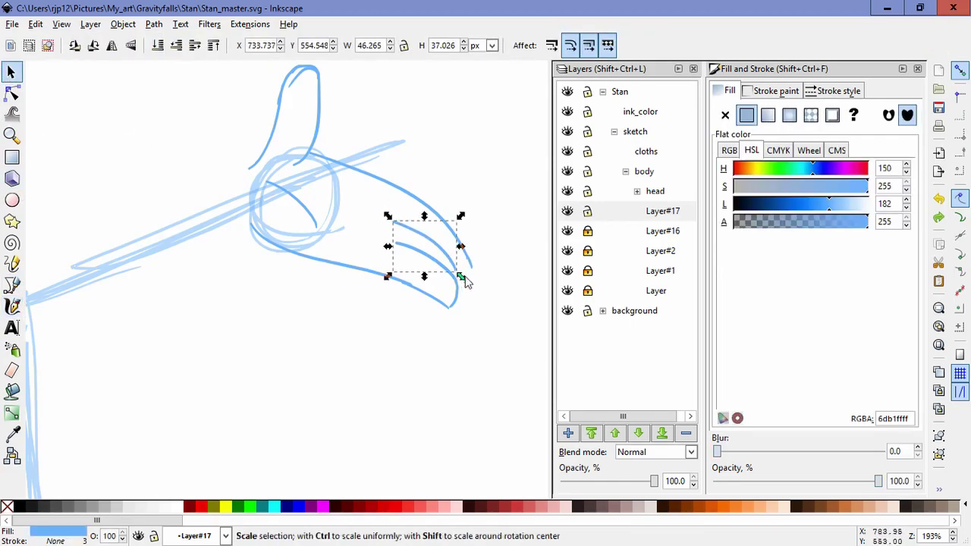
mouse_move(465, 279)
mouse_down()
mouse_move(486, 304)
mouse_move(466, 309)
mouse_up()
click(12, 306)
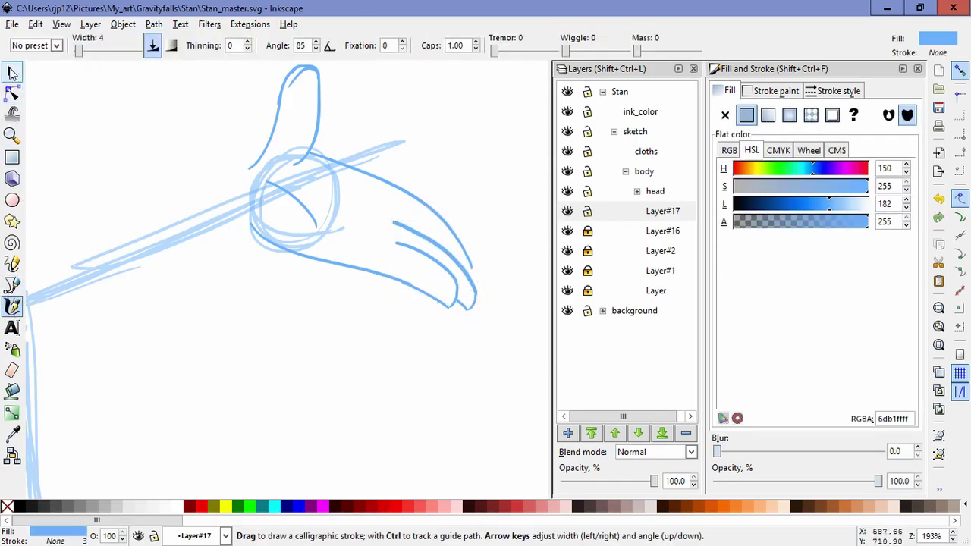
Step: Delete the strokes forming the old upper outline of the open hand
click(11, 71)
click(469, 259)
key(Delete)
click(465, 245)
key(Delete)
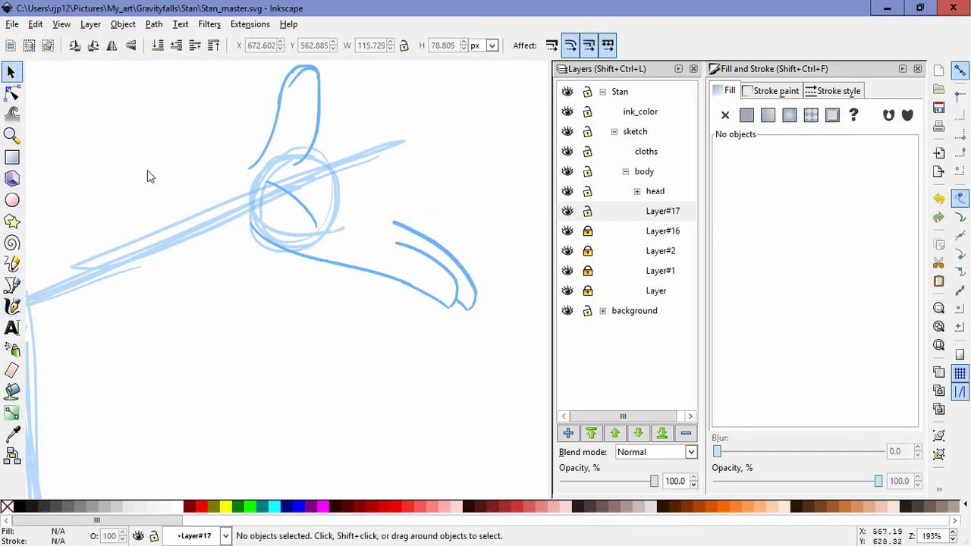
Step: Draw a third finger line above the second, nudge it into place and redraw the upper hand outline from the thumb to the fingertips
click(13, 305)
drag(397, 205, 474, 279)
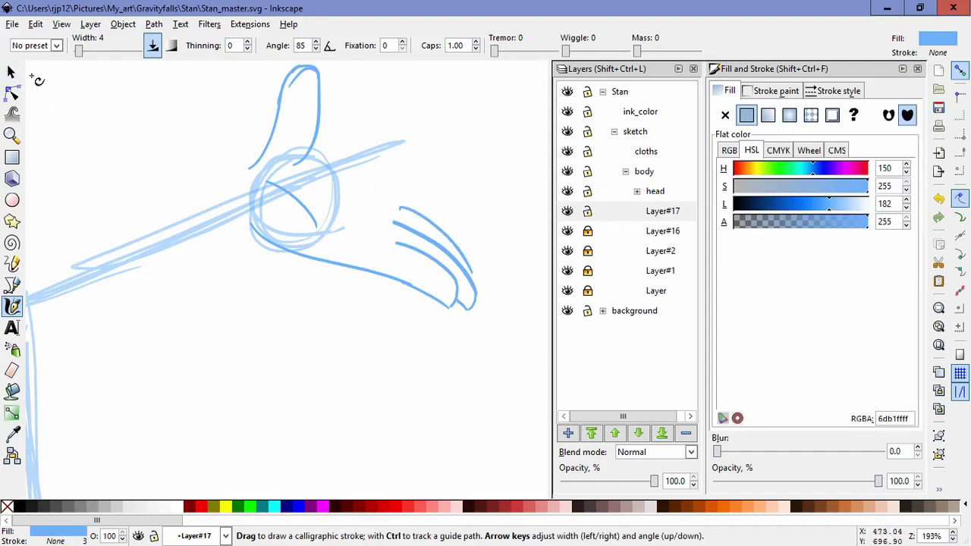
click(12, 72)
drag(479, 279, 488, 279)
drag(454, 242, 450, 246)
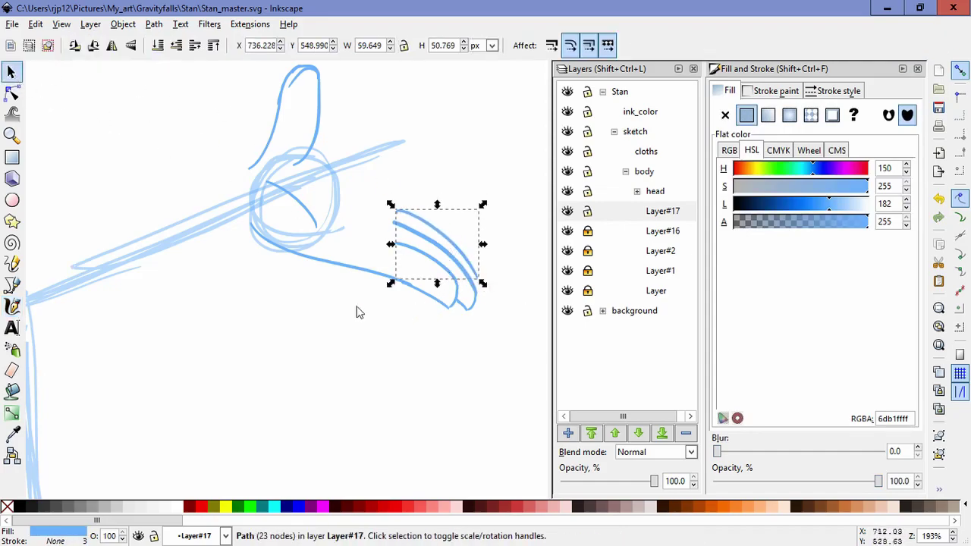
click(13, 306)
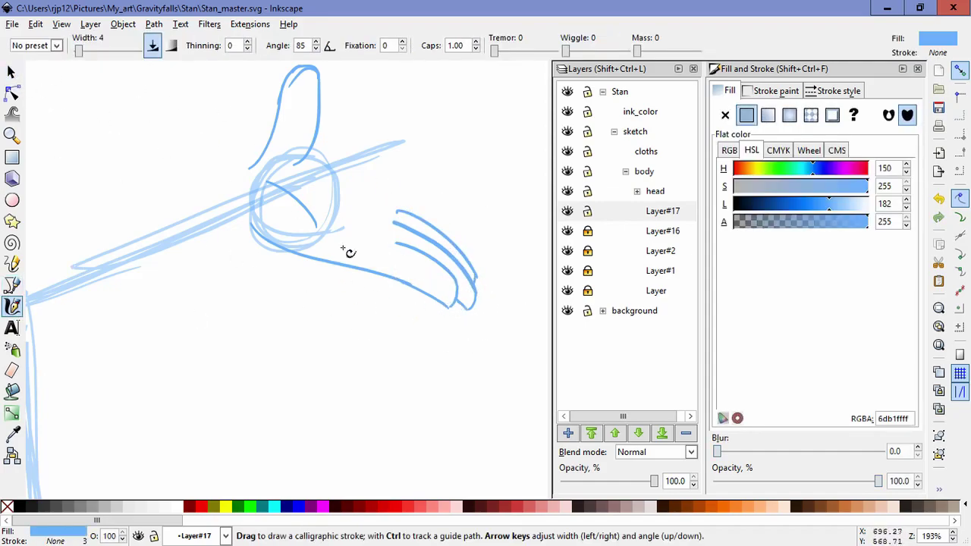
mouse_move(315, 151)
mouse_down()
mouse_move(432, 194)
mouse_move(466, 253)
mouse_up()
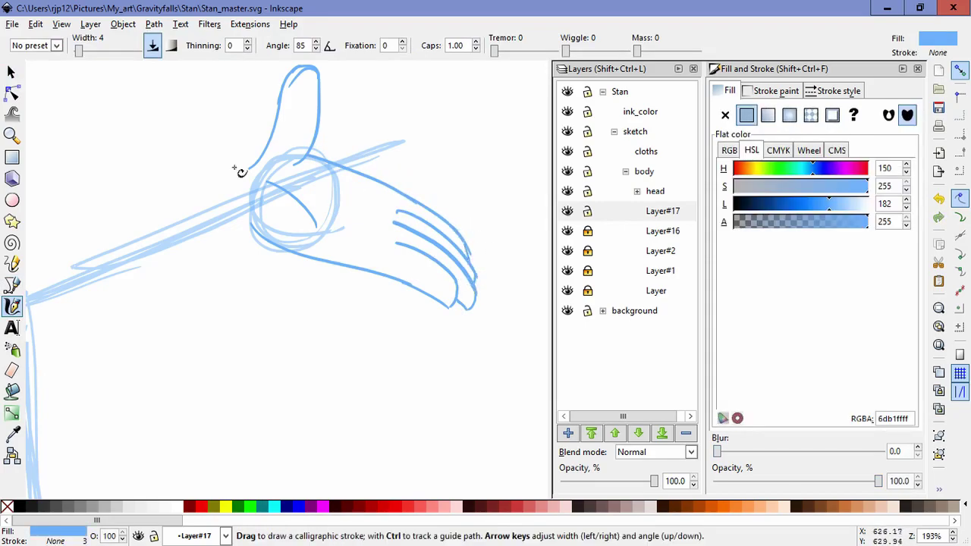
Step: Scale the hand's outline and finger strokes, without the thumb, down to about 141 by 106 px and nudge them against the circle
click(12, 74)
mouse_move(490, 347)
mouse_down()
mouse_move(359, 211)
mouse_move(267, 141)
mouse_move(239, 140)
mouse_up()
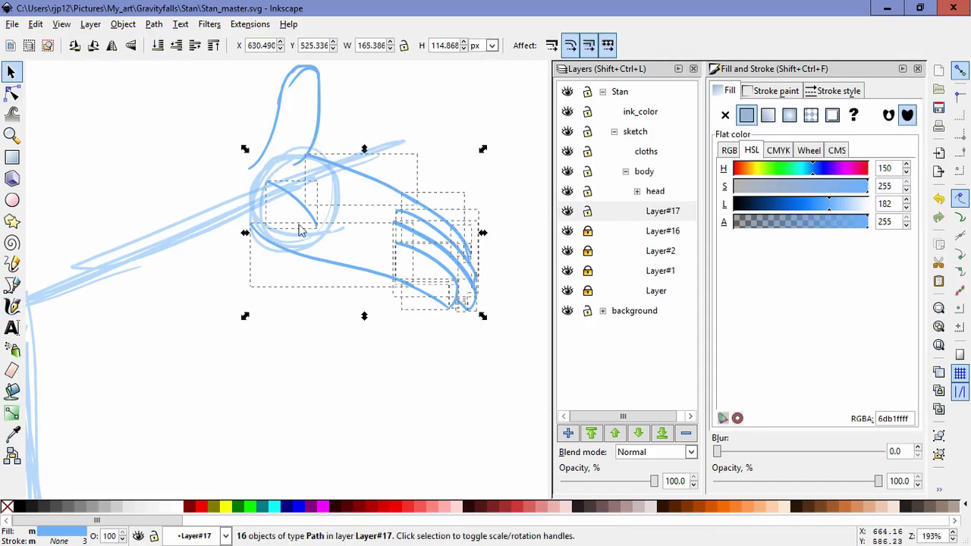
drag(483, 316, 449, 317)
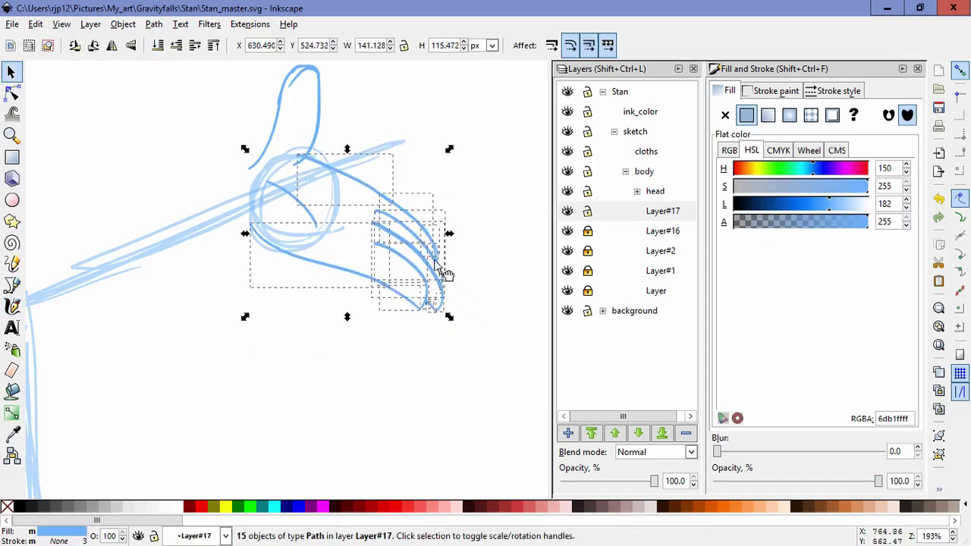
drag(448, 235, 449, 215)
drag(398, 191, 406, 192)
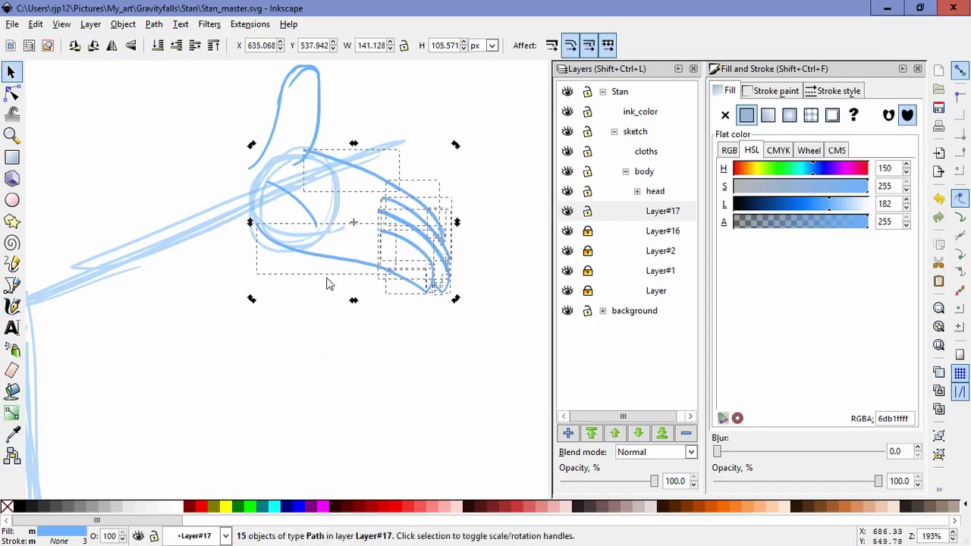
Step: Nudge the lowest finger's upper line down toward its fingertip
click(416, 307)
drag(424, 255, 429, 265)
click(432, 283)
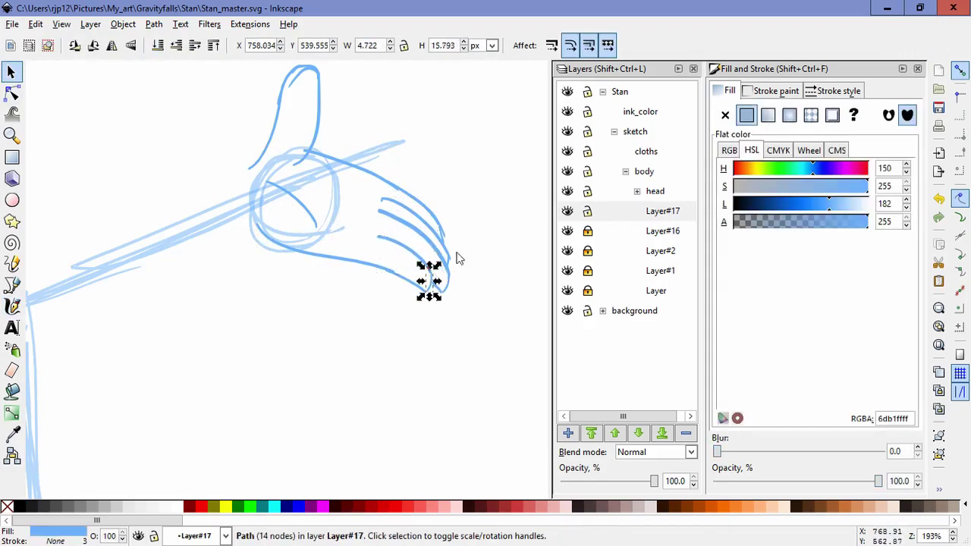
click(456, 257)
click(410, 120)
click(447, 124)
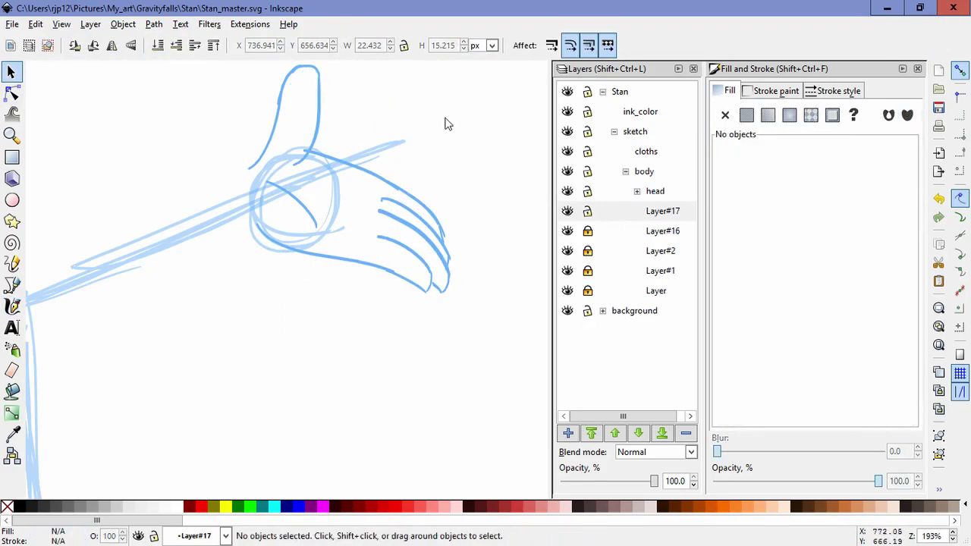
Step: Unlock Layer#16 and move the whole hand together with its guide circle slightly inward along the outstretched arm
scroll(397, 209, down, 3)
drag(494, 292, 308, 182)
drag(400, 228, 388, 226)
key(ctrl+z)
click(588, 231)
click(479, 316)
drag(484, 324, 313, 185)
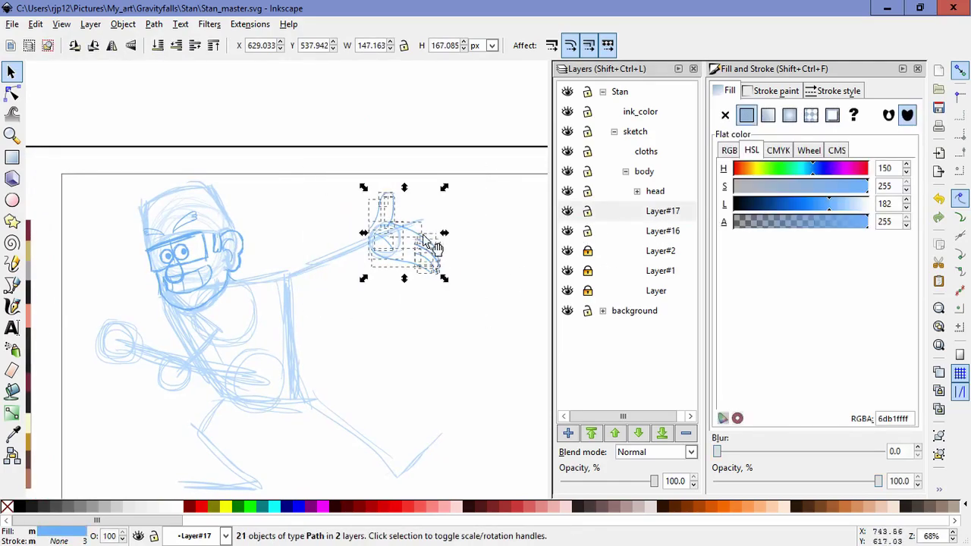
mouse_move(415, 236)
mouse_down()
mouse_move(405, 232)
mouse_move(415, 243)
mouse_up()
click(400, 334)
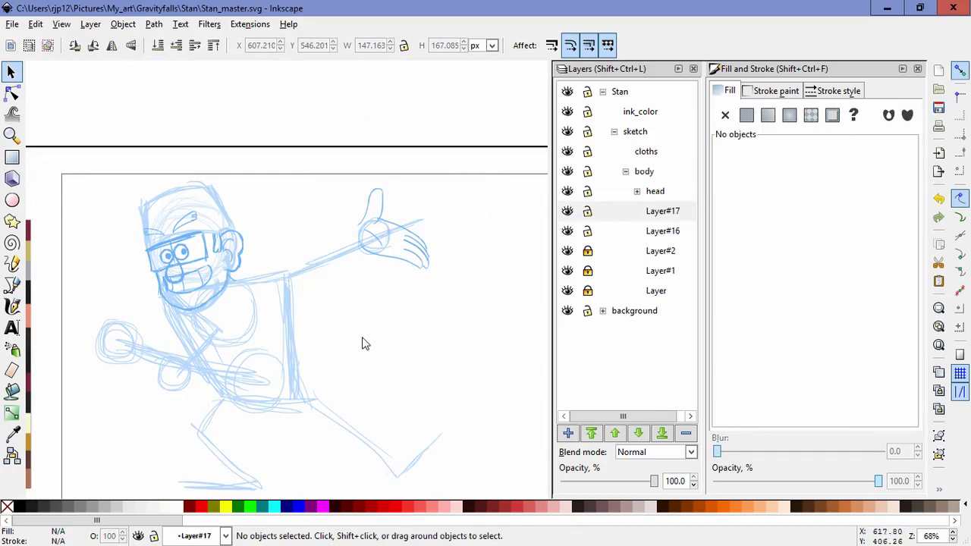
Step: Make Layer#17 active and draw a rounded thumb shape on the upper part of the small circle beneath the bent forearm
click(678, 234)
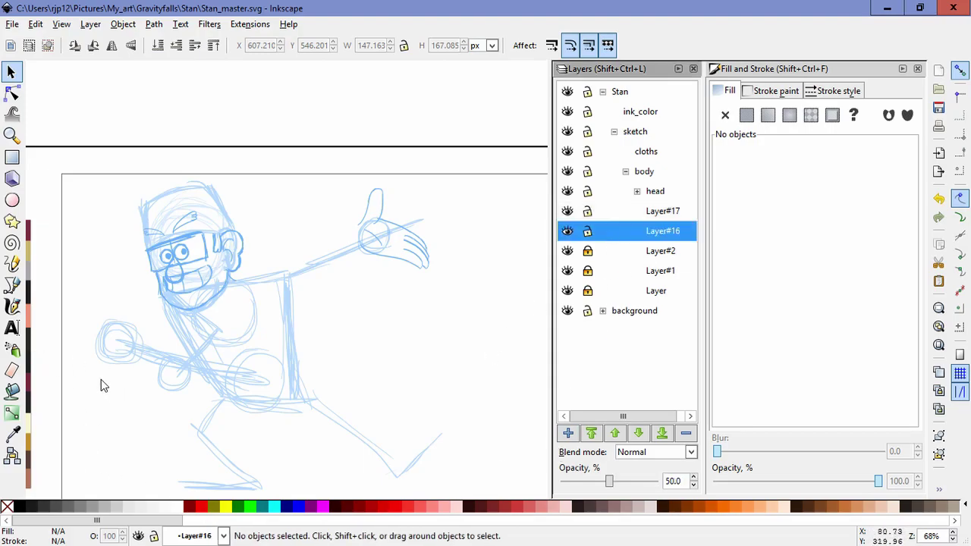
key(ctrl+Page_Up)
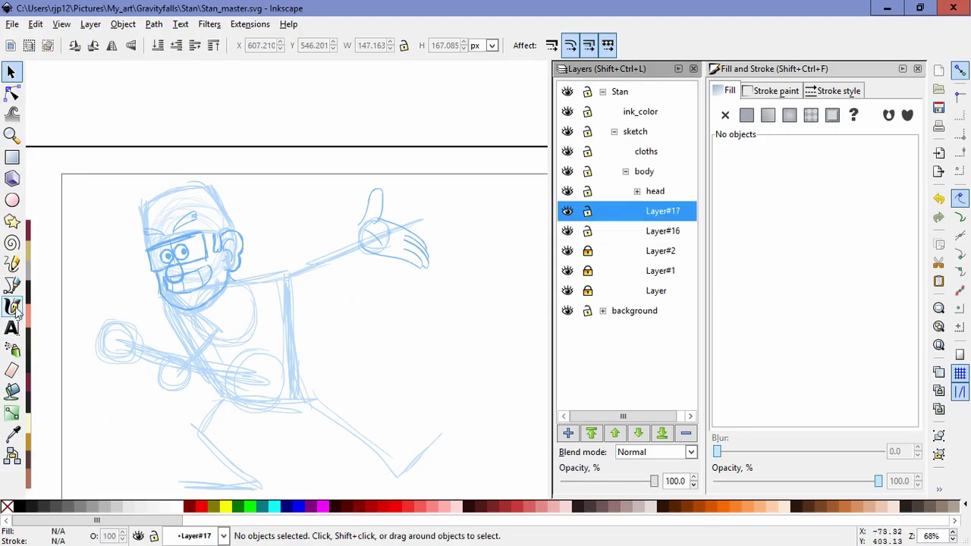
click(13, 308)
scroll(239, 400, up, 4)
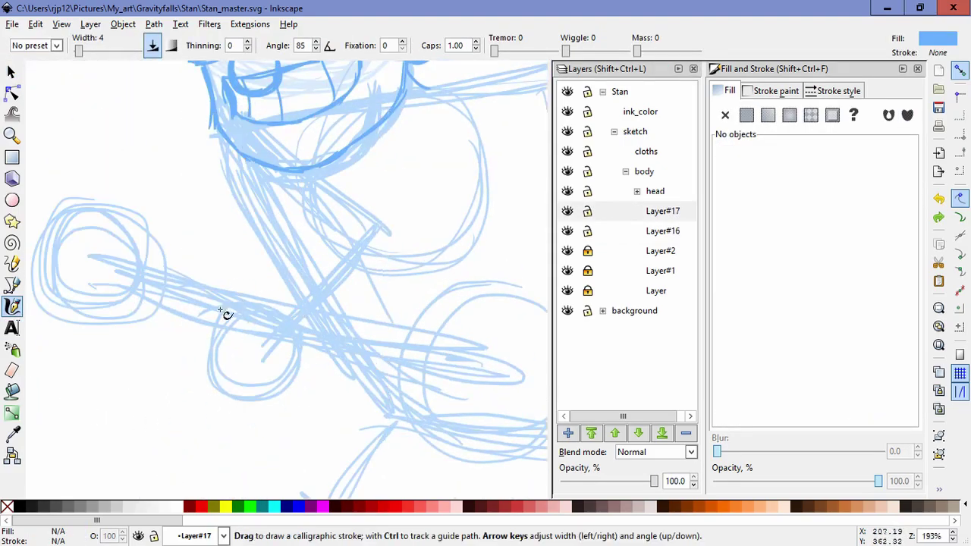
scroll(250, 336, up, 1)
drag(235, 287, 252, 348)
mouse_move(273, 307)
mouse_down()
mouse_move(258, 355)
mouse_move(302, 356)
mouse_up()
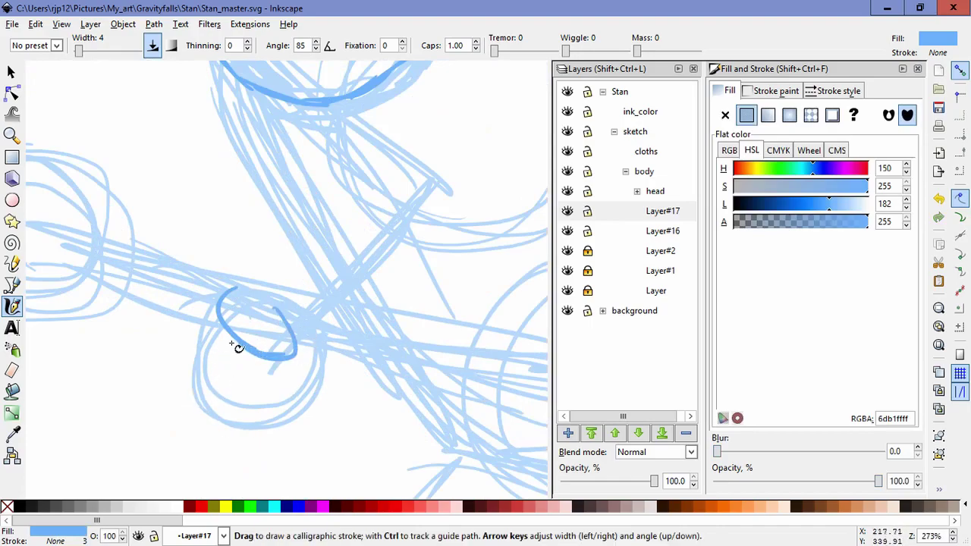
Step: Draw the curled fingers around the lower part of that circle, close the thumb's top and add the fist's outer edge
mouse_move(232, 339)
mouse_down()
mouse_move(218, 359)
mouse_move(242, 394)
mouse_up()
mouse_move(198, 368)
mouse_down()
mouse_move(199, 382)
mouse_move(284, 413)
mouse_move(318, 402)
mouse_move(329, 375)
mouse_move(315, 396)
mouse_move(319, 371)
mouse_move(285, 412)
mouse_up()
drag(308, 359, 314, 361)
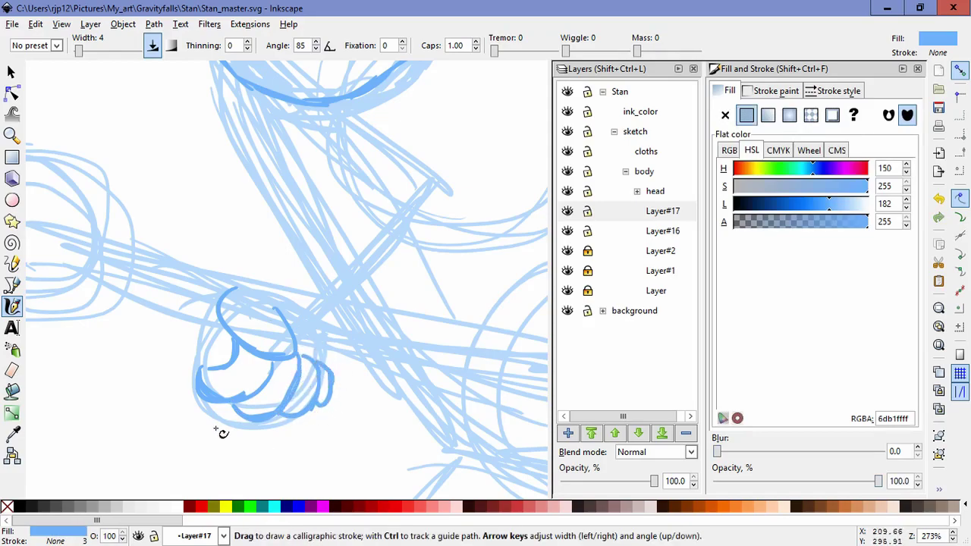
scroll(401, 304, down, 3)
scroll(387, 298, up, 3)
scroll(387, 298, up, 1)
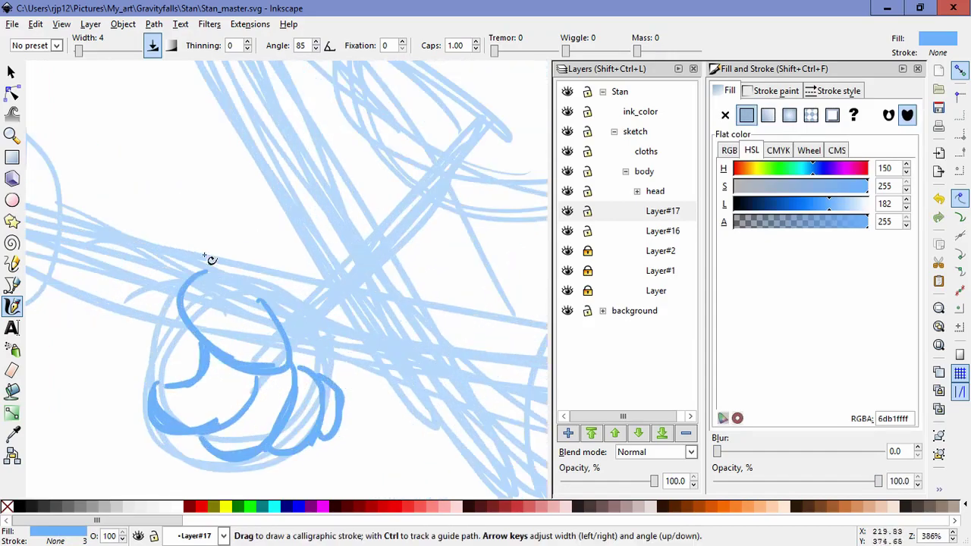
drag(334, 375, 331, 340)
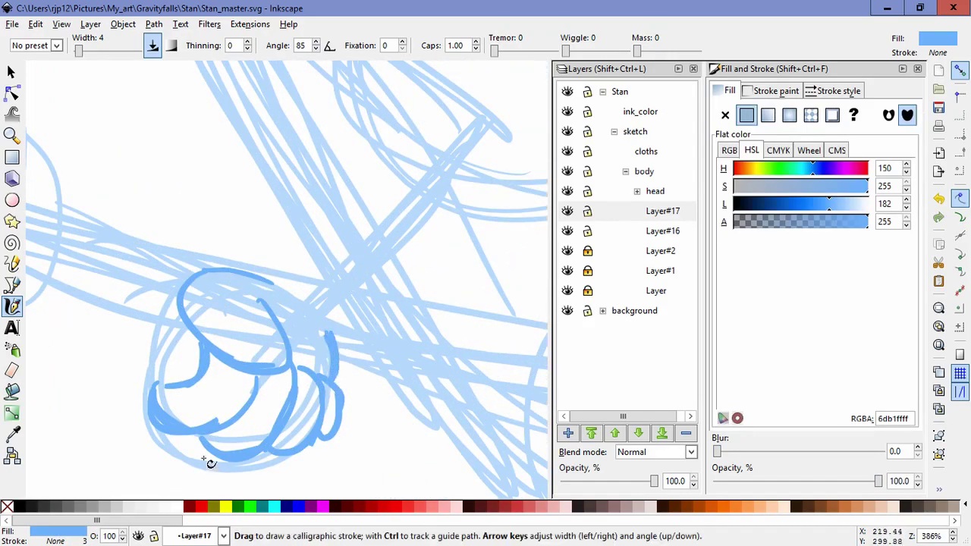
Step: Lock Layer#17 and Layer#16, the two layers holding the hands
scroll(445, 362, down, 5)
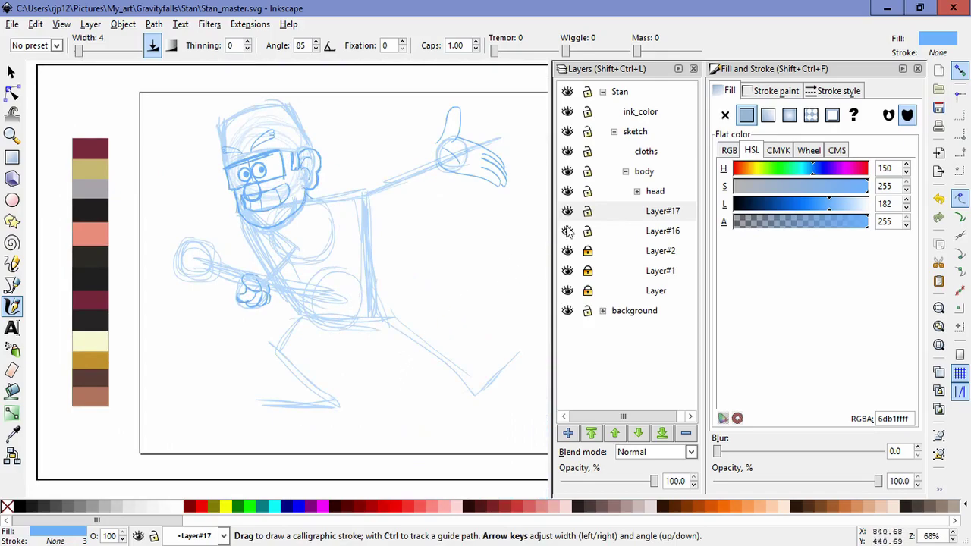
click(638, 191)
click(637, 191)
click(588, 212)
click(588, 232)
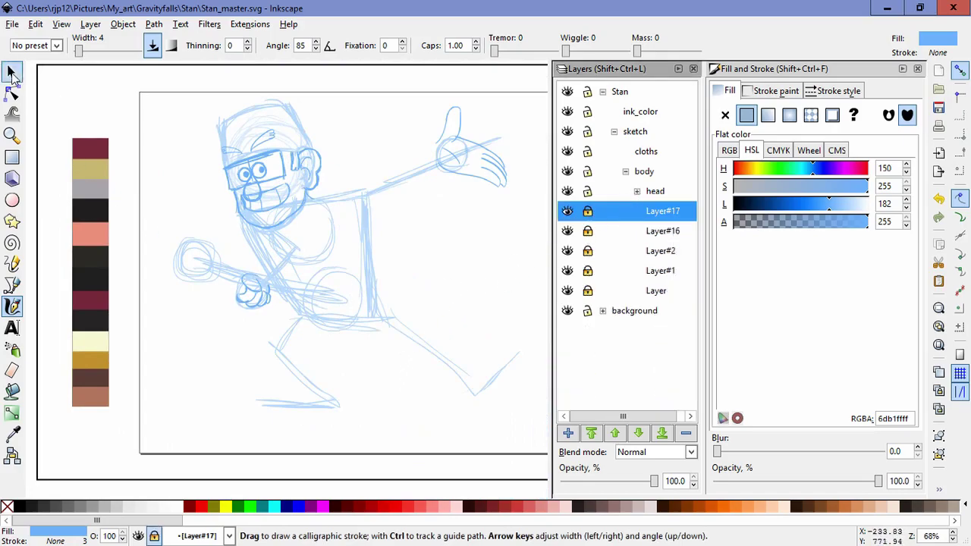
Step: Select all strokes of the head and move them slightly down toward the shoulders
click(11, 72)
drag(325, 243, 320, 232)
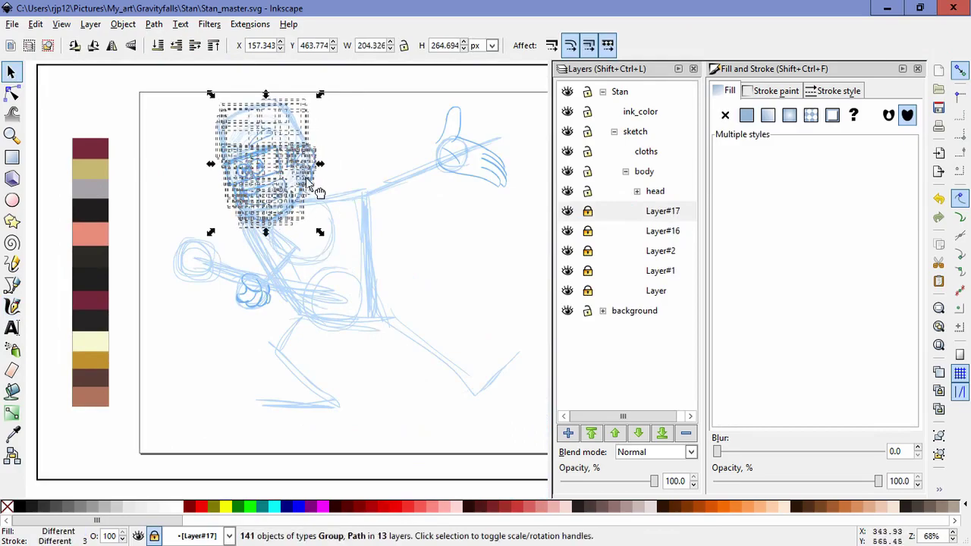
drag(307, 179, 308, 185)
click(406, 309)
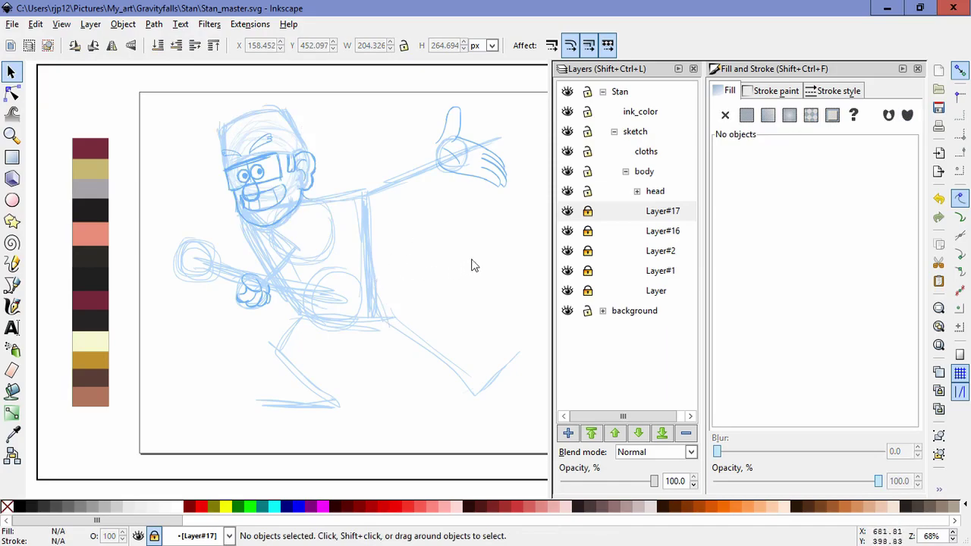
Step: Lock the body layer and add a new sublayer inside the cloths layer
click(638, 191)
click(626, 172)
click(588, 173)
click(647, 152)
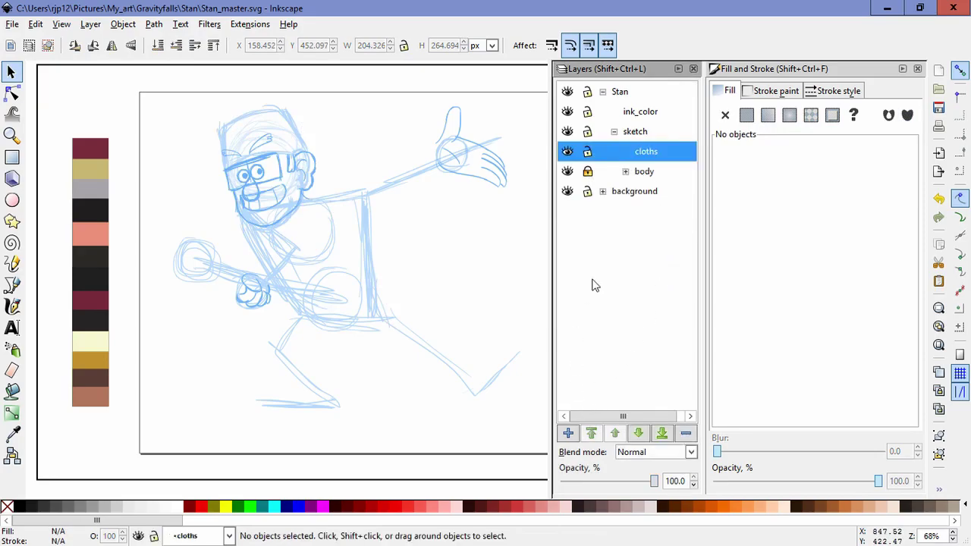
key(shift+ctrl+n)
click(531, 300)
click(525, 349)
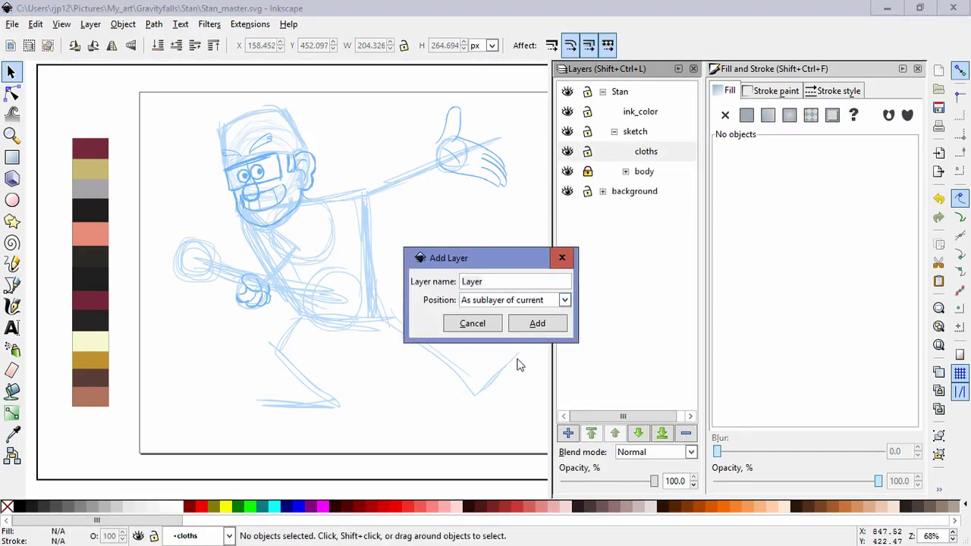
click(535, 325)
Step: Draw calligraphic strokes for the raised shoulder line, the upper sleeve edge and the cuff of the outstretched arm
click(11, 306)
scroll(351, 242, up, 2)
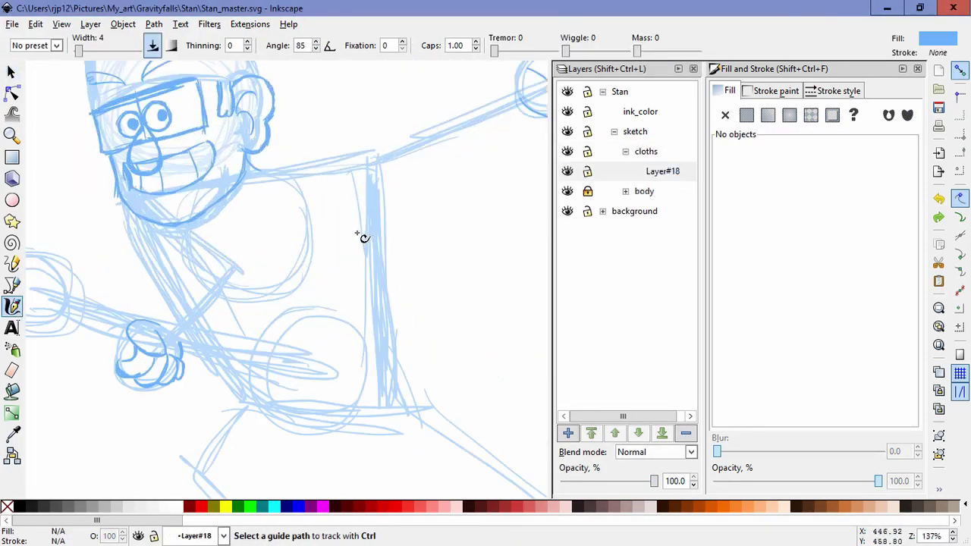
drag(250, 159, 382, 123)
key(ctrl+z)
drag(316, 144, 396, 127)
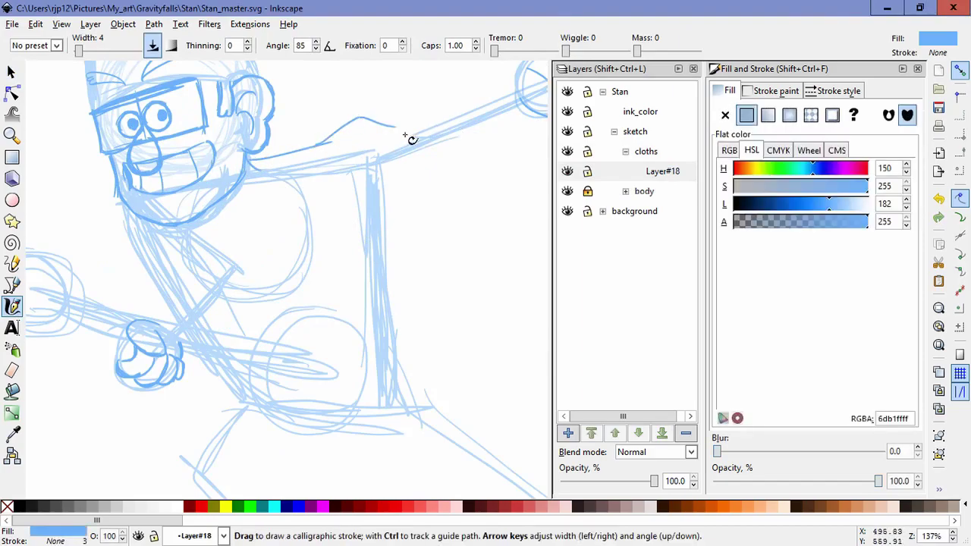
drag(453, 208, 331, 288)
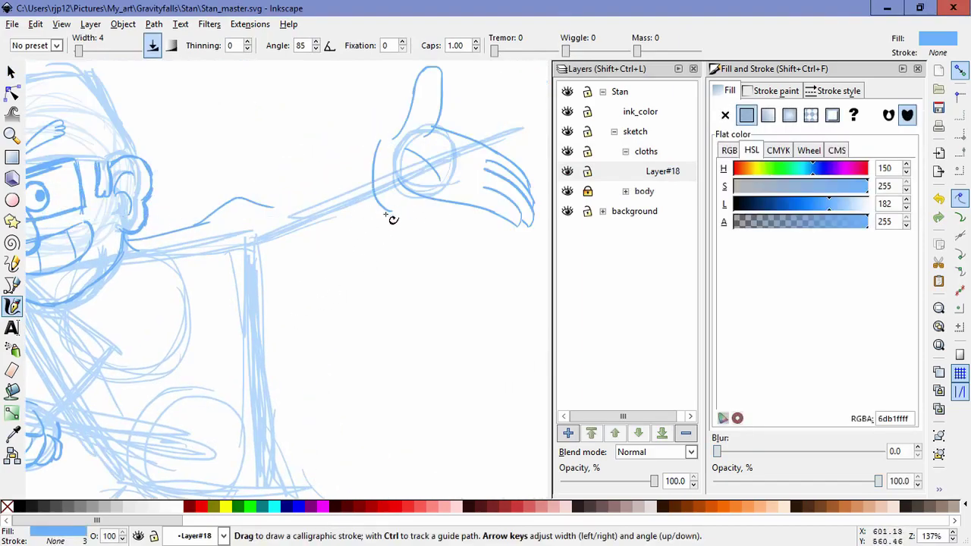
mouse_move(265, 203)
mouse_down()
mouse_move(385, 144)
mouse_move(434, 235)
mouse_move(438, 220)
mouse_up()
Step: Move a cuff line inward along the outstretched arm and draw the sleeve's underside back to the armpit
key(s)
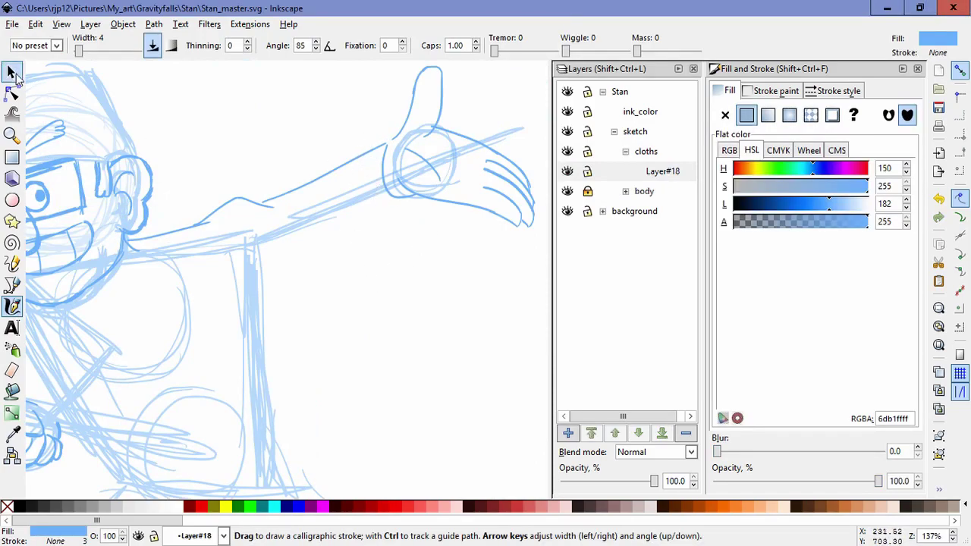
drag(395, 207, 361, 210)
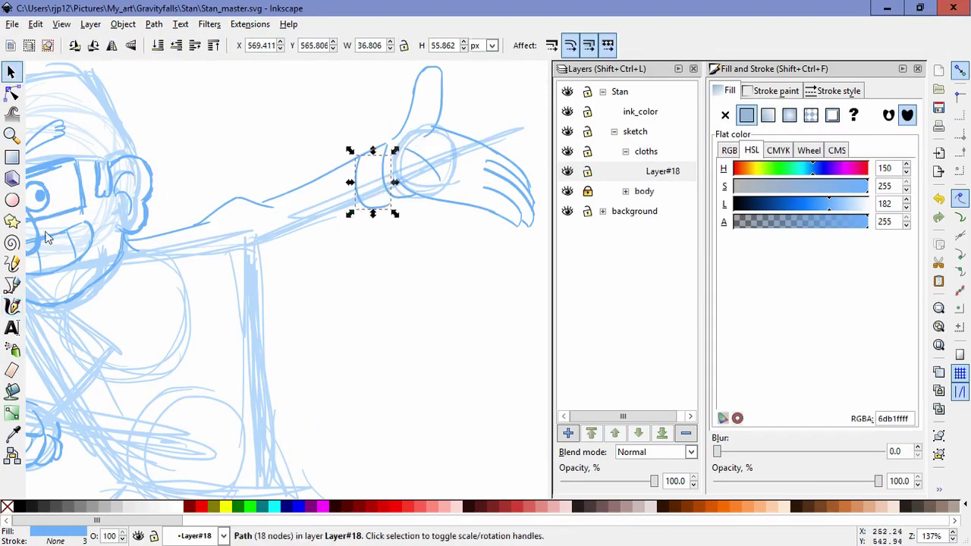
key(c)
drag(418, 198, 238, 305)
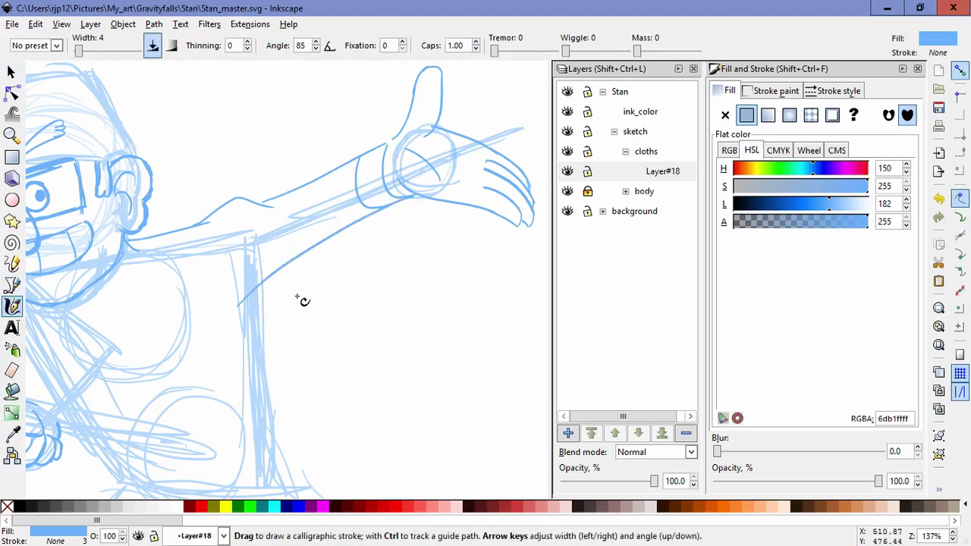
Step: Draw a curved armhole seam from the shoulder down to the sleeve's underside, redoing the stroke until it fits
drag(189, 251, 242, 294)
key(ctrl+z)
drag(187, 251, 238, 307)
key(ctrl+z)
drag(187, 249, 239, 306)
Step: Outline the jacket body with its back edge below the armpit, its front edge and its bottom hem
mouse_move(268, 326)
mouse_down()
mouse_move(374, 247)
mouse_move(374, 215)
mouse_up()
mouse_move(376, 171)
mouse_down()
mouse_move(410, 372)
mouse_move(409, 327)
mouse_up()
key(ctrl+z)
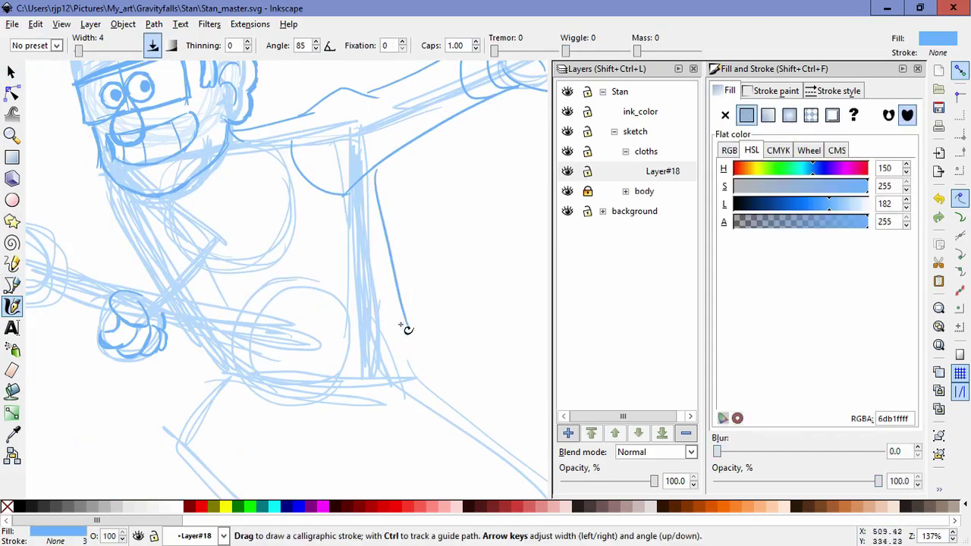
mouse_move(188, 245)
mouse_down()
mouse_move(247, 312)
mouse_move(201, 331)
mouse_move(265, 437)
mouse_move(267, 460)
mouse_move(311, 439)
mouse_move(354, 455)
mouse_move(471, 389)
mouse_move(353, 456)
mouse_up()
key(ctrl+z)
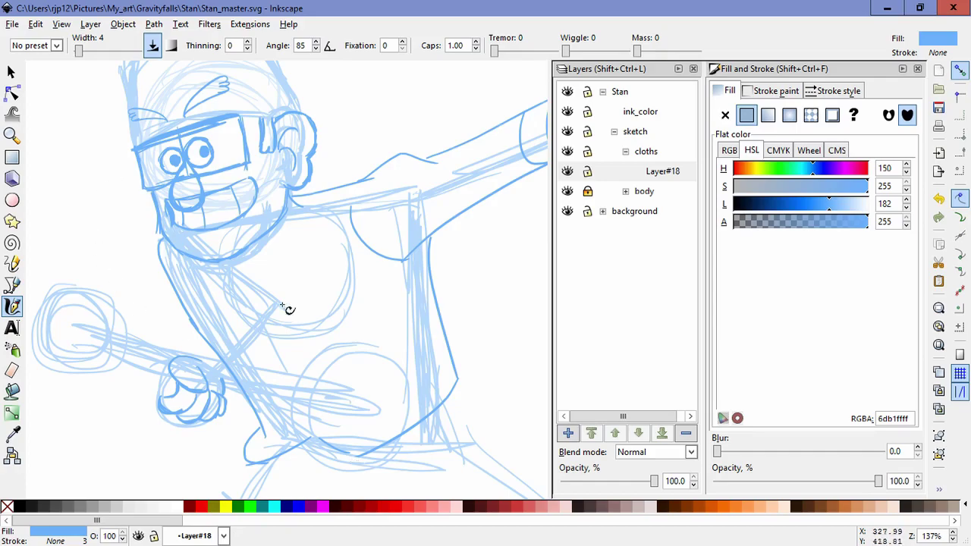
Step: Draw the jacket's opening edges from the neck down to the hem, plus a short sleeve line above the fist
key(ctrl+z)
key(space)
mouse_move(282, 305)
mouse_down()
mouse_move(356, 373)
mouse_move(277, 358)
mouse_move(290, 377)
mouse_up()
key(ctrl+z)
key(ctrl+z)
drag(325, 431, 257, 328)
mouse_move(268, 244)
mouse_down()
mouse_move(270, 349)
mouse_move(279, 207)
mouse_move(289, 199)
mouse_up()
key(ctrl+z)
drag(215, 260, 271, 364)
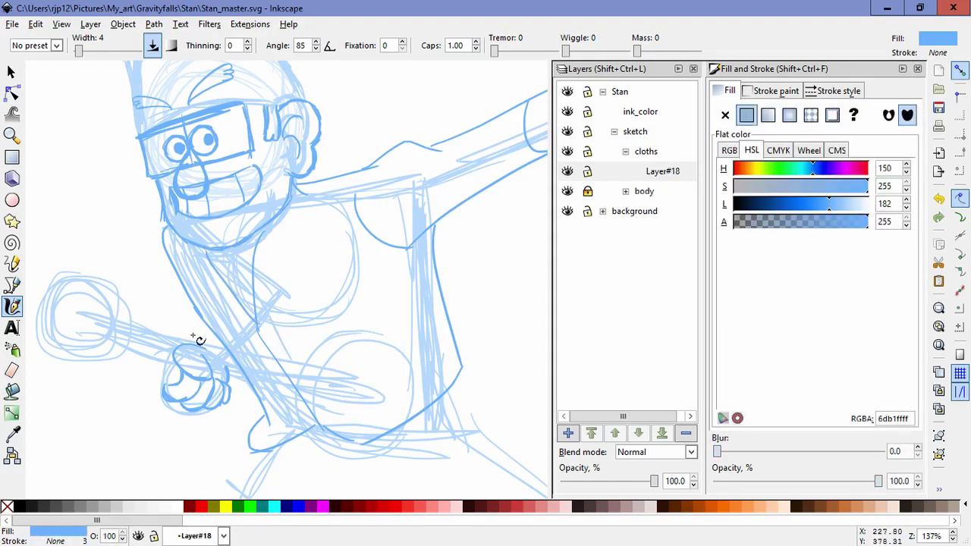
mouse_move(189, 334)
mouse_down()
mouse_move(212, 341)
mouse_move(238, 397)
mouse_up()
scroll(498, 303, down, 2)
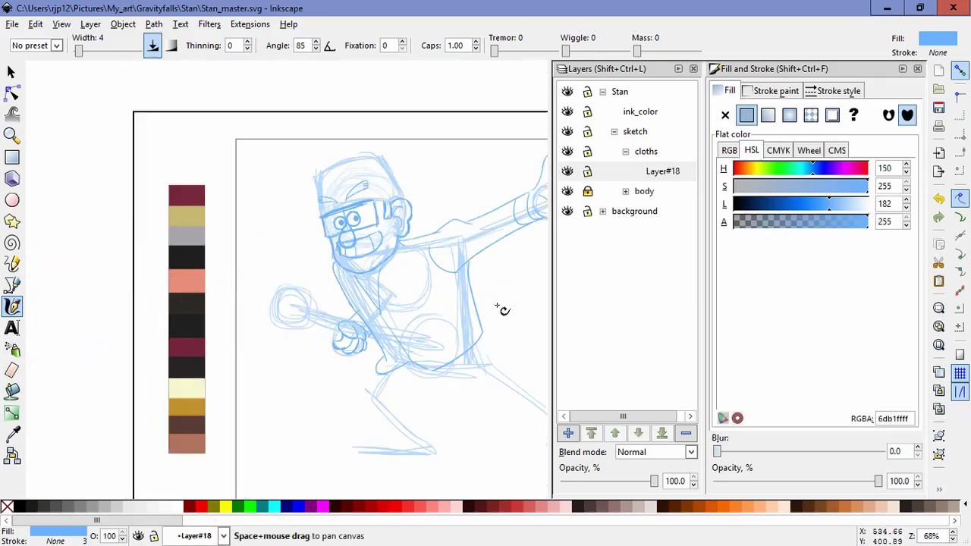
drag(501, 307, 378, 307)
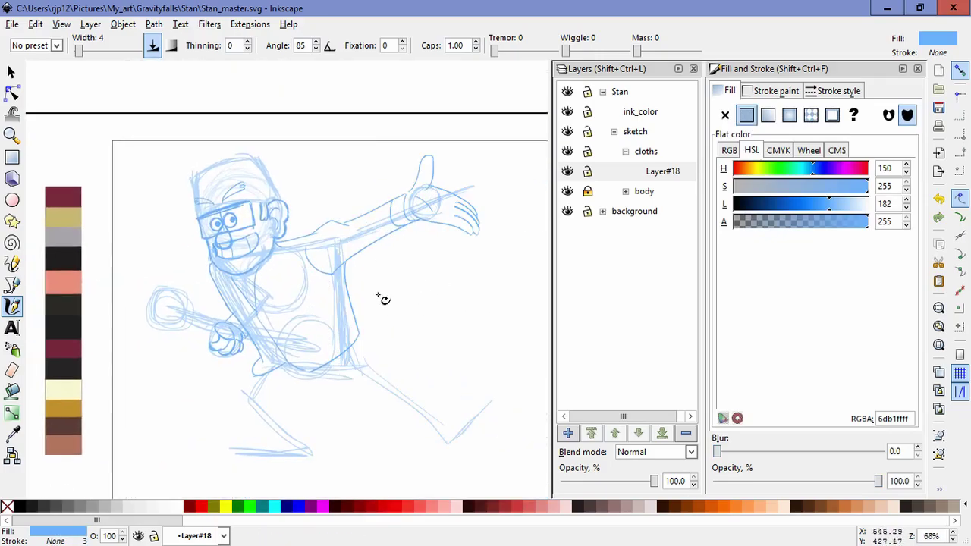
Step: Move the raised shoulder stroke of the outstretched arm slightly toward the neck
key(s)
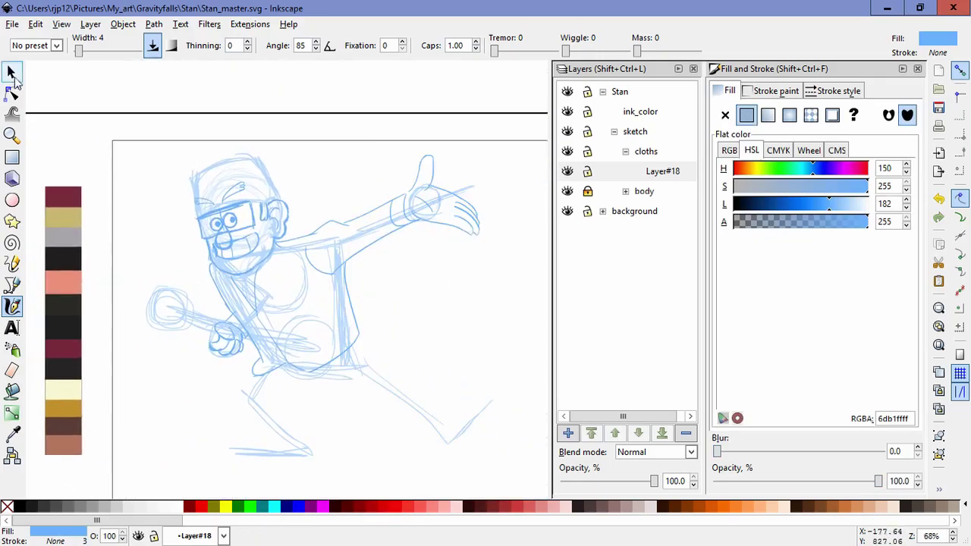
click(323, 242)
shift+click(339, 224)
drag(354, 229, 337, 228)
click(360, 215)
click(387, 290)
Step: Unlock the body layer together with its sublayers Layer#17 and Layer#16
drag(524, 314, 329, 172)
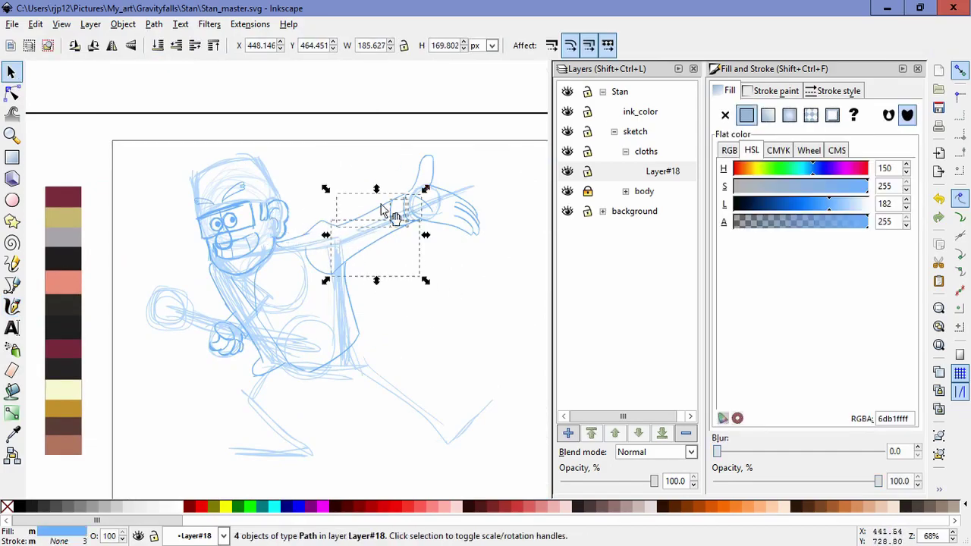
click(502, 278)
click(591, 193)
drag(515, 294, 323, 161)
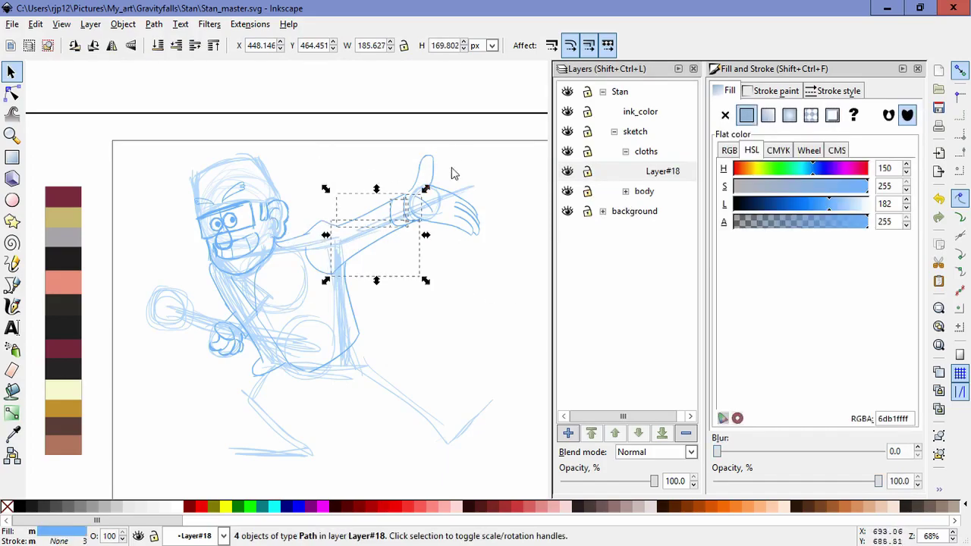
click(468, 206)
click(625, 192)
click(588, 230)
click(568, 231)
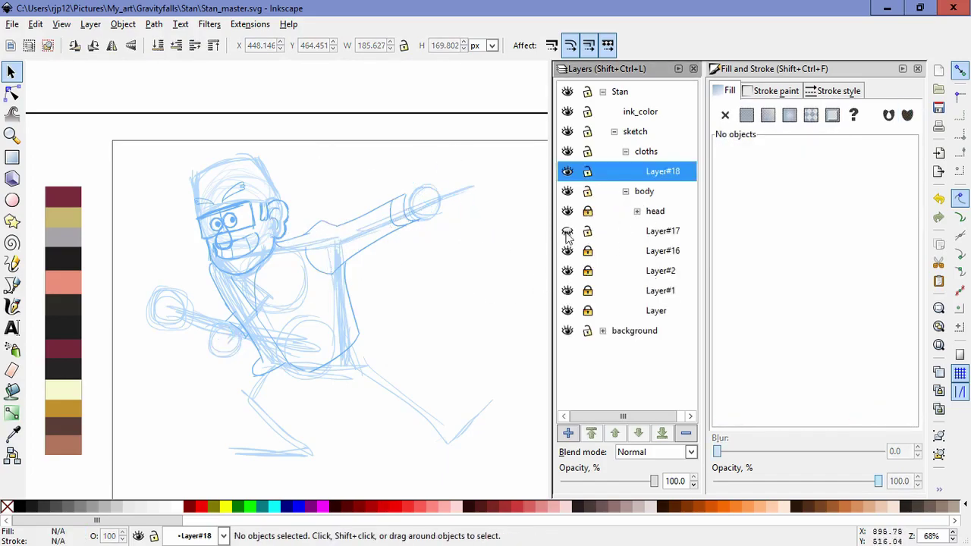
click(567, 231)
click(567, 250)
click(568, 251)
click(588, 255)
Step: Select the outstretched arm's sleeve, cuff and hand and tilt them slightly downward
drag(498, 296, 327, 176)
drag(482, 214, 472, 242)
click(408, 359)
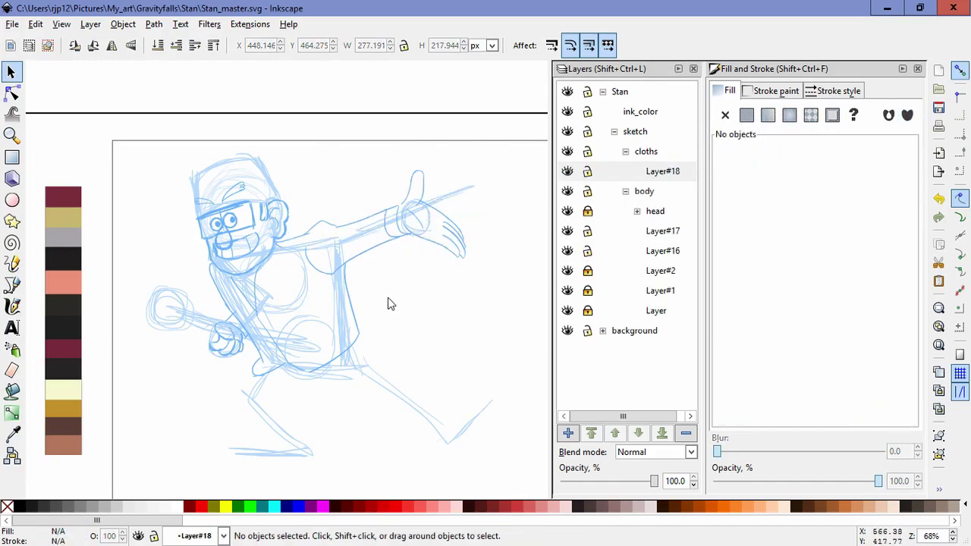
Step: Stretch the neck-to-shoulder line slightly taller so it meets the raised shoulder stroke
click(300, 242)
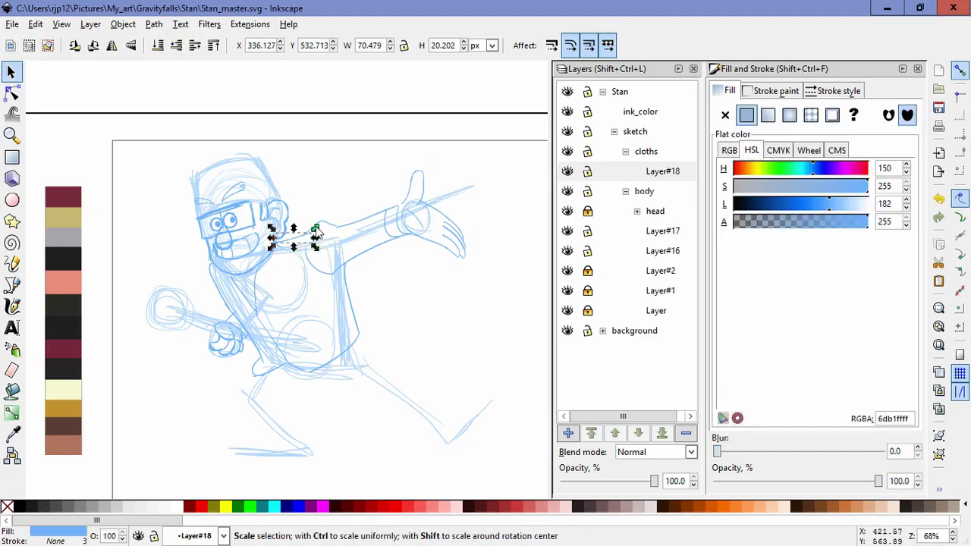
drag(318, 227, 320, 229)
click(427, 314)
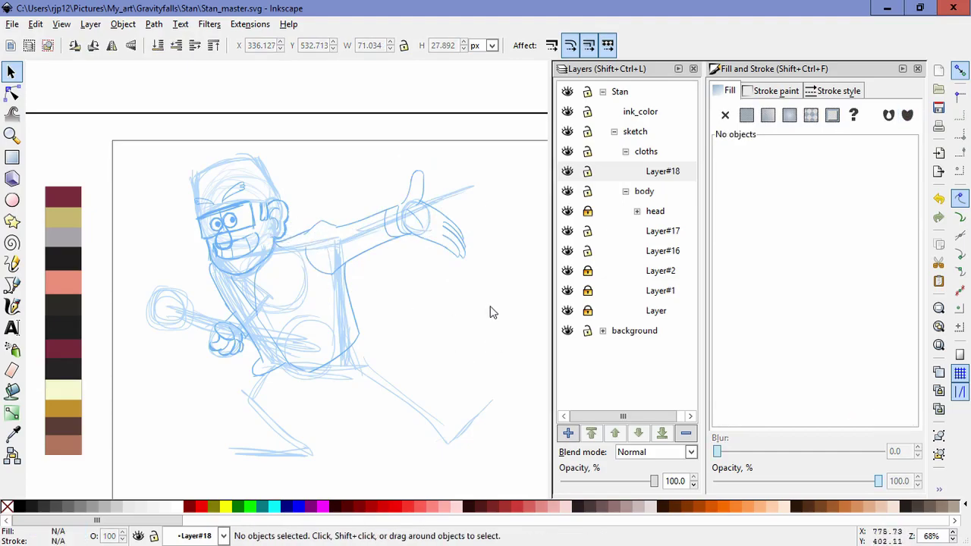
Step: Try to squeeze the outstretched arm and the back part of the jacket narrower
mouse_move(498, 445)
mouse_down()
mouse_move(364, 379)
mouse_move(273, 139)
mouse_up()
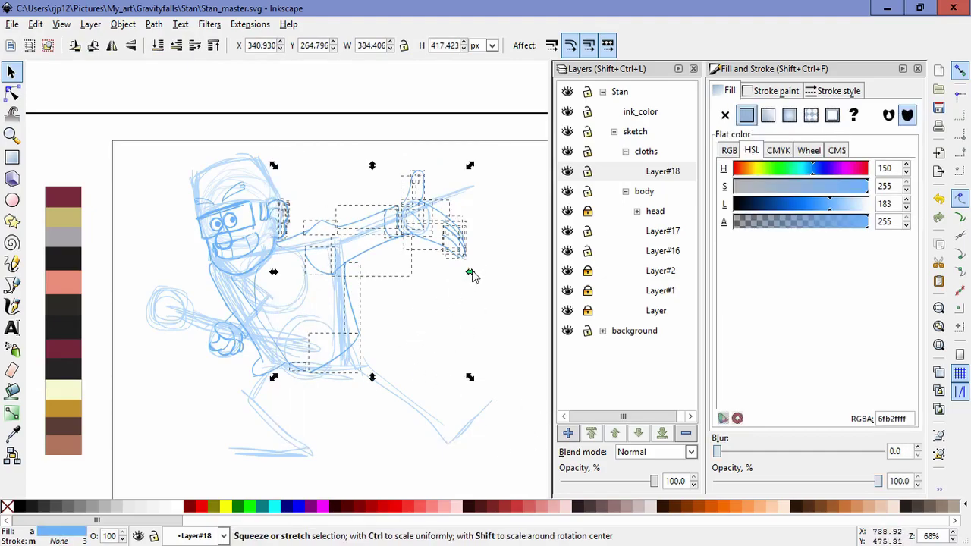
drag(472, 275, 462, 275)
click(434, 319)
drag(539, 423, 296, 190)
drag(467, 271, 460, 282)
click(435, 342)
key(ctrl+z)
key(ctrl+z)
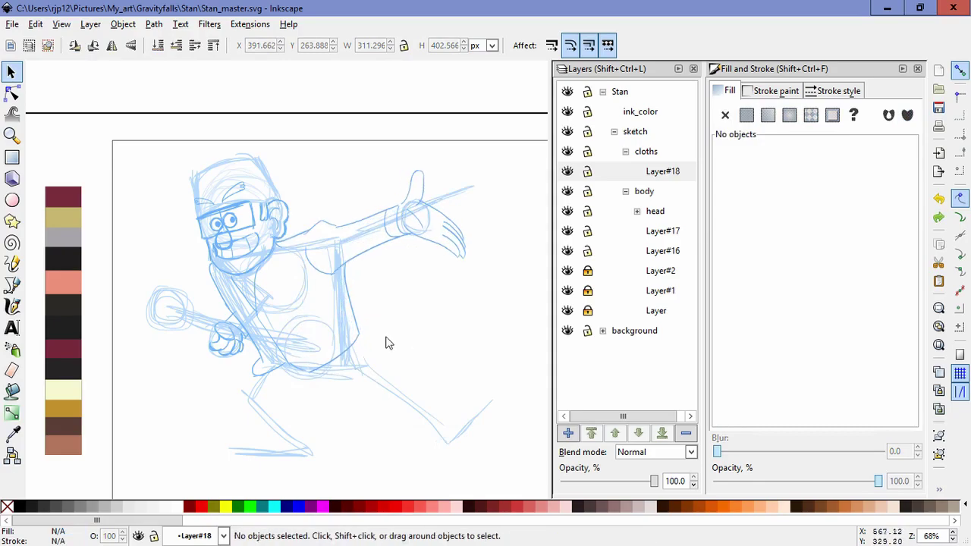
Step: Reshape the jacket's back edge line so it runs slightly further inward and down to the hem
click(354, 347)
drag(363, 329, 361, 352)
click(478, 334)
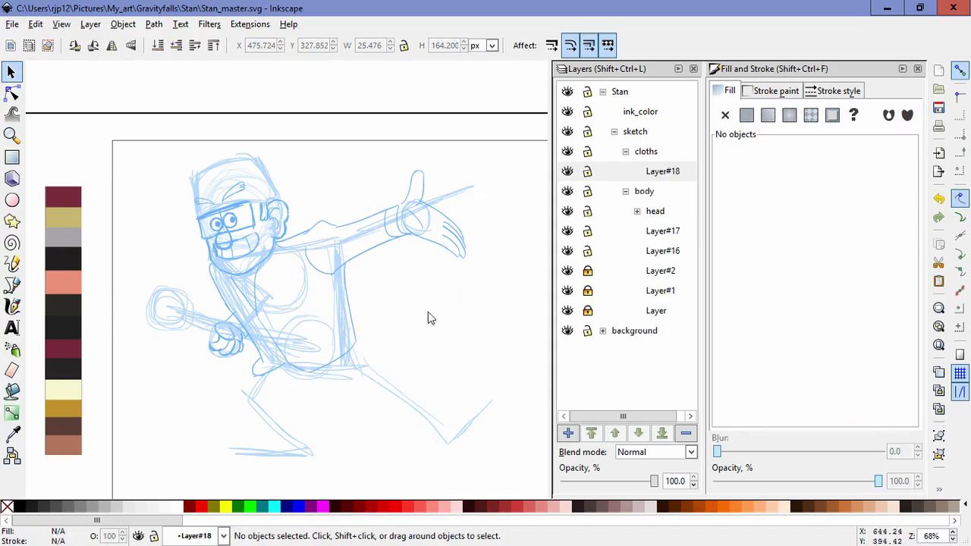
Step: Lock the body layer and add another layer above Layer#18 inside cloths
click(588, 192)
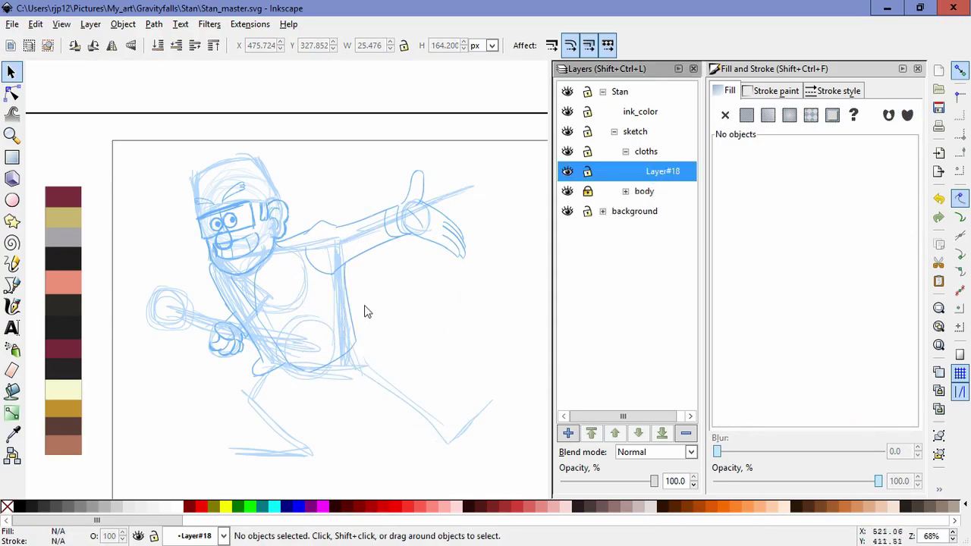
click(567, 432)
click(534, 321)
Step: Draw the lapel's lower edge and the start of its notch on the chest beside the jacket opening
key(c)
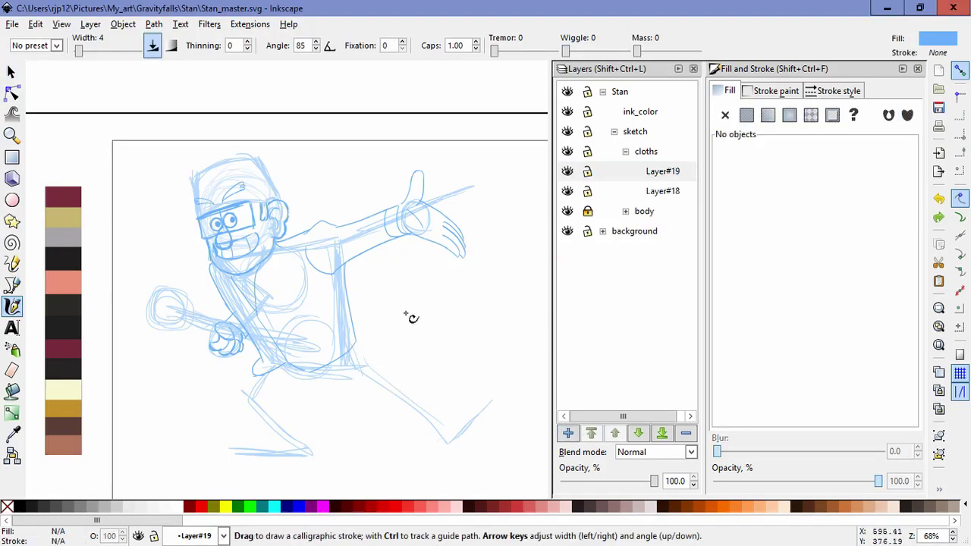
scroll(296, 307, up, 2)
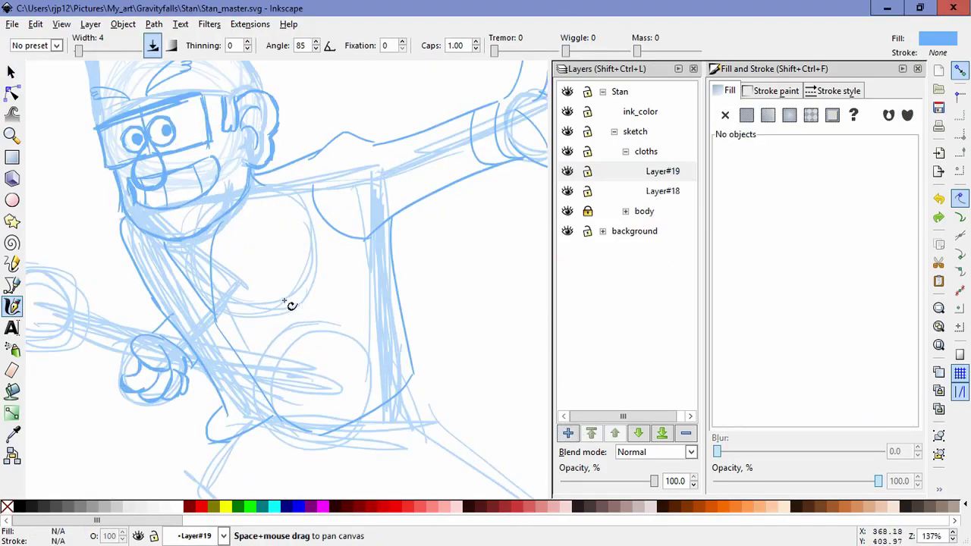
drag(237, 358, 265, 303)
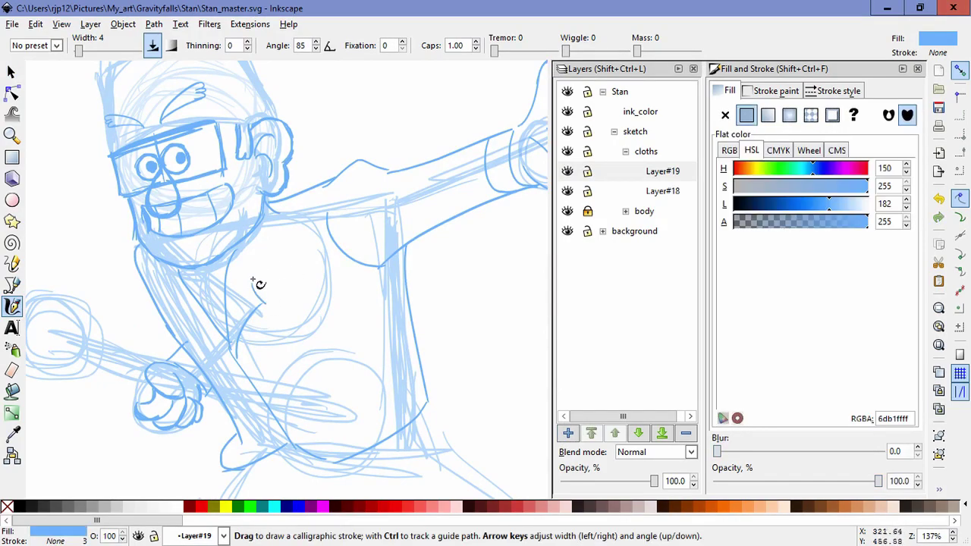
Step: Try several collar strokes running from the neck below the ear down toward the jacket opening
mouse_move(278, 213)
mouse_down()
mouse_move(290, 250)
mouse_move(281, 207)
mouse_move(278, 273)
mouse_move(275, 206)
mouse_move(280, 222)
mouse_move(236, 258)
mouse_up()
key(ctrl+z)
drag(269, 219, 234, 259)
key(ctrl+z)
drag(267, 220, 230, 278)
key(ctrl+z)
drag(254, 233, 225, 278)
key(ctrl+z)
Step: Select the three lapel strokes and skew them slightly so the notch leans toward the jacket opening
key(s)
click(249, 313)
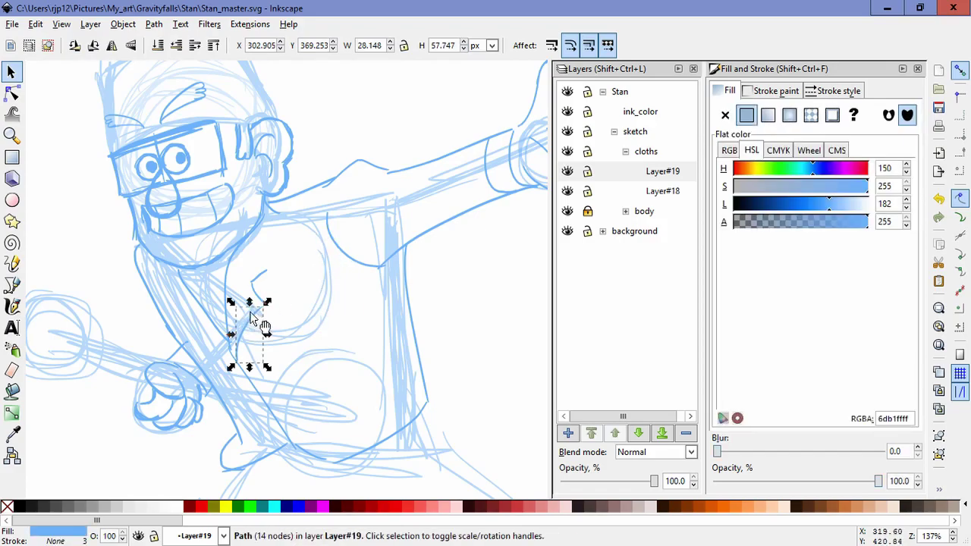
shift+click(255, 287)
shift+click(261, 274)
click(256, 296)
drag(254, 266, 245, 274)
click(68, 258)
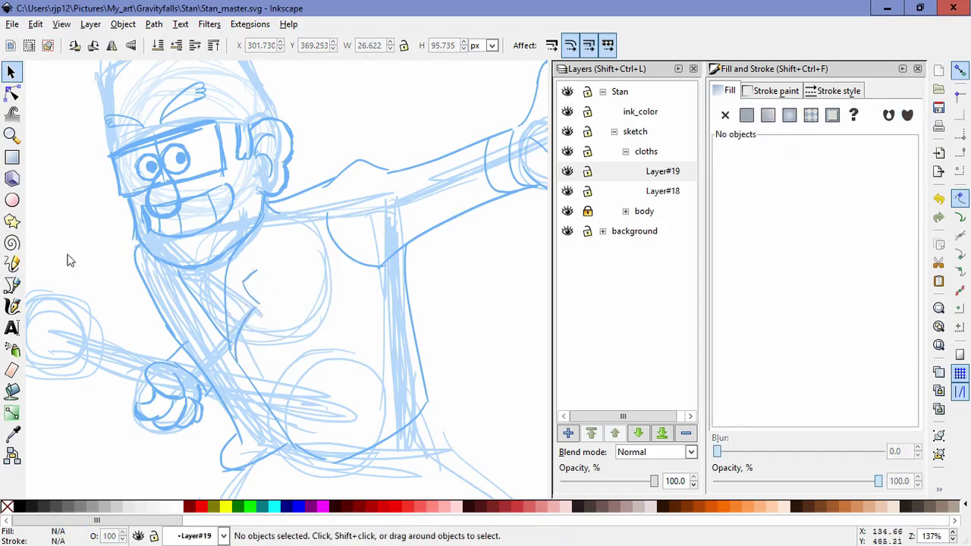
Step: Draw the collar's outer edge from the neck below the ear down to the lapel notch
key(c)
drag(276, 216, 269, 271)
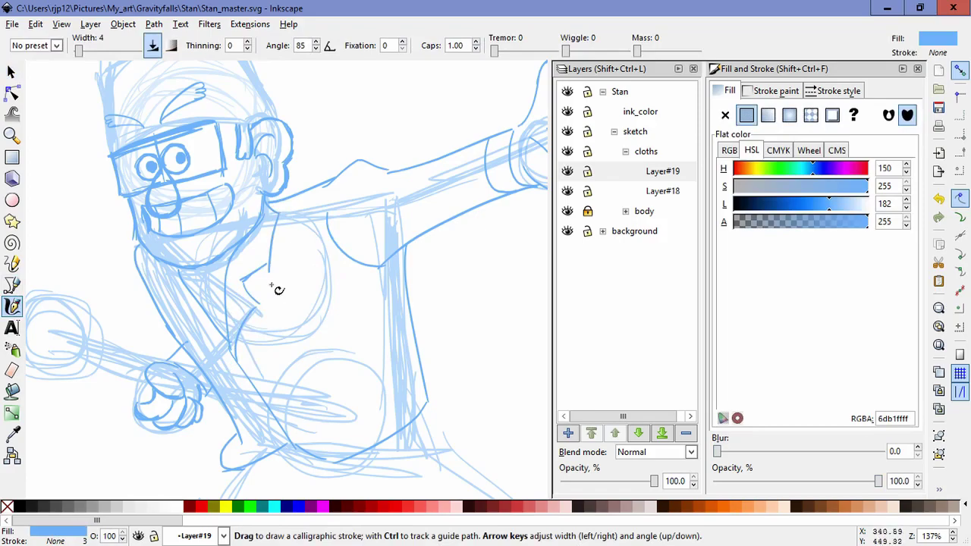
mouse_move(278, 224)
mouse_down()
mouse_move(283, 210)
mouse_move(271, 262)
mouse_up()
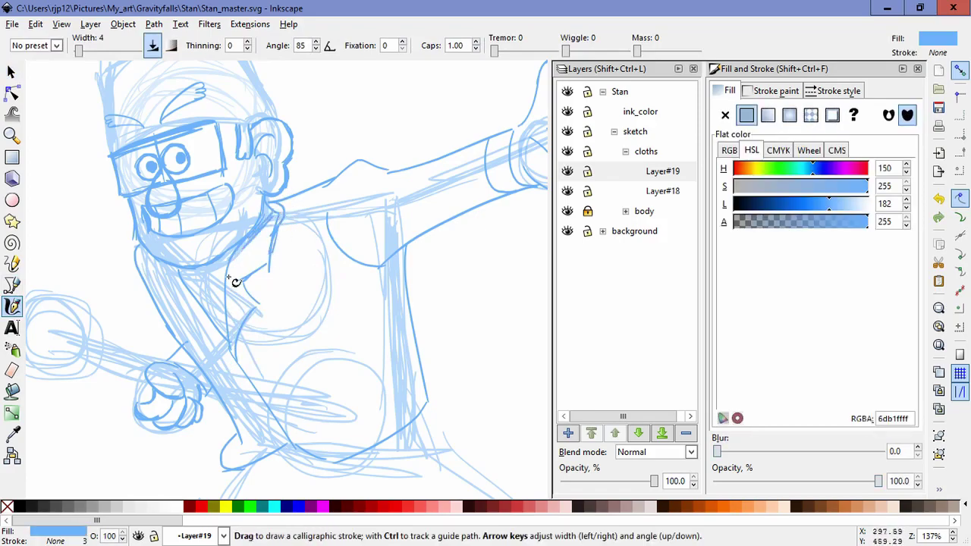
Step: Undo the last collar strokes, redraw the collar's outer edge from neck to lapel notch, and sketch the opposite lapel
key(ctrl+z)
key(ctrl+z)
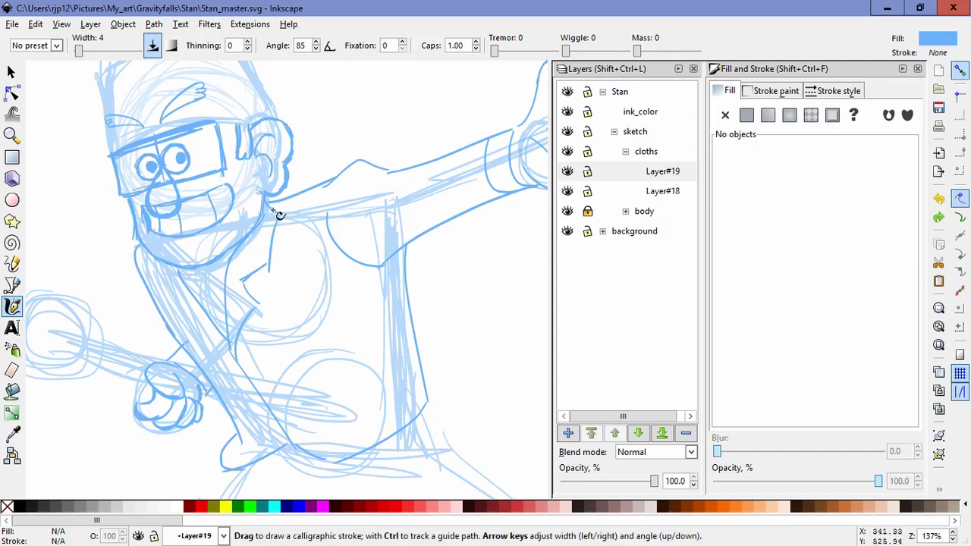
key(ctrl+z)
mouse_move(282, 217)
mouse_down()
mouse_move(264, 197)
mouse_move(280, 215)
mouse_up()
mouse_move(269, 202)
mouse_down()
mouse_move(293, 214)
mouse_move(266, 264)
mouse_up()
key(ctrl+z)
drag(293, 214, 265, 266)
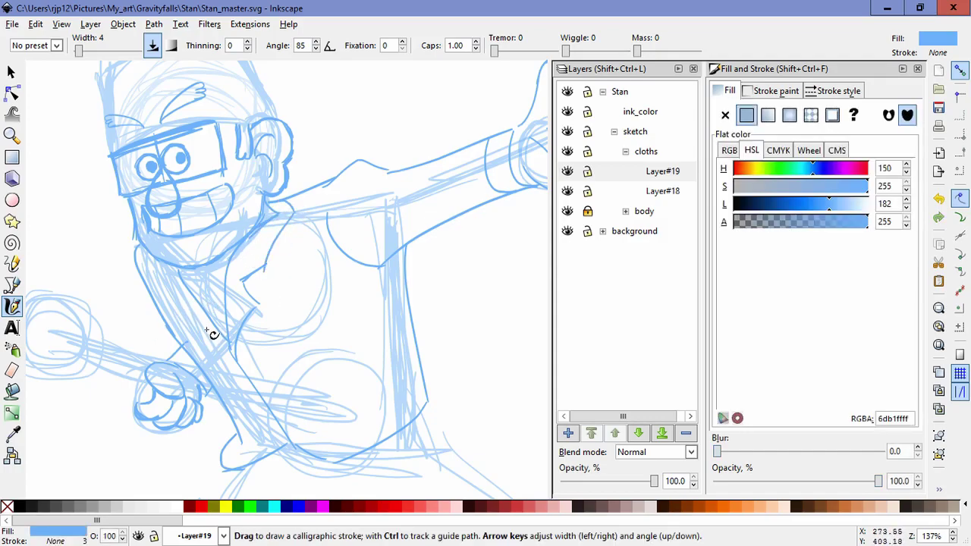
drag(186, 318, 160, 280)
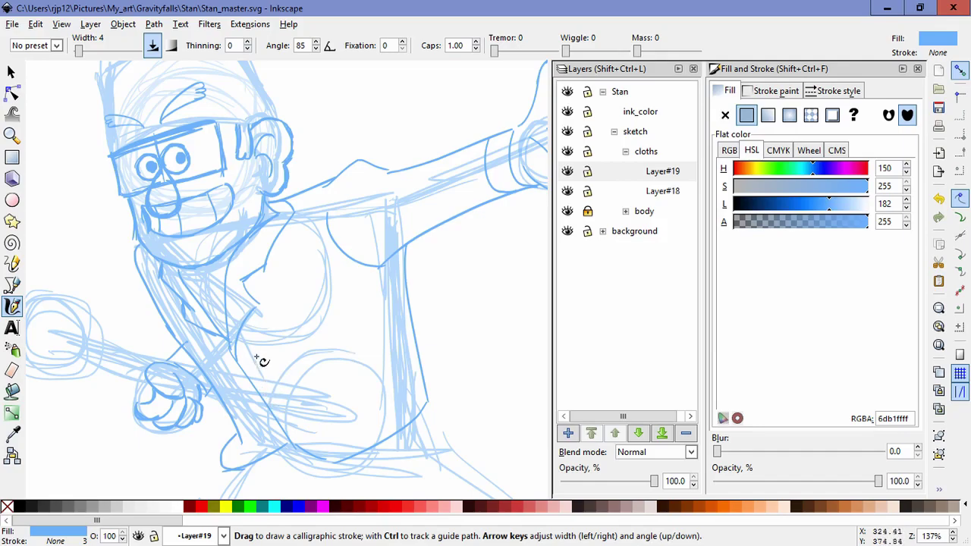
Step: Delete the lower curve of the jacket opening and redraw it down toward the hem on Layer#18
drag(290, 377, 284, 346)
click(11, 73)
click(271, 389)
key(Delete)
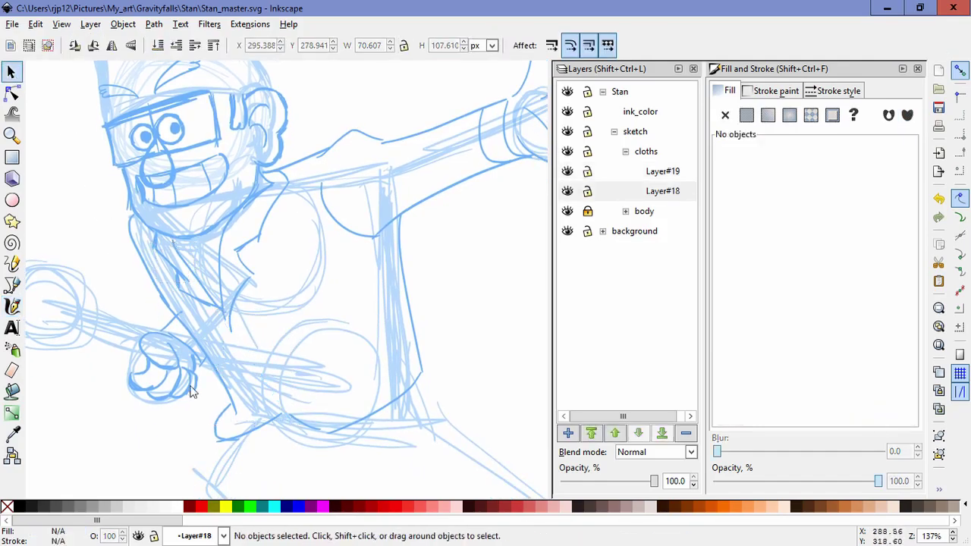
click(12, 306)
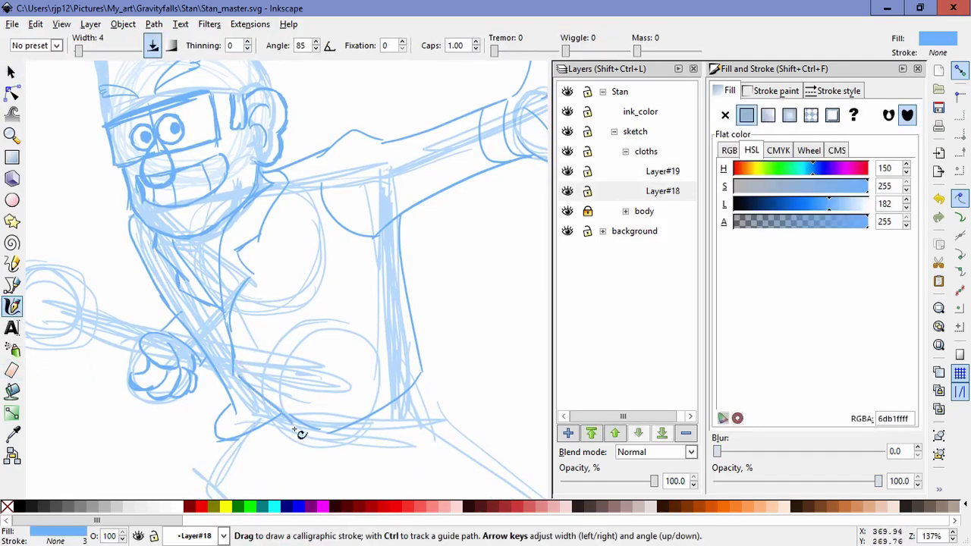
Step: Draw a small round button at the jacket closure on Layer#19, with crease lines running out from it
click(598, 170)
mouse_move(253, 367)
mouse_down()
mouse_move(250, 374)
mouse_move(255, 367)
mouse_up()
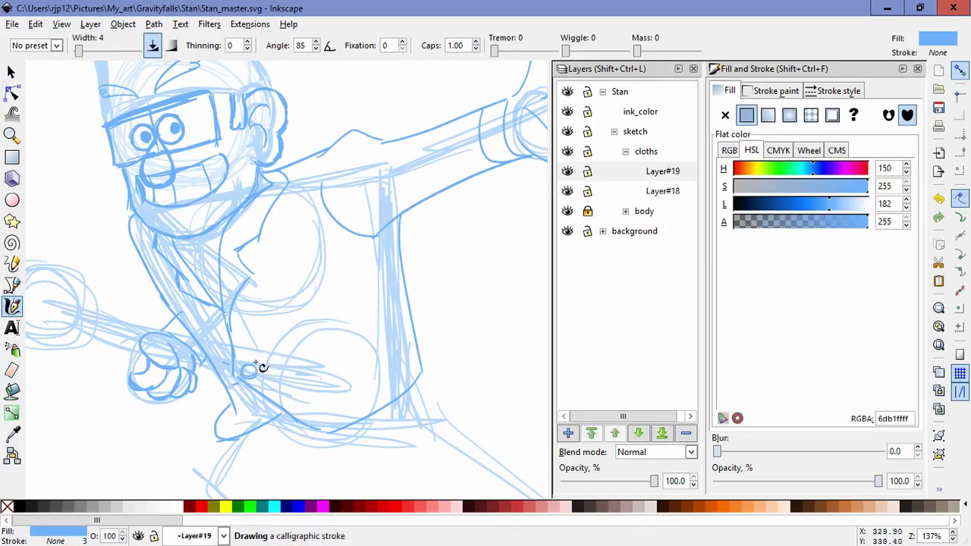
drag(256, 365, 293, 365)
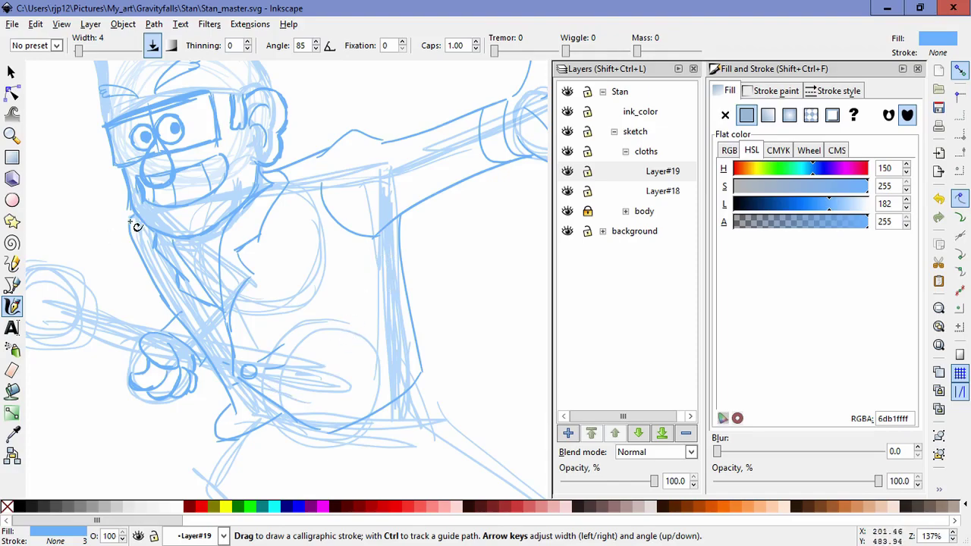
Step: Lock Layer#19 and remove the far shoulder's old edge stroke from the jacket on Layer#18
click(600, 195)
click(11, 72)
click(87, 256)
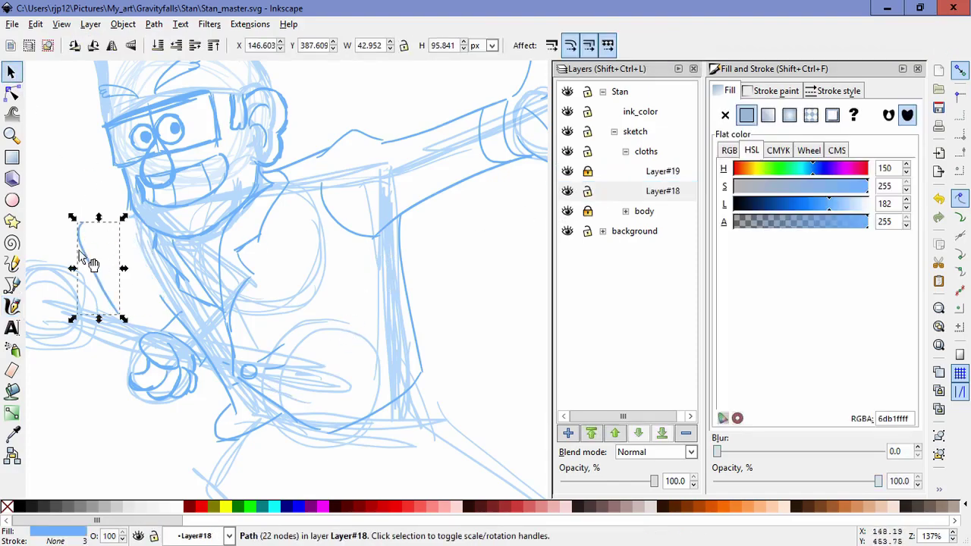
click(46, 271)
Step: Try short strokes for the jacket's far shoulder, from below the chin down toward the lower hand, and undo them
click(12, 306)
drag(140, 218, 123, 238)
drag(124, 229, 132, 253)
drag(127, 255, 164, 306)
key(ctrl+z)
drag(151, 267, 192, 339)
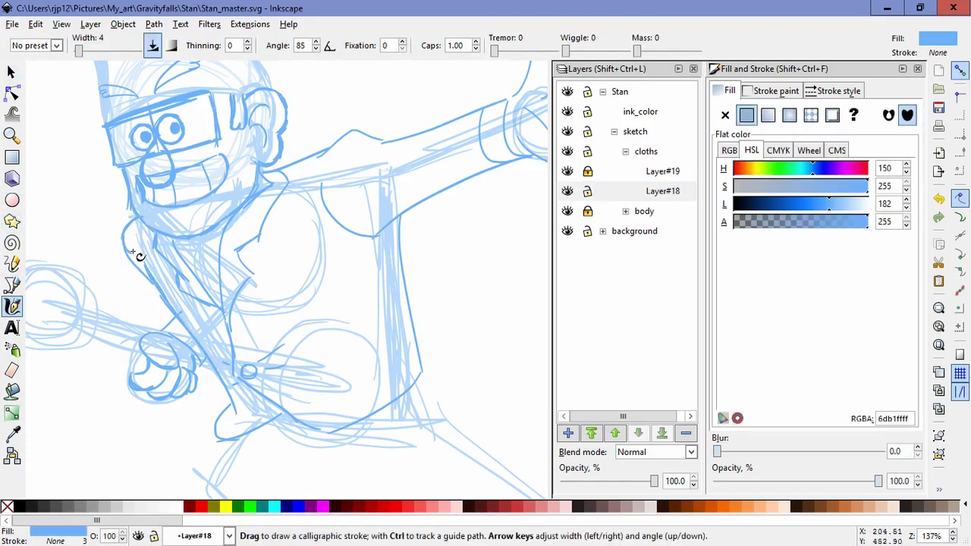
key(ctrl+z)
key(ctrl+z)
key(ctrl+z)
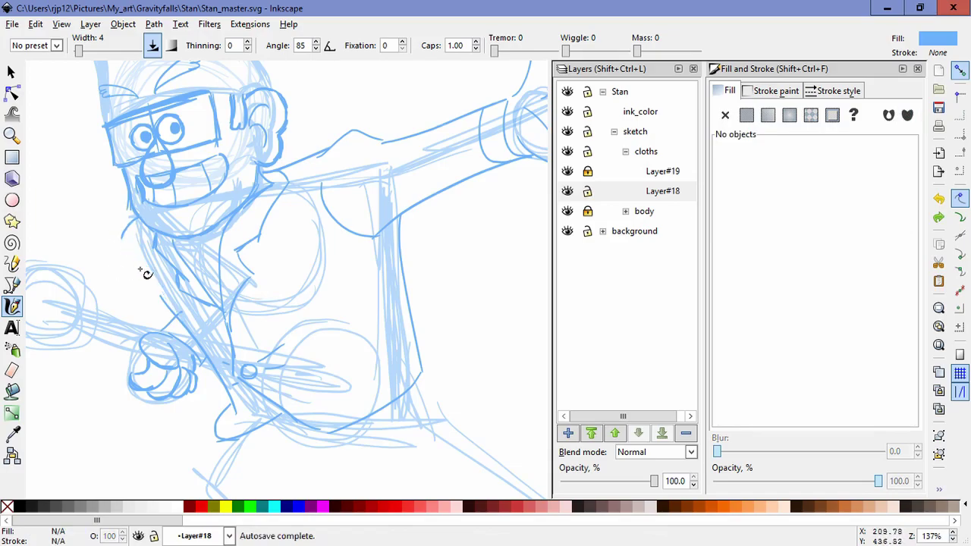
Step: Redraw the jacket's far shoulder as a rounded outline from the neck down toward the fist, undoing unsatisfactory strokes
mouse_move(129, 203)
mouse_down()
mouse_move(109, 233)
mouse_move(151, 280)
mouse_up()
key(ctrl+z)
key(ctrl+z)
drag(127, 244, 180, 320)
key(ctrl+z)
key(ctrl+z)
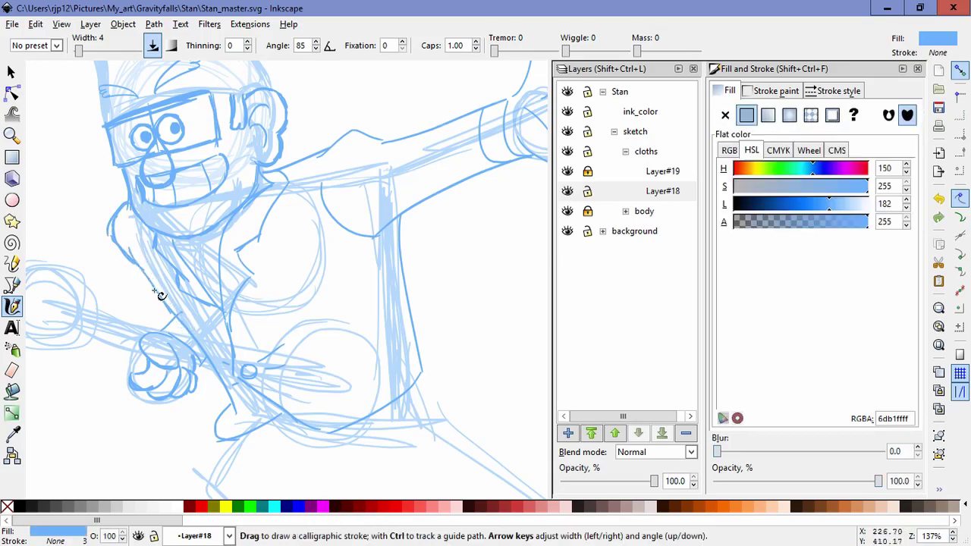
Step: Delete a hem stroke at the jacket's lower front on Layer#18
scroll(451, 342, down, 2)
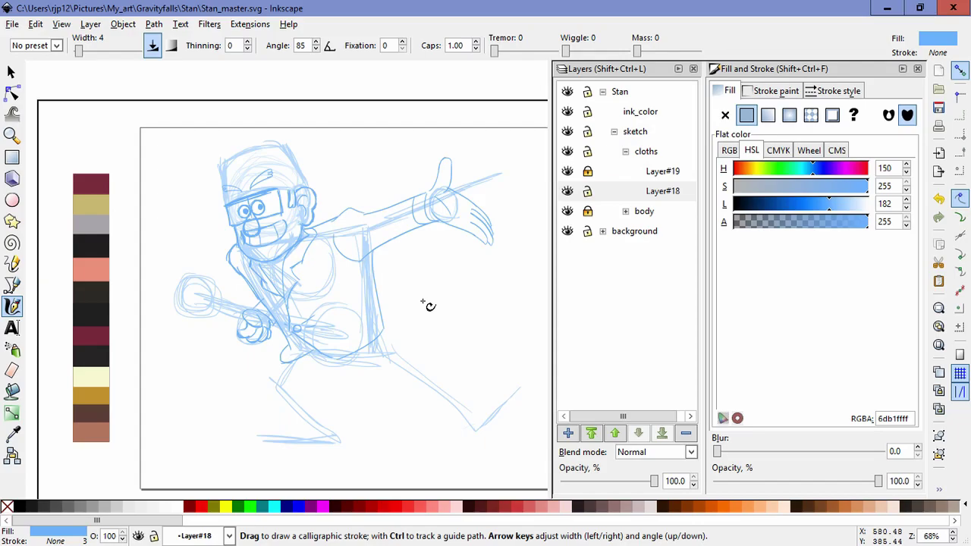
key(s)
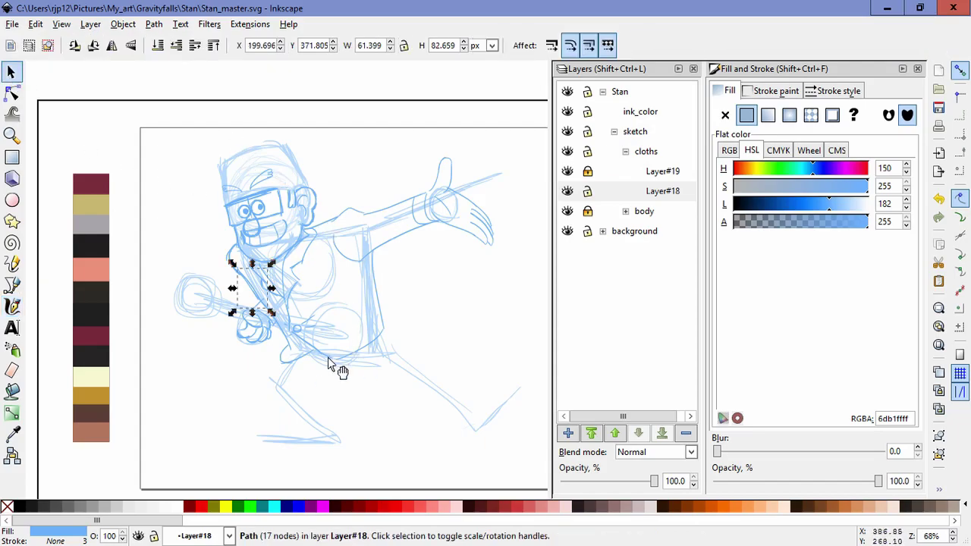
drag(328, 358, 330, 405)
key(Delete)
Step: Select the raised sleeve, back and hem strokes of the jacket and move them slightly inward toward the body
mouse_move(509, 430)
mouse_down()
mouse_move(330, 156)
mouse_move(317, 156)
mouse_up()
drag(379, 242, 371, 243)
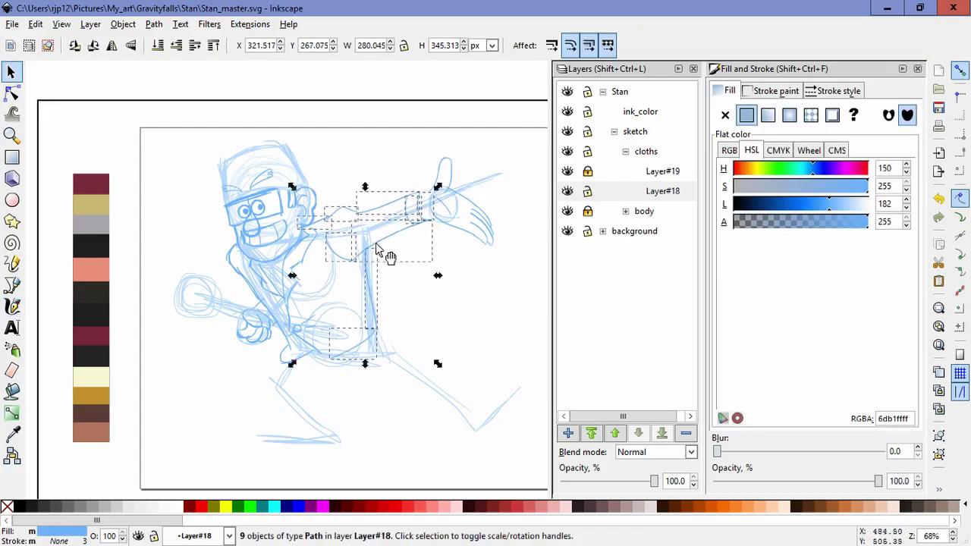
click(446, 337)
Step: Widen the jacket's back edge stroke so its upper end reaches in under the raised arm
click(376, 273)
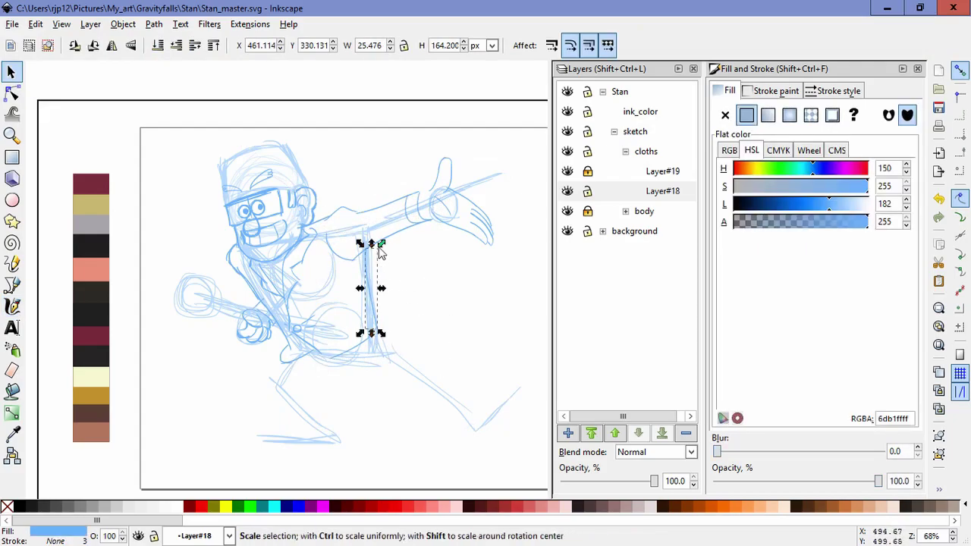
drag(363, 246, 357, 247)
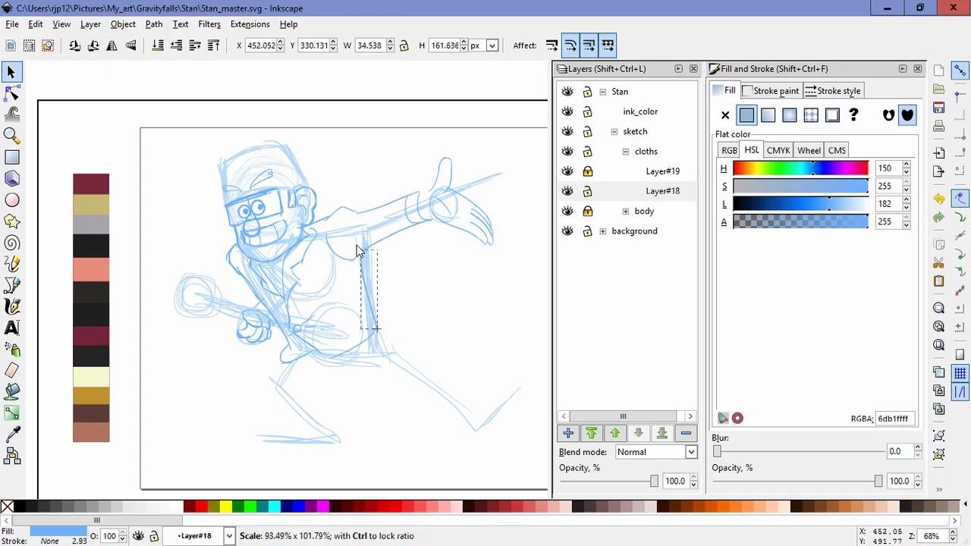
click(456, 355)
Step: Stretch the jacket's hem stroke toward the front opening
click(354, 350)
drag(322, 362, 320, 366)
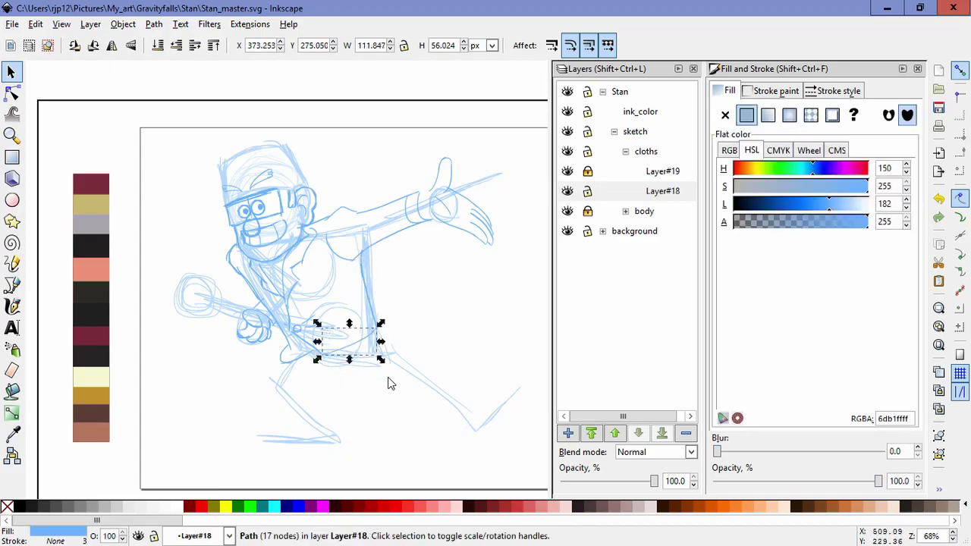
click(447, 314)
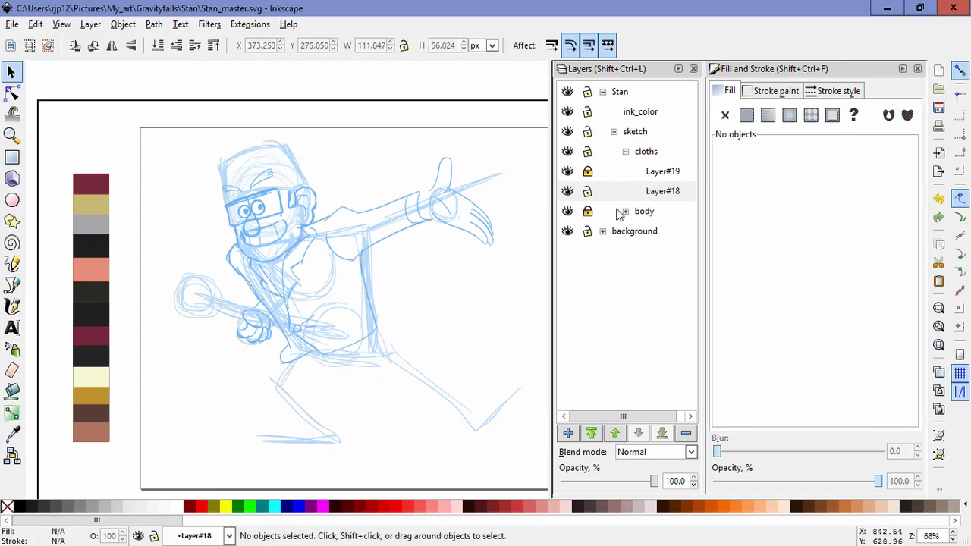
Step: Unlock the body layer and move the open hand's strokes inward to meet the raised sleeve's cuff
drag(516, 280, 419, 138)
drag(471, 208, 454, 206)
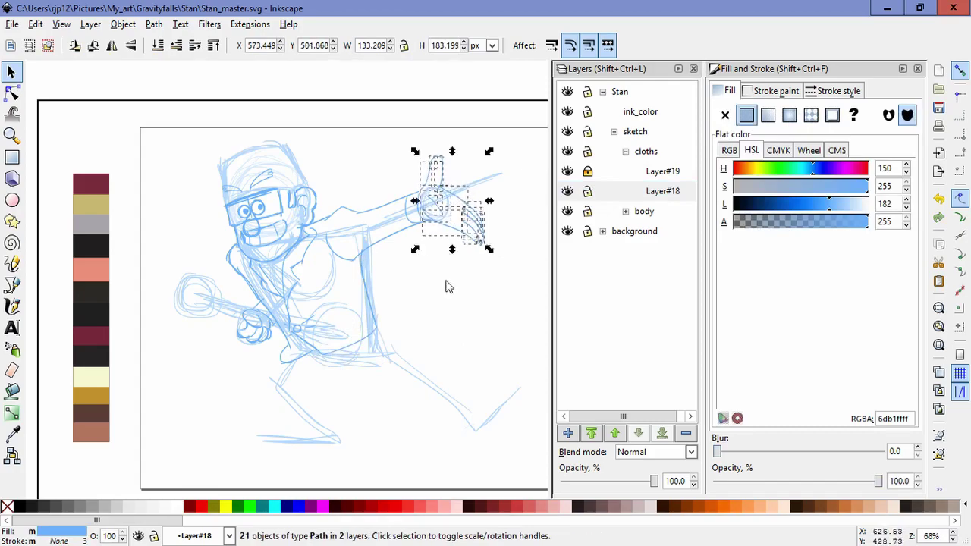
click(480, 346)
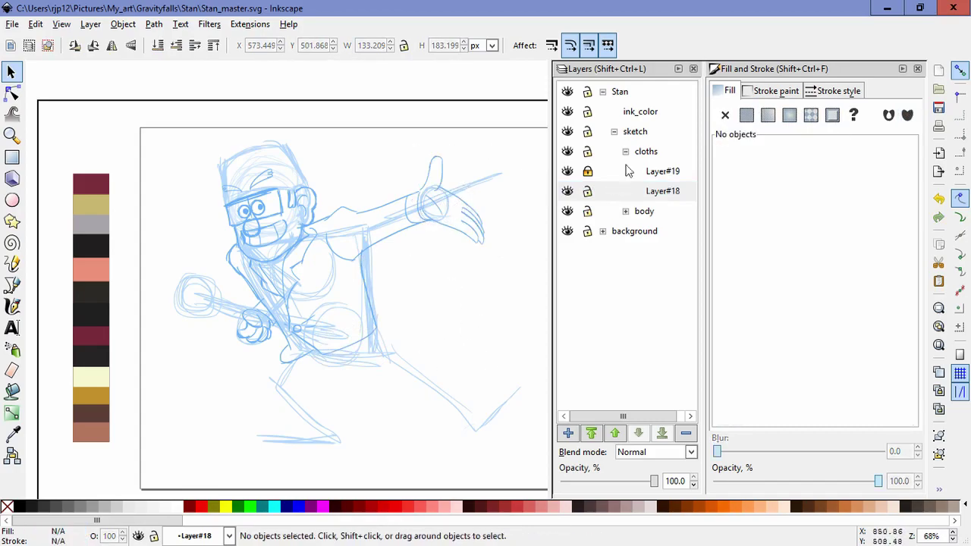
Step: Lock Layer#18 and the body layer, and add a new layer above Layer#19
click(589, 191)
click(647, 175)
click(569, 433)
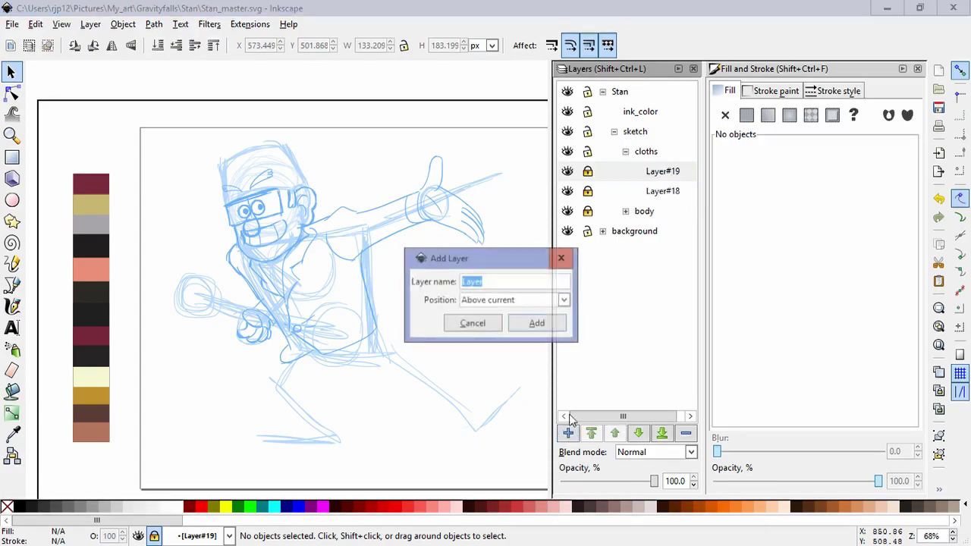
click(531, 322)
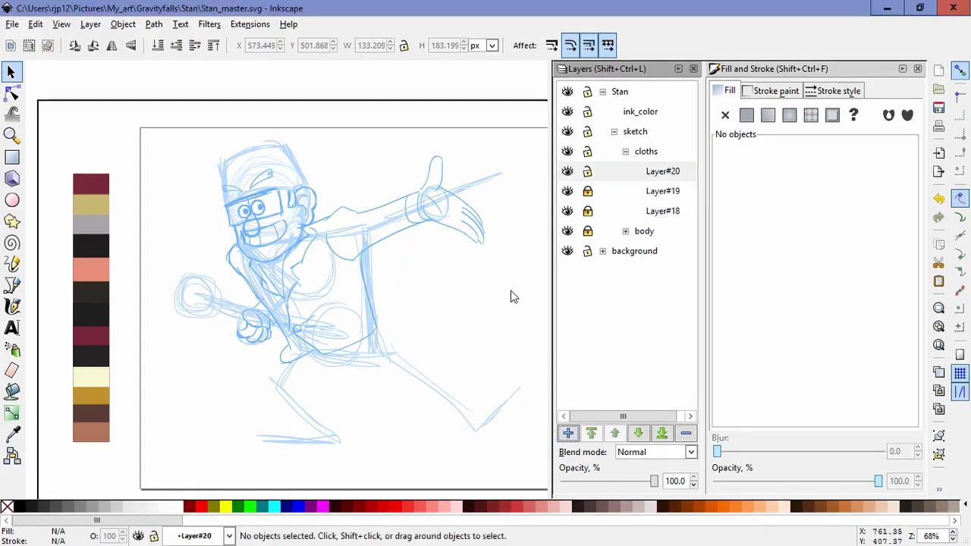
Step: Draw the upper and lower edges of the outstretched trouser leg on Layer#20
click(12, 306)
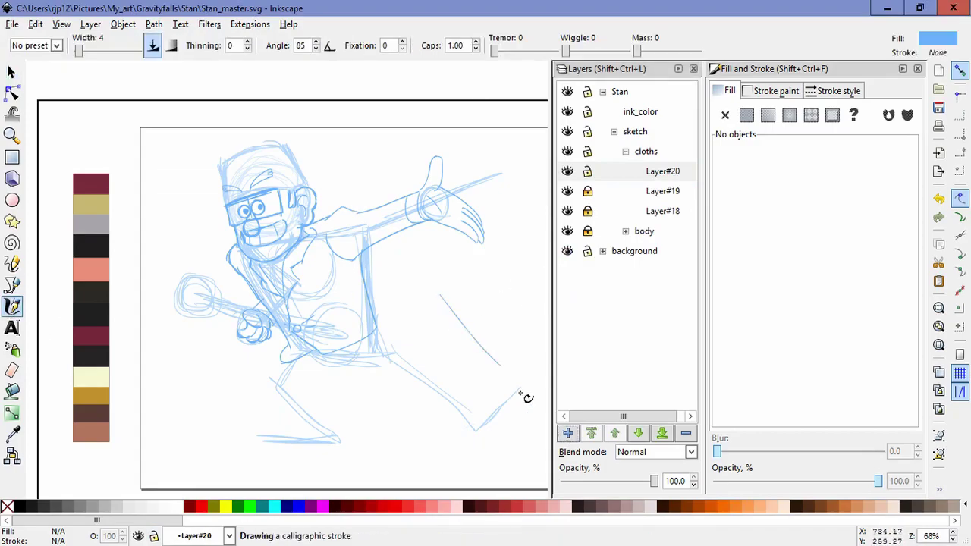
scroll(357, 321, up, 1)
drag(352, 311, 468, 402)
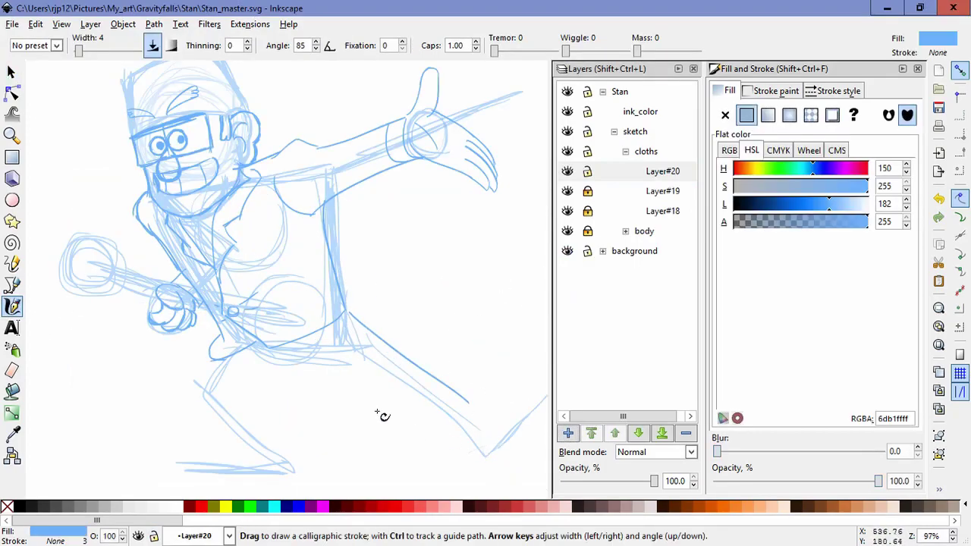
mouse_move(245, 372)
mouse_down()
mouse_move(406, 412)
mouse_move(439, 431)
mouse_up()
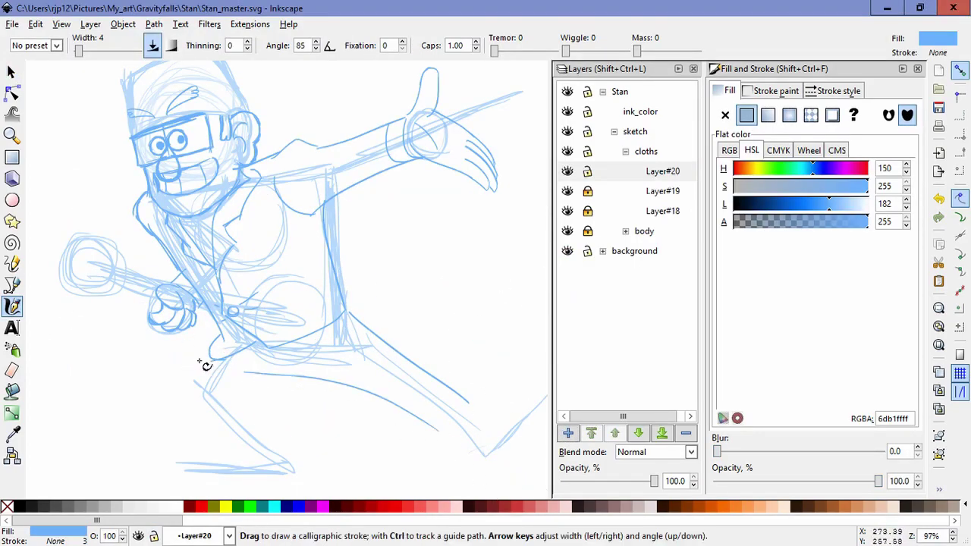
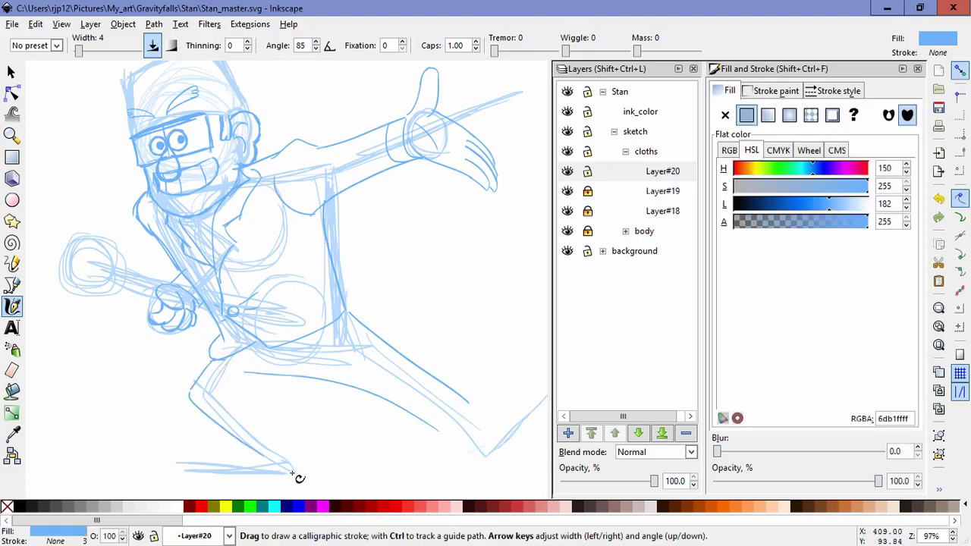
Step: Draw the bent trouser leg's inner edges from the crotch to the knee and down to the ankle
drag(266, 377, 247, 403)
drag(251, 398, 326, 457)
key(ctrl+z)
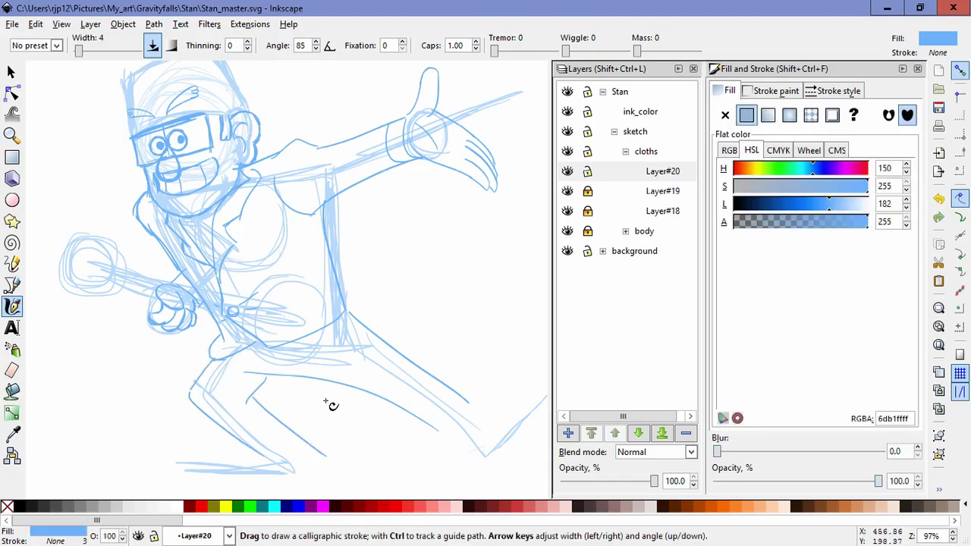
Step: Add a new layer above Layer#20
key(space)
drag(471, 341, 320, 301)
drag(265, 400, 354, 418)
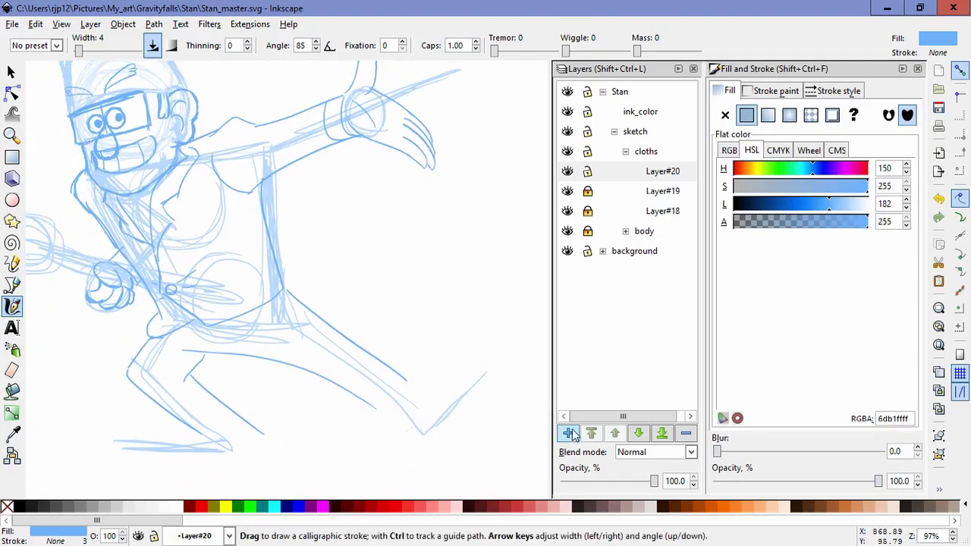
click(570, 432)
key(Return)
Step: Sketch the shoe's sole, heel block and pointed upper at the end of the outstretched leg, undoing misplaced strokes
ctrl+scroll(420, 412, up, 1)
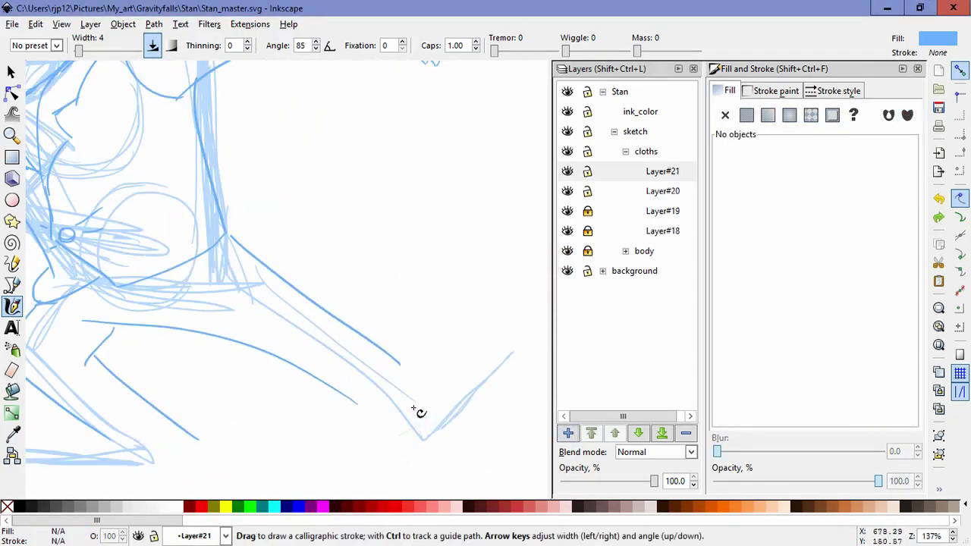
key(space)
mouse_move(426, 440)
mouse_down()
mouse_move(394, 448)
mouse_move(443, 428)
mouse_move(415, 429)
mouse_move(407, 450)
mouse_move(411, 420)
mouse_move(500, 340)
mouse_move(464, 408)
mouse_move(438, 418)
mouse_move(419, 417)
mouse_move(404, 373)
mouse_move(525, 322)
mouse_move(396, 403)
mouse_move(528, 327)
mouse_move(481, 328)
mouse_up()
key(ctrl+z)
key(ctrl+z)
key(ctrl+z)
key(ctrl+z)
Step: Scale down the shoe's top edge stroke so its ankle end sits higher and closer to the toe
key(s)
drag(392, 406, 387, 406)
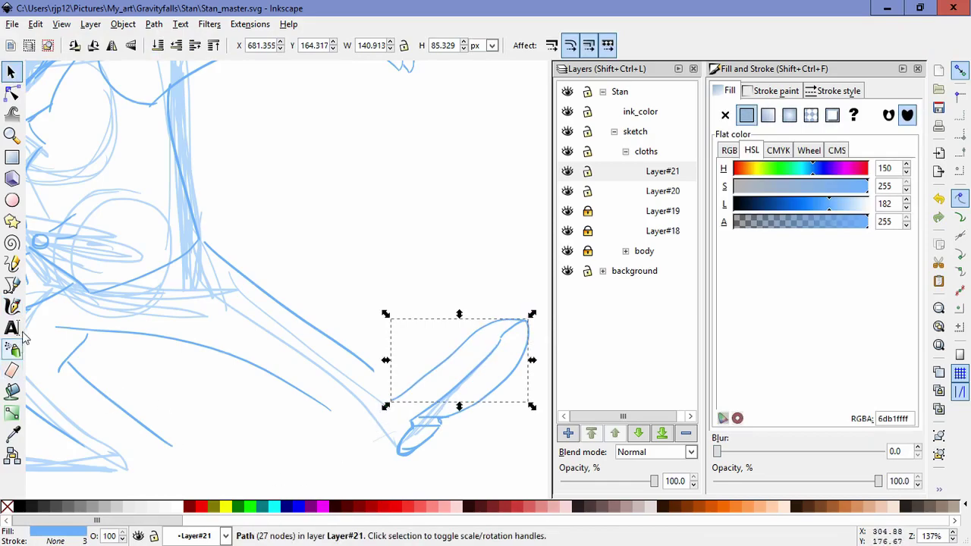
key(c)
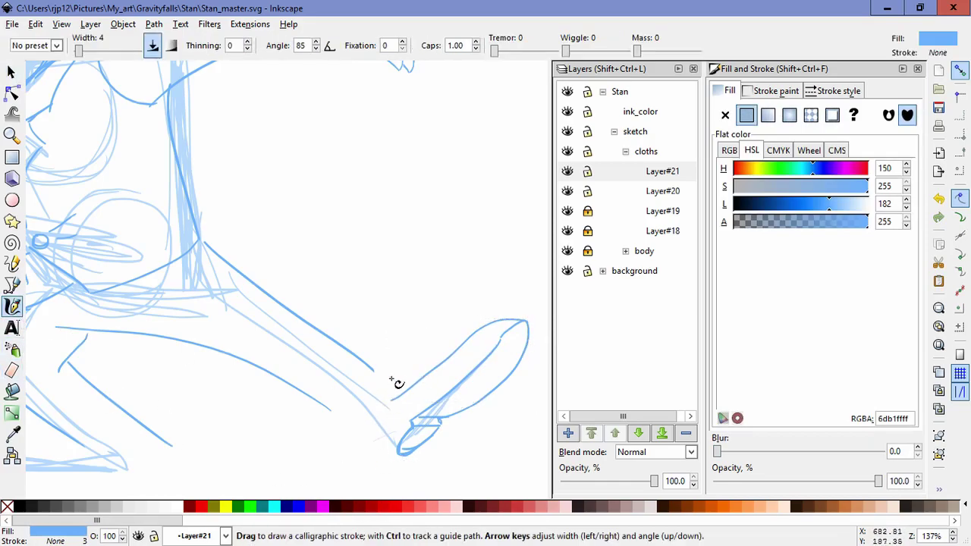
key(ctrl+z)
click(11, 72)
click(403, 391)
drag(387, 405, 404, 388)
key(Escape)
key(c)
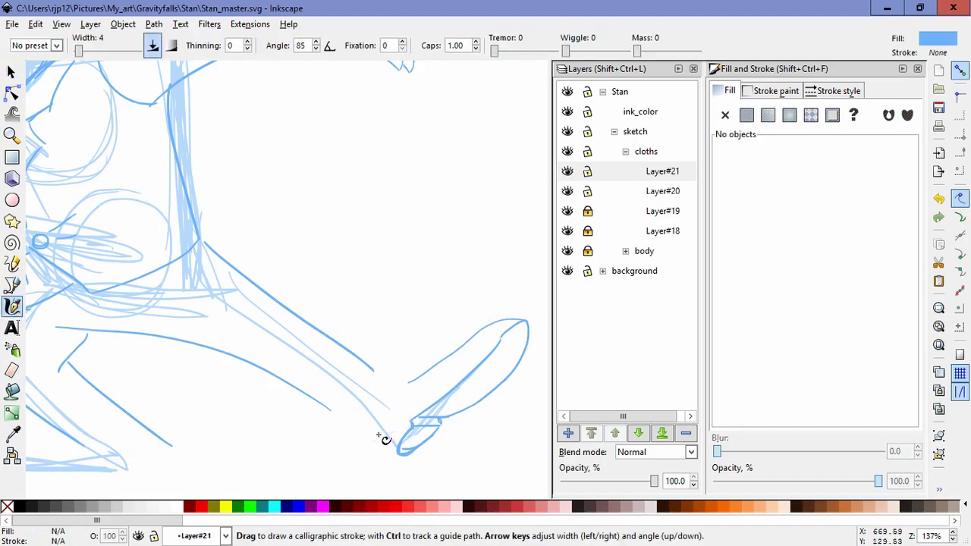
Step: Draw the back of the shoe's heel and a curved ankle line up toward the shoe's top edge
key(ctrl+z)
drag(379, 436, 401, 454)
drag(373, 408, 402, 371)
Step: Delete the surplus heel stroke and scale the remaining one slightly outward at the back of the shoe
click(12, 72)
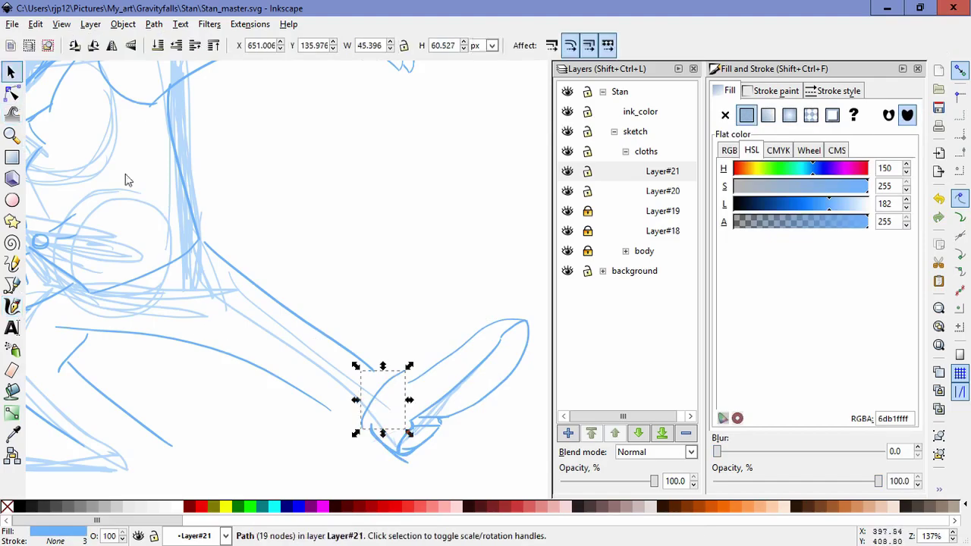
key(Escape)
drag(406, 461, 383, 489)
key(Delete)
click(383, 444)
drag(365, 425, 358, 425)
click(443, 378)
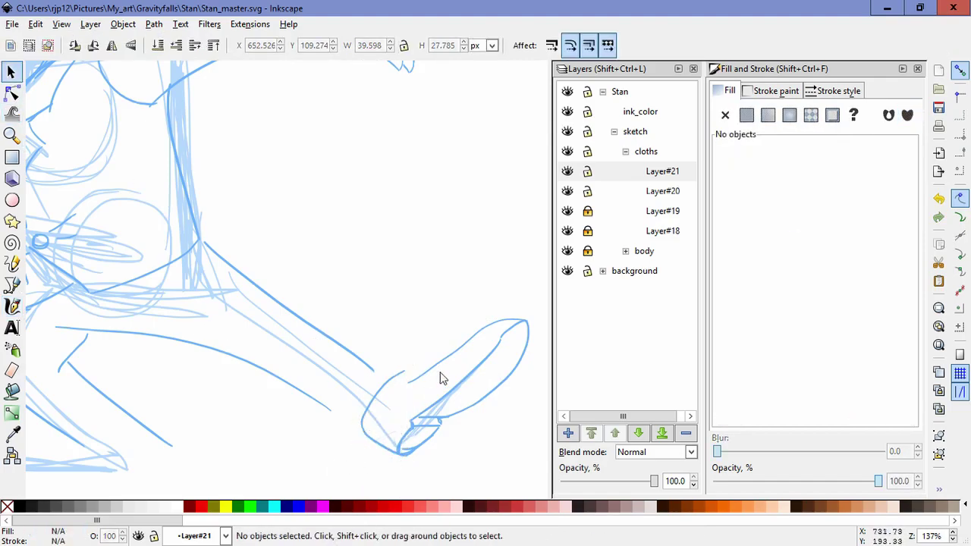
Step: Delete the curved ankle stroke between the trouser leg and the shoe
click(403, 374)
key(Delete)
click(11, 306)
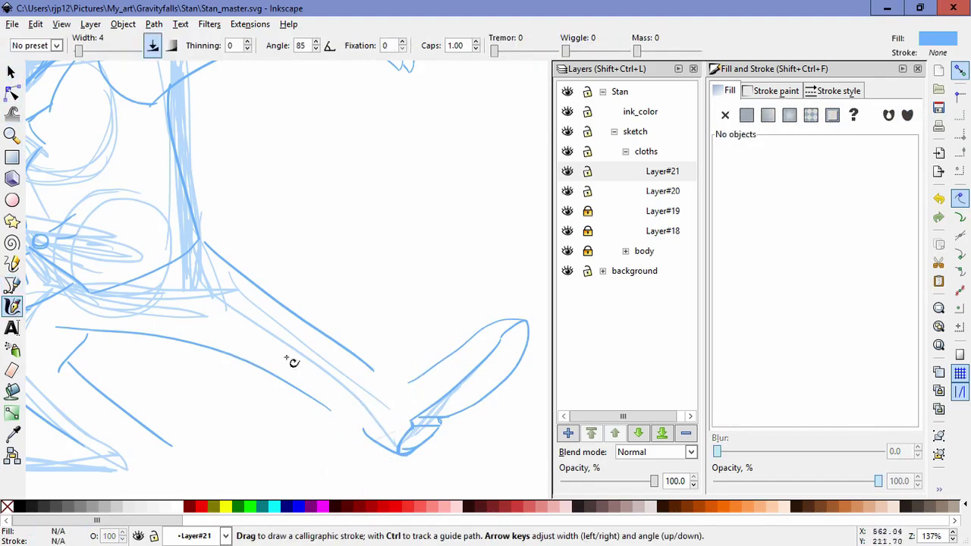
drag(362, 429, 410, 373)
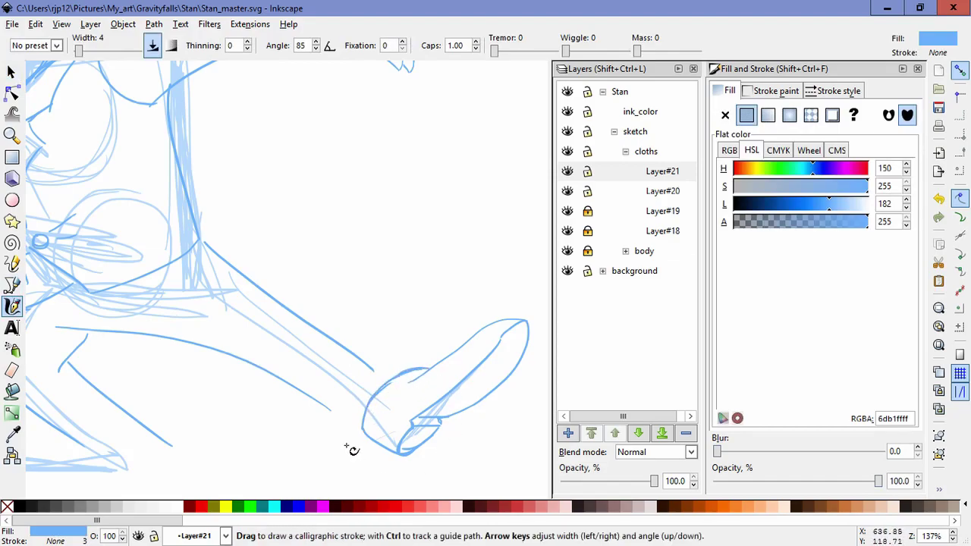
key(ctrl+z)
key(ctrl+z)
drag(369, 400, 401, 421)
key(ctrl+z)
Step: Draw the shoe's rounded ankle back from its top edge down to the heel, and a curved toe cap line
mouse_move(408, 375)
mouse_down()
mouse_move(426, 377)
mouse_move(407, 373)
mouse_move(362, 419)
mouse_move(397, 451)
mouse_up()
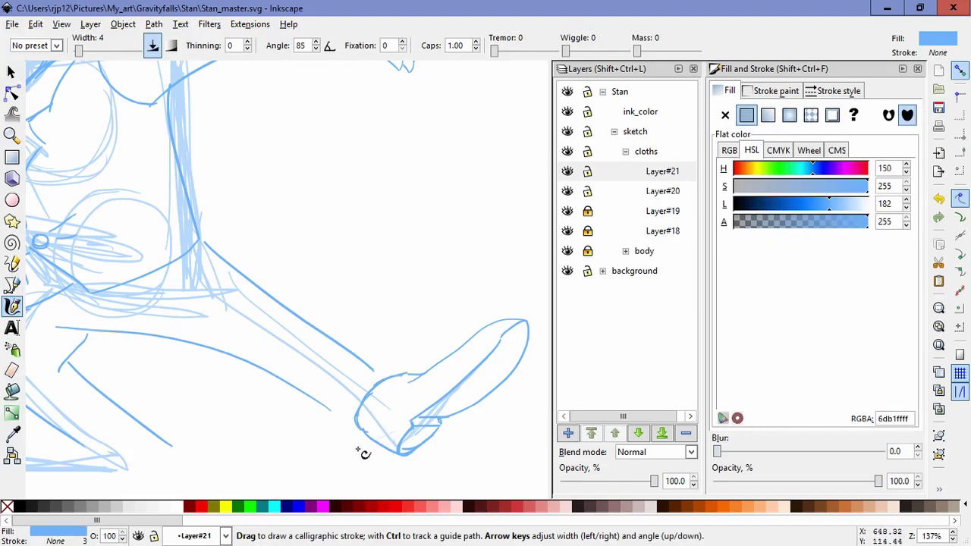
drag(357, 409, 366, 433)
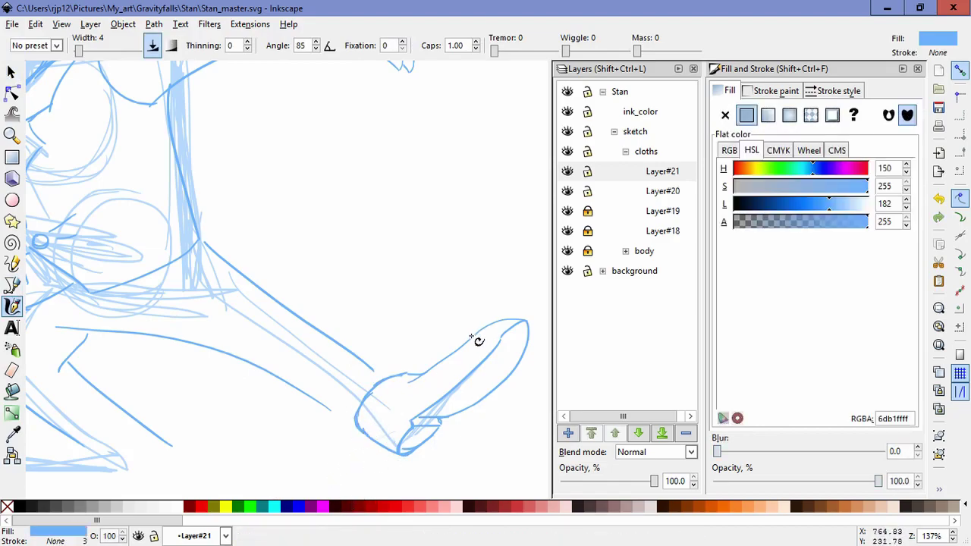
drag(195, 352, 245, 337)
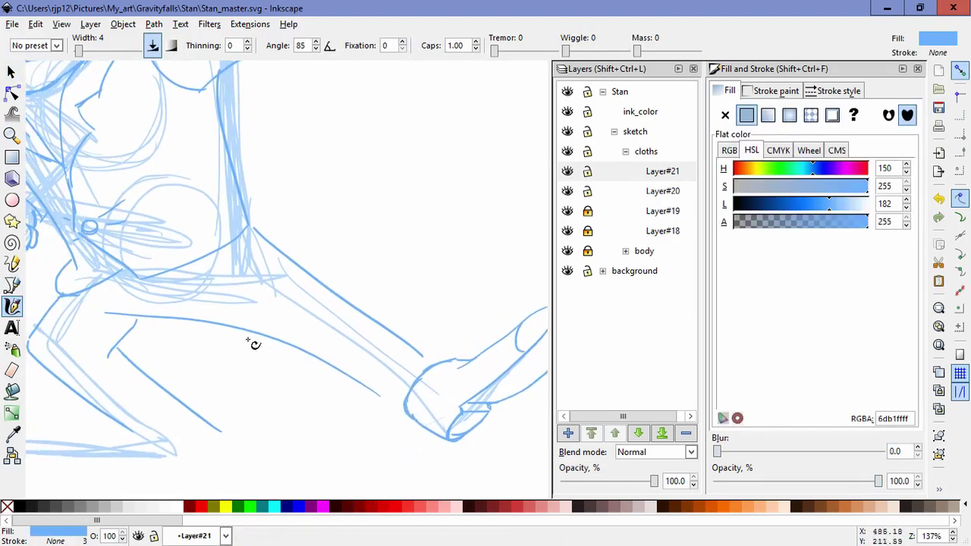
Step: Select all the strokes of the shoe, move them slightly toward the leg and scale the shoe down a little
click(11, 71)
click(323, 247)
scroll(410, 299, down, 1)
drag(410, 297, 375, 302)
drag(511, 444, 347, 273)
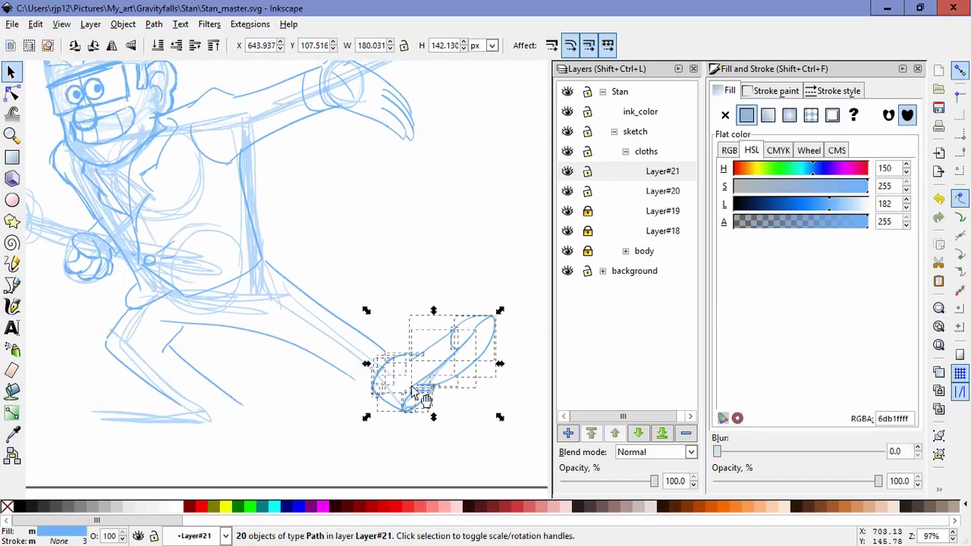
drag(412, 385, 402, 387)
drag(491, 317, 478, 325)
drag(433, 355, 432, 351)
click(413, 474)
Step: On Layer#20, sketch a curved hem stroke across the ankle end of the extended trouser leg, undoing the unsuitable attempts
click(12, 306)
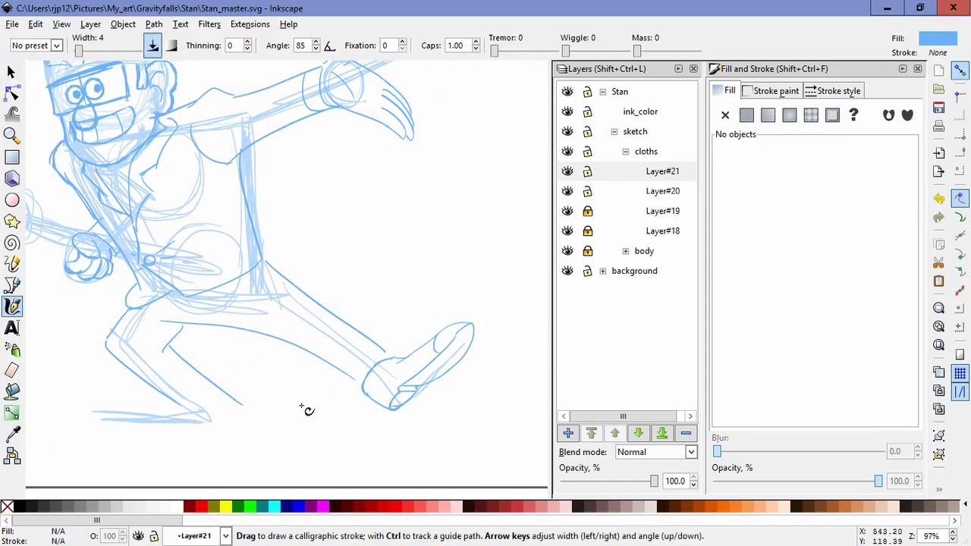
key(plus)
click(652, 191)
scroll(372, 351, up, 1)
mouse_move(435, 314)
mouse_down()
mouse_move(404, 314)
mouse_move(365, 371)
mouse_up()
key(ctrl+z)
key(ctrl+z)
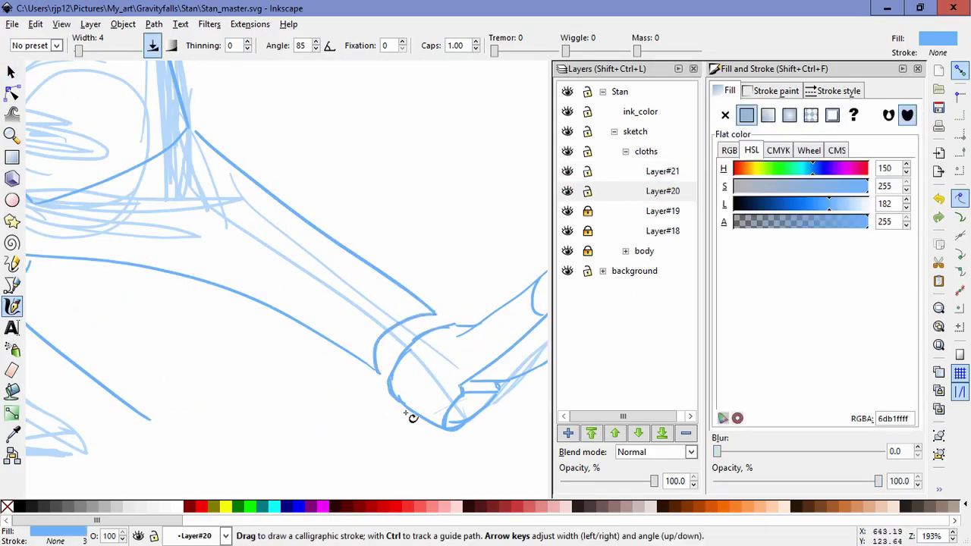
drag(452, 326, 351, 365)
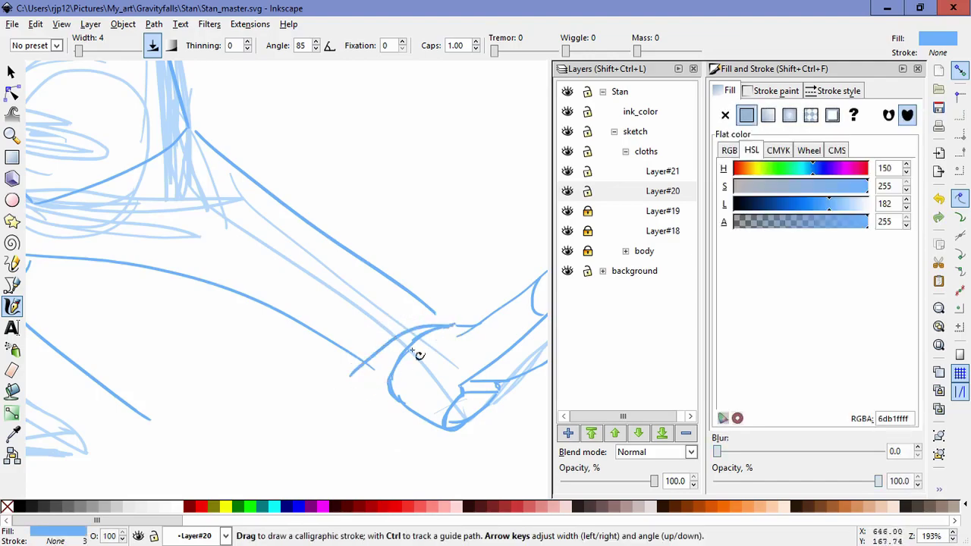
key(ctrl+z)
drag(339, 347, 364, 370)
scroll(377, 420, down, 3)
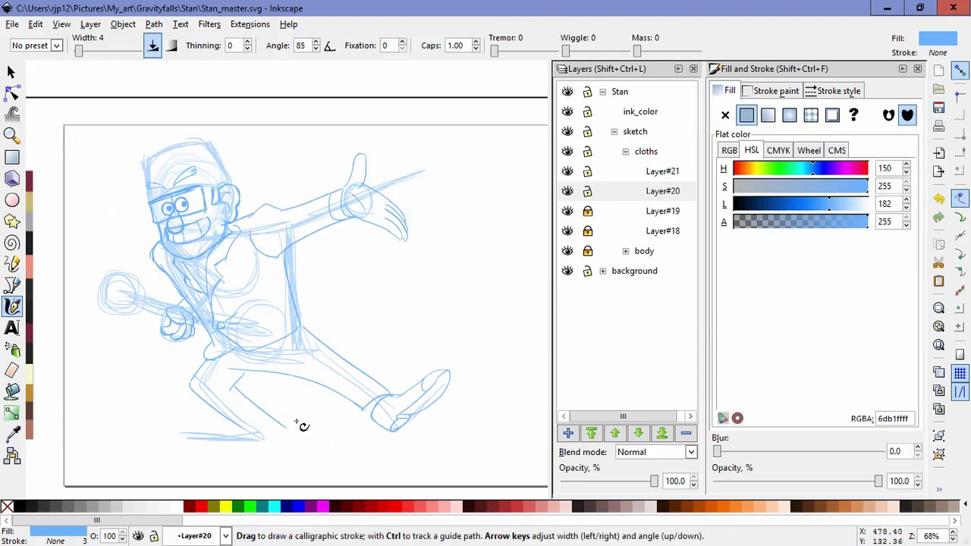
Step: Select the curved hem stroke crossing the lower edge of the extended trouser leg
scroll(301, 426, up, 2)
key(s)
click(338, 398)
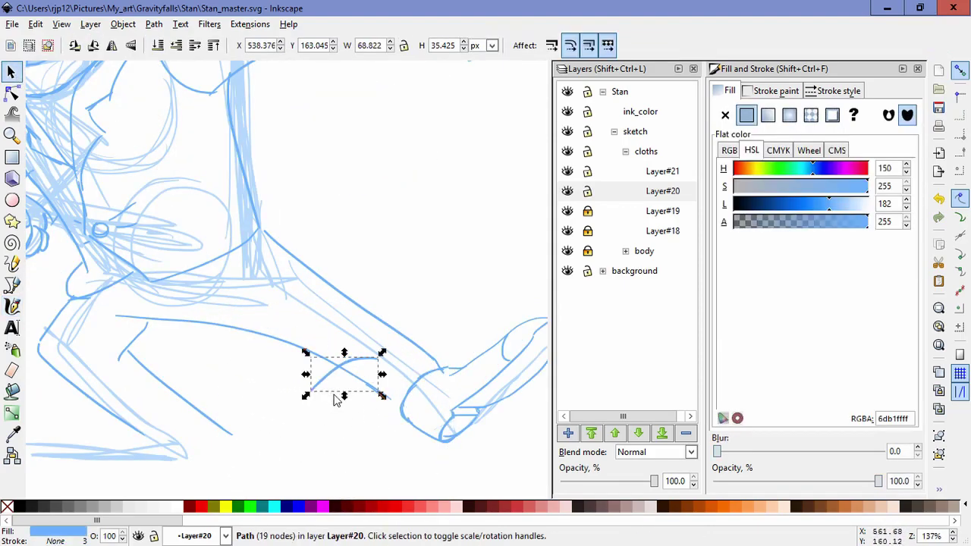
Step: Delete the stray curved and short strokes overlapping the lower contour of the extended leg
key(Delete)
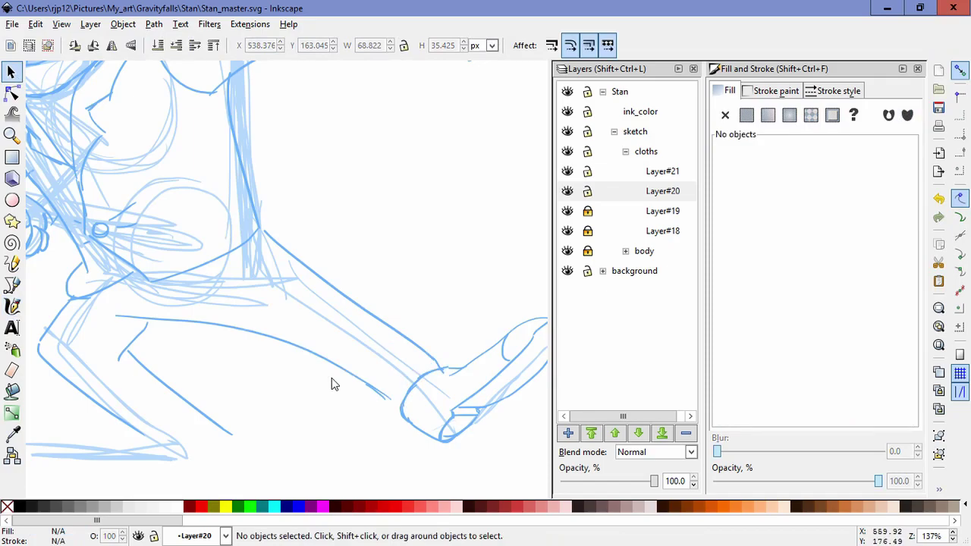
drag(381, 398, 332, 446)
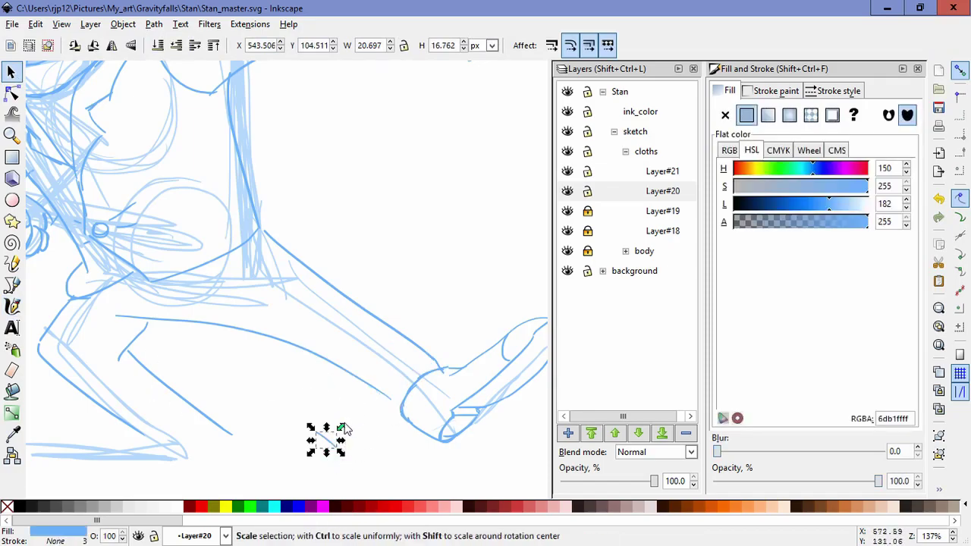
key(Delete)
Step: Stretch the extended leg's upper and lower contour strokes to meet the shoe, removing stray bits at the ankle
click(382, 396)
drag(396, 405, 408, 418)
mouse_move(448, 371)
mouse_down()
mouse_move(467, 307)
mouse_move(449, 369)
mouse_move(464, 375)
mouse_up()
key(Delete)
key(Delete)
click(434, 359)
click(326, 434)
Step: Stretch the bent leg's knee crease up to the thigh line and adjust the start of the calf stroke
drag(233, 366, 328, 370)
click(241, 332)
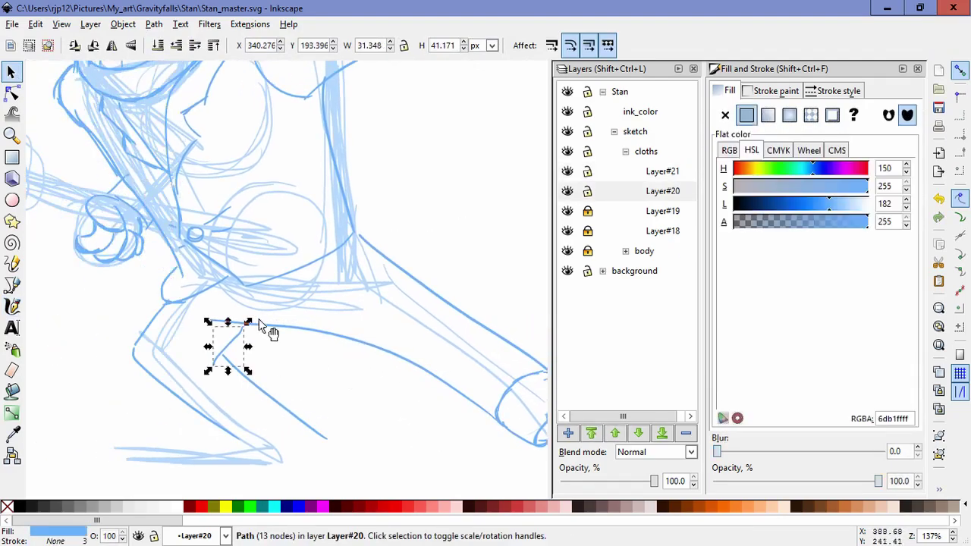
drag(248, 322, 253, 320)
click(266, 343)
click(233, 360)
drag(217, 350, 219, 347)
click(383, 447)
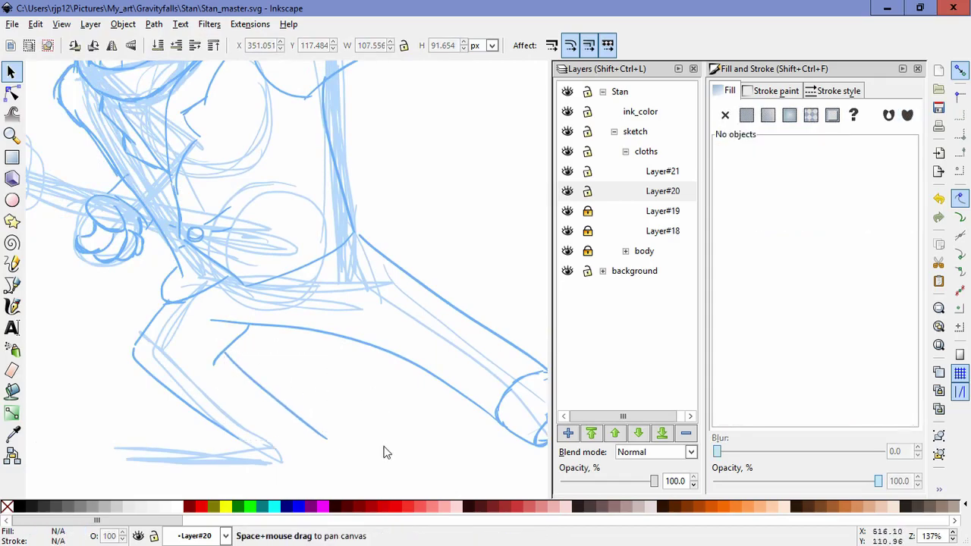
Step: Reshape the bent leg's knee crease and shrink the calf stroke below it to about 100 × 84 px
drag(327, 433, 275, 344)
drag(396, 340, 329, 386)
shift+middle_click(325, 392)
shift+middle_click(324, 396)
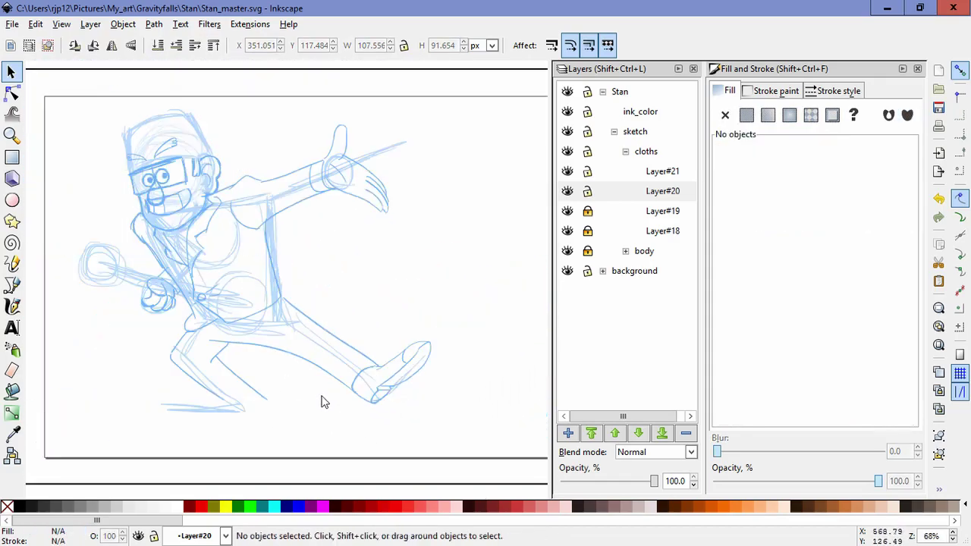
scroll(307, 377, up, 2)
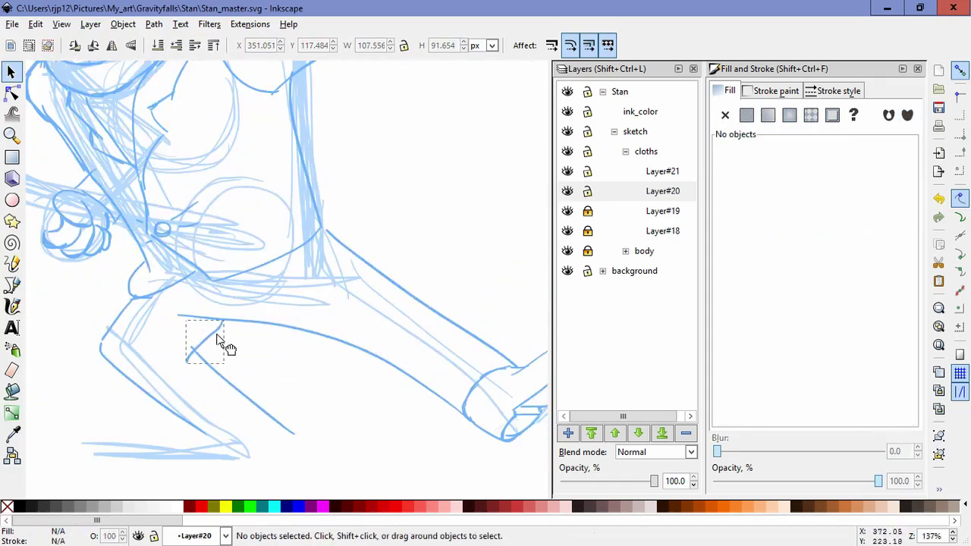
mouse_move(213, 345)
mouse_down()
mouse_move(222, 340)
mouse_move(195, 350)
mouse_up()
click(211, 370)
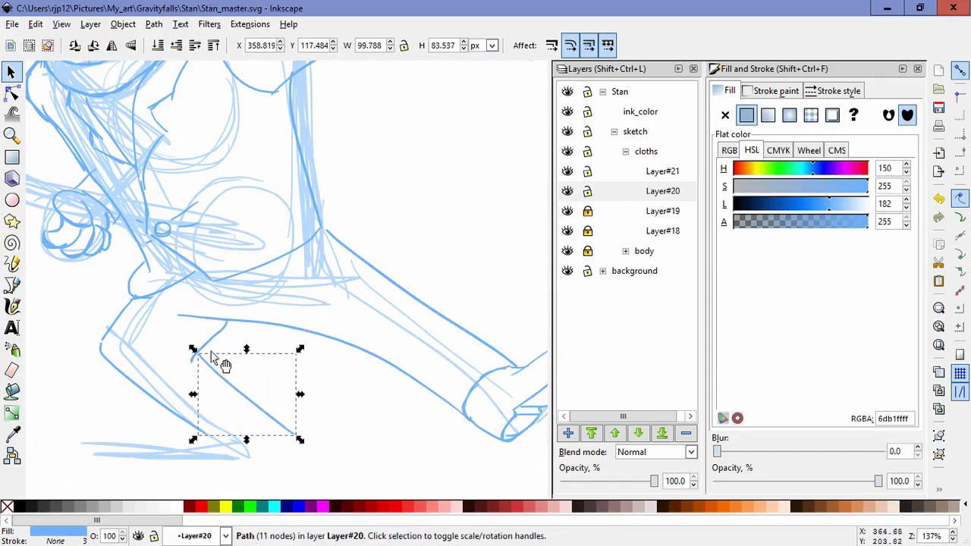
click(347, 451)
Step: Lengthen the bent leg's front shin stroke slightly downward toward the foot
shift+middle_click(350, 455)
scroll(349, 462, down, 1)
click(263, 448)
middle_click(279, 450)
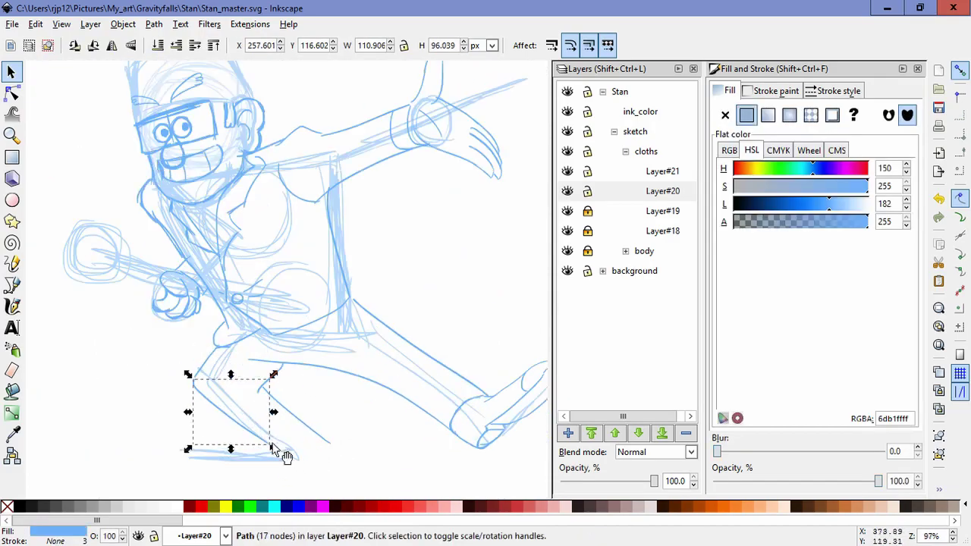
drag(274, 449, 274, 456)
click(351, 446)
Step: Make Layer#21 active through one of the extended foot's shoe strokes and lock Layer#20
shift+middle_click(352, 446)
shift+middle_click(358, 447)
drag(364, 446, 327, 413)
scroll(319, 434, up, 2)
scroll(326, 414, up, 1)
click(521, 384)
click(588, 191)
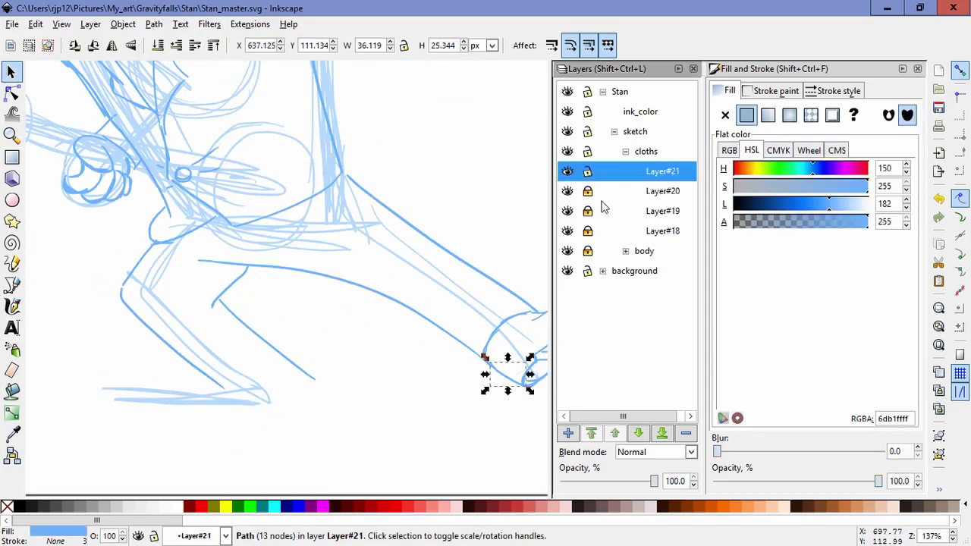
Step: Draw the arched top of the bent leg's shoe as a calligraphic stroke, undoing unsatisfactory attempts
click(322, 434)
click(13, 307)
mouse_move(256, 439)
mouse_down()
mouse_move(335, 420)
mouse_move(321, 421)
mouse_up()
key(ctrl+z)
scroll(266, 435, up, 1)
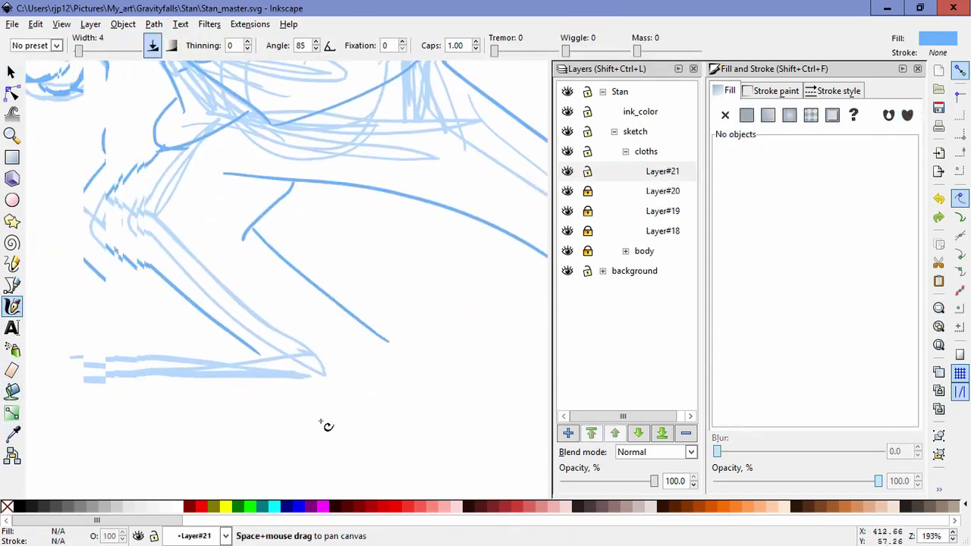
drag(160, 369, 297, 376)
key(ctrl+z)
drag(158, 370, 297, 376)
Step: Resize and tilt the shoe's arched top stroke so it sits against the end of the front shin line
click(12, 72)
click(185, 361)
drag(153, 383, 159, 402)
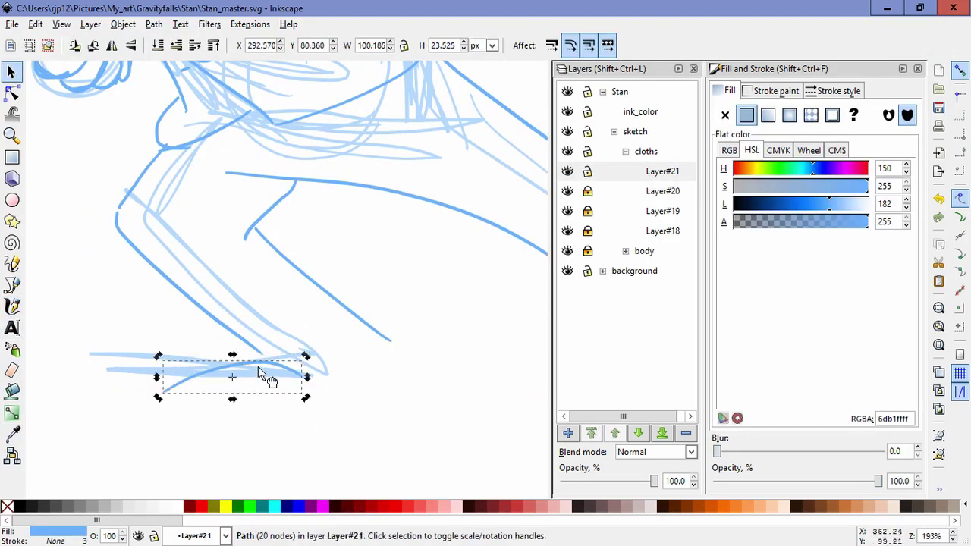
drag(258, 367, 259, 360)
Step: Draw the shoe's rounded toe, curved sole and angled heel with calligraphic strokes, redoing the first sole stroke
click(12, 307)
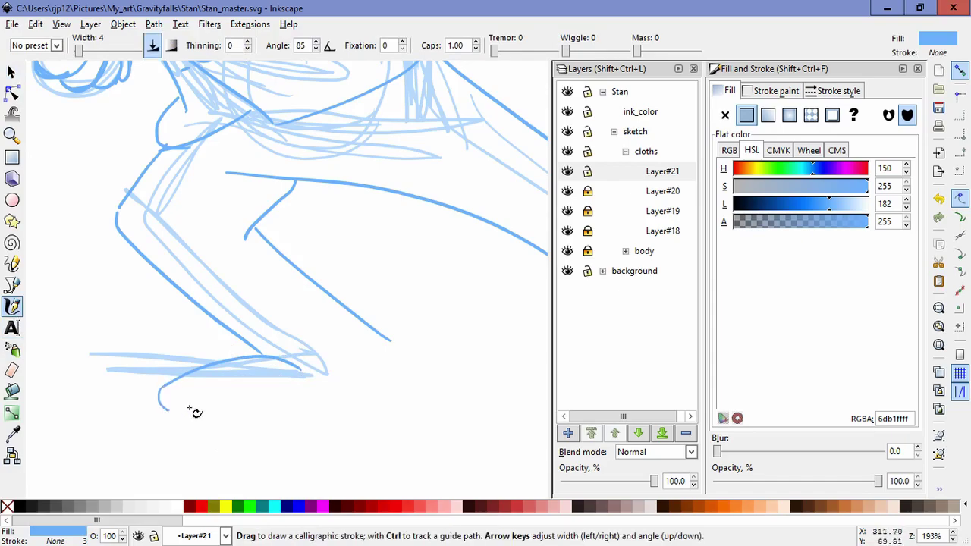
mouse_move(190, 411)
mouse_down()
mouse_move(165, 392)
mouse_move(288, 425)
mouse_up()
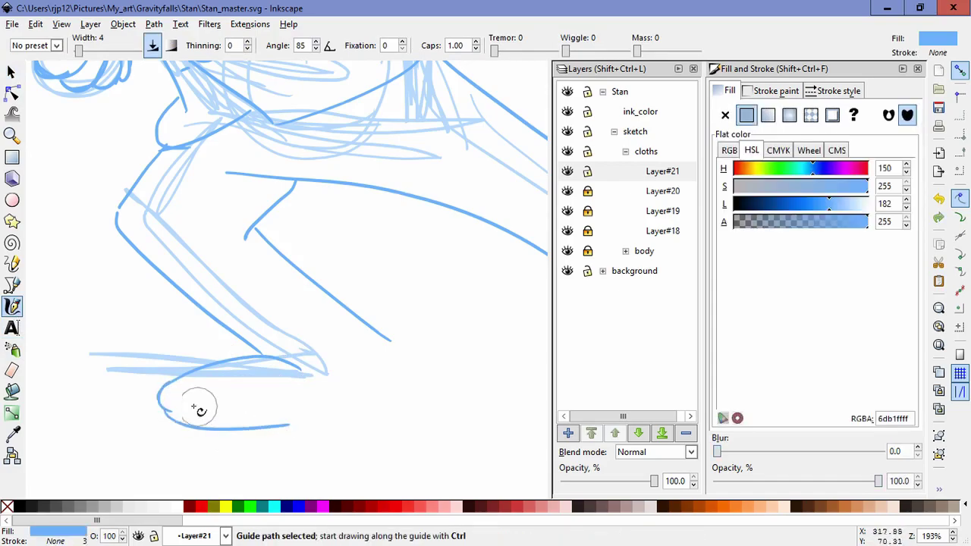
key(ctrl+z)
key(ctrl+z)
mouse_move(167, 409)
mouse_down()
mouse_move(287, 414)
mouse_move(335, 385)
mouse_up()
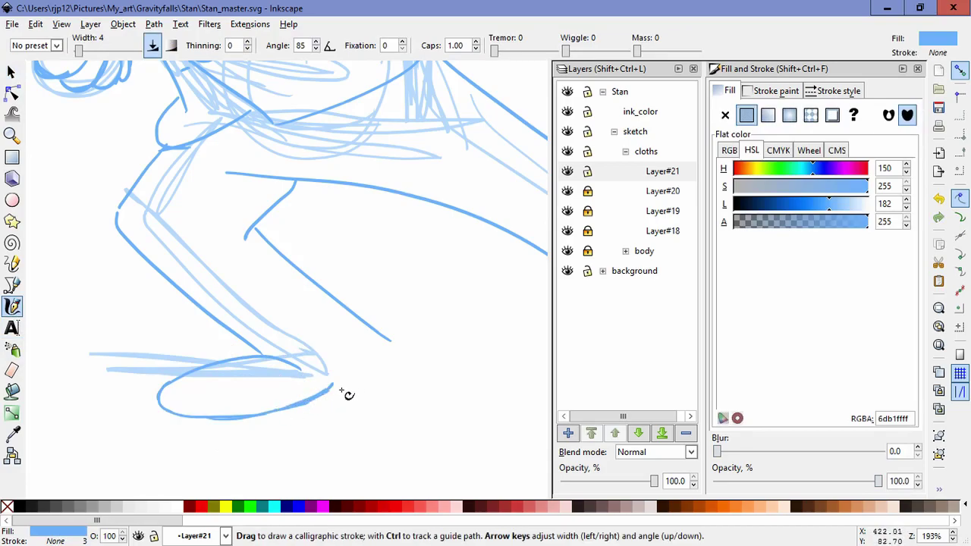
drag(336, 346, 369, 381)
Step: Move all the new shoe strokes together so the heel joins the end of the bent leg's calf line
click(12, 72)
drag(390, 449, 141, 313)
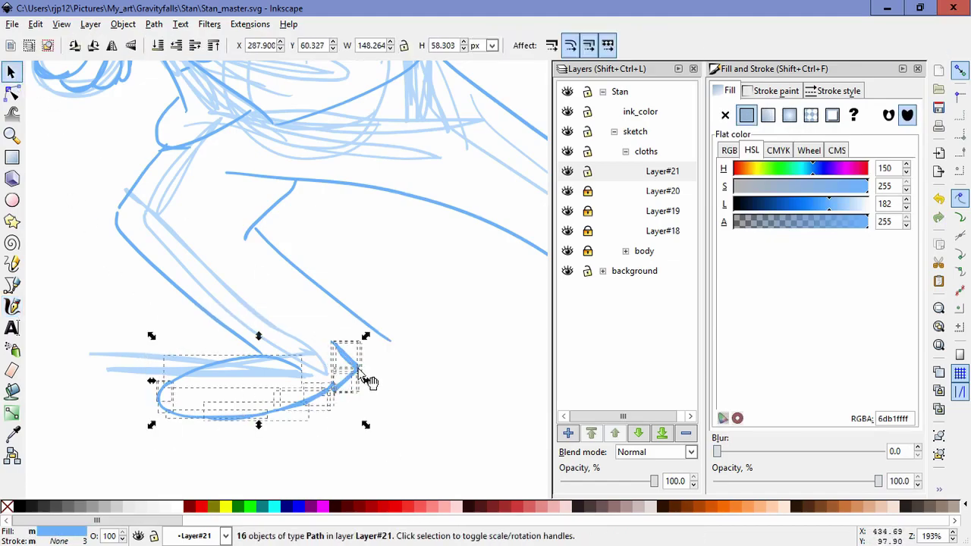
drag(356, 367, 423, 381)
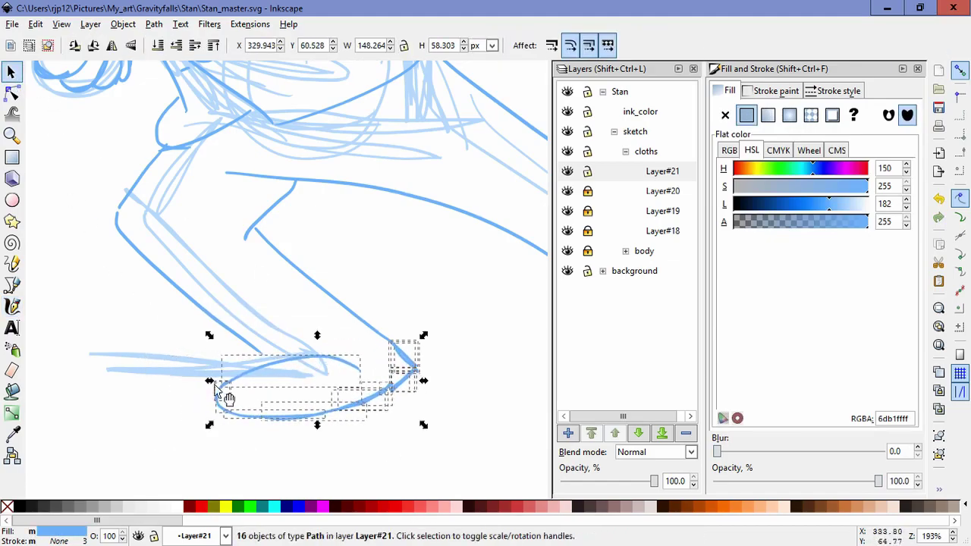
key(Escape)
Step: Extend the bent leg's front shin line to the shoe and flatten the shoe strokes to about 55 px high
click(247, 343)
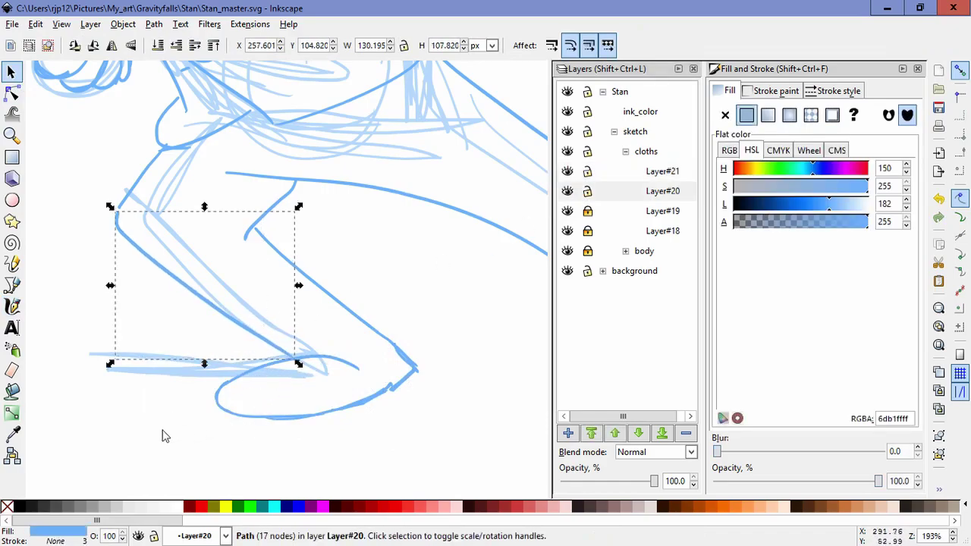
drag(435, 467, 199, 345)
click(230, 385)
drag(212, 384, 214, 375)
click(359, 463)
key(ctrl+z)
key(ctrl+shift+z)
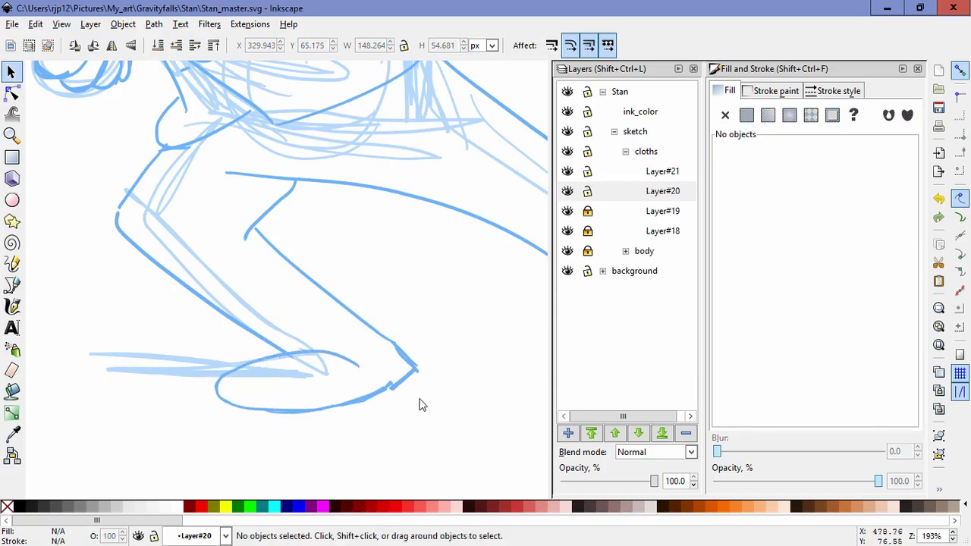
Step: Lock Layer#20 and delete the angled heel strokes at the back of the bent leg's shoe
drag(403, 380, 463, 427)
key(Delete)
drag(413, 373, 431, 398)
click(413, 365)
click(588, 191)
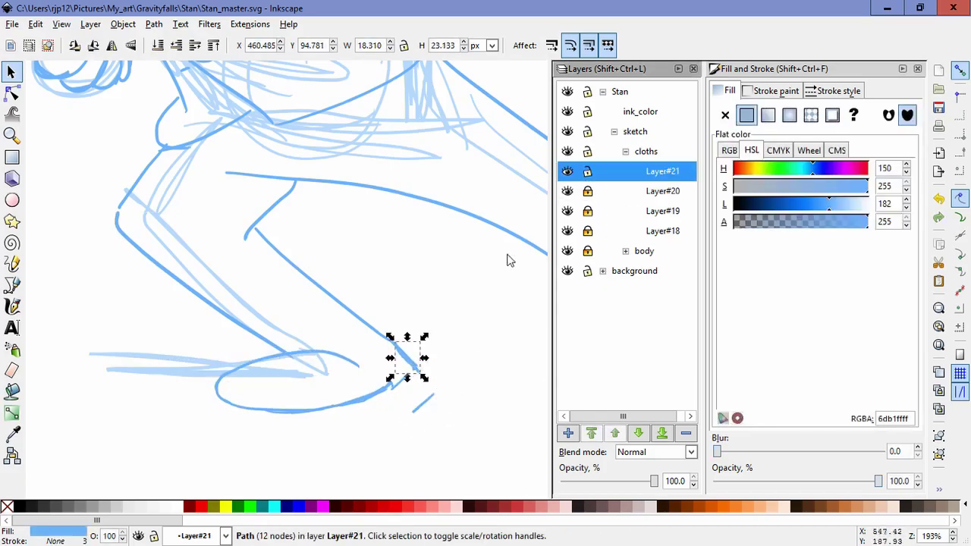
key(Delete)
click(413, 362)
key(Delete)
click(408, 358)
key(Delete)
click(400, 381)
key(Delete)
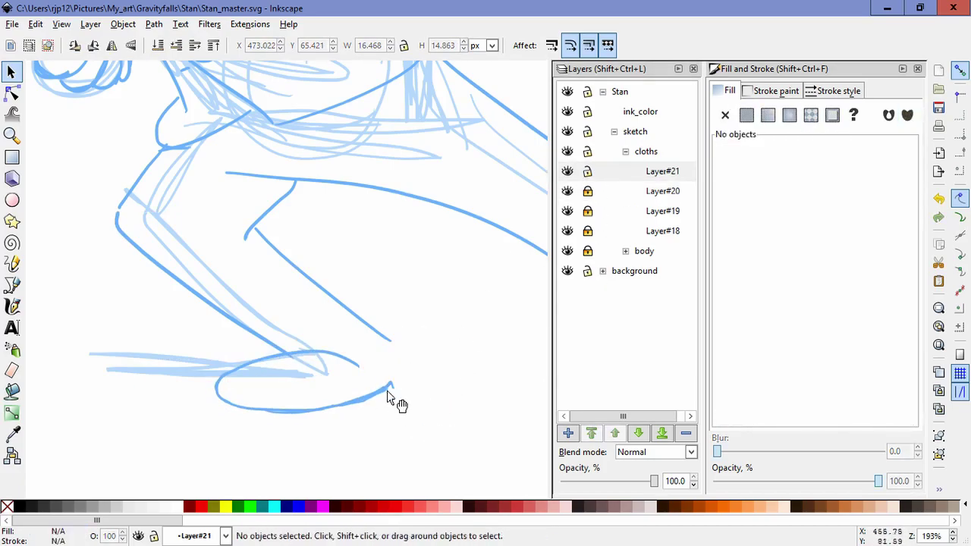
Step: Redraw the shoe's heel with a sole extension, a slanted back edge and a curved ankle opening
key(c)
drag(386, 389, 423, 374)
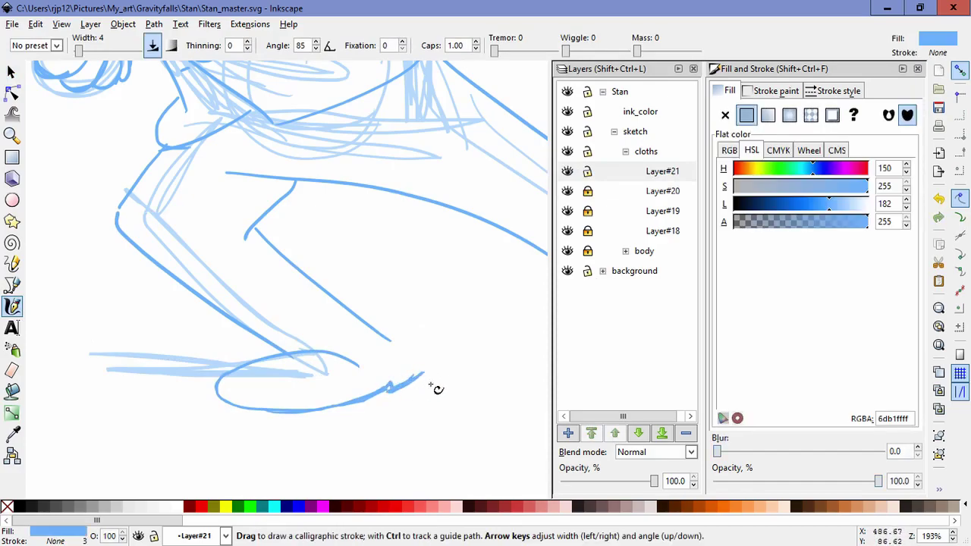
drag(392, 337, 428, 383)
drag(373, 353, 401, 344)
Step: Unlock Layer#20 and resize the bent leg's calf stroke to about 103 × 82 px to meet the new heel
click(10, 74)
click(587, 190)
click(323, 285)
click(450, 322)
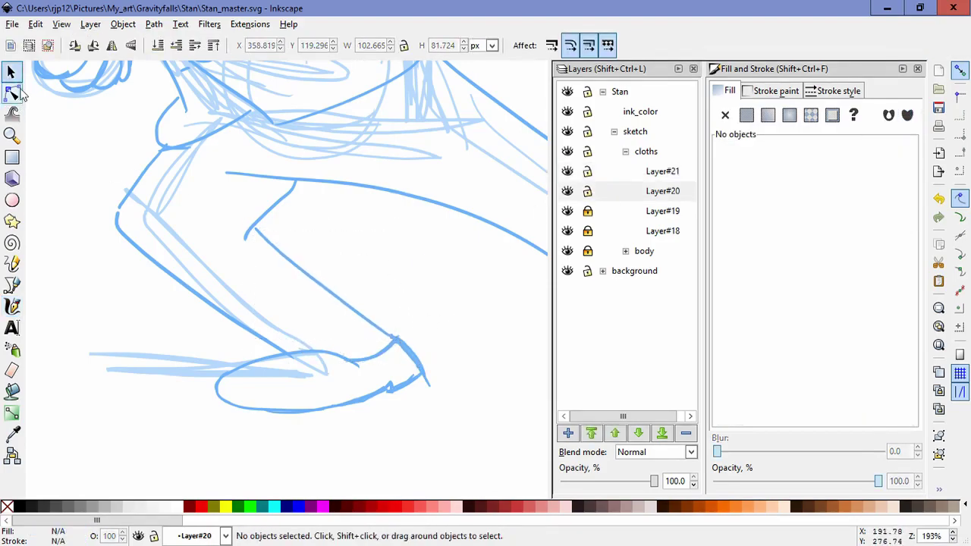
Step: Lock Layer#20, then enlarge all the shoe strokes to about 175 px wide and fit them under the leg
click(587, 191)
drag(462, 472, 190, 330)
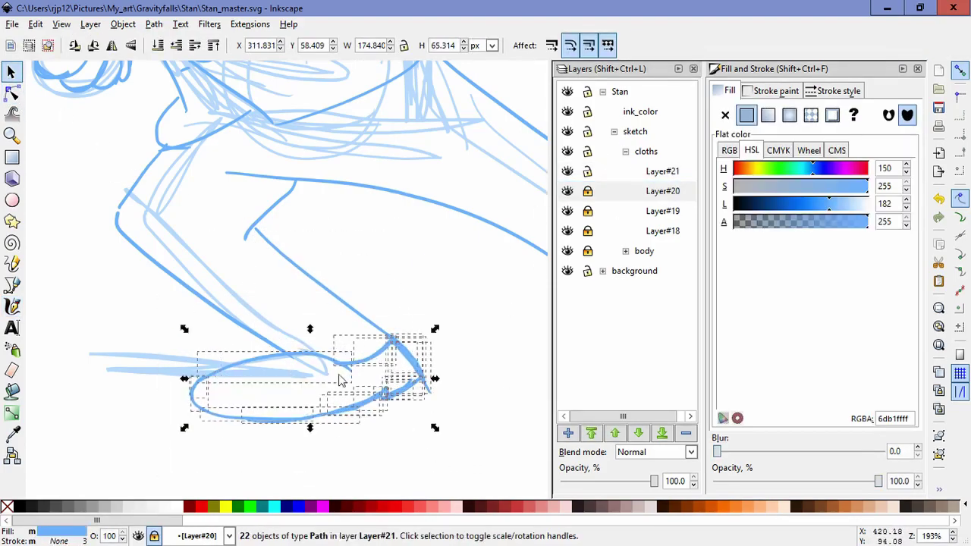
drag(380, 374, 371, 363)
click(433, 402)
Step: Delete the overshooting strokes along the back edge of the shoe's heel
click(430, 393)
key(Delete)
drag(429, 388, 490, 329)
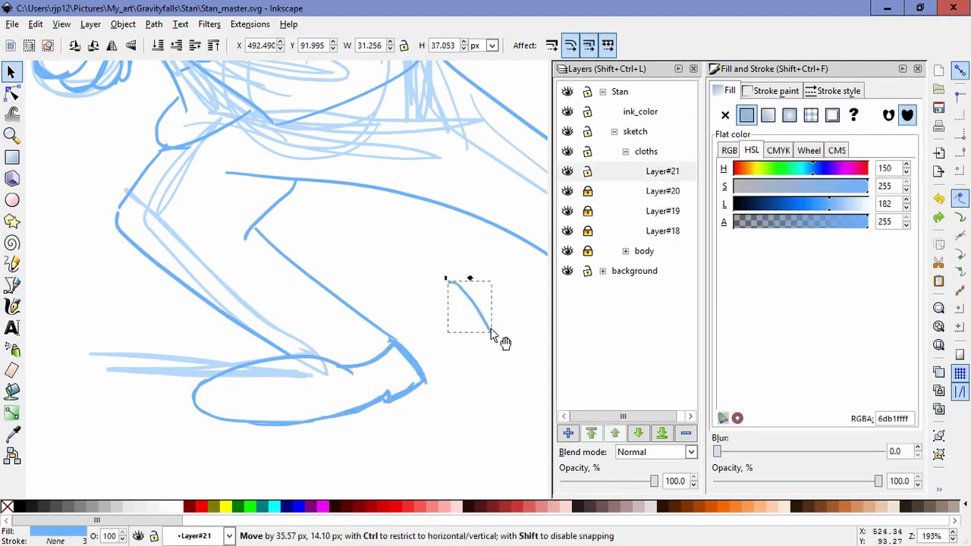
key(Delete)
Step: Adjust the shoe's top curve and flatten the toe and sole strokes to about 146 × 31 px
key(c)
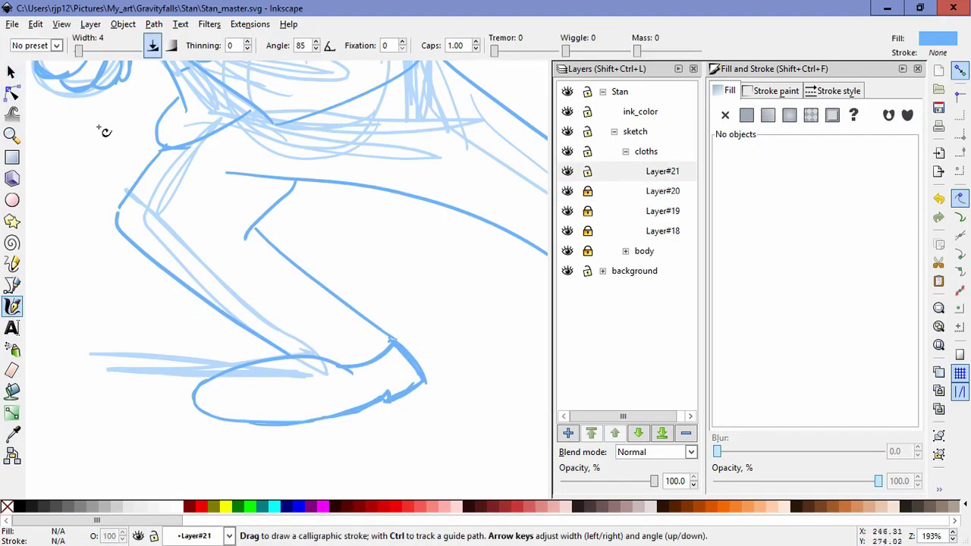
key(s)
click(312, 369)
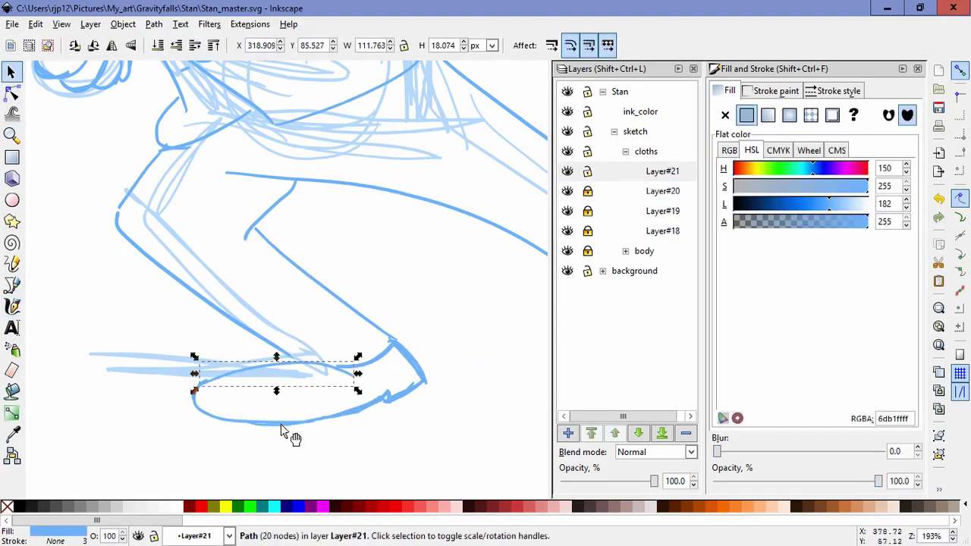
click(281, 424)
drag(410, 456, 179, 378)
drag(292, 430, 294, 426)
click(304, 457)
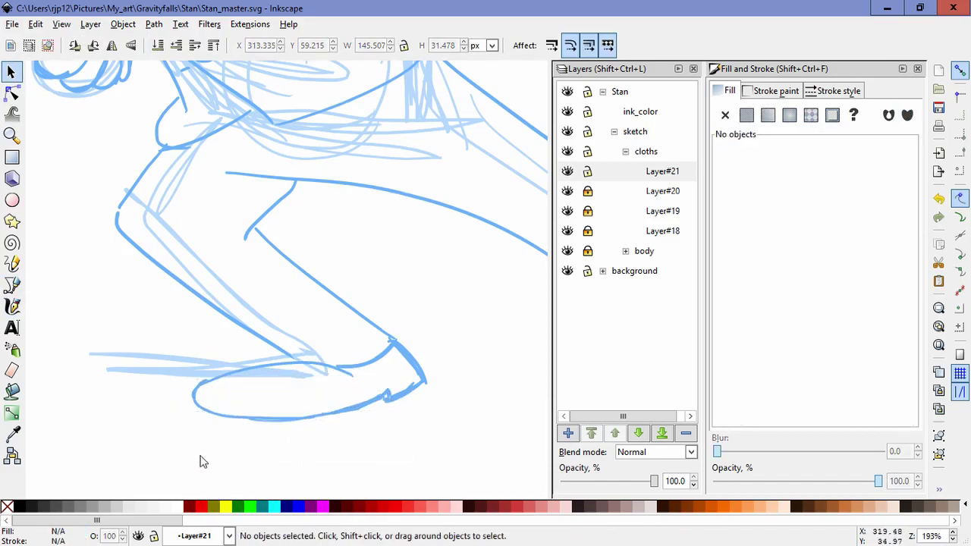
Step: Draw a curved toe-cap line across the bent leg's shoe and a short stroke at the ankle
click(14, 307)
drag(242, 374, 339, 427)
key(ctrl+z)
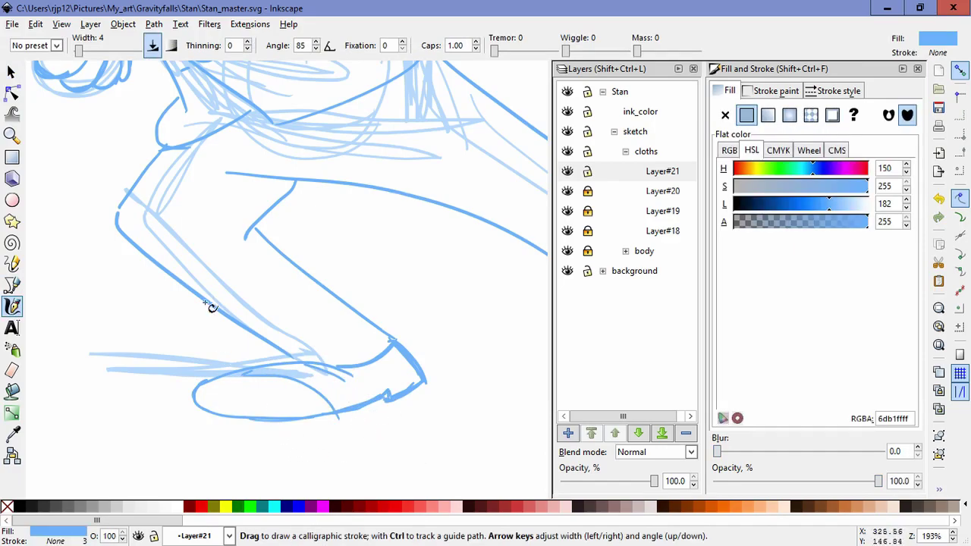
Step: Cut the toe-cap and ankle strokes and paste them in place on a new layer above Layer#21
click(12, 72)
click(270, 375)
drag(343, 426, 275, 425)
click(261, 393)
click(424, 427)
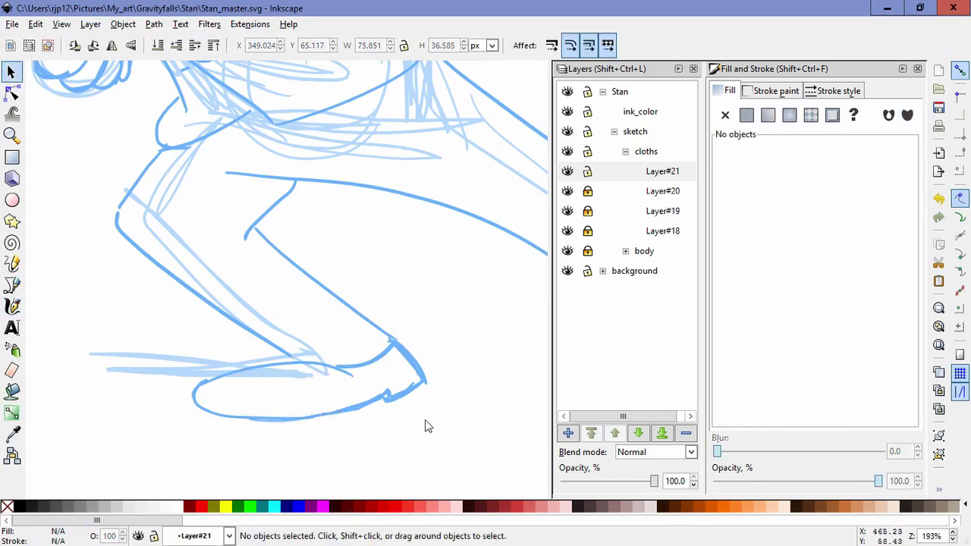
click(568, 435)
click(534, 324)
click(35, 24)
click(68, 150)
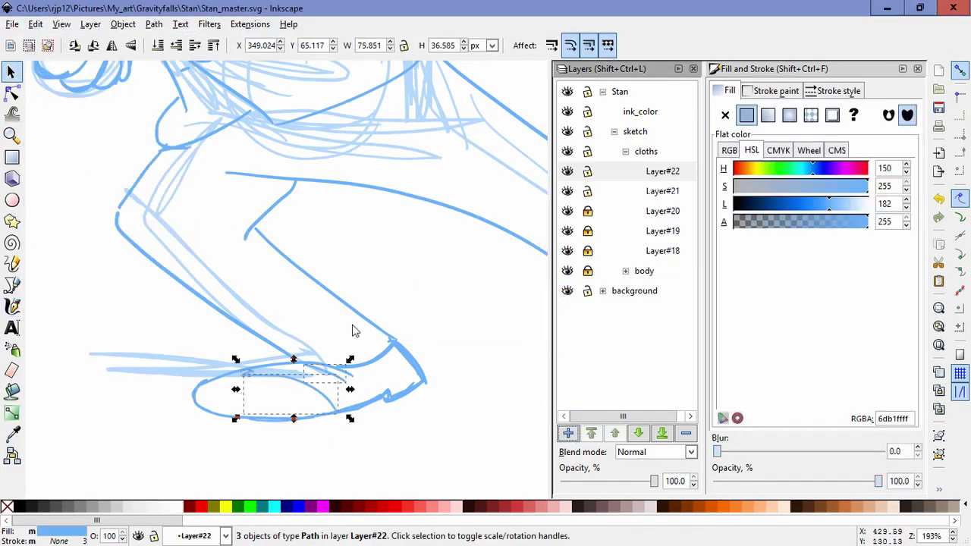
click(407, 407)
Step: Lock the finished shoe layers and add another new layer above Layer#22
scroll(430, 286, down, 4)
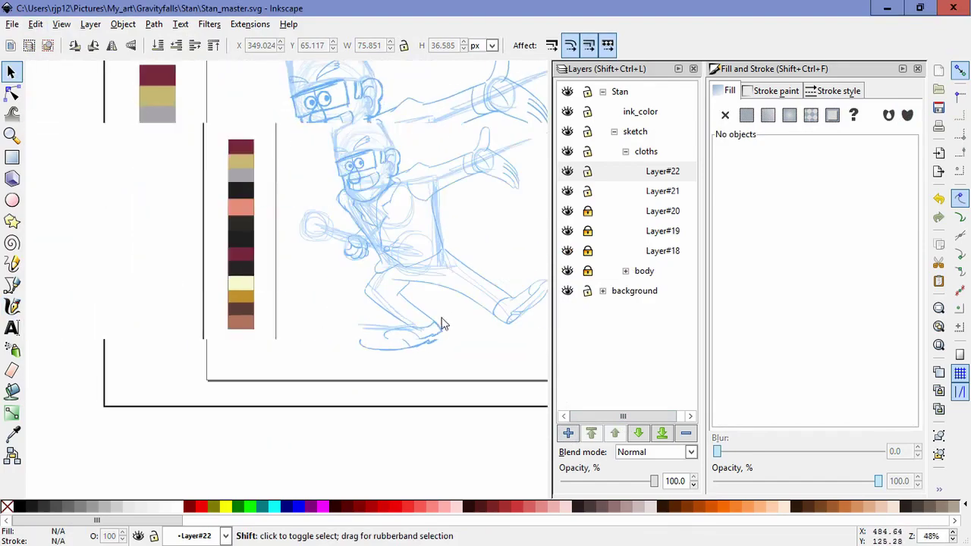
click(590, 173)
click(569, 433)
click(536, 323)
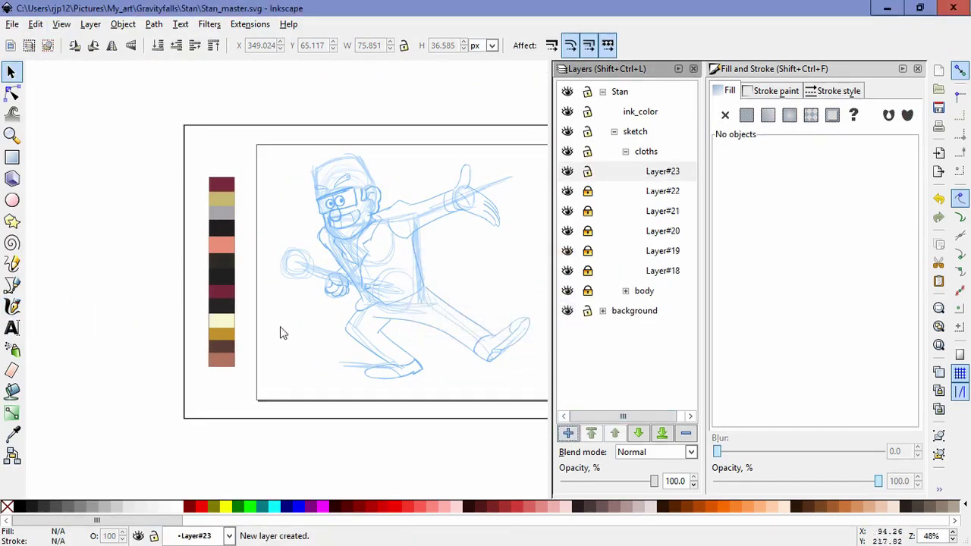
Step: Draw a circular outline for the cane's knob over its rough sketch with calligraphic strokes, undoing bad attempts
key(c)
scroll(326, 319, up, 3)
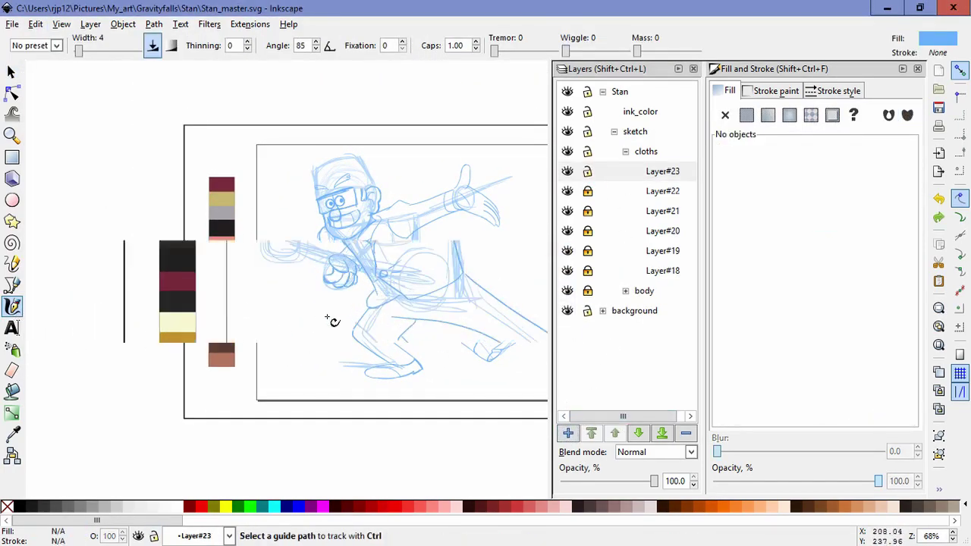
drag(211, 244, 191, 301)
mouse_move(204, 240)
mouse_down()
mouse_move(179, 266)
mouse_move(236, 306)
mouse_up()
key(ctrl+z)
key(ctrl+z)
drag(209, 238, 220, 308)
mouse_move(211, 227)
mouse_down()
mouse_move(185, 292)
mouse_move(244, 317)
mouse_move(276, 273)
mouse_move(208, 231)
mouse_move(252, 231)
mouse_move(274, 293)
mouse_up()
key(ctrl+z)
key(ctrl+z)
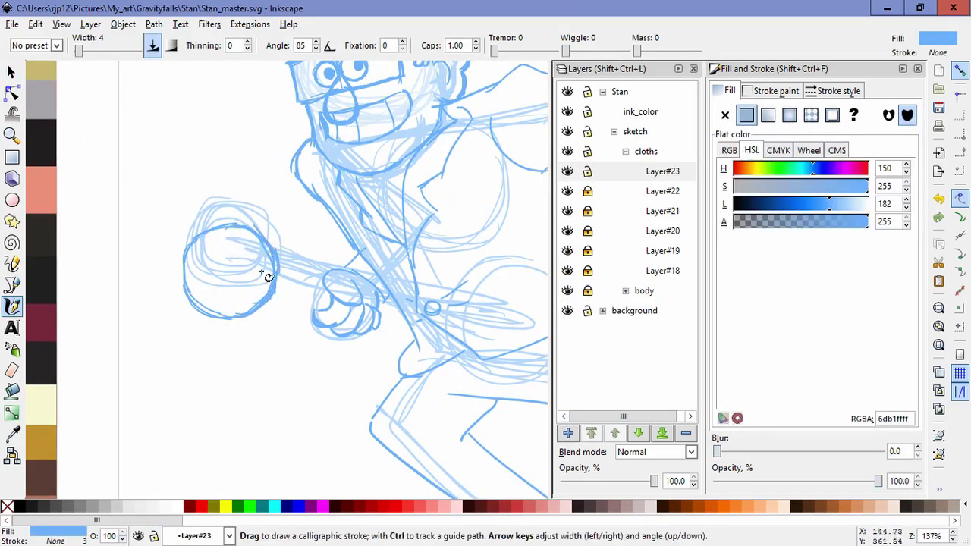
Step: Select all the cane knob strokes and scale the circle down slightly toward its upper-left side
key(s)
drag(134, 172, 307, 363)
drag(281, 329, 267, 307)
key(Escape)
Step: Delete the surplus strokes from the bottom and upper-right edge of the cane knob's outline
drag(209, 296, 226, 402)
key(Delete)
drag(249, 230, 308, 199)
key(Delete)
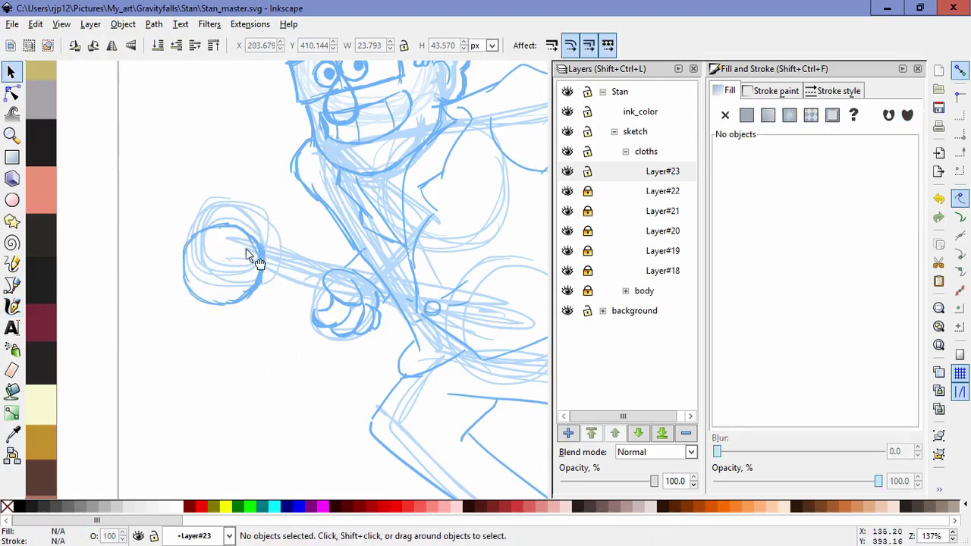
Step: Delete further surplus strokes along the right, lower and left edges of the cane knob's outline
drag(261, 271, 251, 381)
key(Delete)
drag(224, 299, 253, 140)
key(Delete)
drag(184, 249, 173, 245)
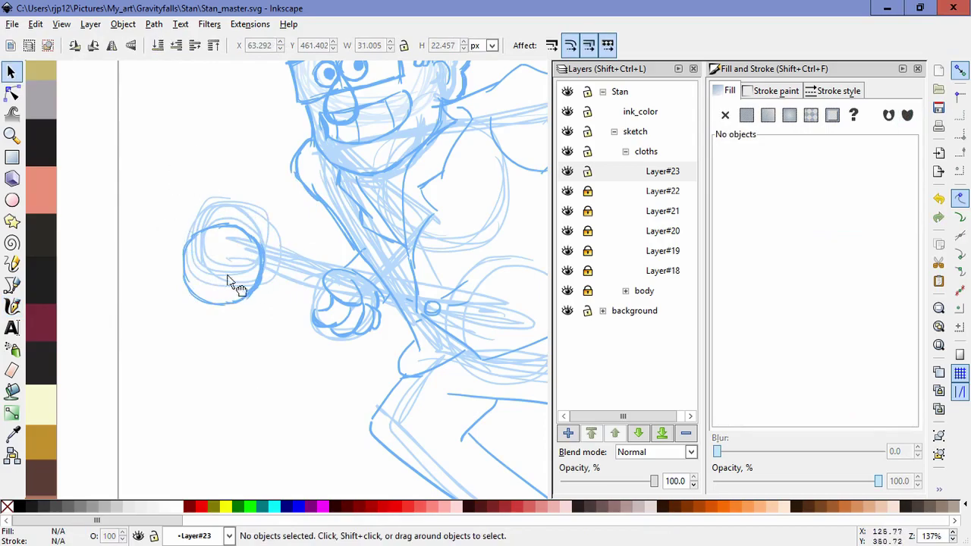
drag(247, 294, 204, 193)
key(Delete)
mouse_move(252, 240)
mouse_down()
mouse_move(221, 277)
mouse_move(222, 133)
mouse_move(234, 163)
mouse_move(254, 171)
mouse_up()
key(Delete)
key(Escape)
key(ctrl+z)
Step: Try to replace the upper arc of the cane knob's outline with a fresh calligraphic stroke, and undo the attempt
drag(242, 226, 239, 178)
key(Delete)
drag(226, 224, 228, 167)
key(Delete)
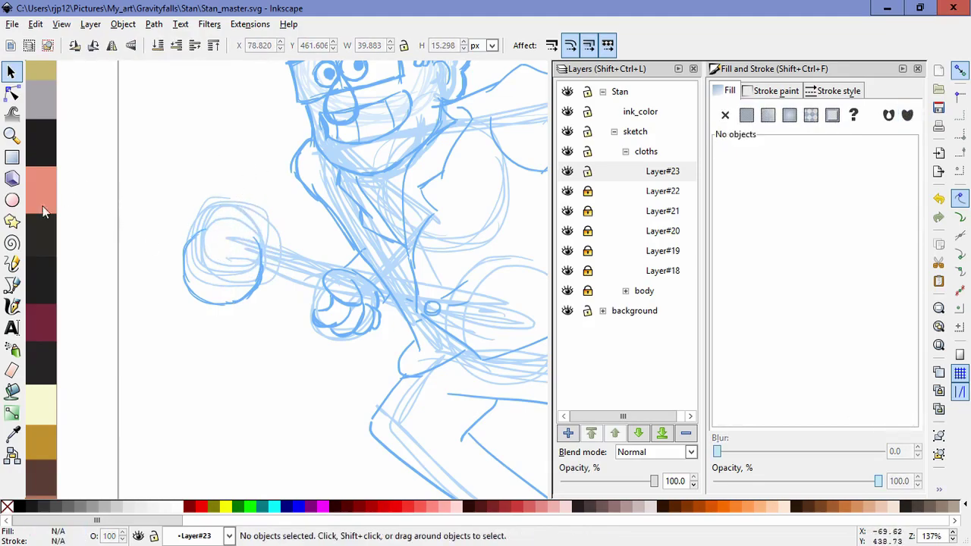
click(12, 307)
key(ctrl+z)
mouse_move(195, 234)
mouse_down()
mouse_move(252, 227)
mouse_move(193, 236)
mouse_move(233, 229)
mouse_move(263, 248)
mouse_move(231, 227)
mouse_up()
key(ctrl+z)
key(ctrl+z)
key(ctrl+z)
key(ctrl+z)
key(ctrl+z)
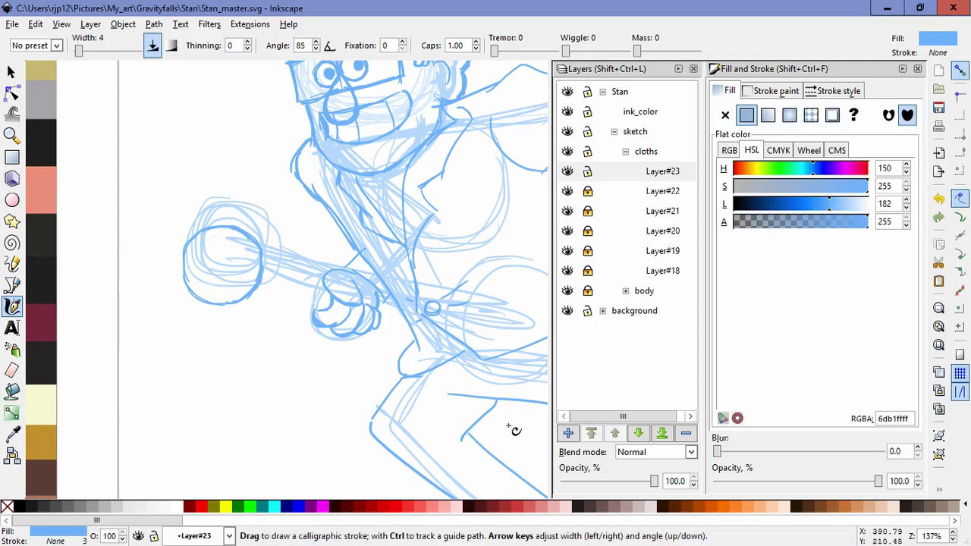
Step: Add a layer above Layer#23 and draw the upper and lower edges of the cane's shaft with calligraphic strokes
click(568, 432)
click(537, 334)
drag(263, 271, 269, 267)
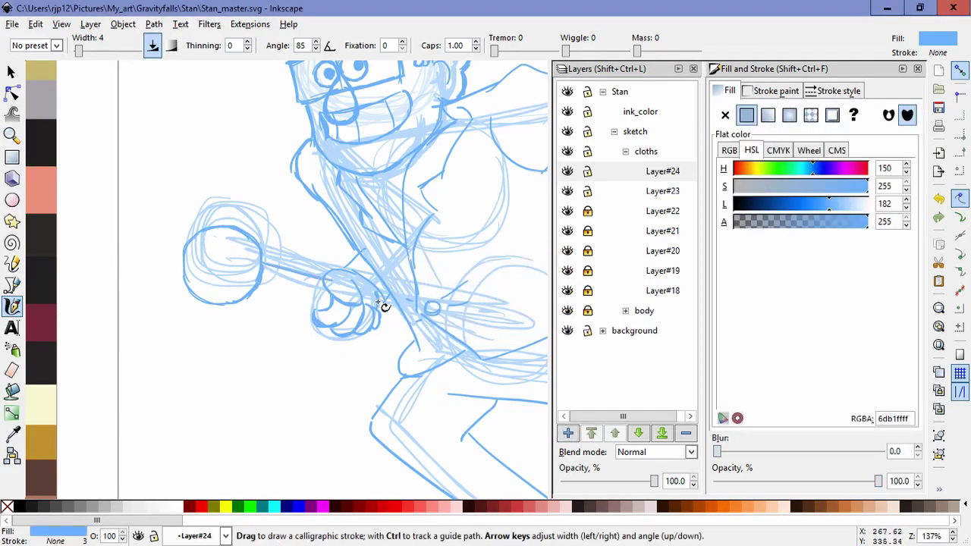
drag(256, 288, 331, 307)
drag(256, 291, 417, 329)
Step: Shift the knob and shaft strokes slightly to the left and delete a surplus stroke from the shaft's lower edge
click(11, 70)
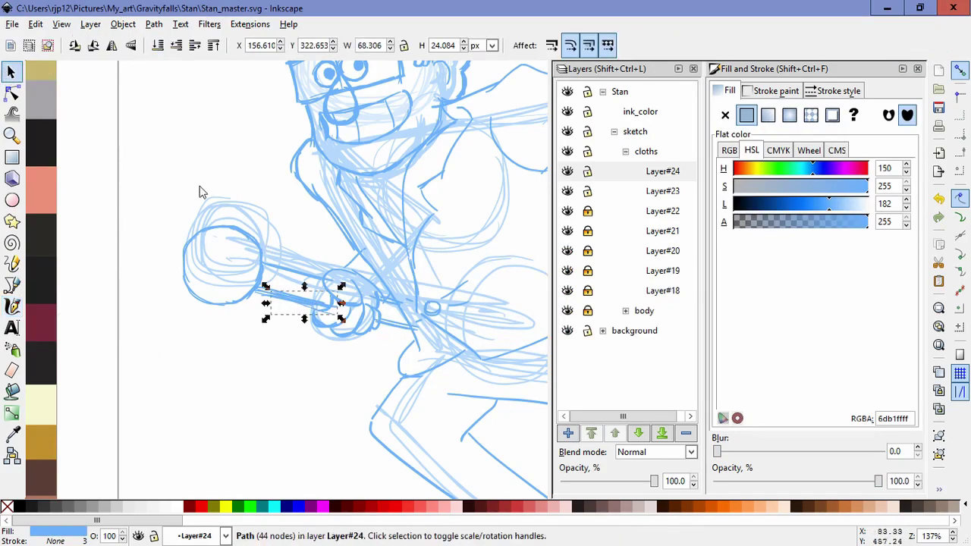
drag(148, 186, 465, 405)
mouse_move(240, 300)
mouse_down()
mouse_move(233, 303)
mouse_move(257, 412)
mouse_move(239, 422)
mouse_up()
click(230, 365)
key(Delete)
Step: Pull the extra strokes away from the shaft's lower edge and fit the remaining line between knob and fist
mouse_move(272, 298)
mouse_down()
mouse_move(259, 320)
mouse_move(254, 381)
mouse_up()
key(Tab)
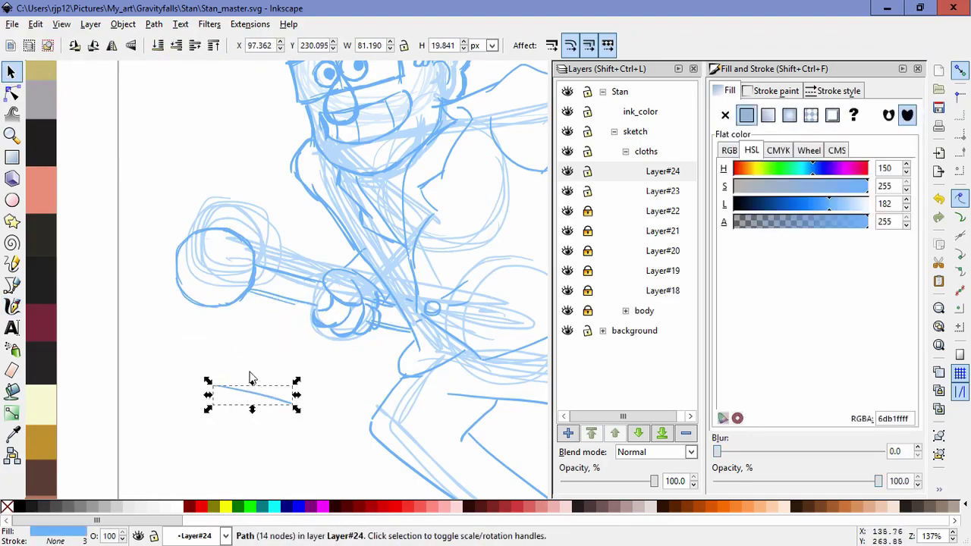
key(Tab)
key(Tab)
key(Tab)
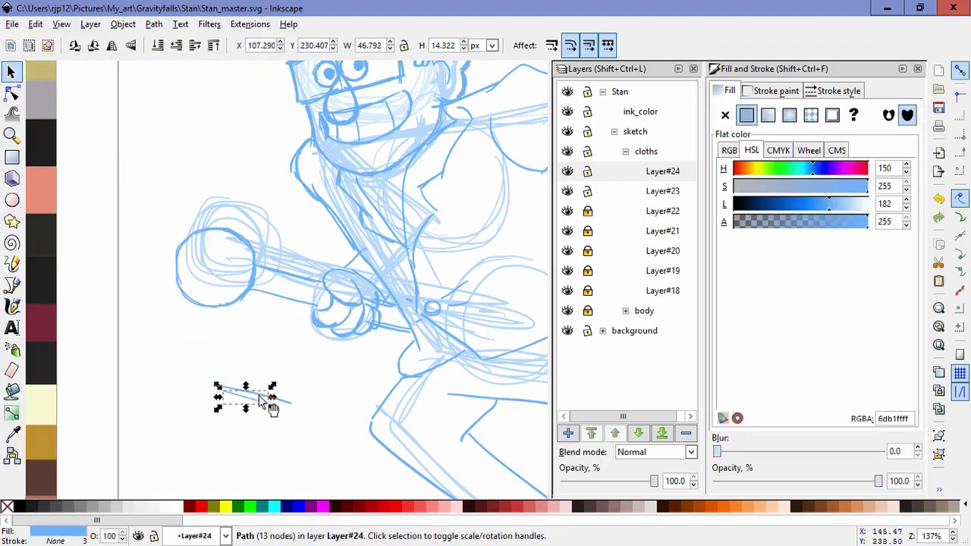
drag(289, 302, 287, 308)
click(272, 355)
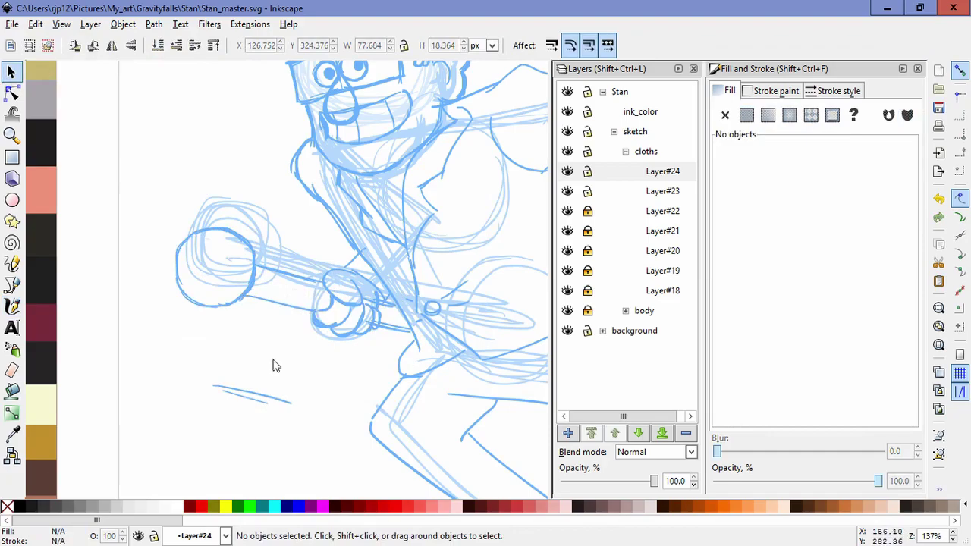
Step: Move a spare stroke to the shaft's lower edge beyond the fist and delete the leftover stroke below the cane
click(276, 400)
drag(276, 403, 396, 330)
click(371, 359)
click(264, 401)
drag(252, 399, 395, 328)
drag(394, 327, 403, 328)
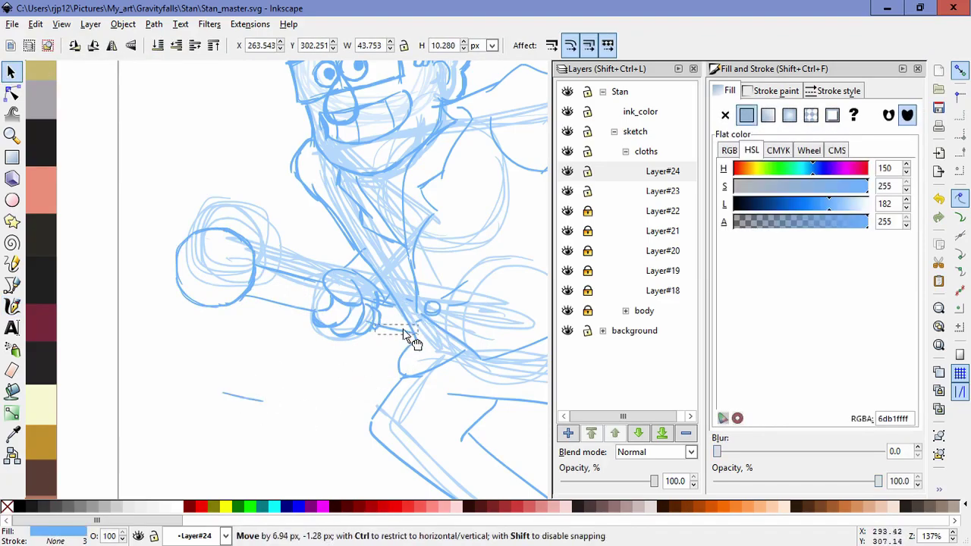
click(367, 360)
click(261, 400)
key(Delete)
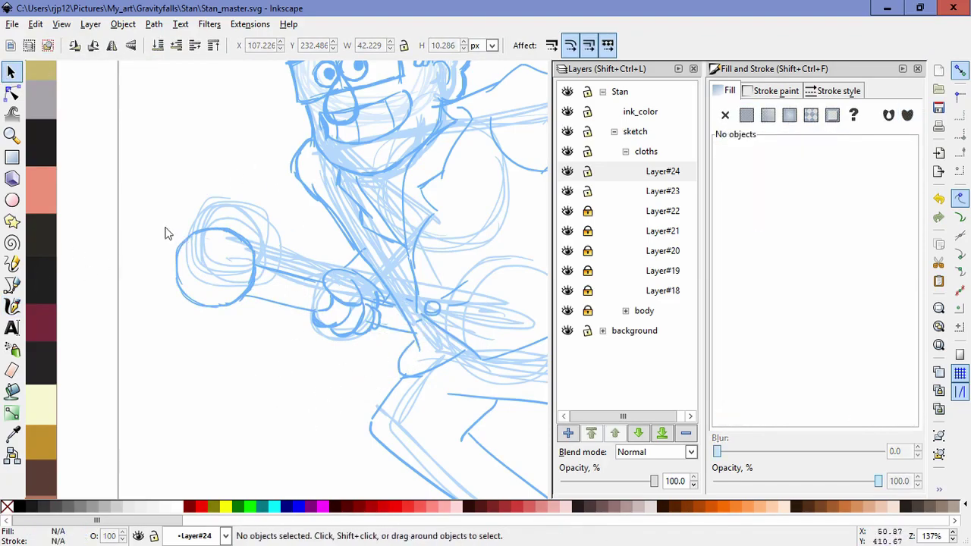
Step: Align the shaft's upper and lower lines with the knob and the fist, and delete the spare upper stroke
drag(147, 207, 253, 323)
drag(303, 291, 302, 283)
drag(305, 277, 297, 205)
click(267, 274)
drag(251, 265, 251, 261)
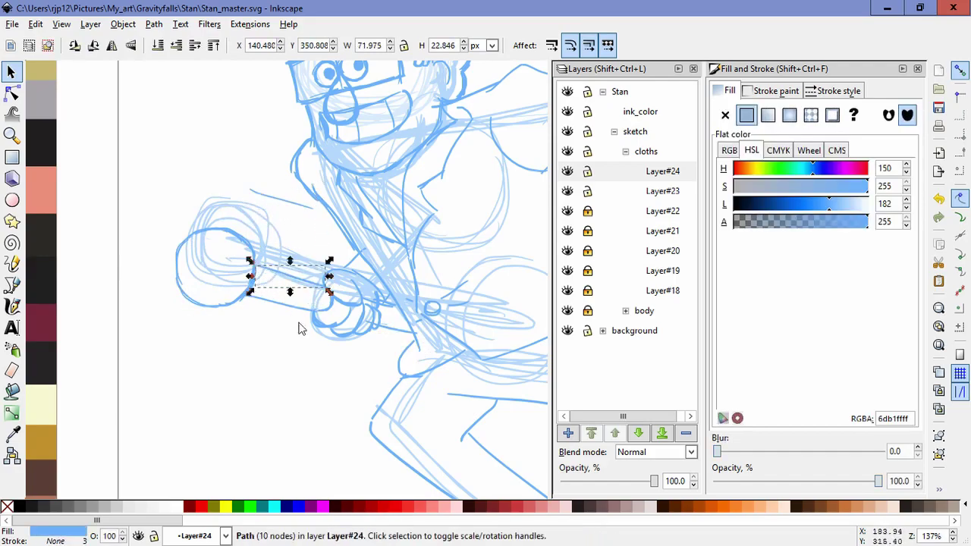
click(303, 308)
drag(321, 317, 323, 315)
drag(237, 291, 244, 289)
drag(277, 198, 197, 128)
key(Delete)
Step: Delete the surplus shaft strokes between the fist and the torso, keeping a single lower line
drag(413, 264, 449, 222)
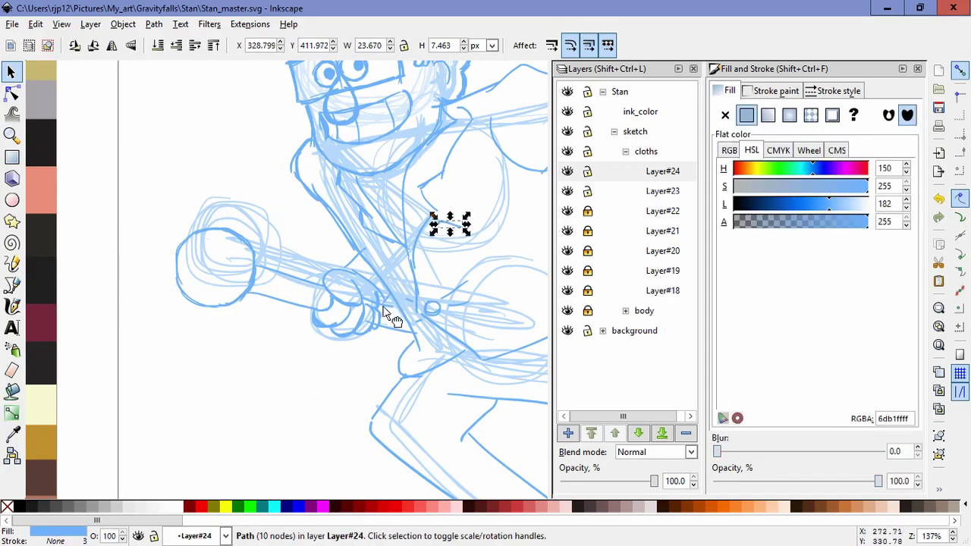
drag(385, 305, 363, 294)
key(Delete)
click(395, 328)
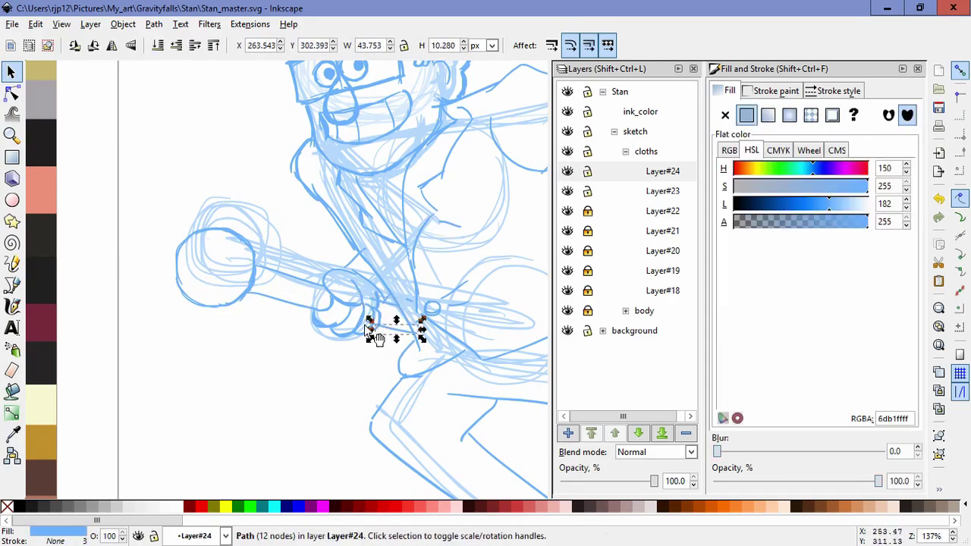
mouse_move(369, 338)
mouse_down()
mouse_move(396, 326)
mouse_move(396, 317)
mouse_move(373, 318)
mouse_move(422, 276)
mouse_up()
key(Delete)
click(395, 345)
key(Escape)
click(449, 224)
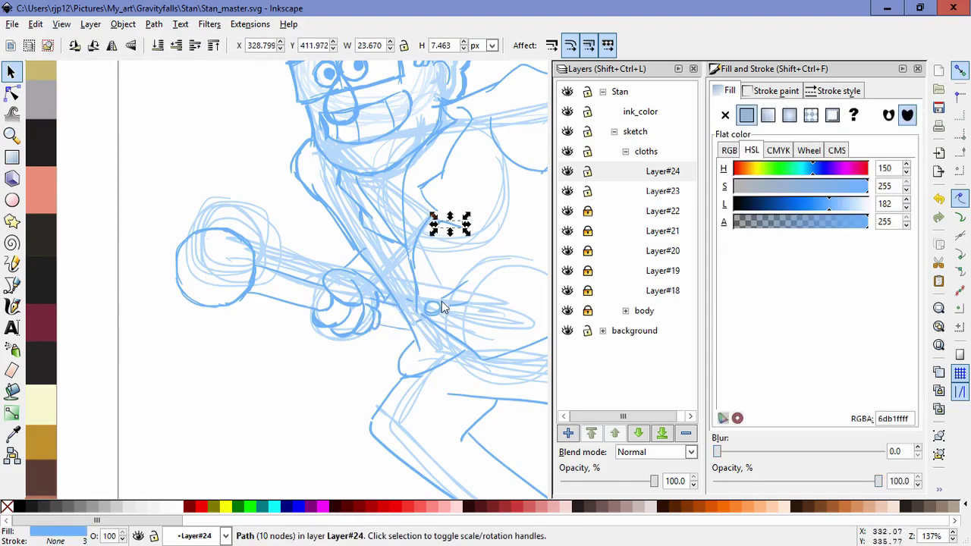
key(Delete)
Step: Lock the finished cane layers and add a new layer above Layer#24
key(c)
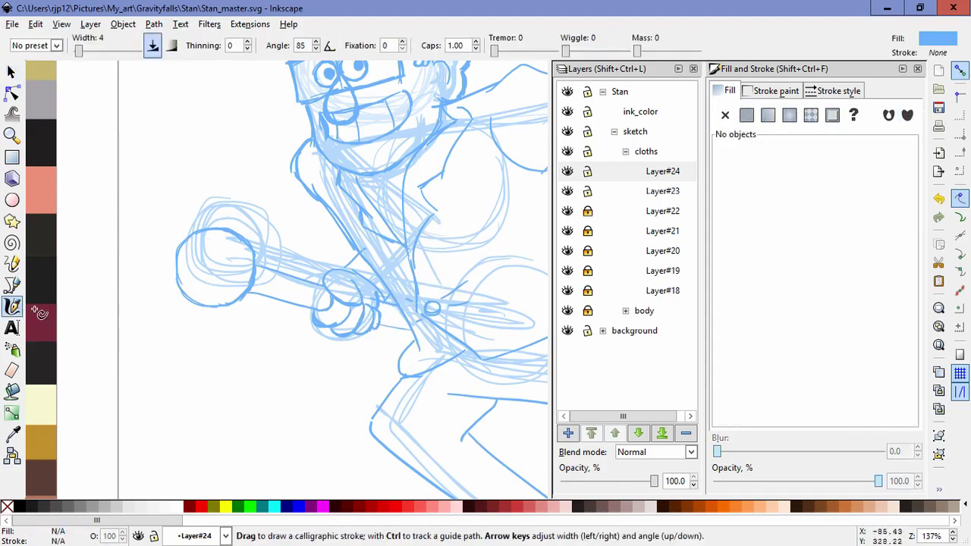
click(587, 171)
key(ctrl+shift+n)
key(Return)
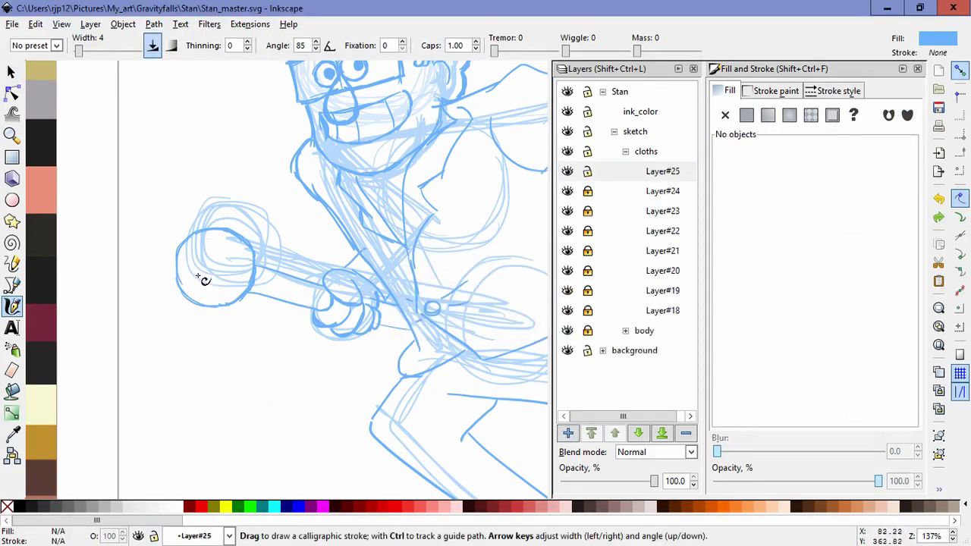
Step: Draw a small oval in the lower part of the cane knob, undoing unsatisfactory changes
mouse_move(199, 278)
mouse_down()
mouse_move(232, 297)
mouse_move(187, 285)
mouse_move(221, 305)
mouse_move(238, 277)
mouse_move(243, 295)
mouse_move(217, 255)
mouse_up()
click(11, 72)
click(221, 270)
click(216, 269)
key(ctrl+z)
key(ctrl+z)
key(ctrl+z)
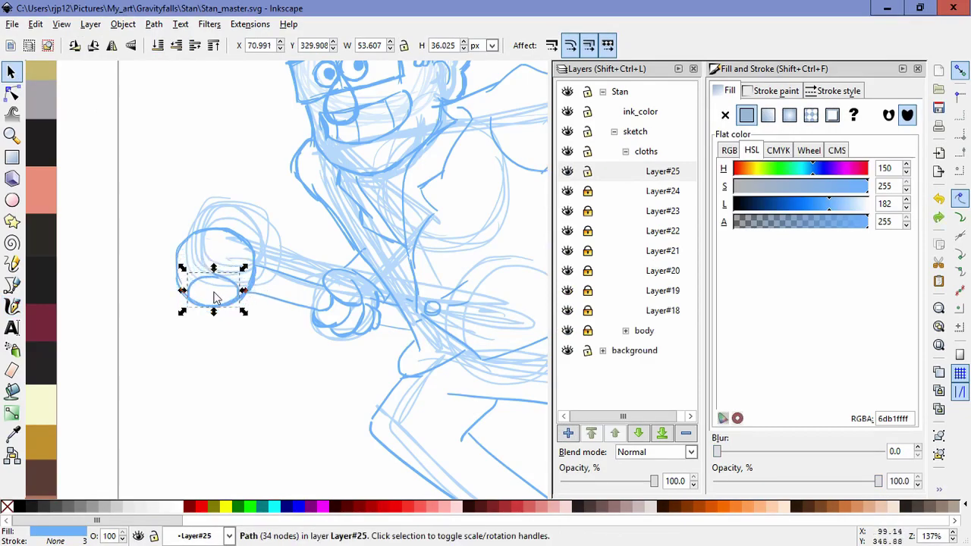
Step: Rotate, narrow and move the oval so it sits tilted inside the knob's lower-left edge
click(195, 284)
drag(182, 292, 236, 312)
key(Escape)
click(229, 287)
mouse_move(231, 295)
mouse_down()
mouse_move(235, 310)
mouse_move(228, 286)
mouse_up()
click(223, 297)
drag(222, 289, 226, 287)
key(Escape)
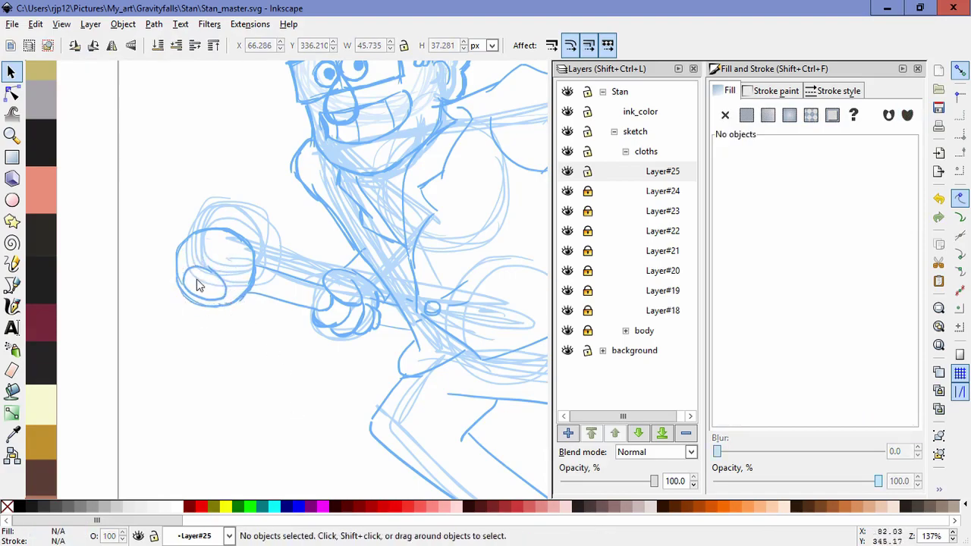
Step: Add a layer above Layer#25 and draw two small circles side by side inside the knob's oval
click(567, 434)
key(Return)
click(13, 305)
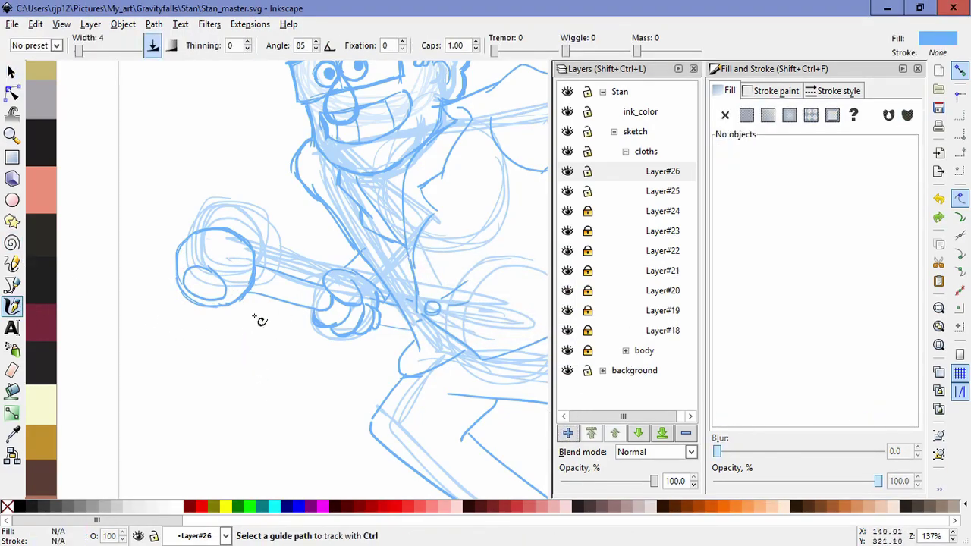
scroll(271, 362, up, 3)
mouse_move(130, 265)
mouse_down()
mouse_move(124, 284)
mouse_move(148, 296)
mouse_up()
mouse_move(133, 263)
mouse_down()
mouse_move(150, 273)
mouse_move(145, 297)
mouse_move(165, 310)
mouse_move(159, 292)
mouse_move(173, 305)
mouse_up()
Step: Fit the two small circles inside the knob's oval and lock Layer#25
click(11, 72)
drag(82, 226, 103, 262)
click(588, 192)
click(154, 278)
click(222, 397)
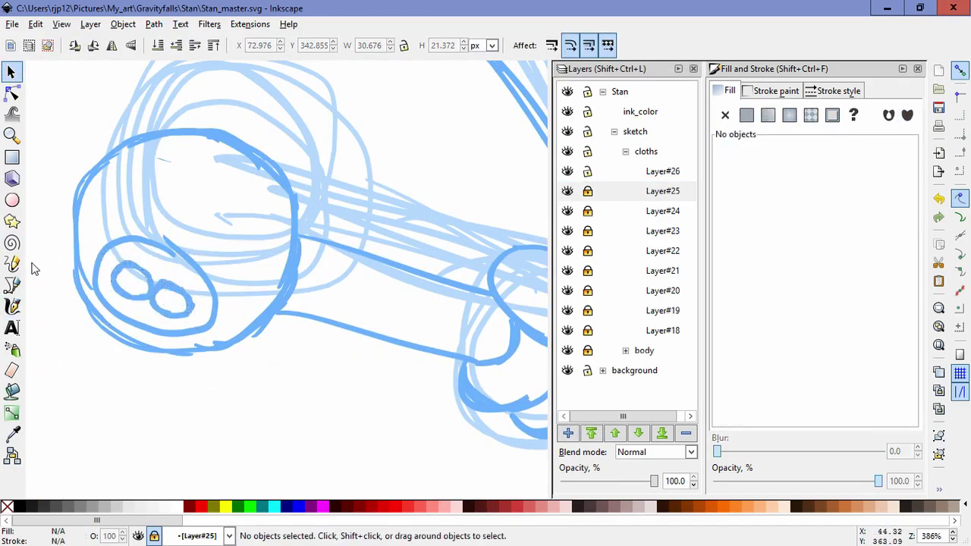
Step: On Layer#26, draw a curved line across the cane's shaft just beside the knob, redoing the first attempt
click(13, 306)
click(622, 173)
mouse_move(335, 245)
mouse_down()
mouse_move(331, 307)
mouse_move(315, 321)
mouse_up()
key(ctrl+z)
drag(336, 282, 319, 317)
key(space)
drag(212, 332, 207, 332)
scroll(306, 402, down, 5)
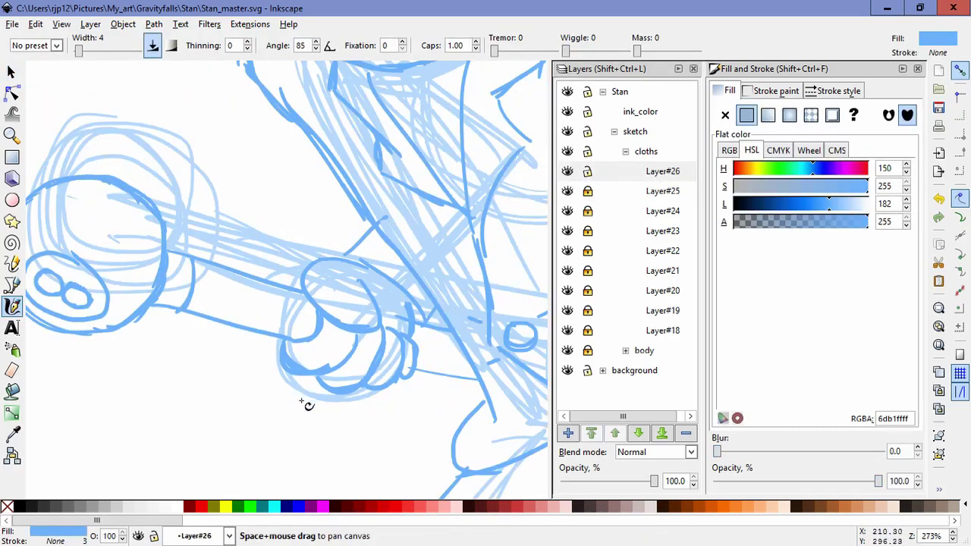
Step: Lock Layer#26 and add a new layer above it for the hat
click(619, 176)
click(568, 433)
click(534, 320)
scroll(214, 265, up, 4)
key(space)
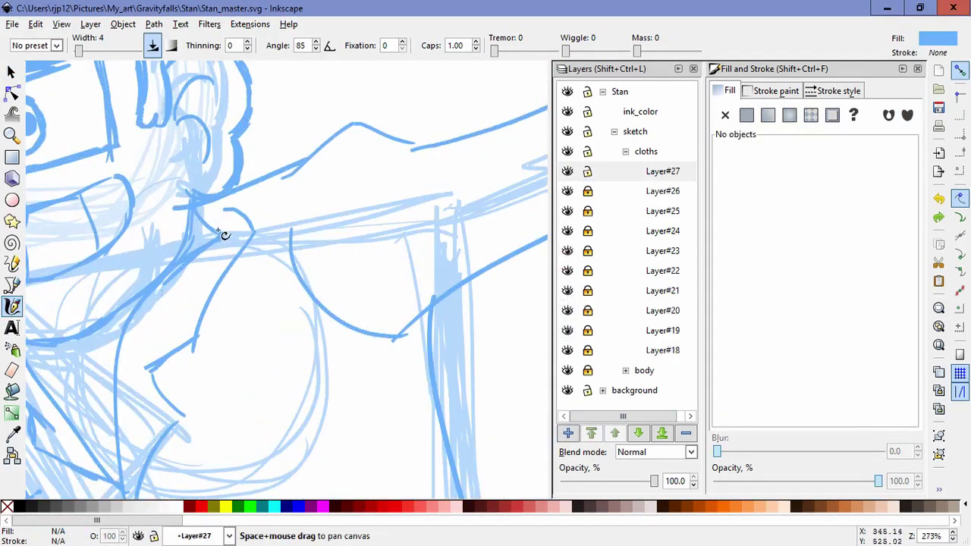
Step: Draw the left side, right side and top edge of the hat over its rough sketch with calligraphic strokes
mouse_move(210, 182)
mouse_down()
mouse_move(367, 311)
mouse_move(387, 393)
mouse_up()
drag(63, 179, 82, 340)
drag(352, 276, 370, 275)
drag(341, 92, 422, 266)
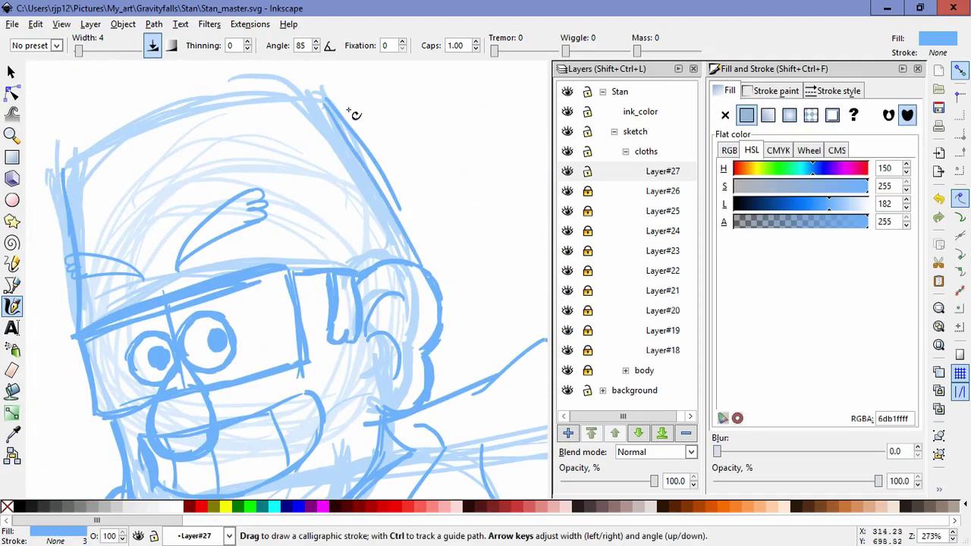
drag(354, 108, 440, 282)
drag(69, 162, 320, 89)
click(567, 391)
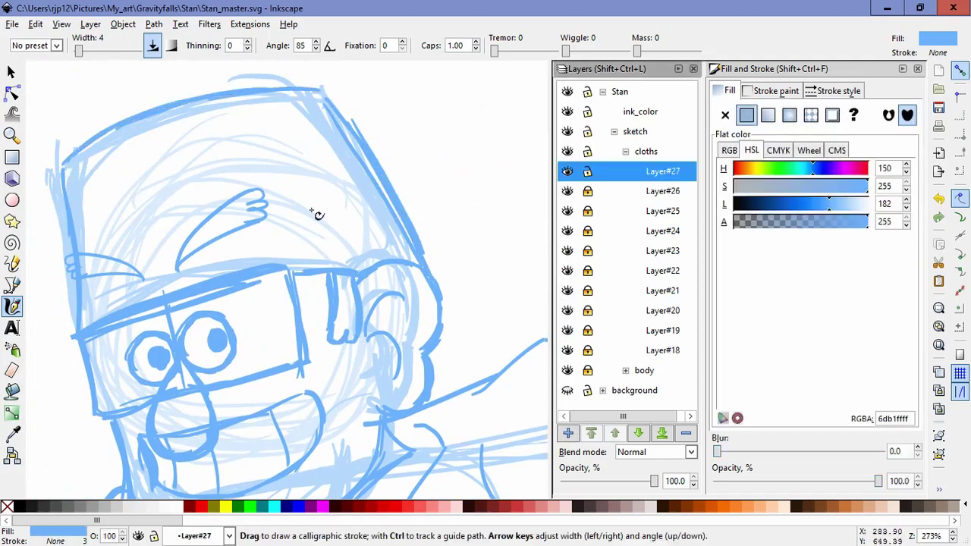
Step: Add a layer above Layer#27 and draw the curved, pointed emblem on the hat's front, undoing bad strokes
click(568, 434)
key(Return)
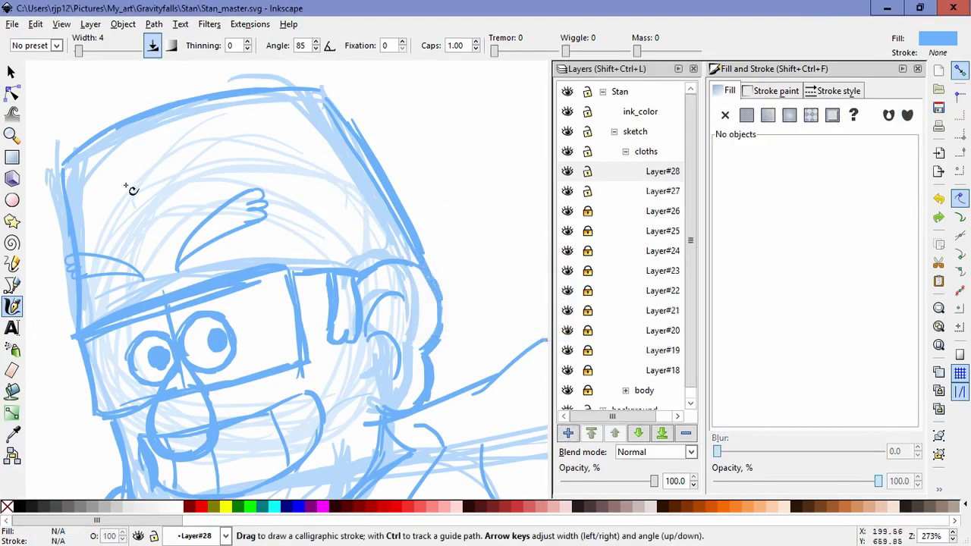
mouse_move(105, 198)
mouse_down()
mouse_move(135, 192)
mouse_move(153, 223)
mouse_move(125, 243)
mouse_up()
key(ctrl+z)
mouse_move(117, 202)
mouse_down()
mouse_move(152, 221)
mouse_move(136, 165)
mouse_move(179, 160)
mouse_up()
key(ctrl+z)
key(ctrl+z)
drag(161, 156, 192, 179)
mouse_move(123, 245)
mouse_down()
mouse_move(141, 262)
mouse_move(172, 266)
mouse_up()
drag(201, 228, 183, 254)
drag(189, 176, 202, 149)
mouse_move(202, 149)
mouse_down()
mouse_move(224, 247)
mouse_move(203, 226)
mouse_up()
Step: Lock Layer#27, scale the hat emblem down slightly and delete its surplus stroke
click(12, 73)
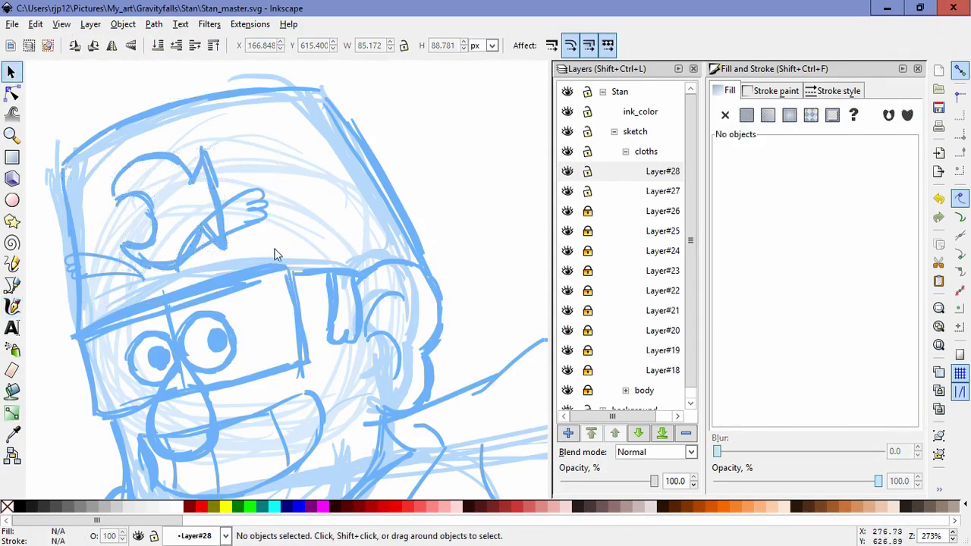
drag(273, 255, 94, 145)
click(587, 192)
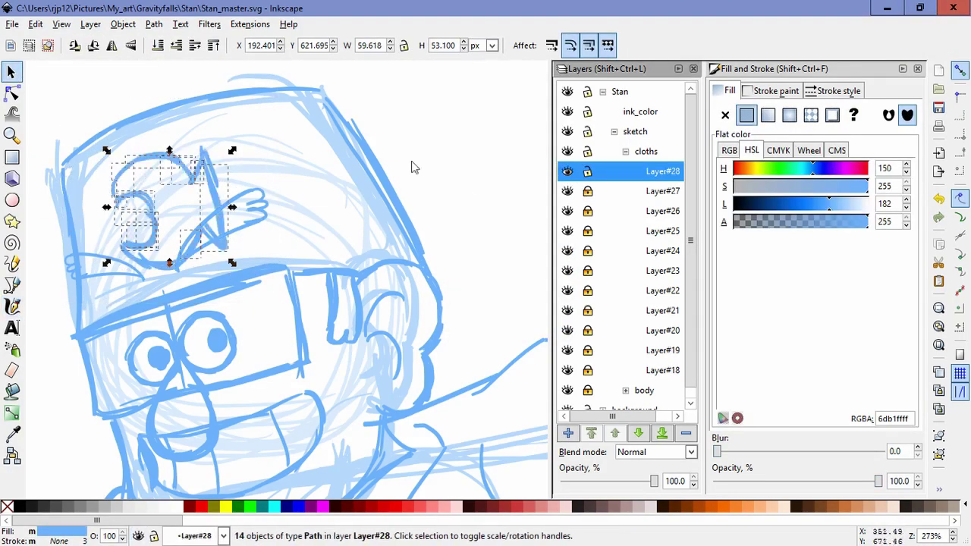
key(ctrl+a)
drag(231, 142, 223, 151)
drag(204, 184, 244, 133)
click(246, 153)
key(Delete)
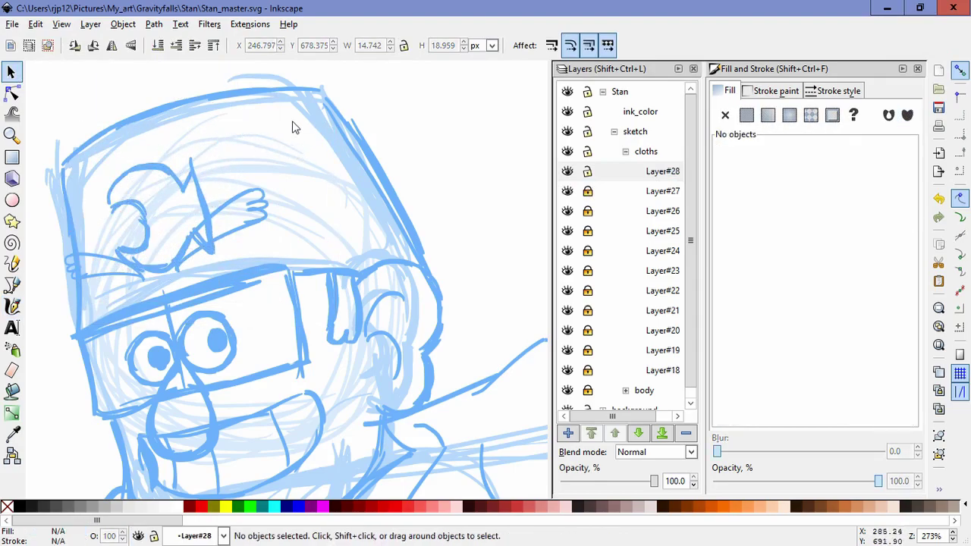
Step: Add a layer above Layer#28 and draw the hat's tassel hanging from its upper-right corner down the back edge
click(13, 306)
click(569, 433)
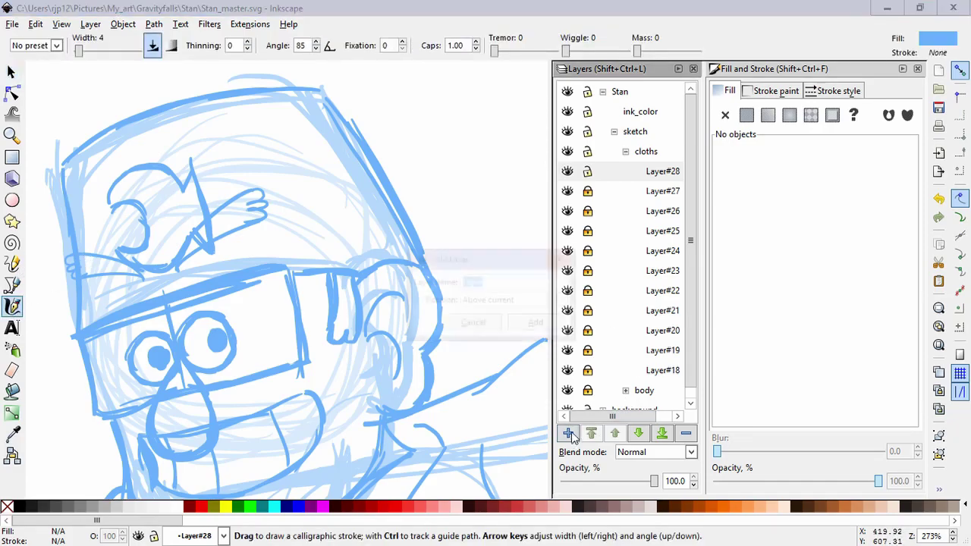
key(Return)
mouse_move(326, 73)
mouse_down()
mouse_move(338, 67)
mouse_move(357, 123)
mouse_move(462, 306)
mouse_move(466, 281)
mouse_up()
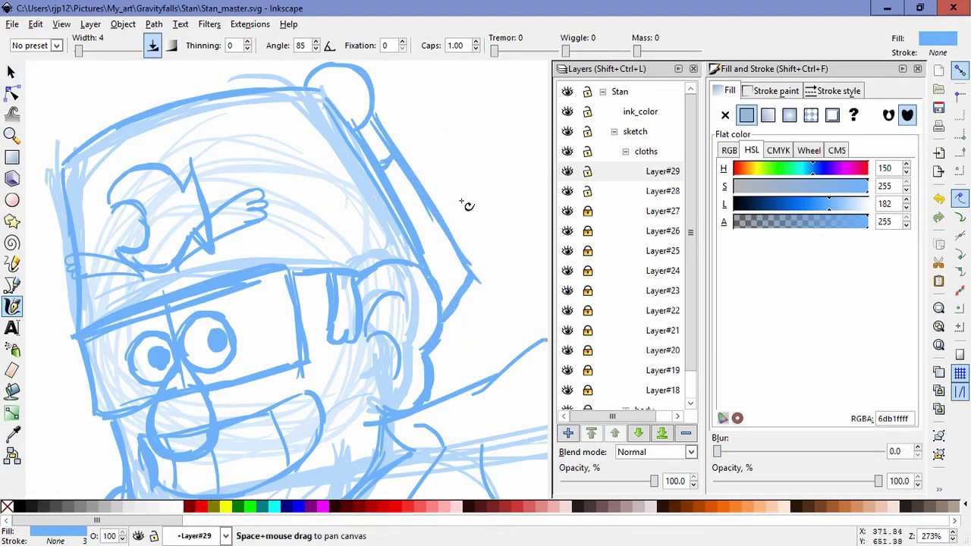
scroll(468, 204, down, 2)
scroll(432, 271, up, 2)
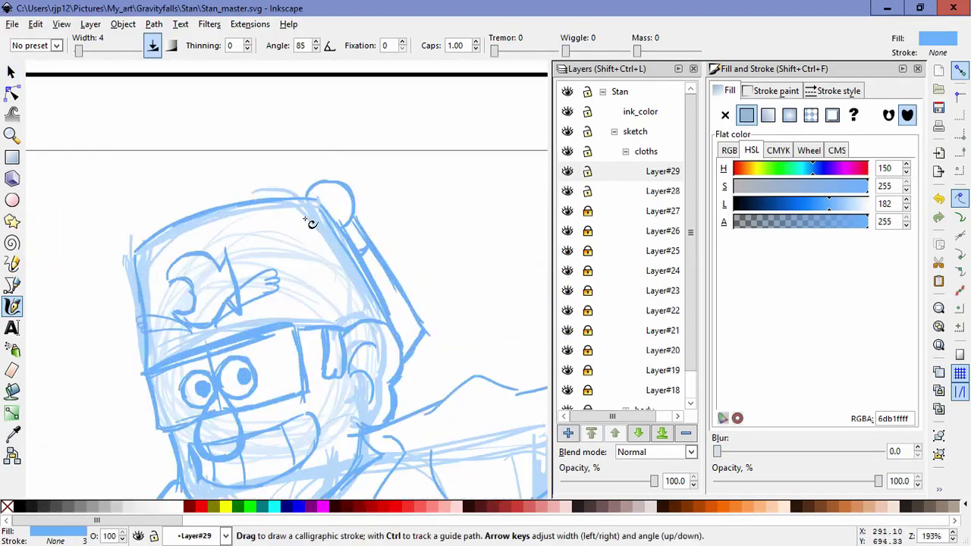
Step: Hide the rough layers Layer, Layer#1 and Layer#2 in the body group and the four lowest layers of its head group
scroll(387, 245, down, 5)
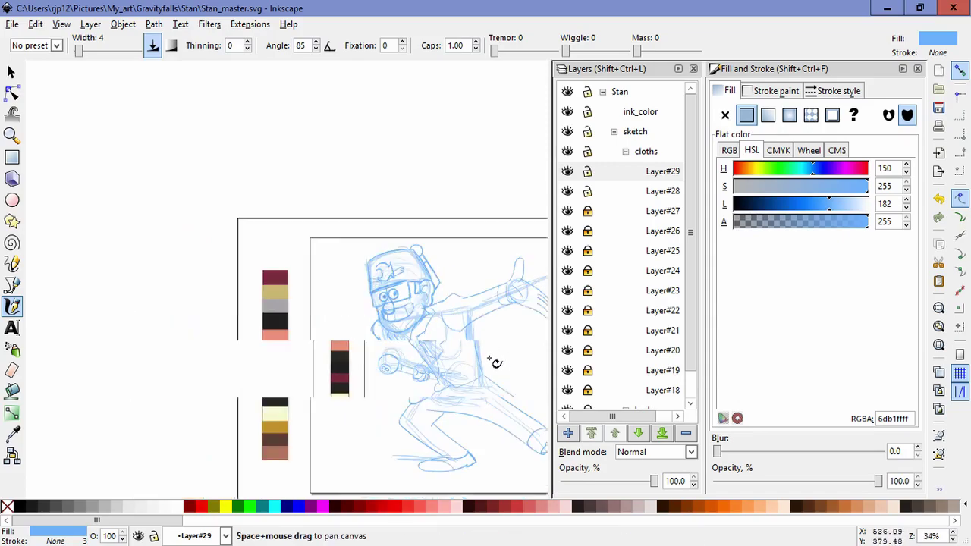
click(625, 151)
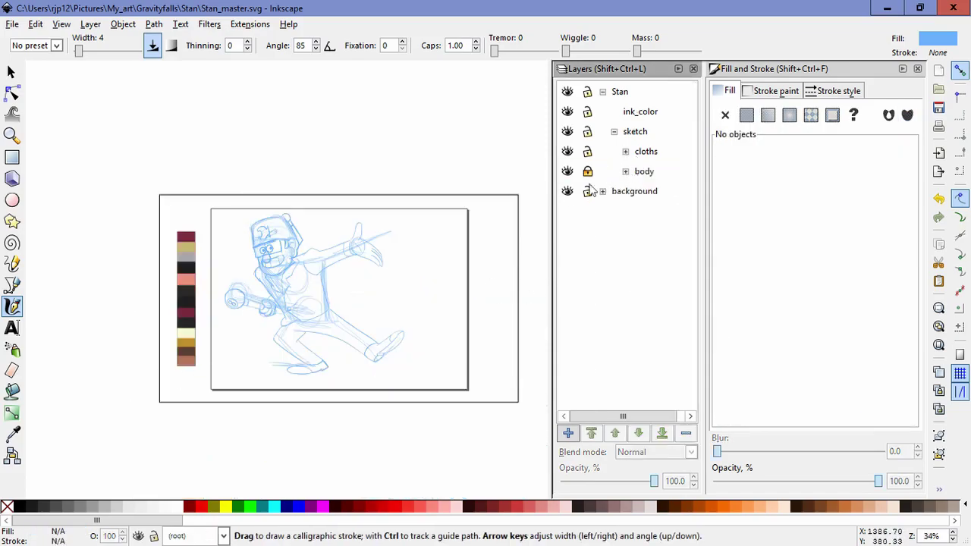
click(626, 172)
click(567, 291)
click(567, 271)
click(567, 250)
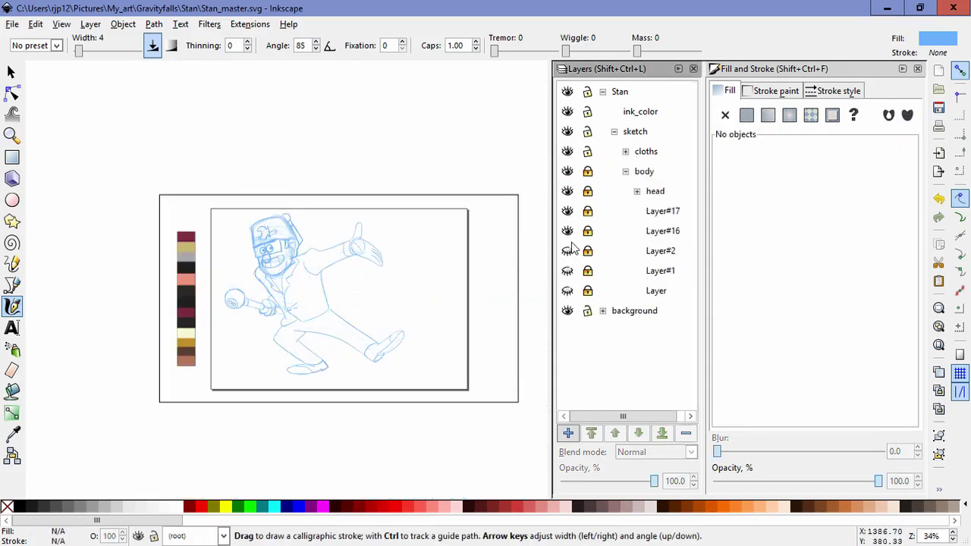
click(634, 191)
scroll(591, 250, down, 5)
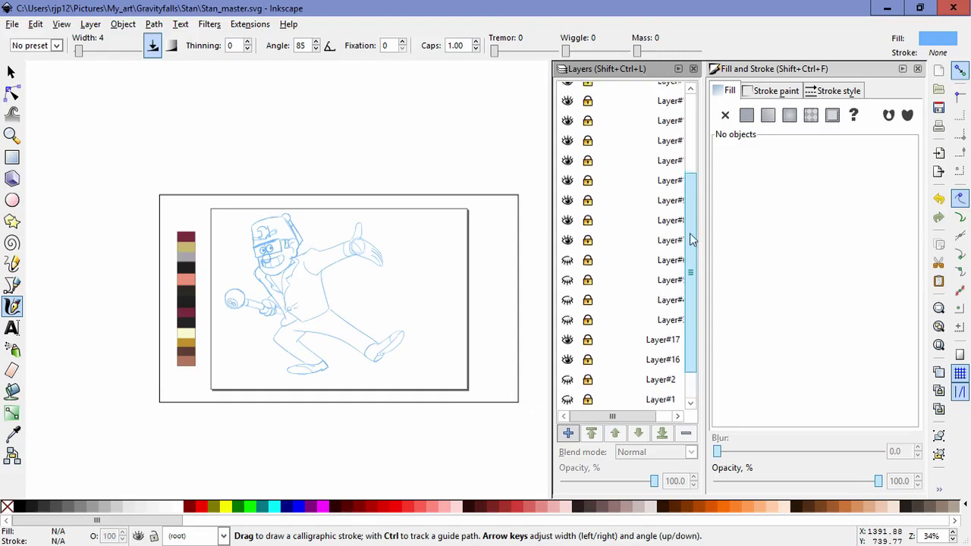
Step: Add a layer above Layer#8 in the head group and unlock it for drawing, undoing the test stroke
scroll(690, 233, up, 2)
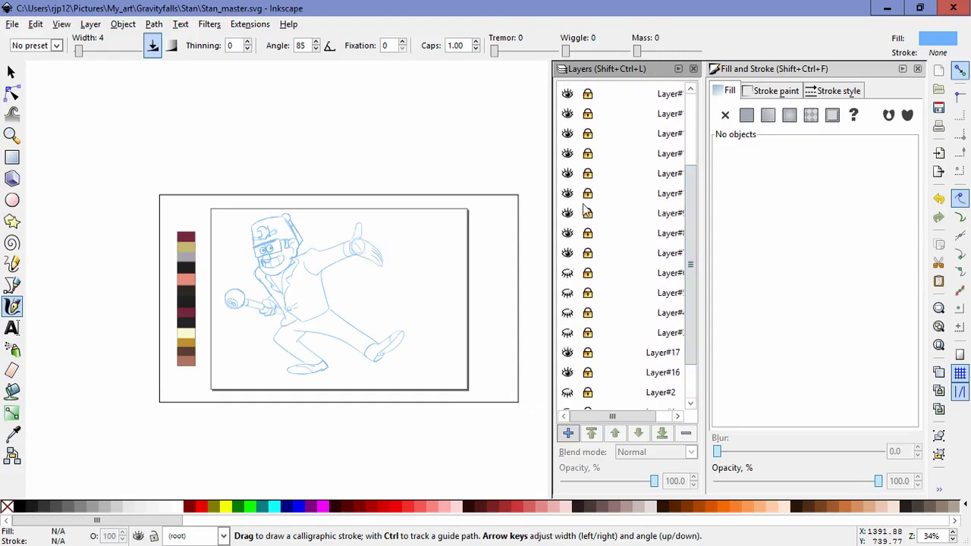
click(607, 235)
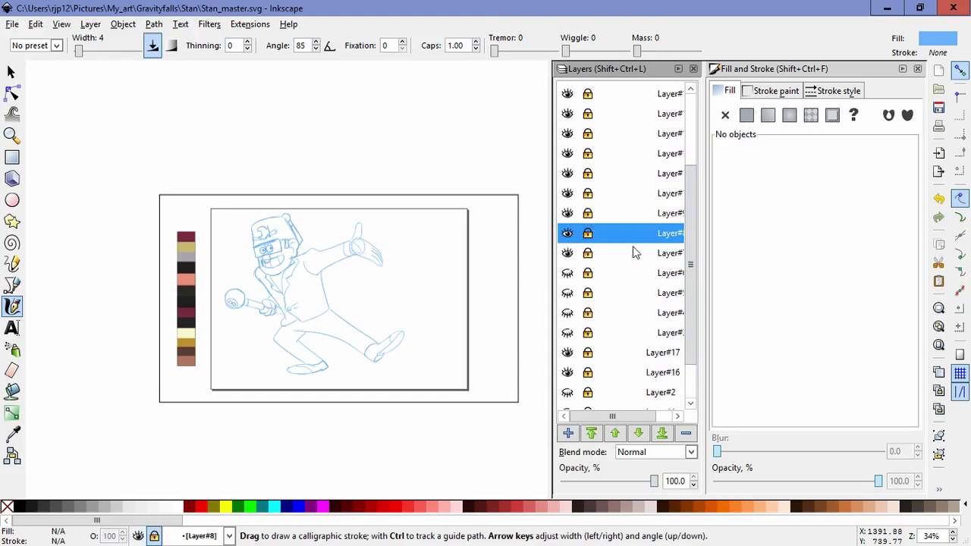
click(568, 433)
click(535, 323)
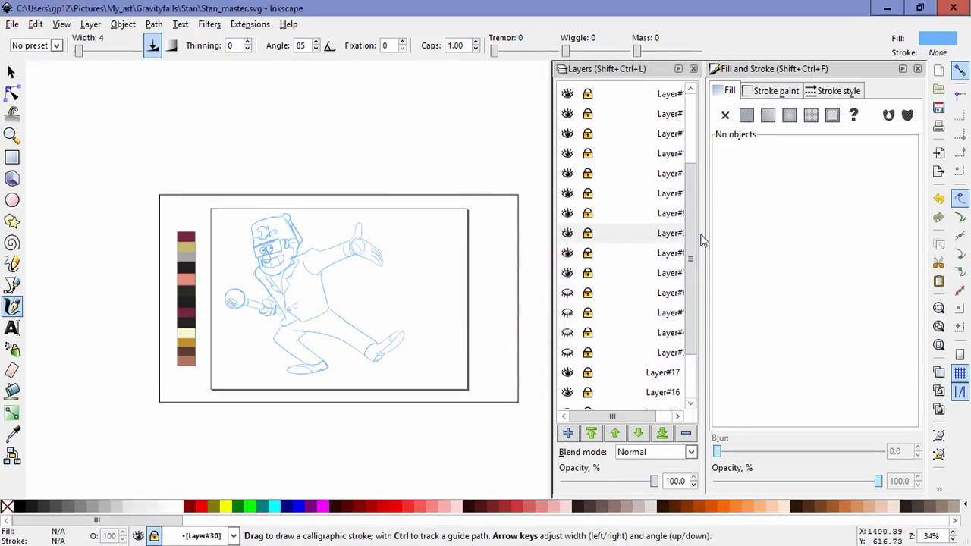
drag(691, 239, 691, 169)
click(568, 350)
click(568, 350)
click(588, 350)
drag(376, 243, 422, 350)
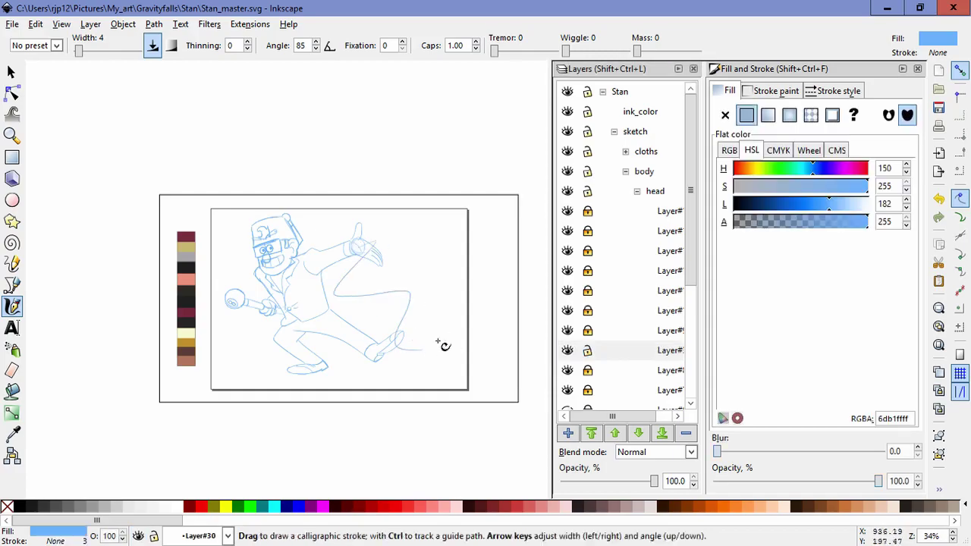
key(ctrl+z)
Step: Paint the inside of the nose white on Layer#30 to cover the lines behind it, and lower Layer#10 beneath that layer
scroll(313, 276, up, 4)
drag(185, 213, 329, 326)
scroll(329, 327, up, 2)
drag(217, 286, 209, 309)
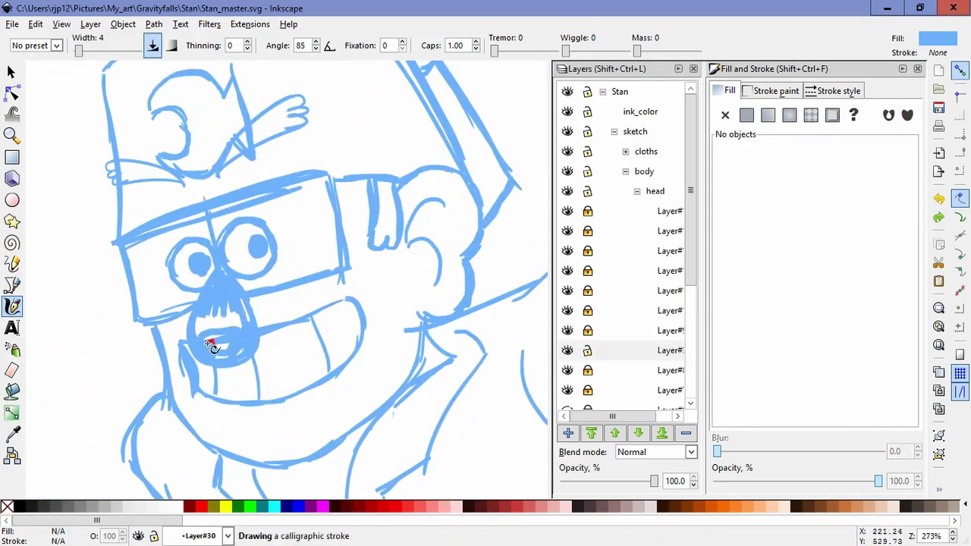
drag(249, 311, 251, 311)
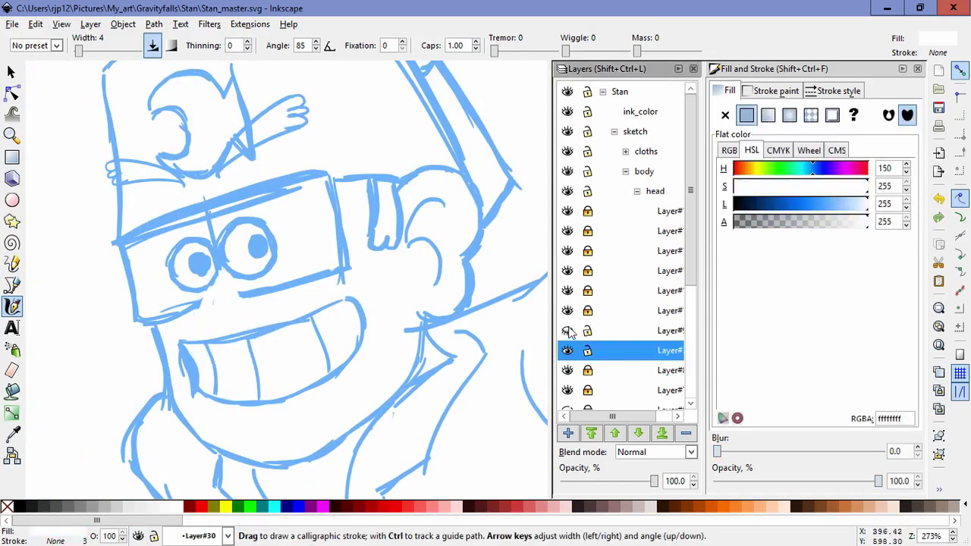
click(598, 311)
click(640, 433)
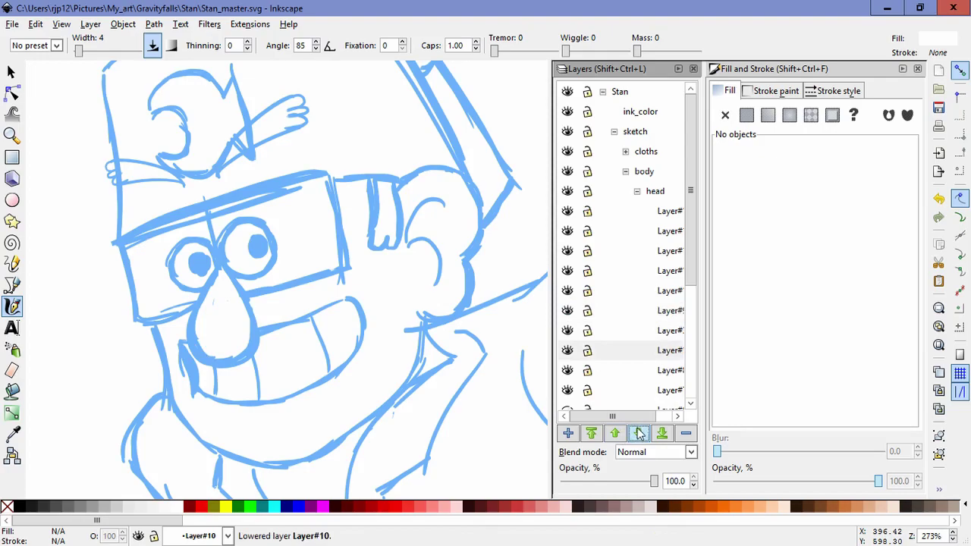
click(601, 335)
click(212, 302)
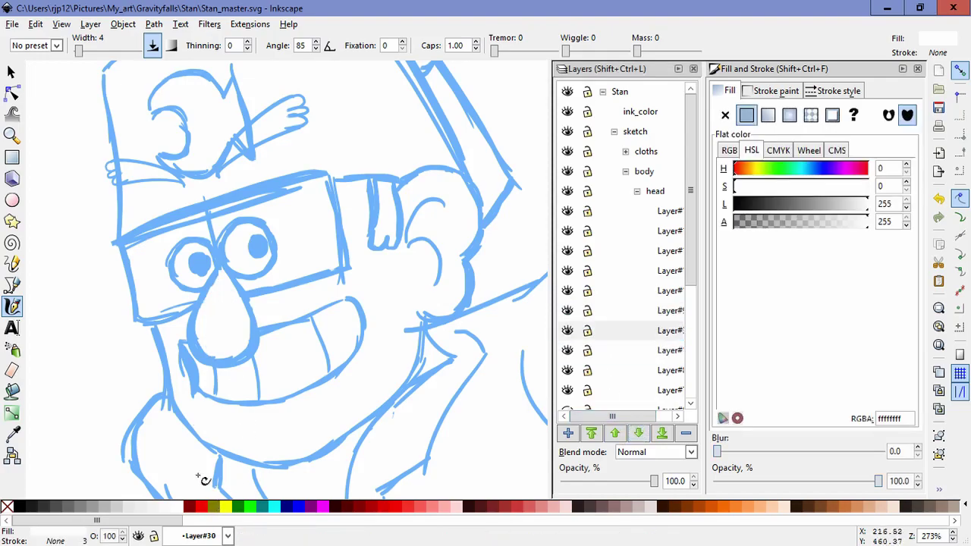
Step: Draw a short line about 15 px wide from the glasses' edge to the sideburn and colour it with the sketch's blue
click(12, 73)
click(57, 212)
shift+middle_click(103, 325)
shift+middle_click(98, 337)
shift+middle_click(93, 351)
shift+middle_click(92, 351)
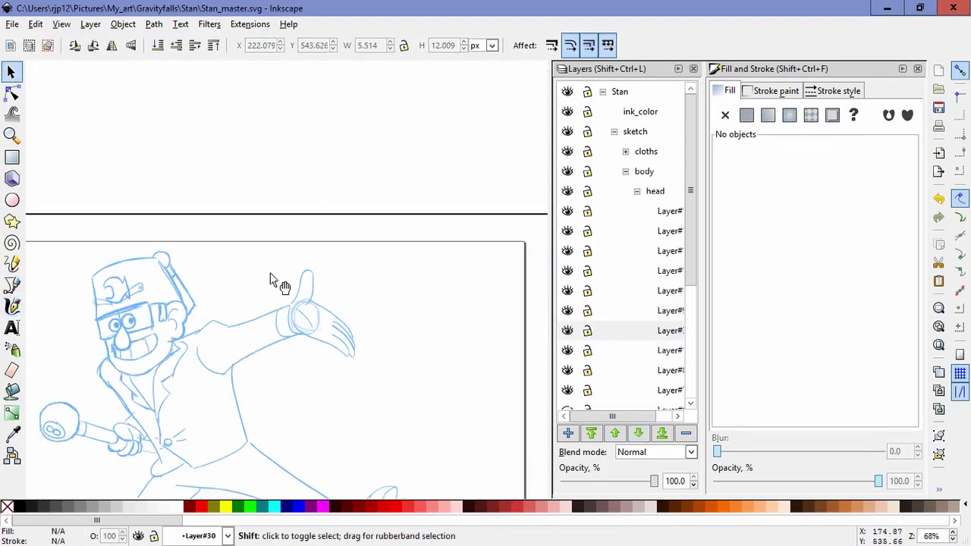
drag(271, 274, 332, 183)
scroll(303, 217, up, 3)
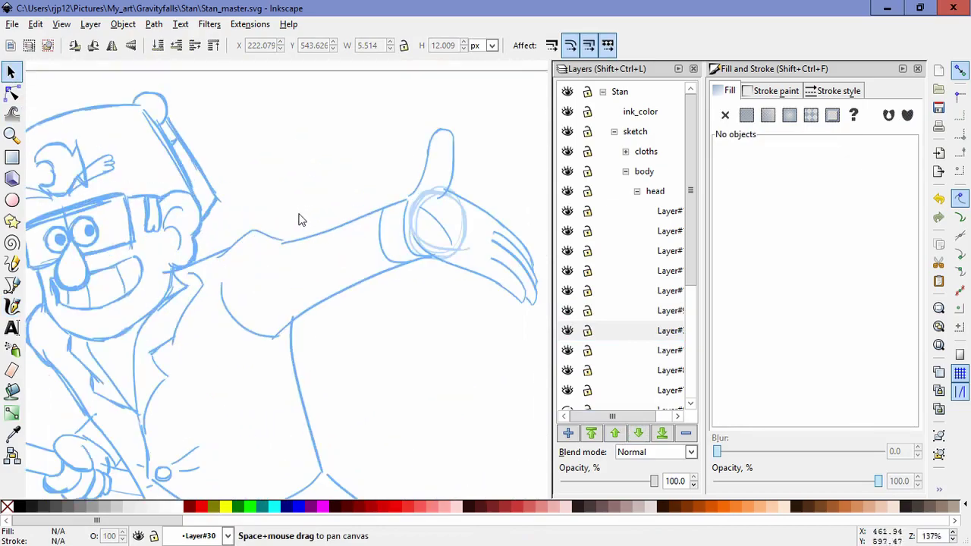
click(13, 306)
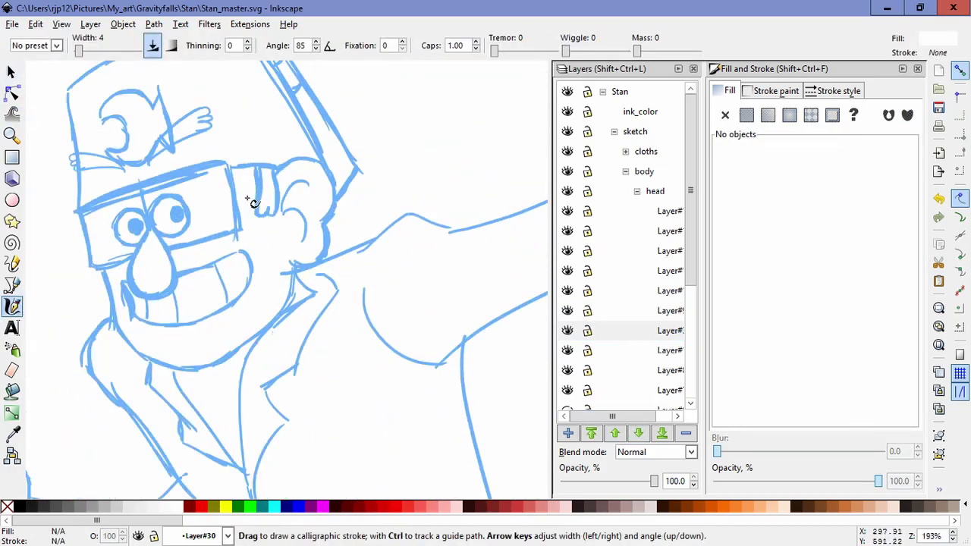
drag(255, 194, 267, 217)
key(d)
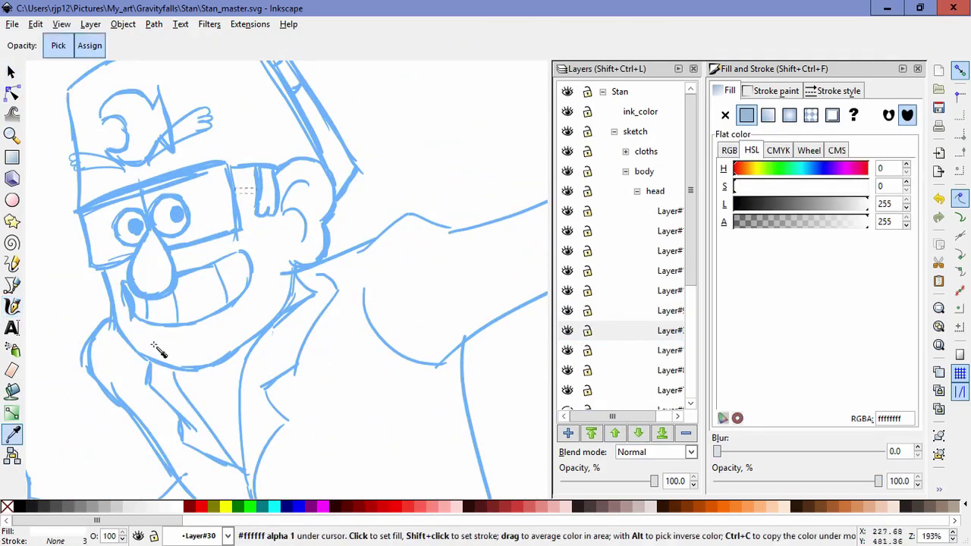
click(182, 288)
key(s)
click(486, 140)
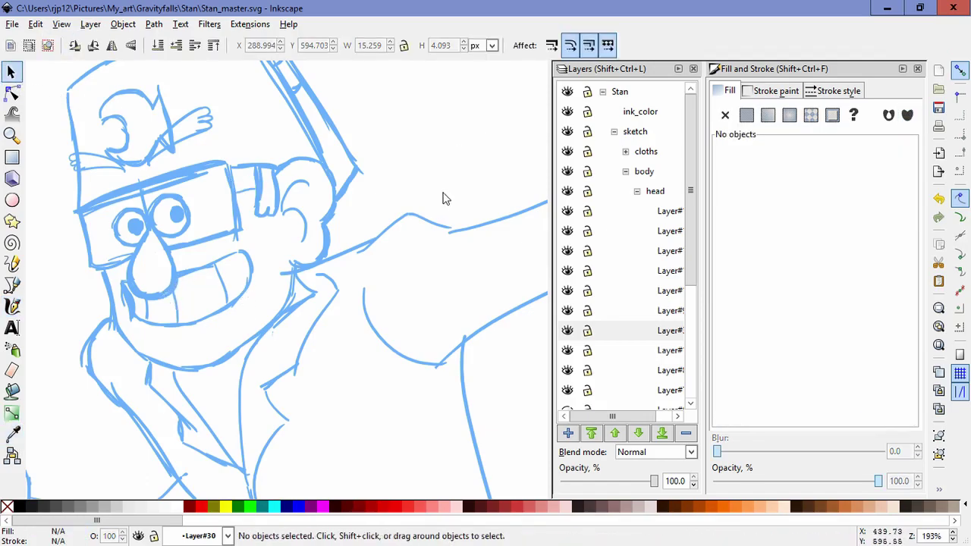
Step: Draw the curved edge of the face in front of the ear, from the sideburn down to the jaw, undoing the first attempt
key(c)
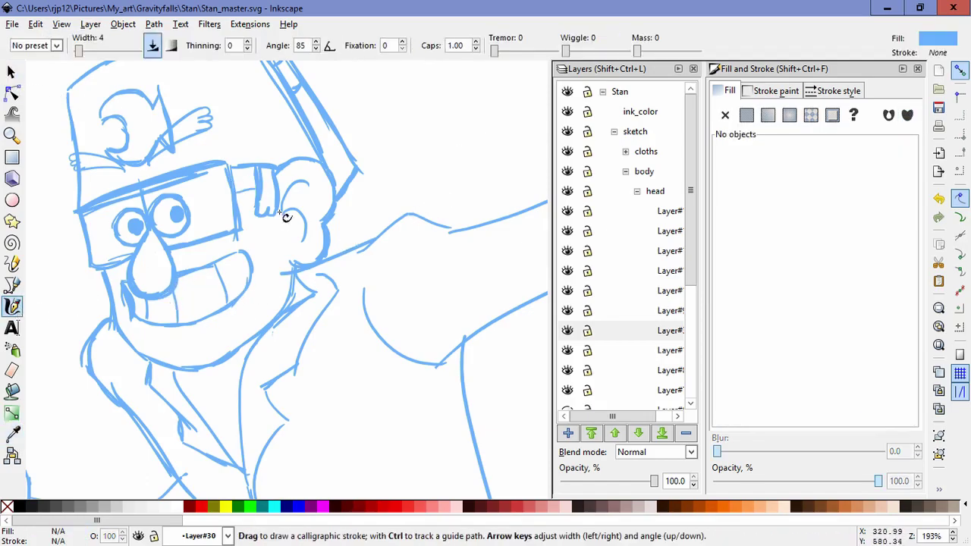
drag(283, 212, 288, 262)
key(ctrl+z)
key(space)
key(minus)
key(minus)
drag(284, 333, 291, 370)
scroll(295, 372, up, 2)
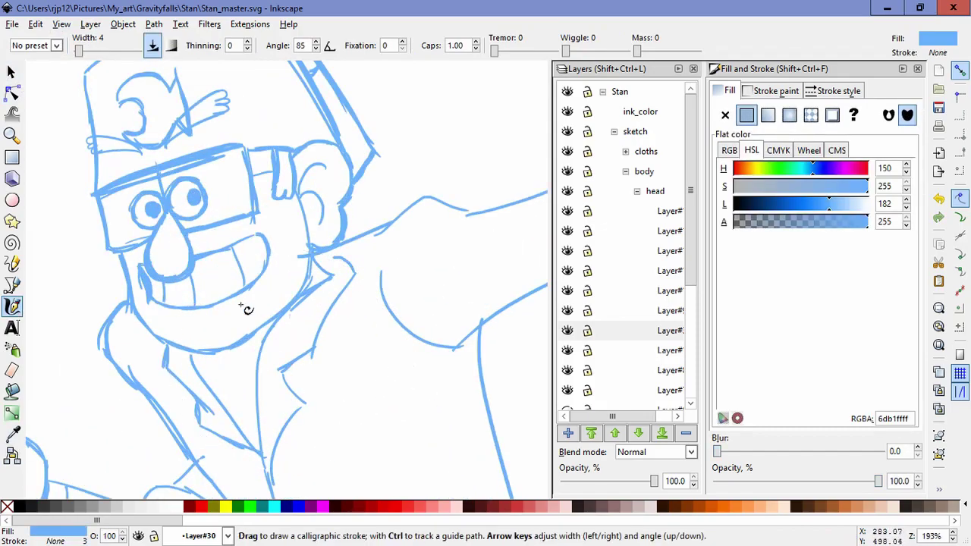
key(s)
drag(148, 297, 99, 309)
click(76, 331)
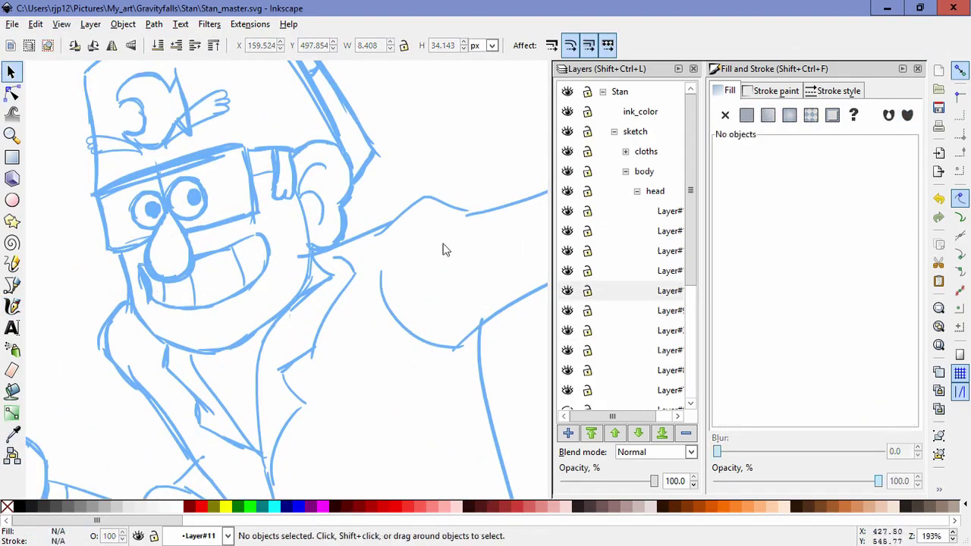
click(569, 290)
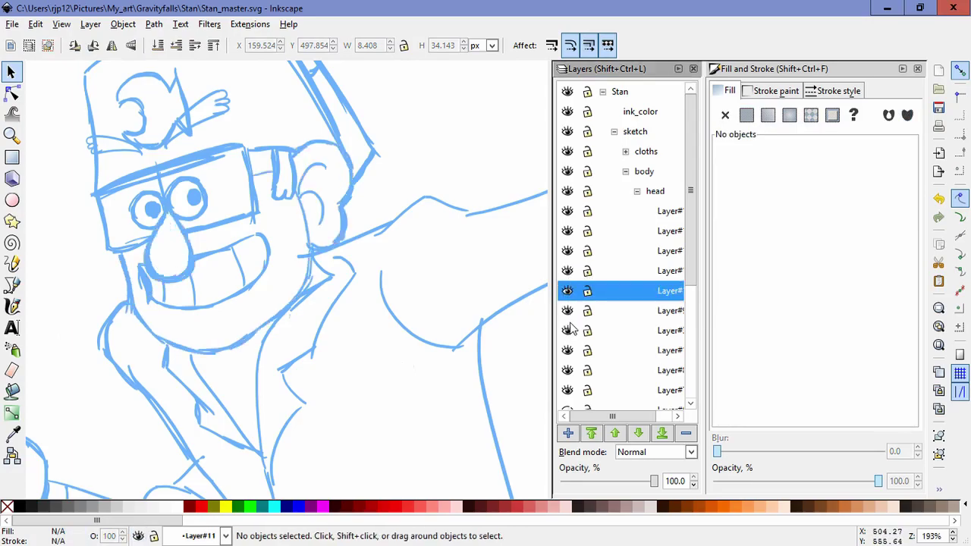
click(593, 350)
drag(149, 301, 89, 290)
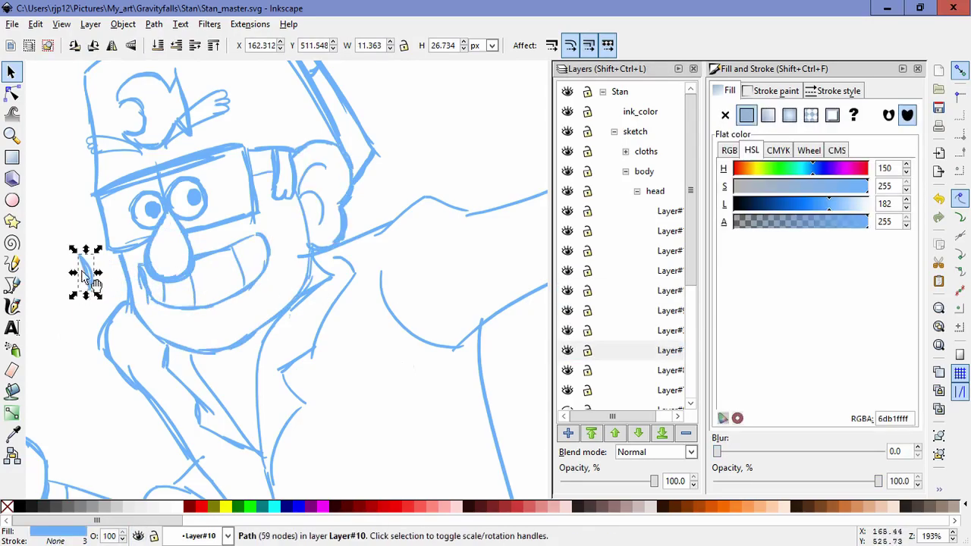
key(ctrl+z)
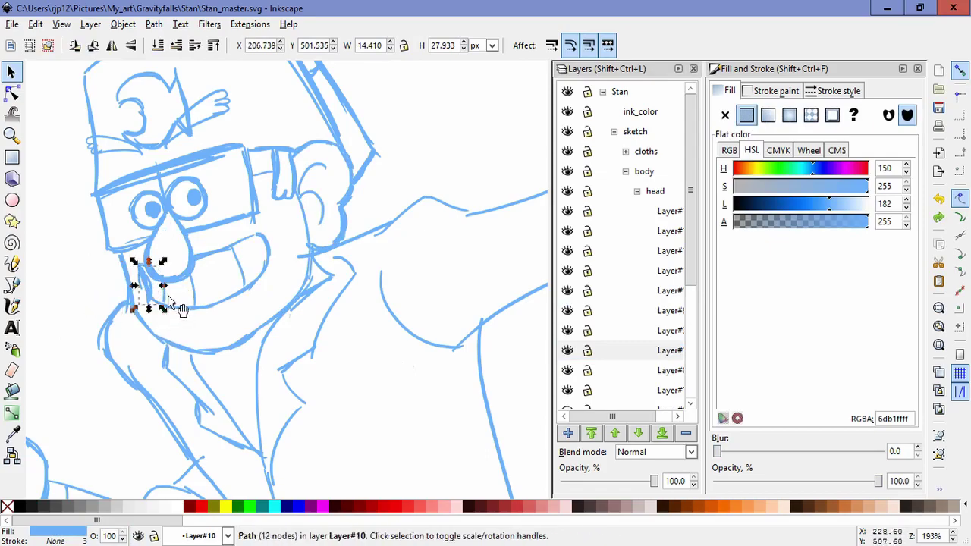
click(167, 296)
drag(132, 289, 79, 297)
key(ctrl+z)
Step: Delete the surplus strokes at the mouth's left corner on Layer#10, including the thick dark corner piece
click(189, 308)
drag(153, 307, 160, 303)
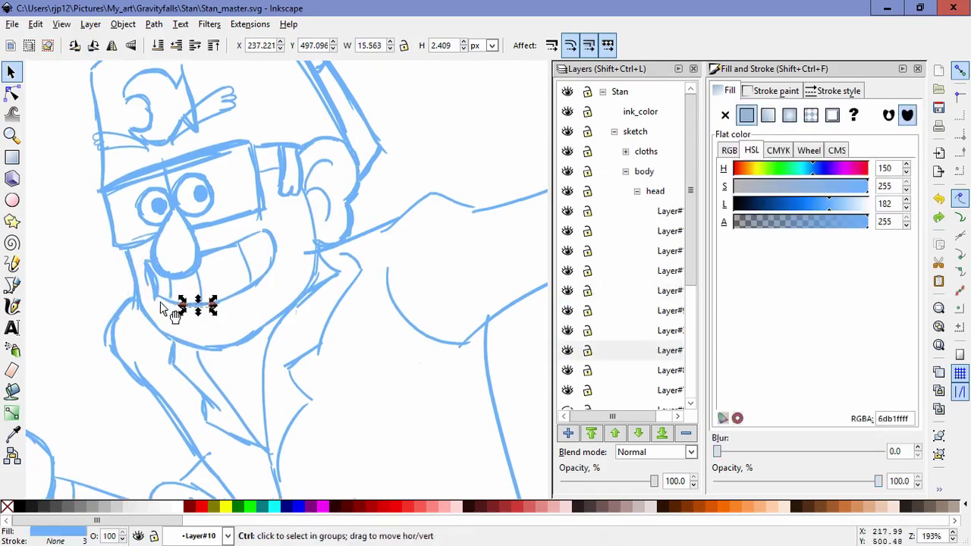
scroll(161, 307, up, 4)
click(231, 375)
key(Delete)
mouse_move(126, 226)
mouse_down()
mouse_move(100, 248)
mouse_move(243, 374)
mouse_move(117, 288)
mouse_up()
key(Delete)
drag(131, 239, 99, 274)
mouse_move(137, 208)
mouse_down()
mouse_move(133, 196)
mouse_move(119, 242)
mouse_up()
drag(141, 242, 155, 274)
click(240, 383)
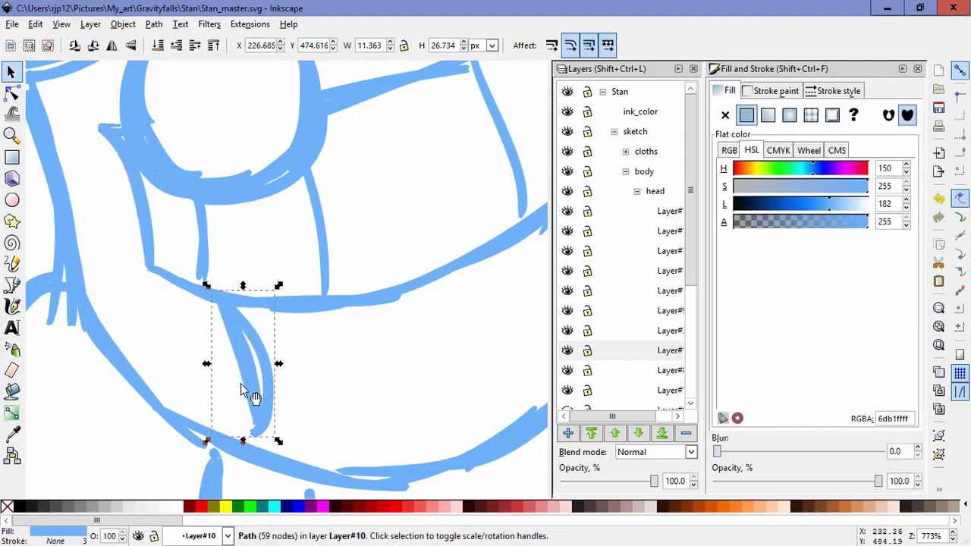
key(Delete)
Step: Lock all the head layers except Layer#10, which holds the mouth
scroll(248, 343, down, 6)
drag(170, 325, 126, 268)
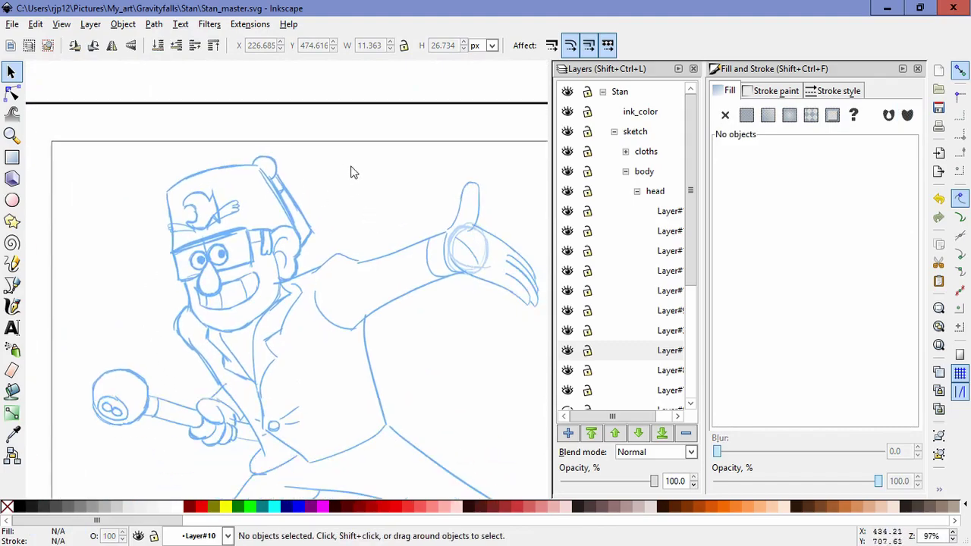
click(587, 211)
click(587, 231)
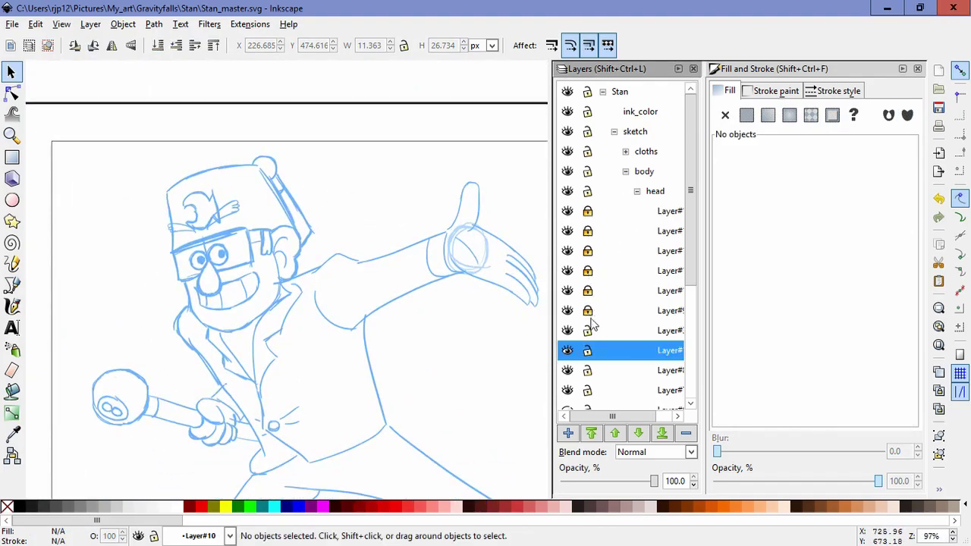
click(588, 330)
scroll(590, 326, down, 3)
click(588, 241)
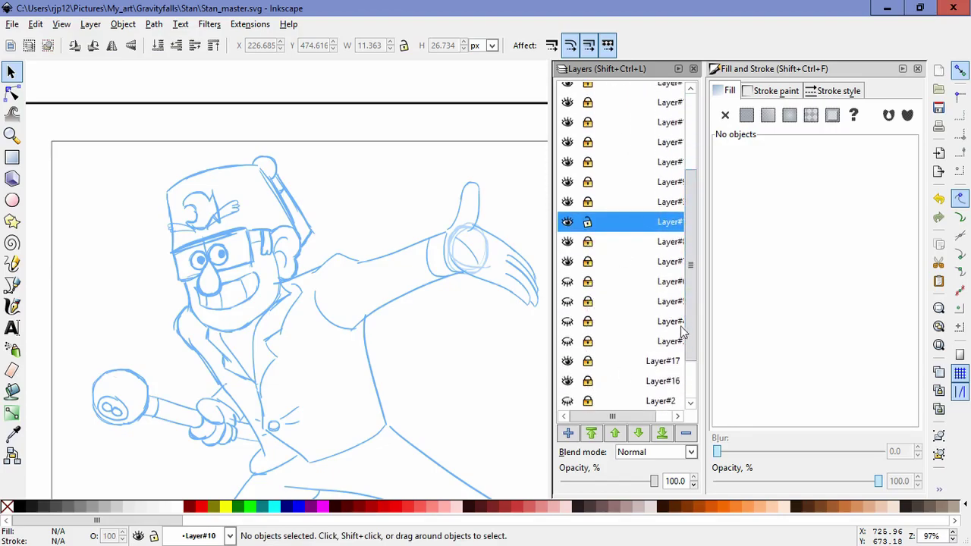
scroll(615, 368, down, 2)
Step: Scale the mouth and teeth strokes on Layer#10 to about 109 px wide and 57 px high
drag(119, 235, 309, 337)
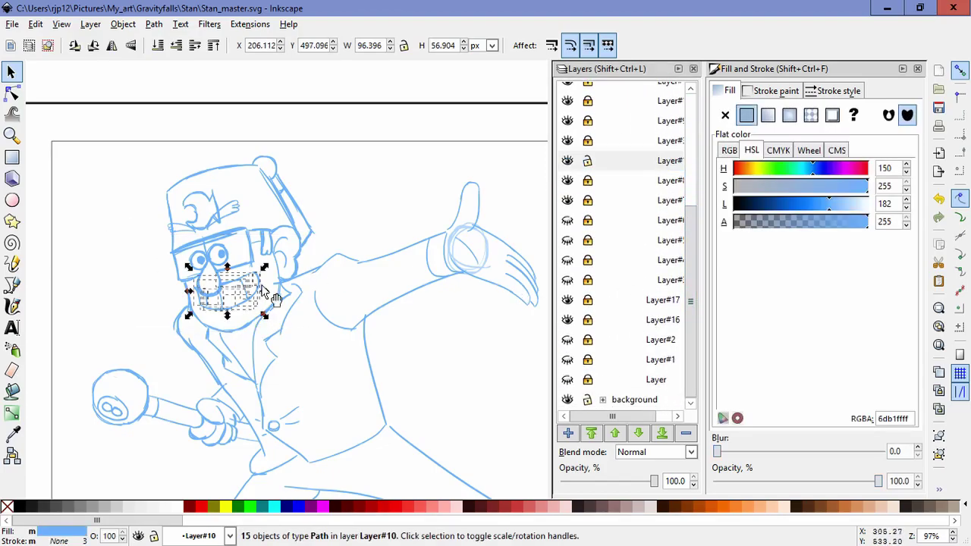
drag(275, 304, 271, 303)
click(330, 201)
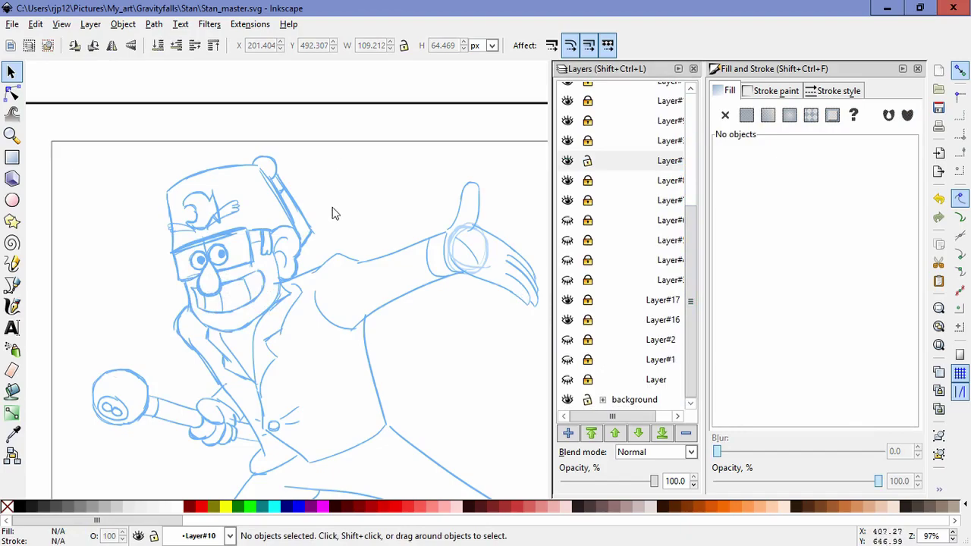
drag(182, 258, 320, 342)
drag(231, 321, 241, 309)
click(356, 202)
Step: Skew the mouth strokes slightly so their right side rises, and lock Layer#10
drag(295, 325, 149, 250)
key(shift+s)
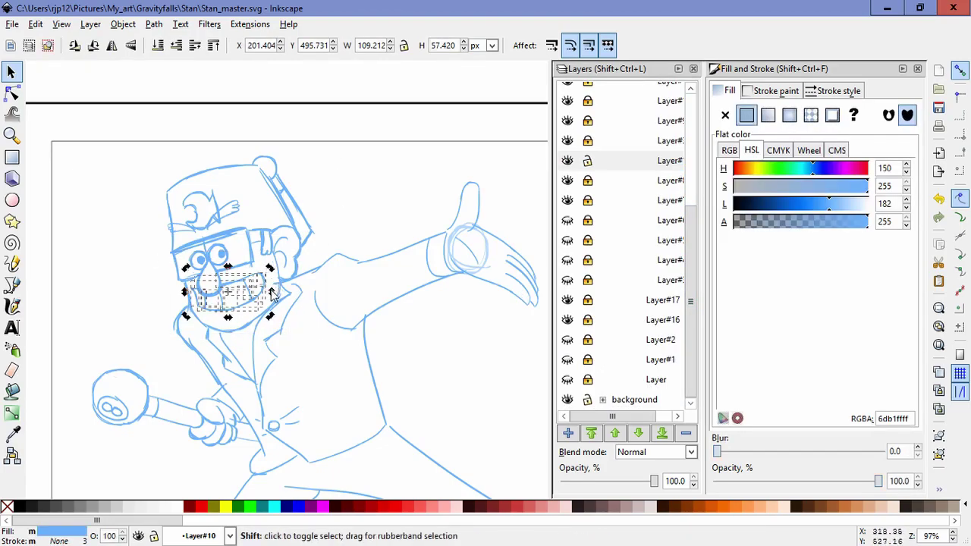
drag(272, 289, 269, 284)
click(337, 216)
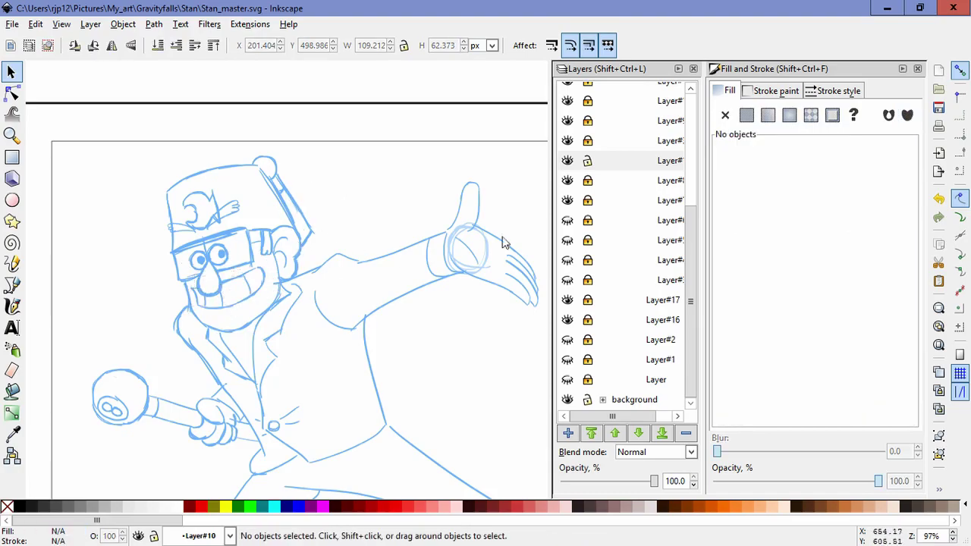
click(588, 160)
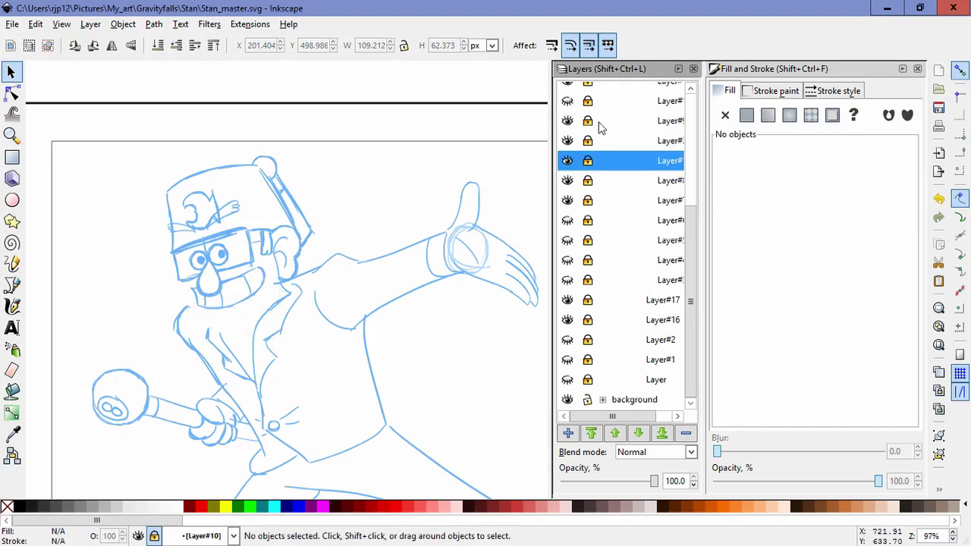
Step: Toggle the head layers' visibility one by one to find the layer that holds the glasses
scroll(569, 138, up, 3)
double_click(568, 138)
click(568, 157)
click(568, 179)
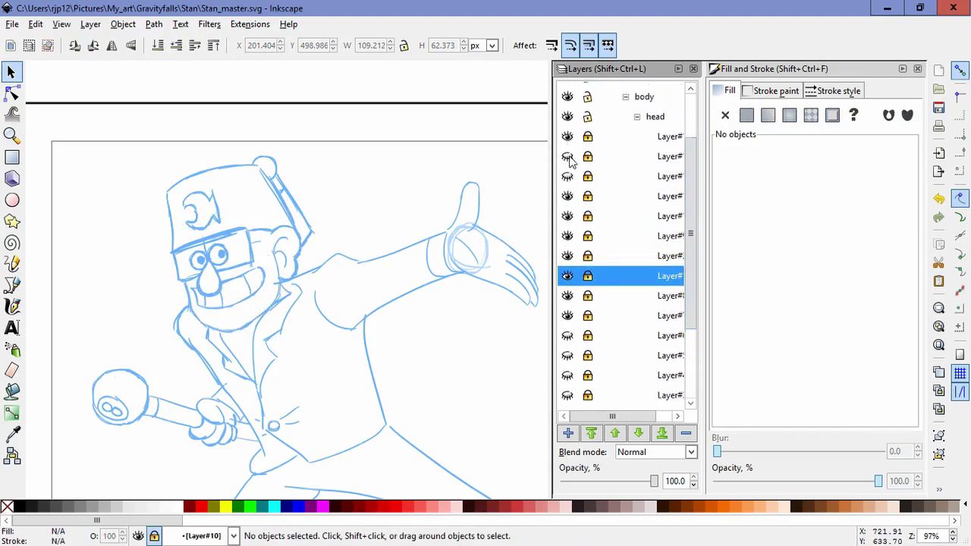
click(569, 158)
click(569, 177)
double_click(568, 197)
double_click(569, 218)
click(569, 238)
click(568, 236)
click(567, 256)
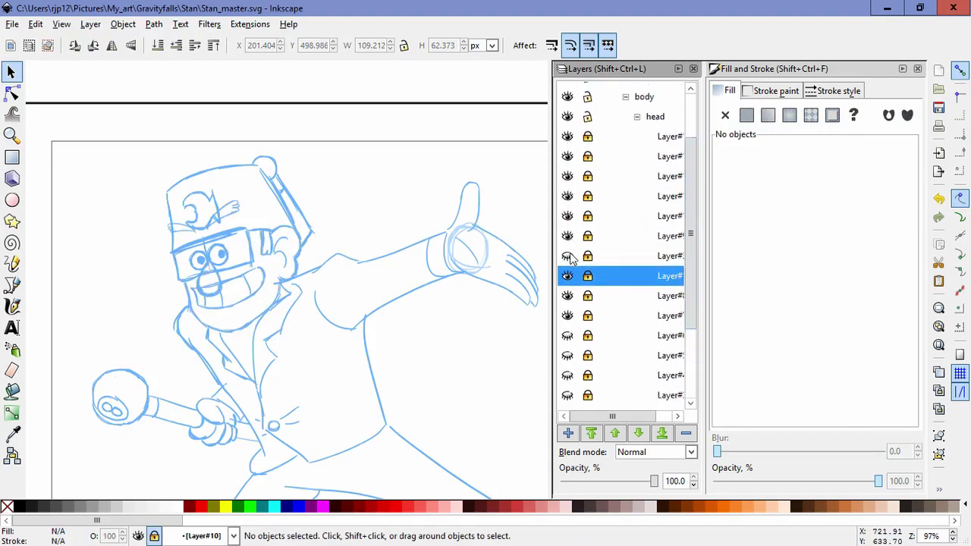
click(567, 315)
Step: Unlock Layer#7 and thicken the glasses' top rim by filling the gap between its lines, undoing bad strokes
click(605, 315)
key(c)
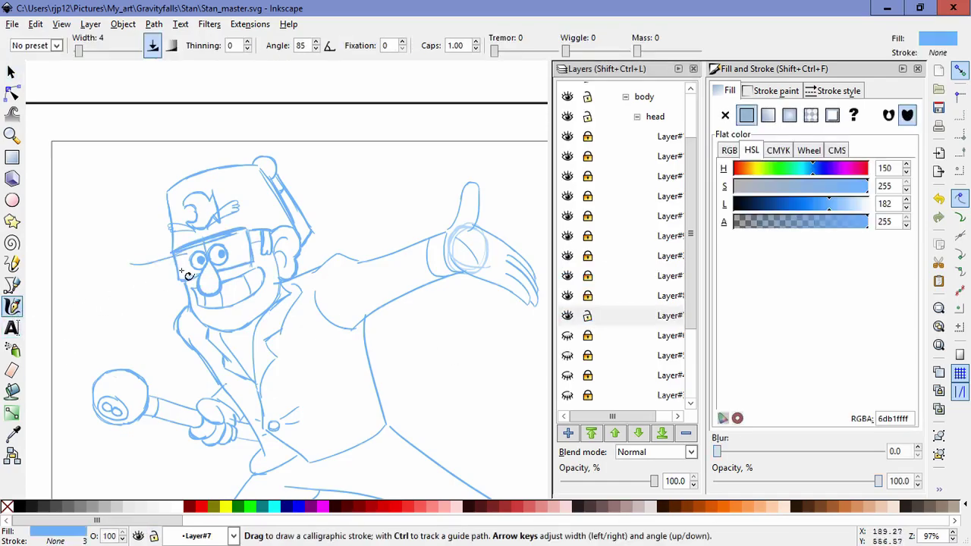
key(ctrl+z)
scroll(192, 285, up, 3)
drag(350, 127, 353, 129)
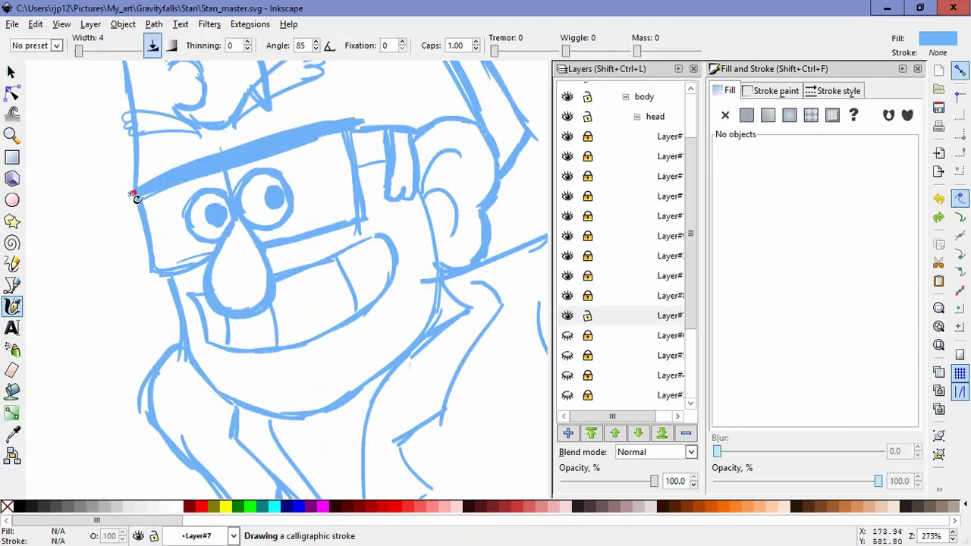
key(ctrl+z)
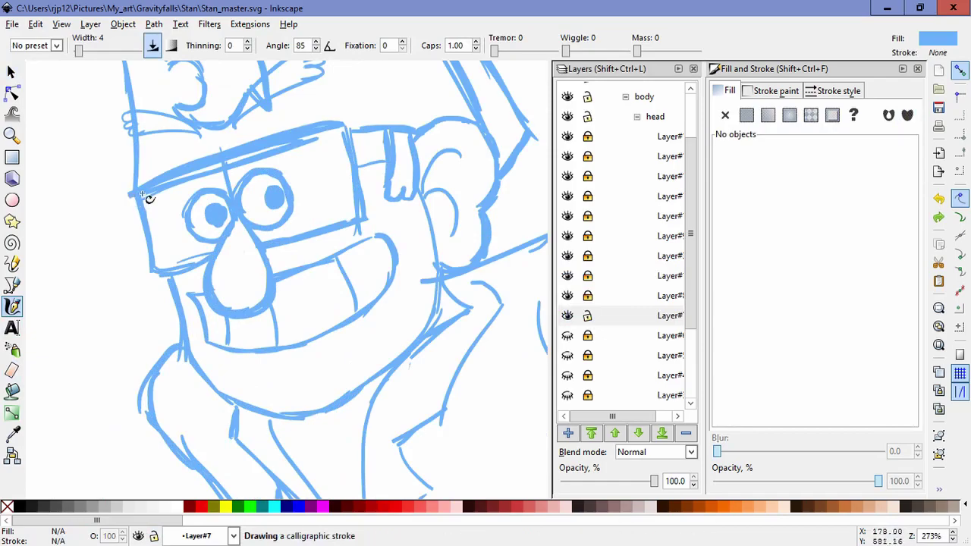
drag(152, 192, 335, 141)
scroll(91, 331, down, 5)
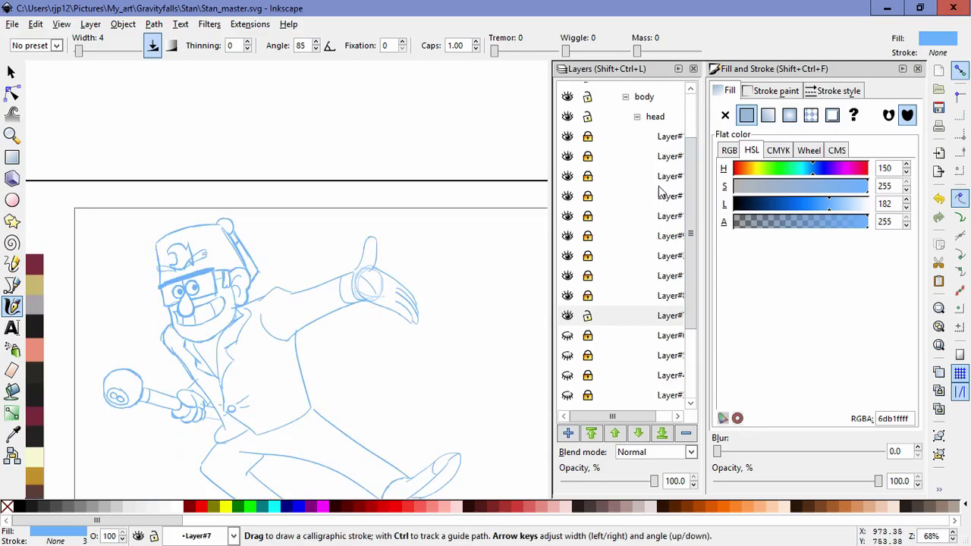
Step: Lock Layer#29, keep Layer#28 editable, and select and group the strokes of the crescent emblem on the fez
drag(689, 192, 685, 148)
click(626, 171)
click(626, 152)
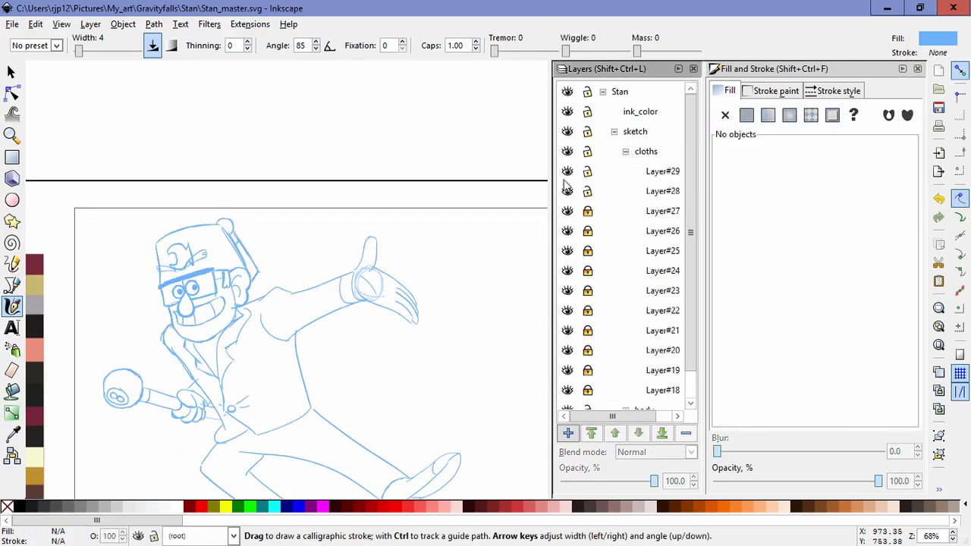
click(589, 188)
click(9, 70)
drag(113, 227, 250, 324)
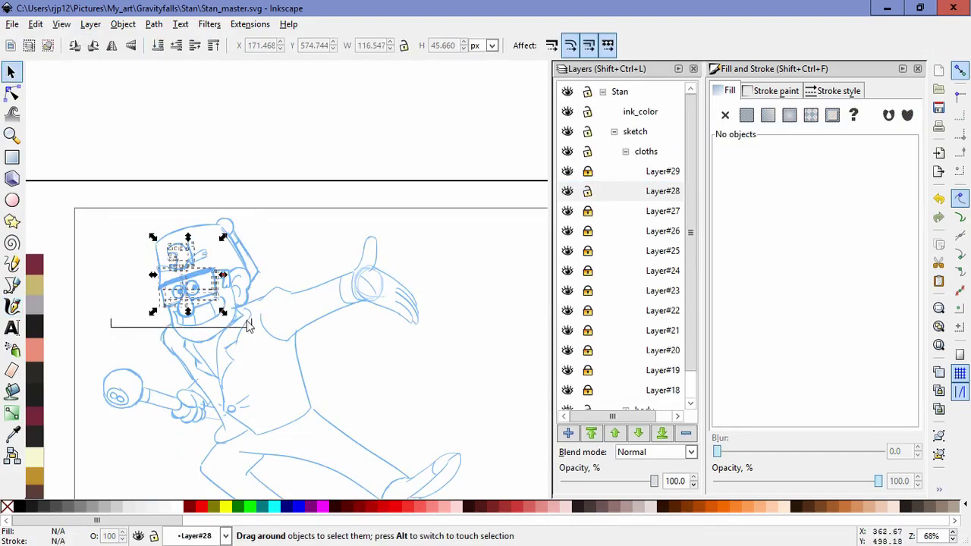
key(Escape)
scroll(224, 245, up, 3)
drag(186, 226, 340, 231)
drag(127, 191, 314, 323)
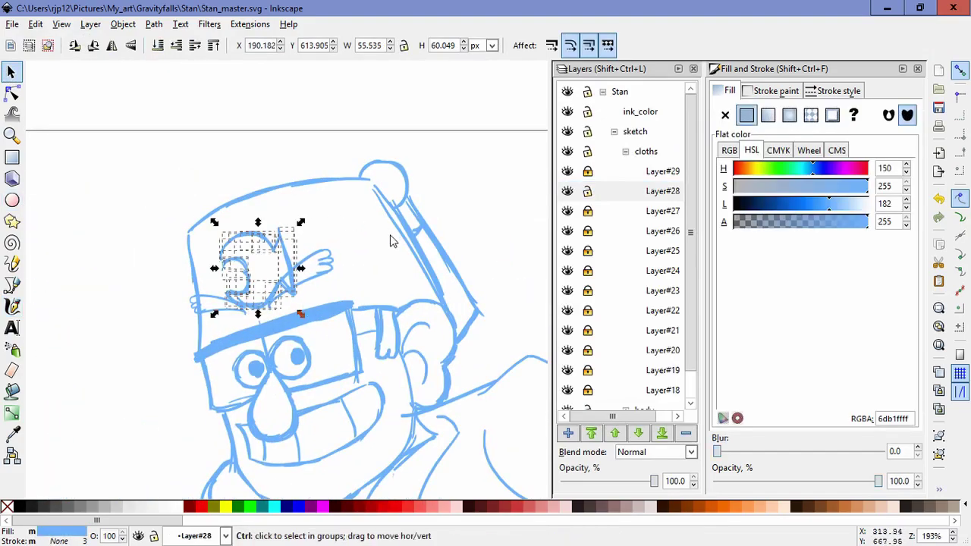
Step: Draw a closed straight-sided polygon around the fez emblem with a notch along the overlapping arm-shaped stroke
key(b)
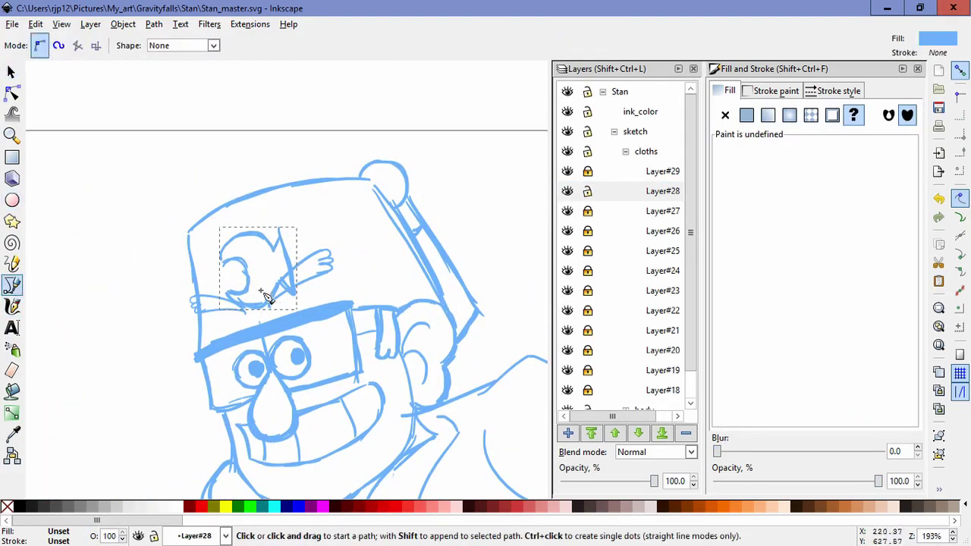
click(307, 260)
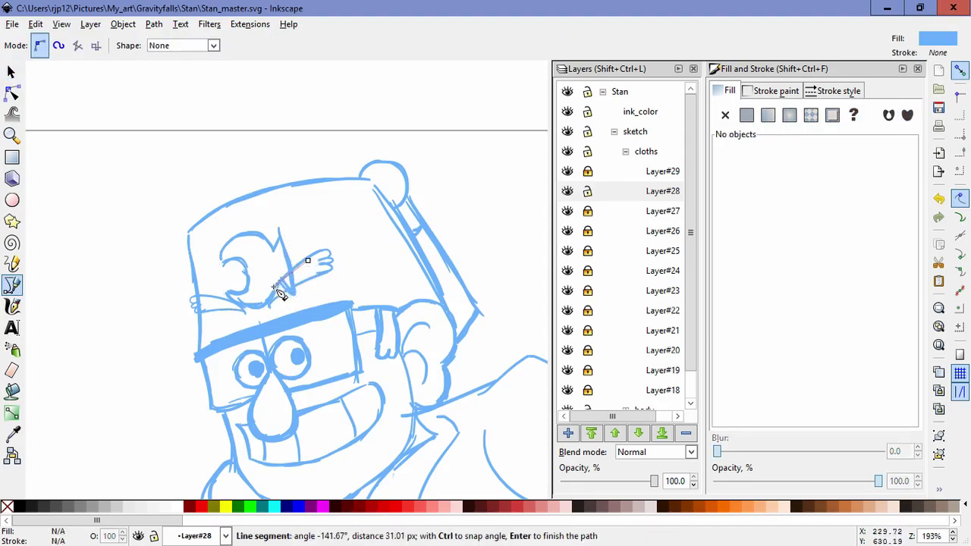
click(273, 294)
click(312, 308)
click(236, 334)
click(193, 270)
click(232, 203)
click(301, 194)
click(317, 234)
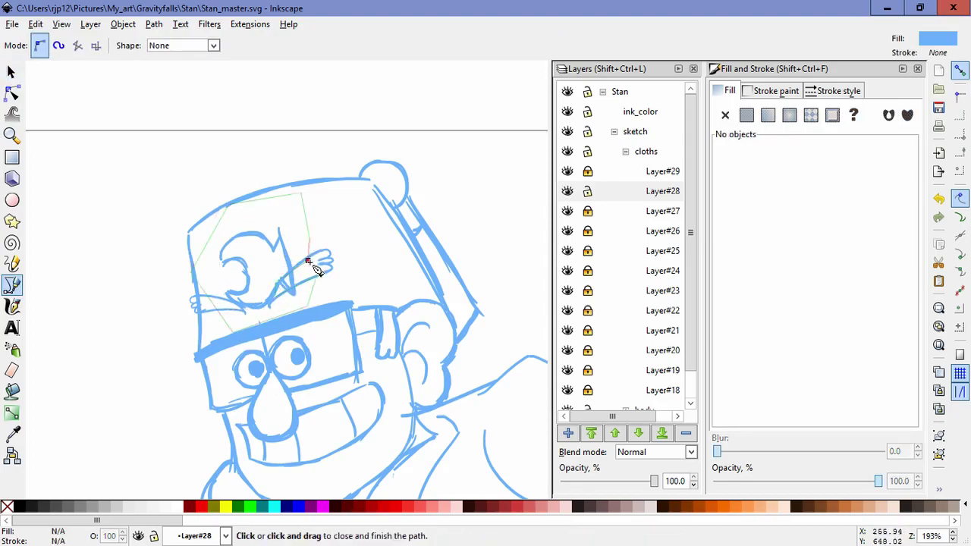
click(307, 260)
Step: Join the polygon's overlapping start and end nodes into one and fill the shape with white
click(11, 92)
click(308, 260)
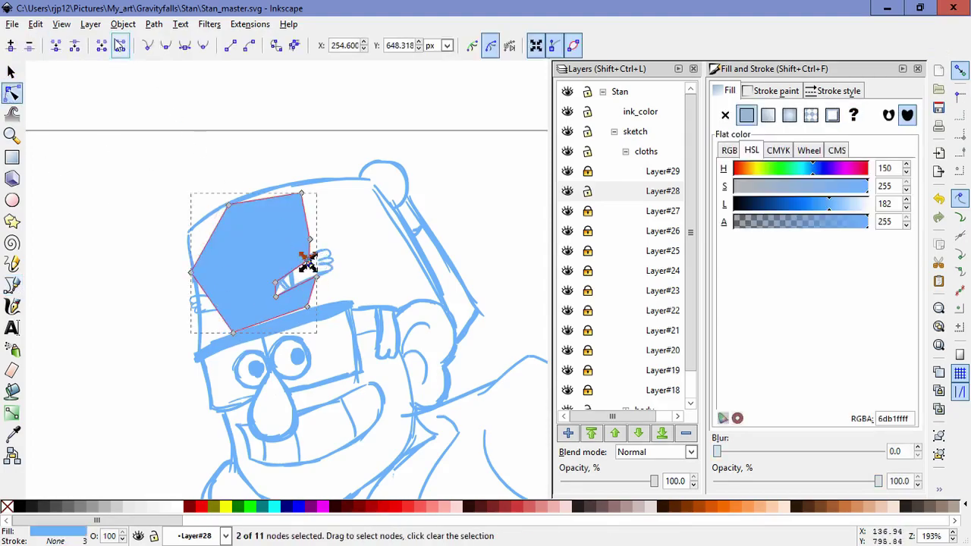
click(61, 52)
drag(830, 207, 871, 185)
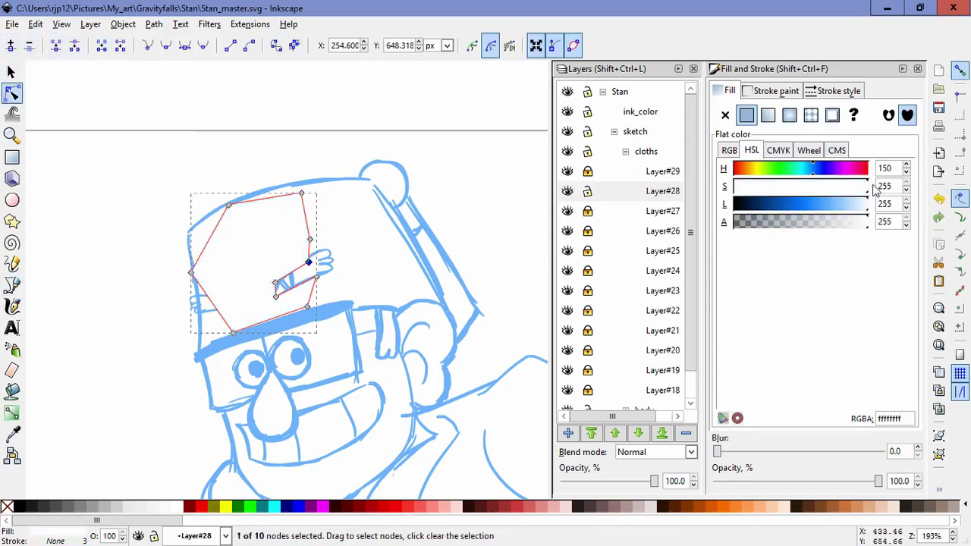
Step: Select the white polygon together with the emblem group and set the polygon as the emblem's mask
click(12, 72)
shift+click(292, 288)
click(123, 24)
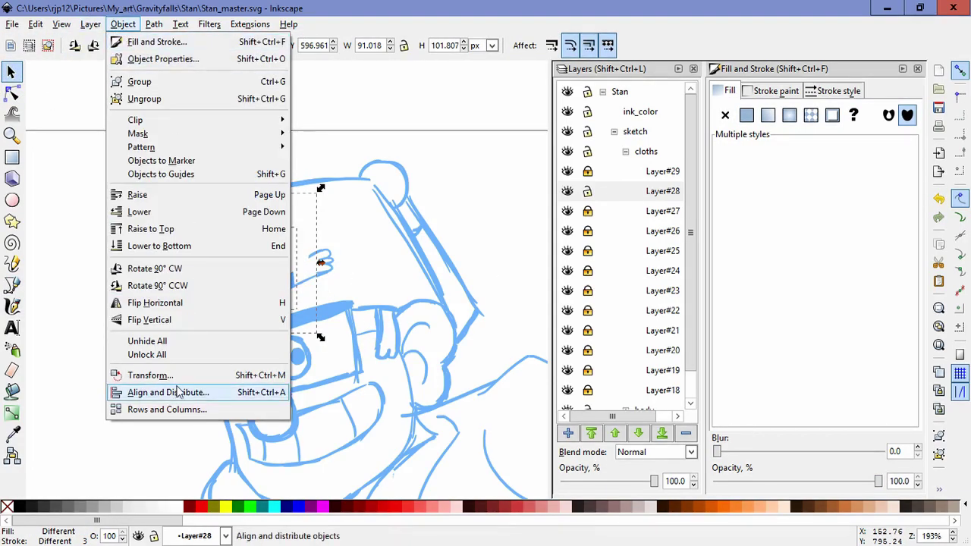
mouse_move(213, 135)
click(317, 134)
Step: Move the mask's notch nodes to follow the arm-shaped stroke so the crescent is hidden behind it
key(n)
click(304, 257)
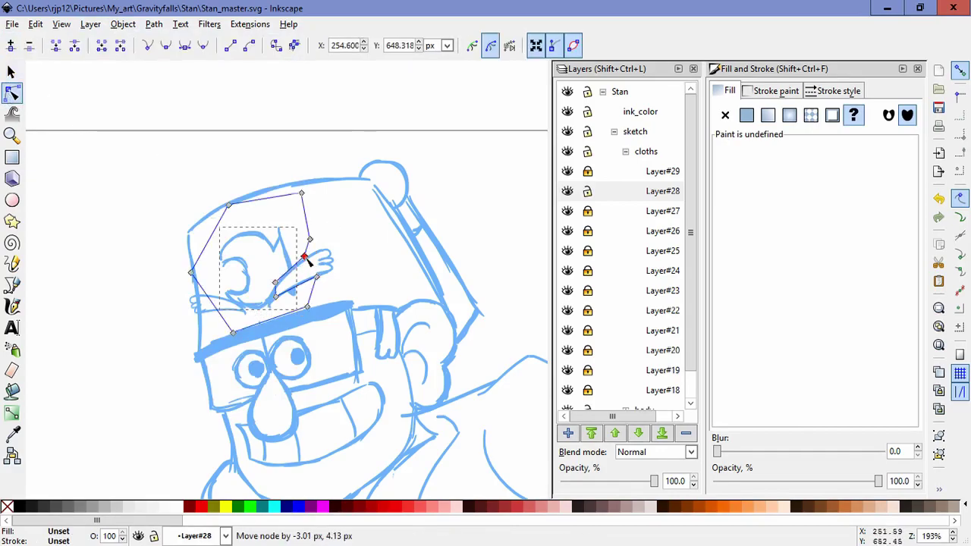
drag(276, 297, 267, 304)
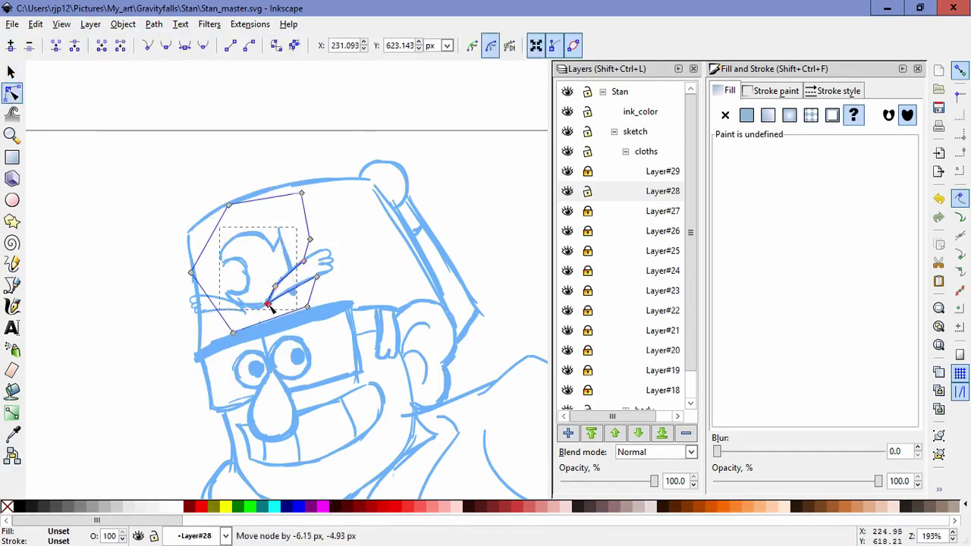
drag(317, 277, 313, 276)
double_click(376, 262)
key(s)
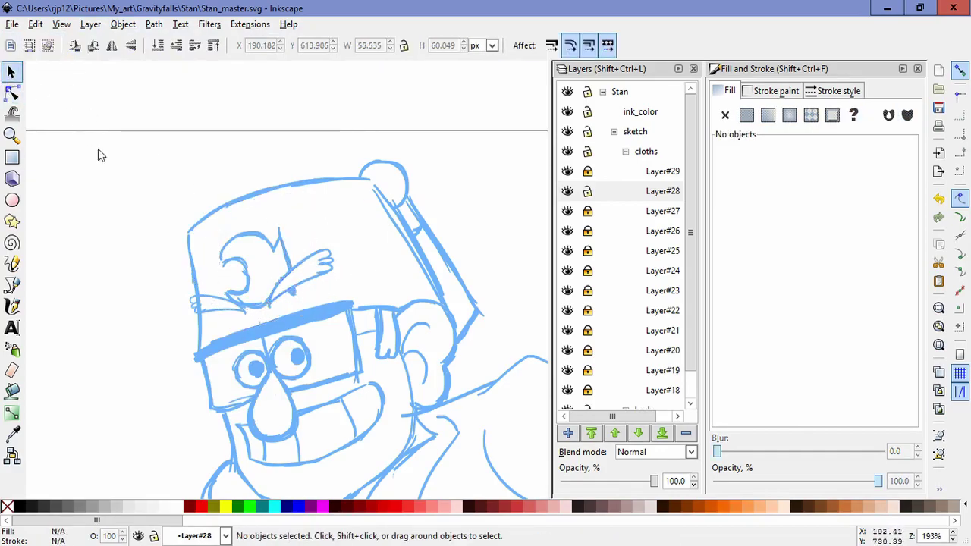
Step: Collapse the cloths group and hide Layer#16 in the body group
scroll(425, 283, down, 4)
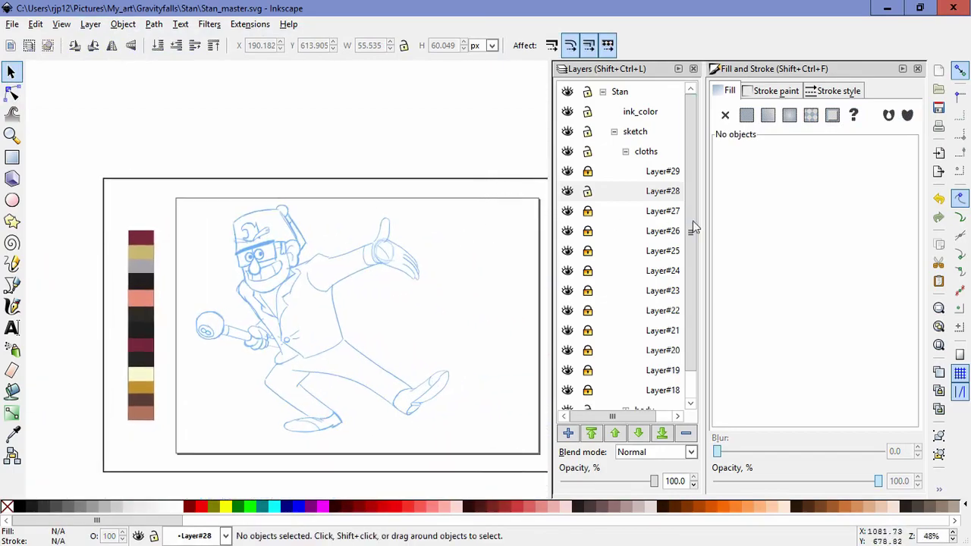
click(625, 151)
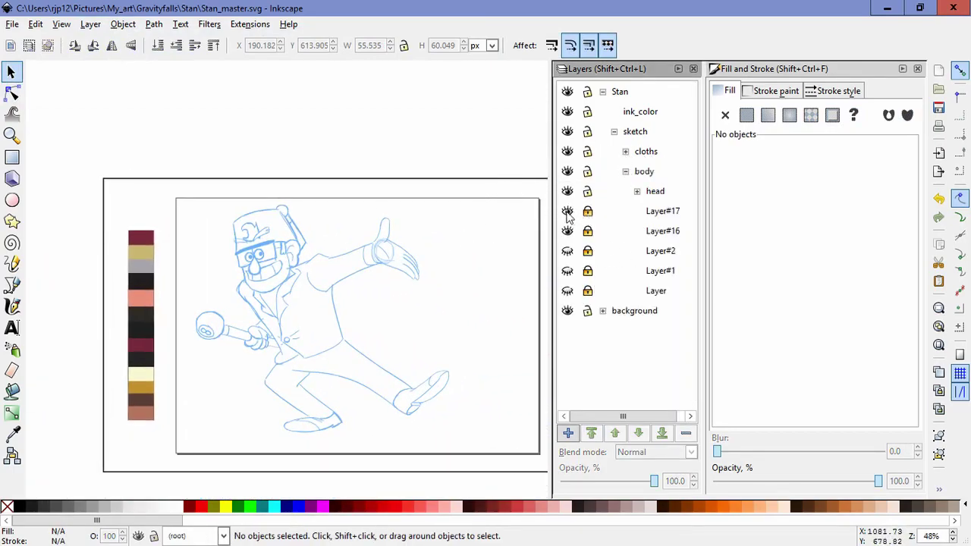
click(568, 231)
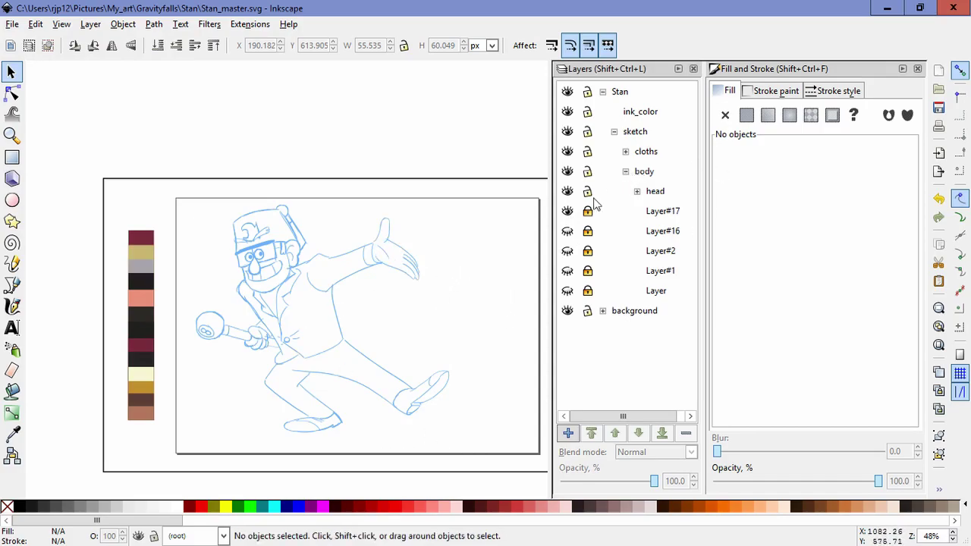
Step: Toggle the visibility of the cloths layers to find the legs, and unlock Layer#22, Layer#21 and Layer#20
click(626, 151)
click(567, 211)
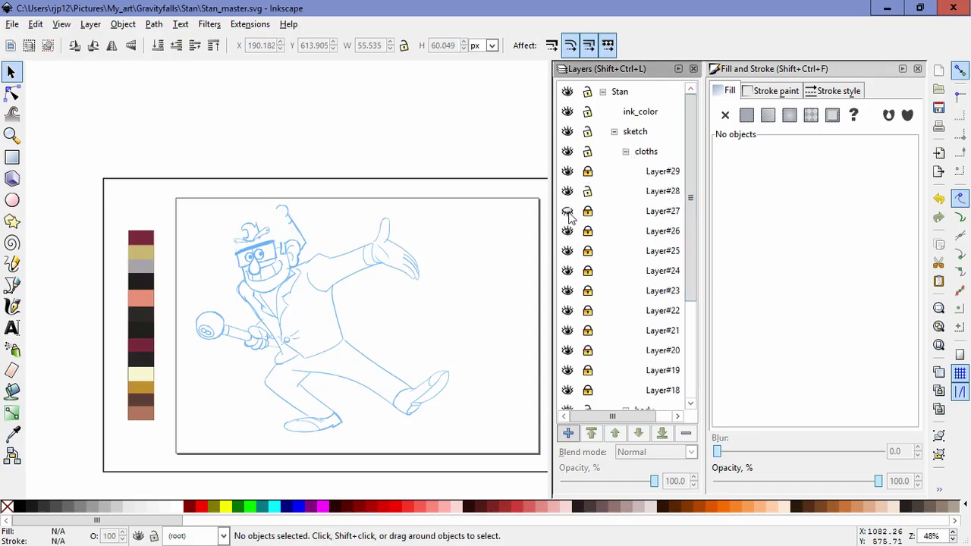
click(567, 211)
click(567, 310)
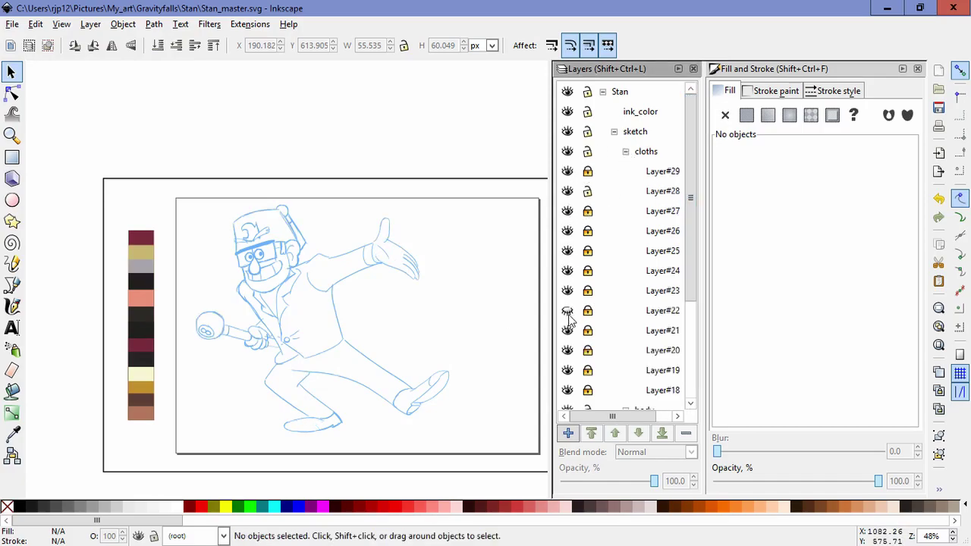
click(568, 331)
click(568, 350)
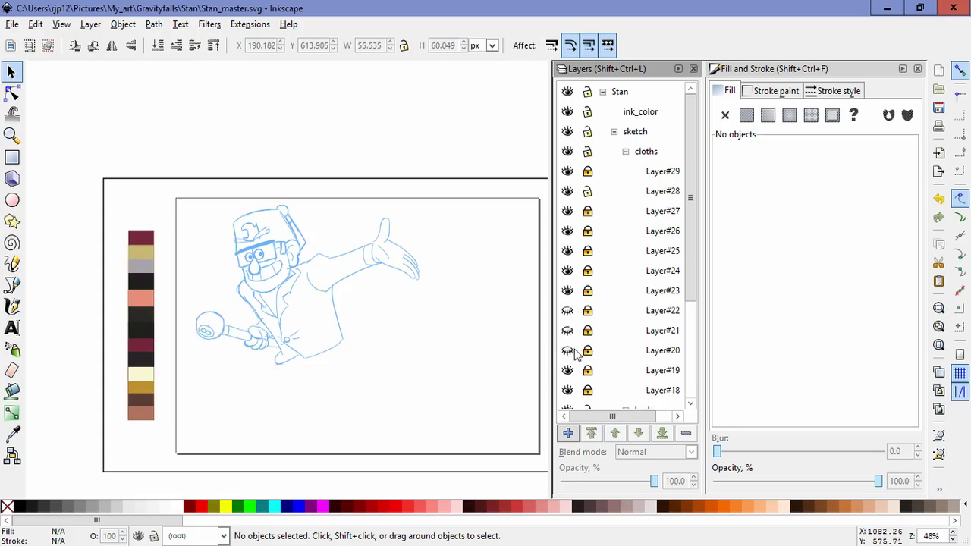
click(567, 311)
click(568, 331)
click(567, 351)
Step: Move the extended leg's lower strokes and shoe down, and stretch the upper leg line up to meet the jacket
drag(474, 419, 341, 333)
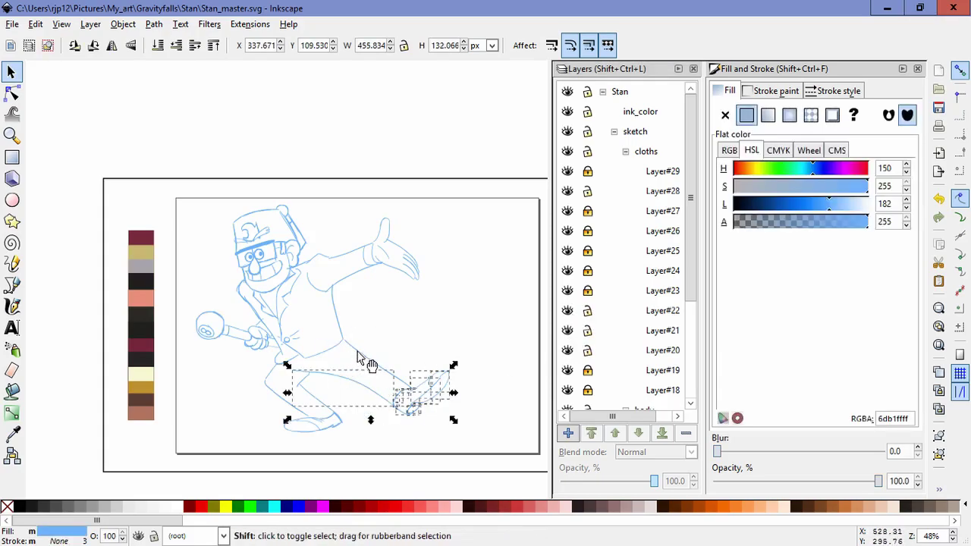
shift+click(357, 352)
click(358, 352)
drag(453, 379, 455, 398)
click(462, 354)
click(363, 359)
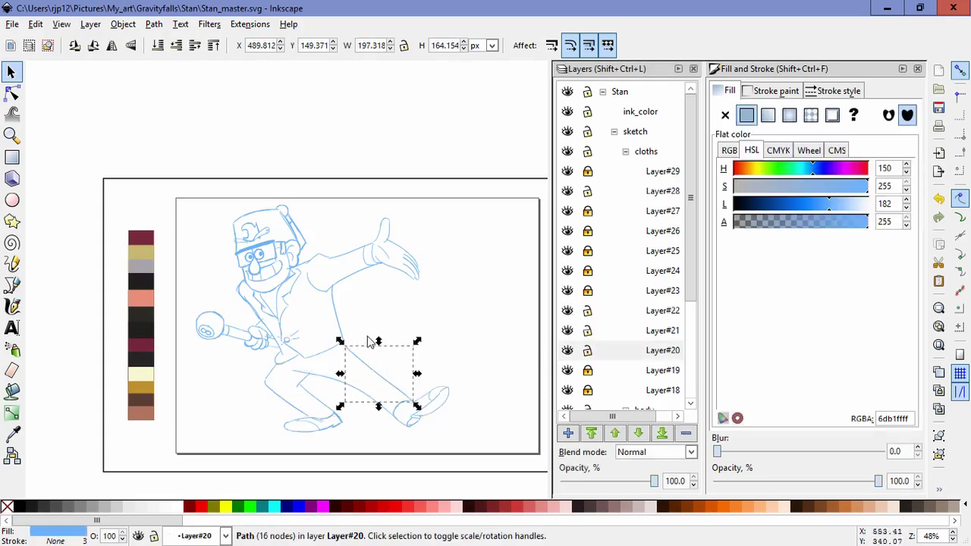
drag(340, 342, 336, 335)
Step: Shorten the extended leg's lower thigh line at the hip end and adjust the crease stroke beside it
click(290, 432)
click(337, 383)
drag(289, 361, 319, 363)
click(304, 368)
click(309, 371)
click(469, 300)
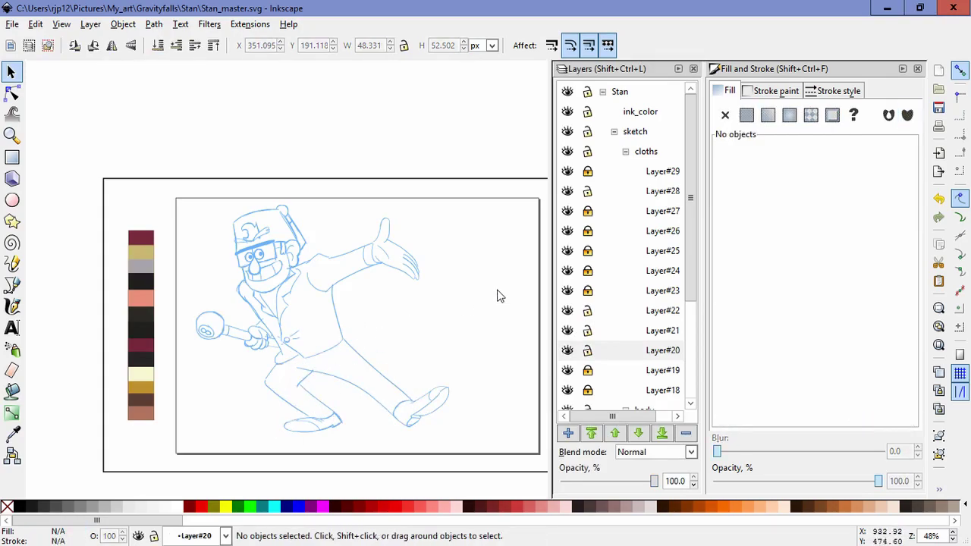
Step: Unlock all remaining locked layers in the cloths group and those directly under the body group
click(587, 171)
click(588, 211)
click(588, 231)
click(588, 251)
click(588, 271)
click(588, 291)
drag(692, 264, 694, 277)
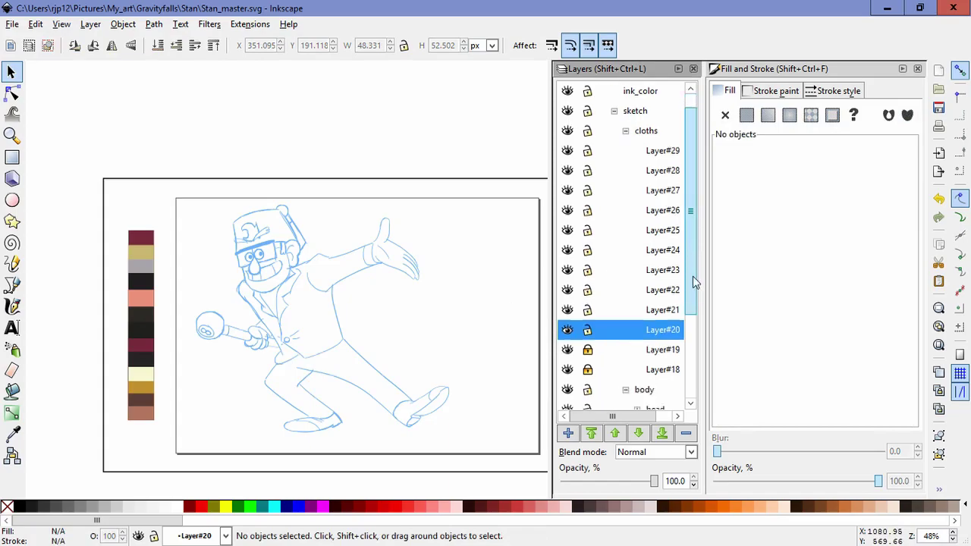
scroll(696, 283, down, 3)
drag(588, 249, 590, 276)
scroll(685, 337, down, 1)
click(588, 379)
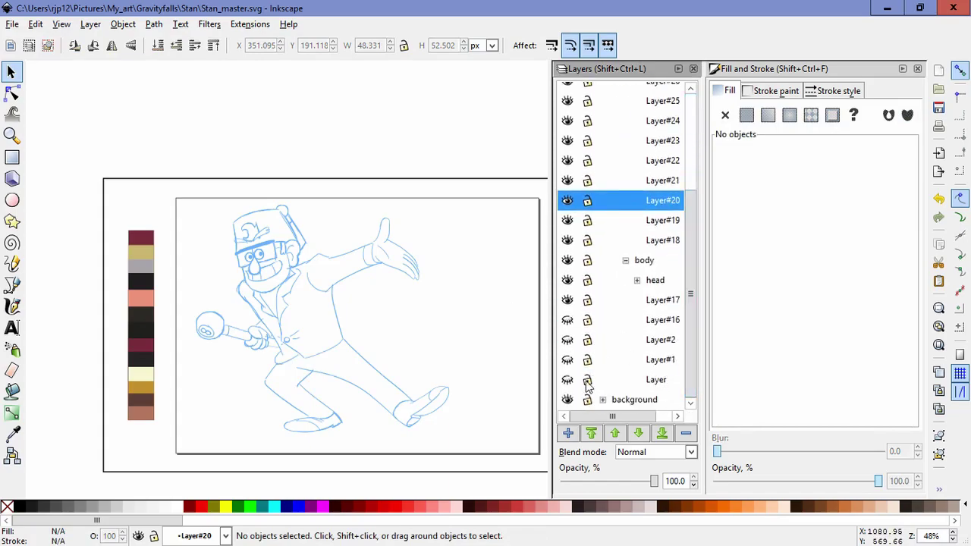
Step: Select everything on the unlocked layers and try to enlarge the figure
key(ctrl+alt+a)
drag(453, 437, 462, 445)
key(Escape)
key(ctrl+alt+a)
key(ctrl+z)
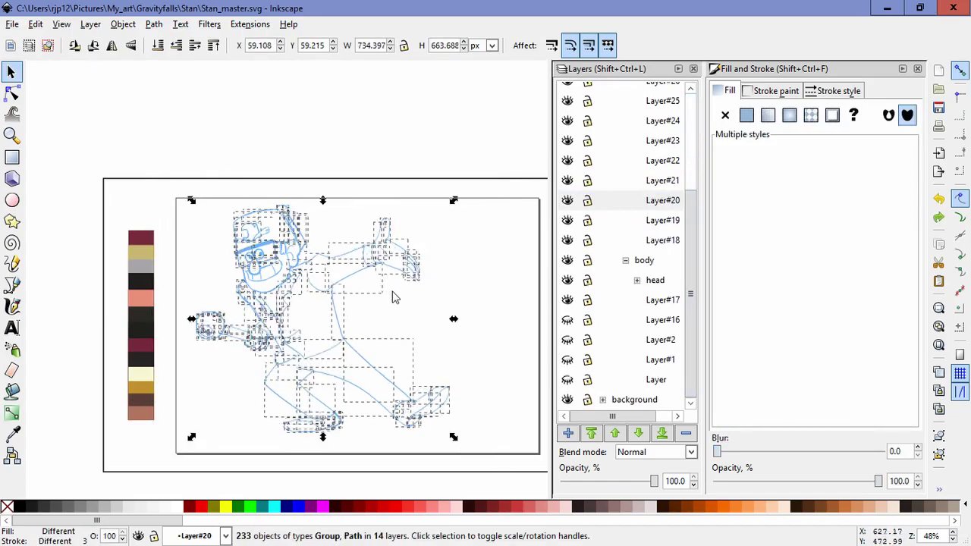
click(521, 298)
Step: Expand the head group and unlock all of its layers
click(667, 260)
scroll(641, 151, up, 5)
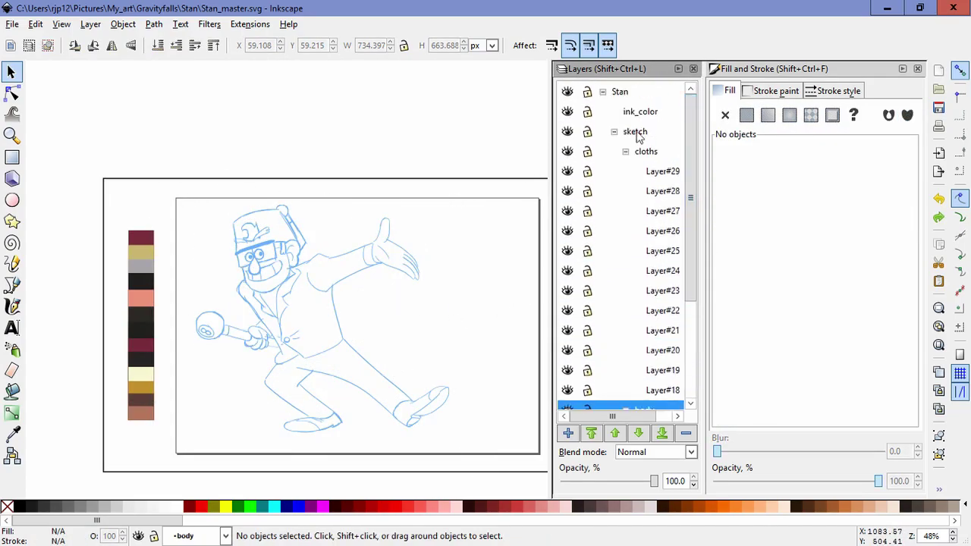
drag(691, 227, 694, 322)
click(637, 280)
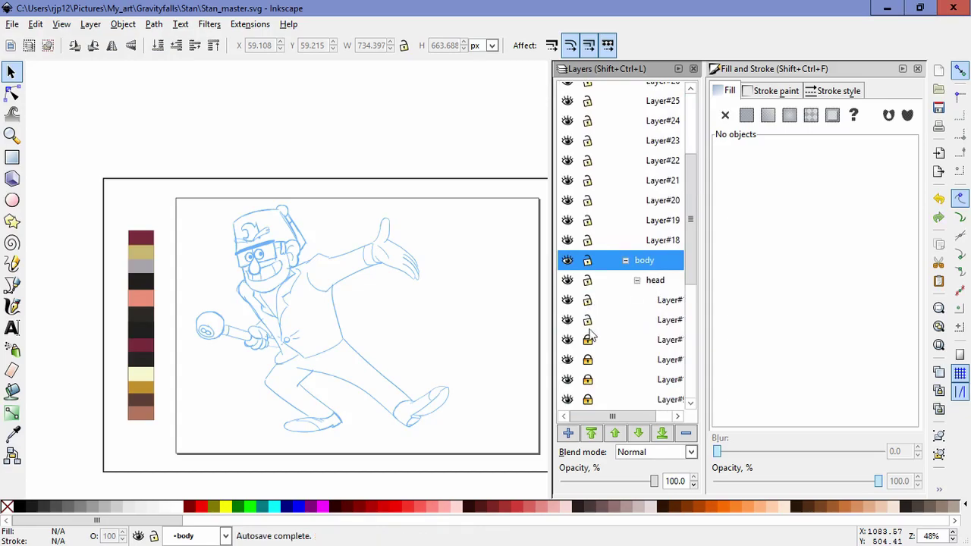
scroll(590, 200, down, 3)
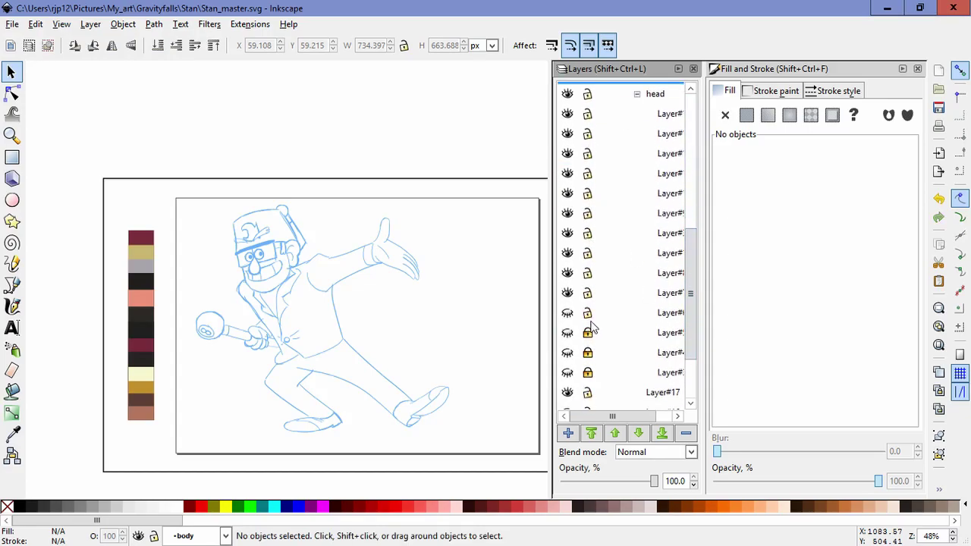
scroll(588, 379, down, 2)
Step: Scale the whole figure to about 769 px wide and 695 px high, reposition it within the page frame, and save the file
drag(171, 188, 462, 477)
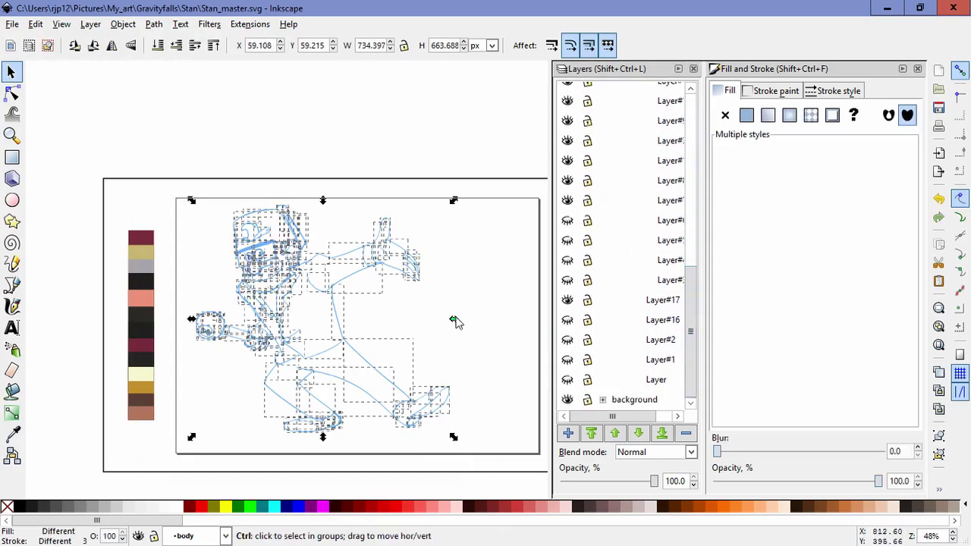
mouse_move(455, 321)
mouse_down()
mouse_move(470, 324)
mouse_move(463, 319)
mouse_up()
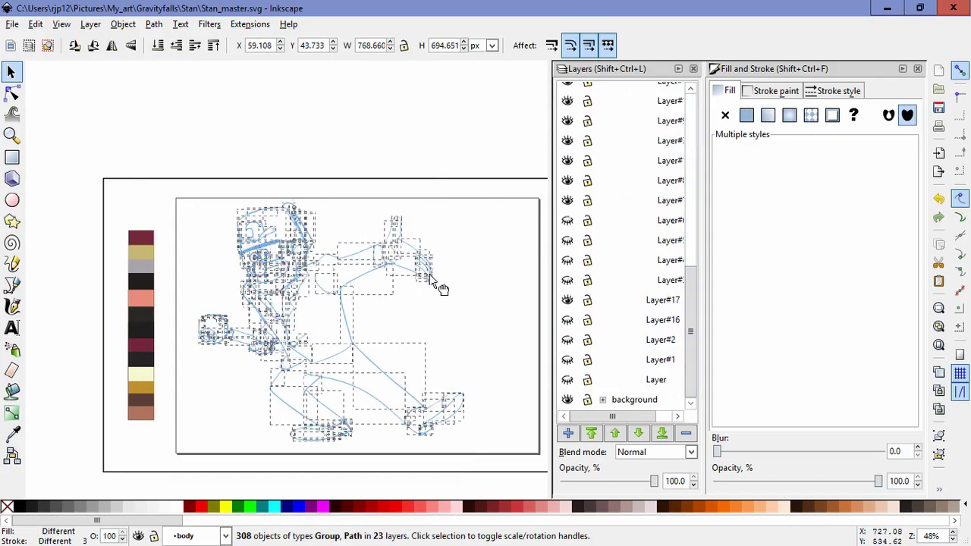
click(493, 283)
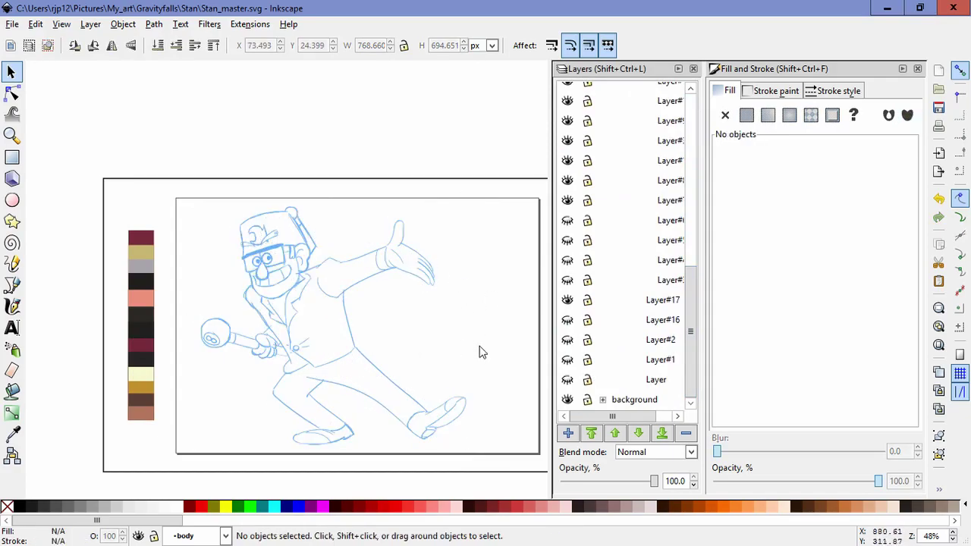
key(ctrl+s)
key(5)
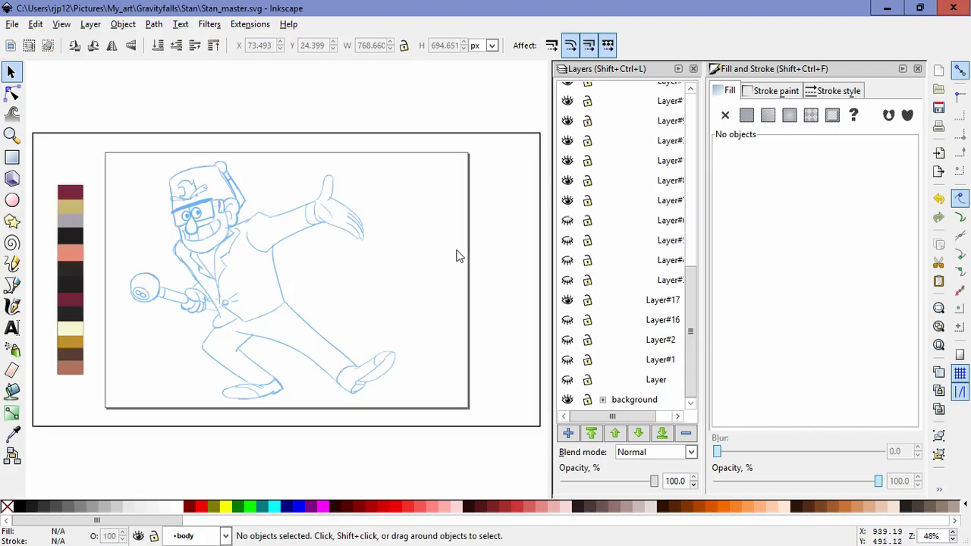
key(z)
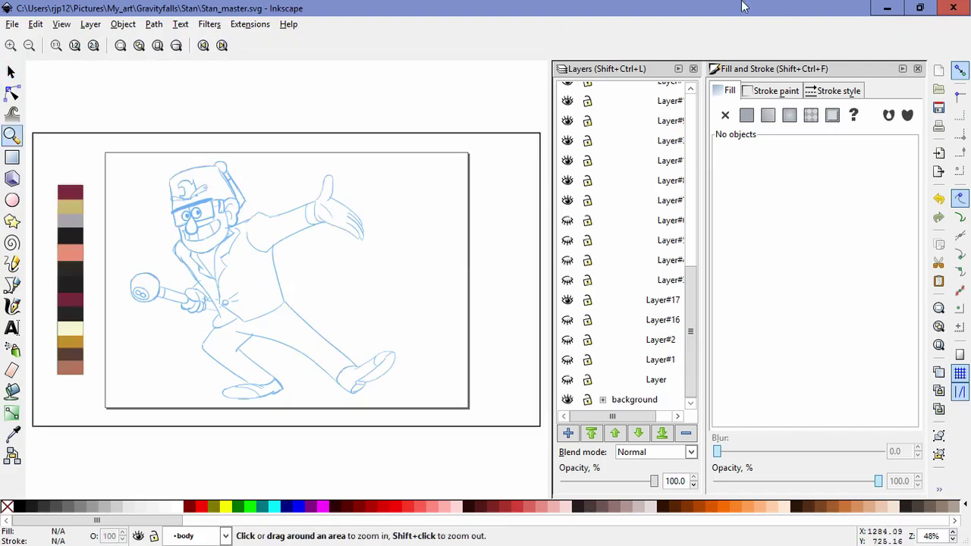
Step: Try filling the whole figure's strokes with black
click(12, 308)
click(12, 73)
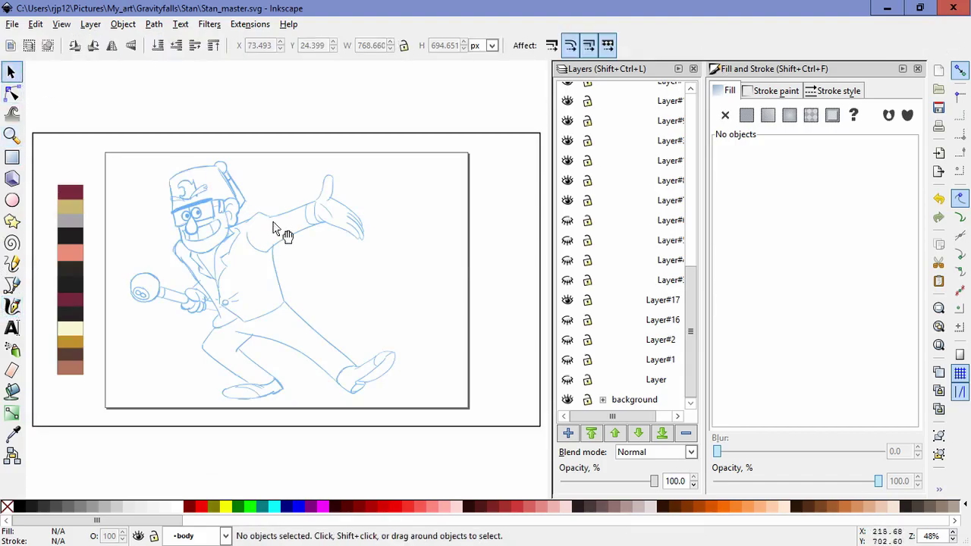
drag(459, 451, 89, 124)
click(21, 506)
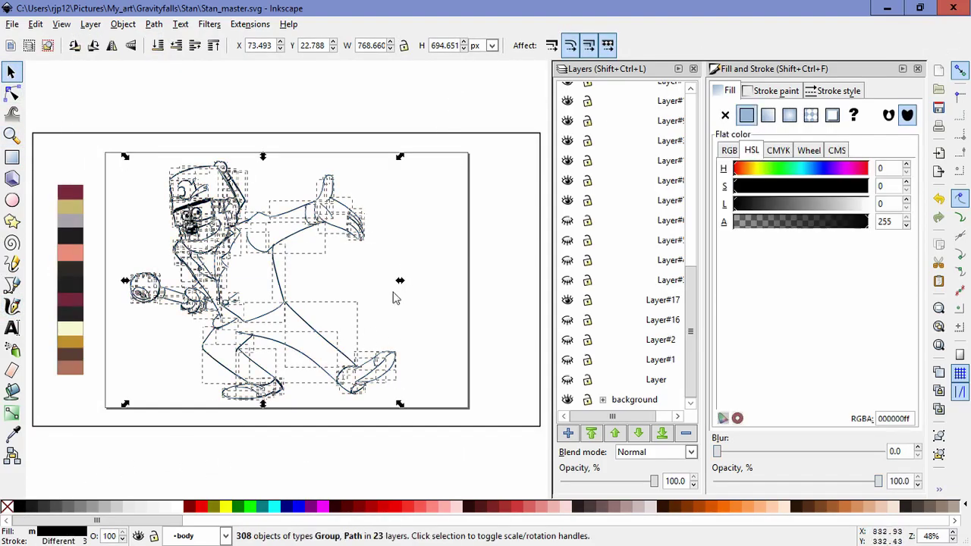
click(437, 303)
key(ctrl+z)
Step: Try filling the whole figure with black while Layer#9 is locked, and undo the fill
click(196, 231)
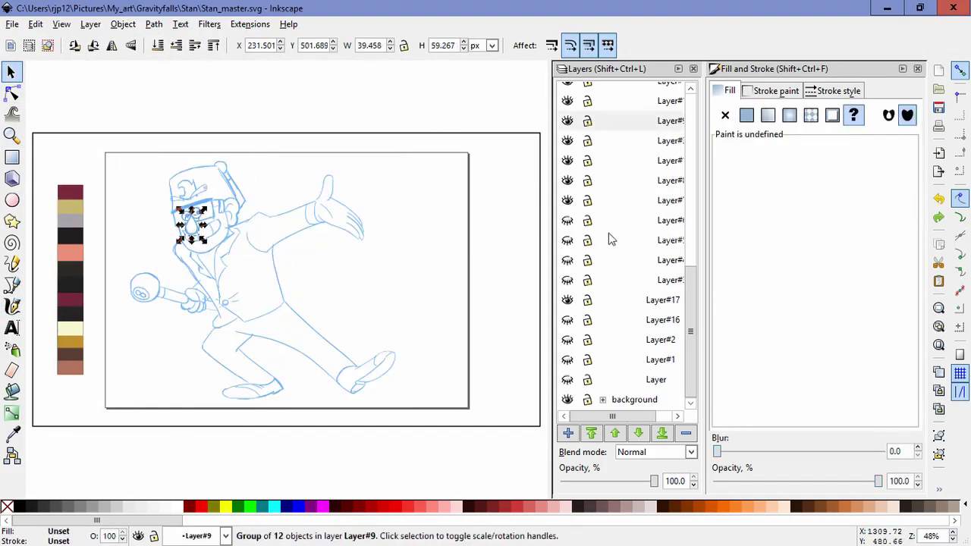
drag(481, 402, 58, 148)
click(21, 507)
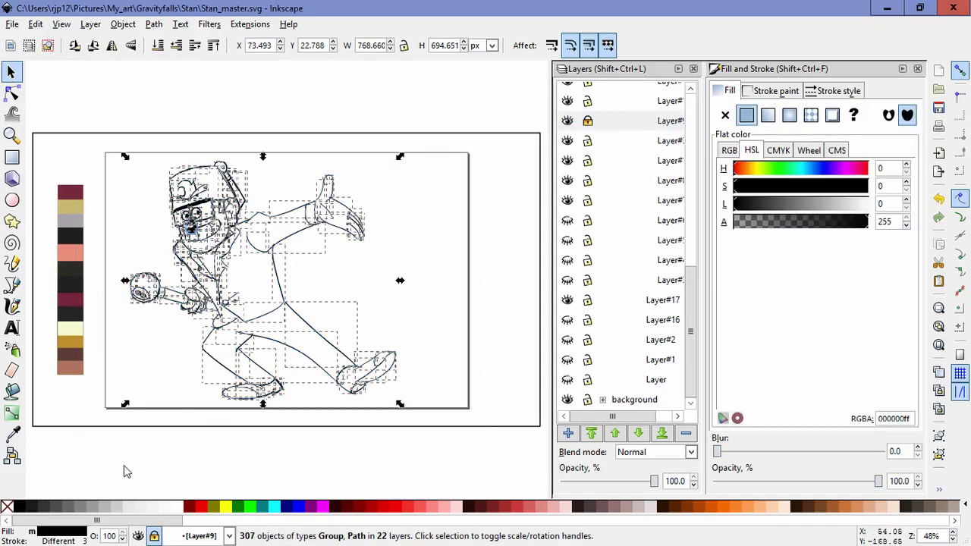
key(ctrl+z)
Step: Unlock Layer#9, lock Layer#30 with the white nose shape, and recolour the rest of the figure black
click(129, 462)
click(190, 223)
click(588, 120)
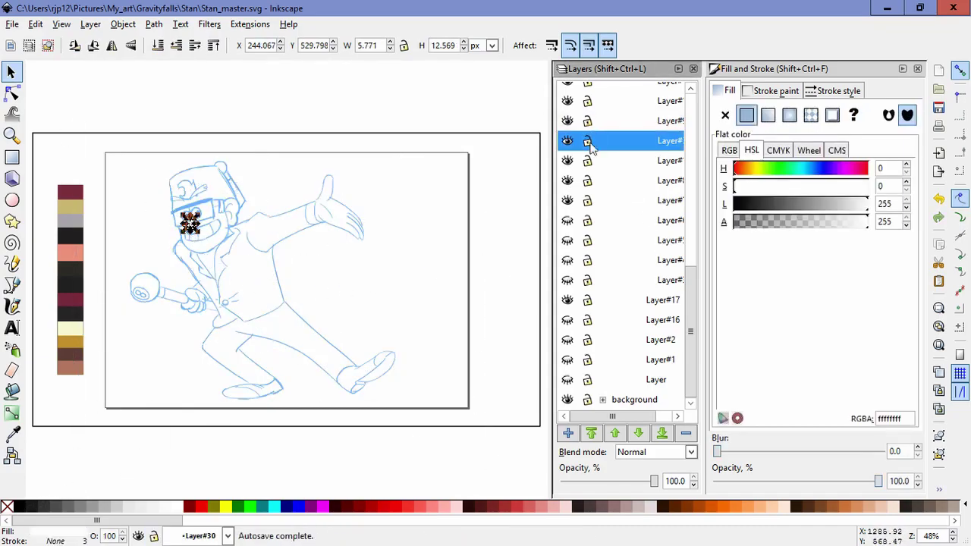
click(588, 141)
click(355, 416)
drag(458, 449, 96, 125)
shift+click(22, 507)
click(431, 386)
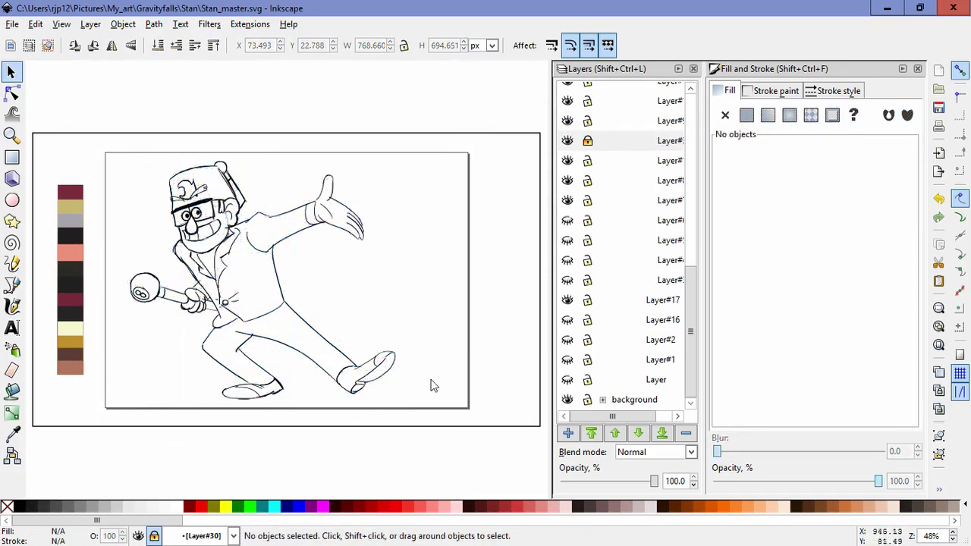
Step: Unlock Layer#30 and recolour its two remaining blue strokes, beside the ear and behind the glasses, black
click(237, 231)
ctrl+scroll(306, 290, up, 4)
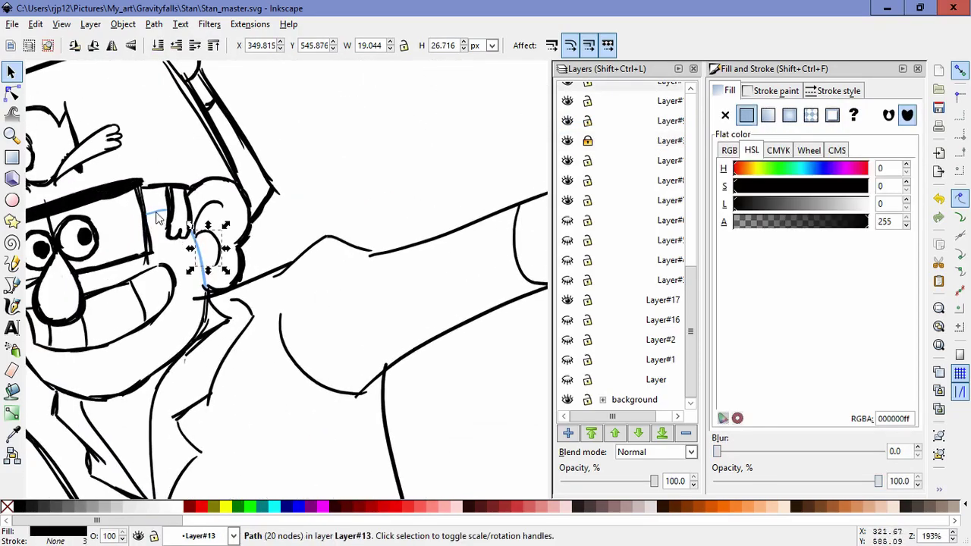
click(471, 240)
click(567, 141)
click(568, 141)
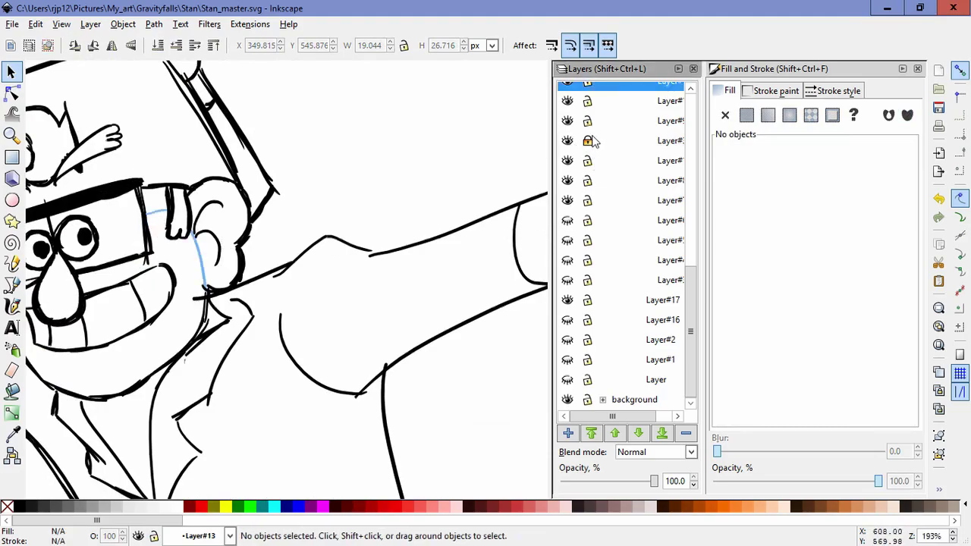
click(199, 258)
shift+click(170, 216)
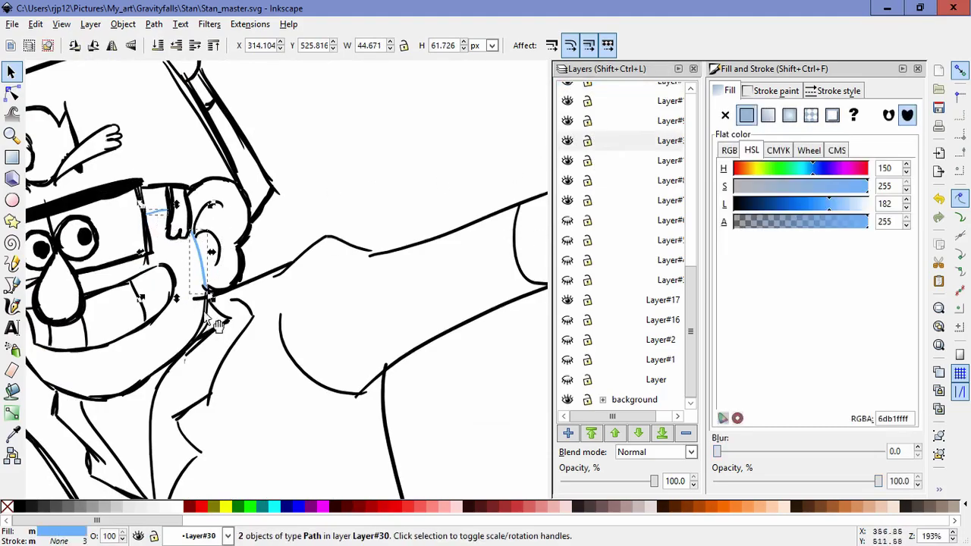
click(338, 224)
ctrl+scroll(357, 225, down, 4)
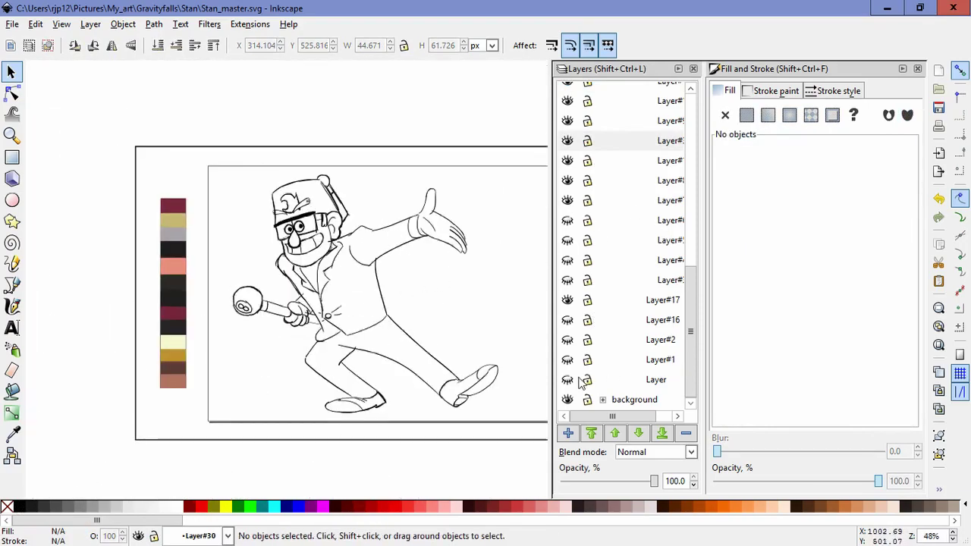
Step: Try locking the individual body and head sketch layers one by one
drag(582, 381, 591, 264)
click(589, 182)
click(588, 162)
click(588, 141)
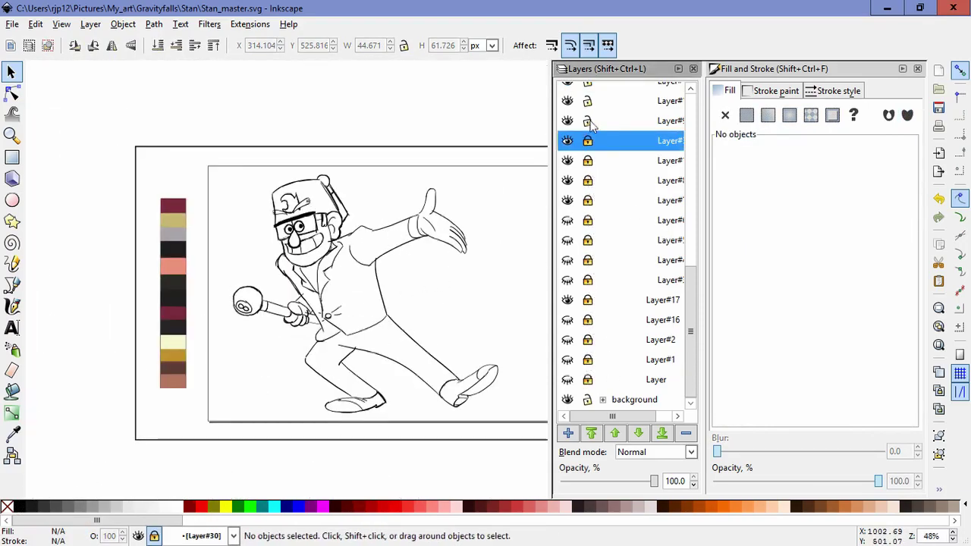
click(588, 121)
click(588, 102)
drag(690, 275, 690, 183)
click(588, 163)
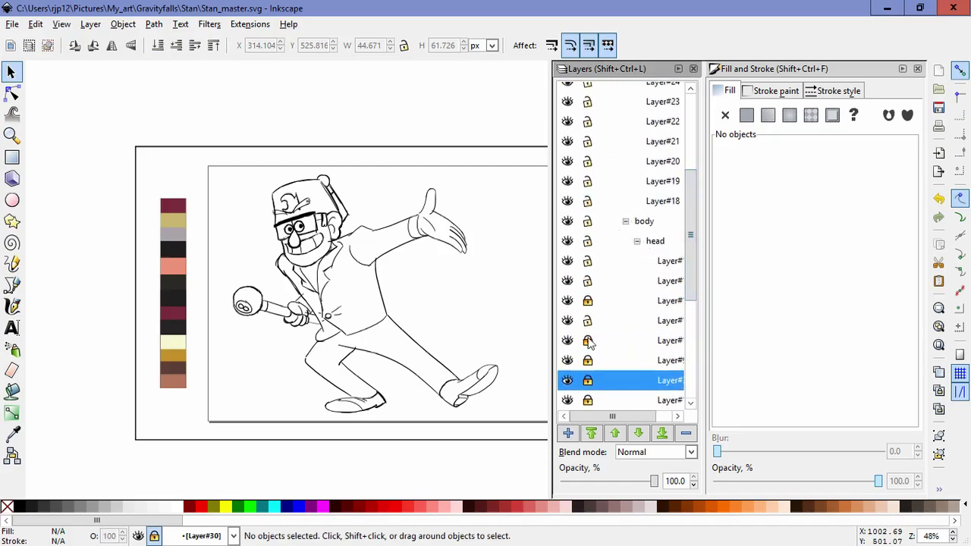
Step: Unlock the individual body and head sketch layers again, down to the lowest one
click(588, 379)
drag(689, 274, 686, 354)
click(589, 205)
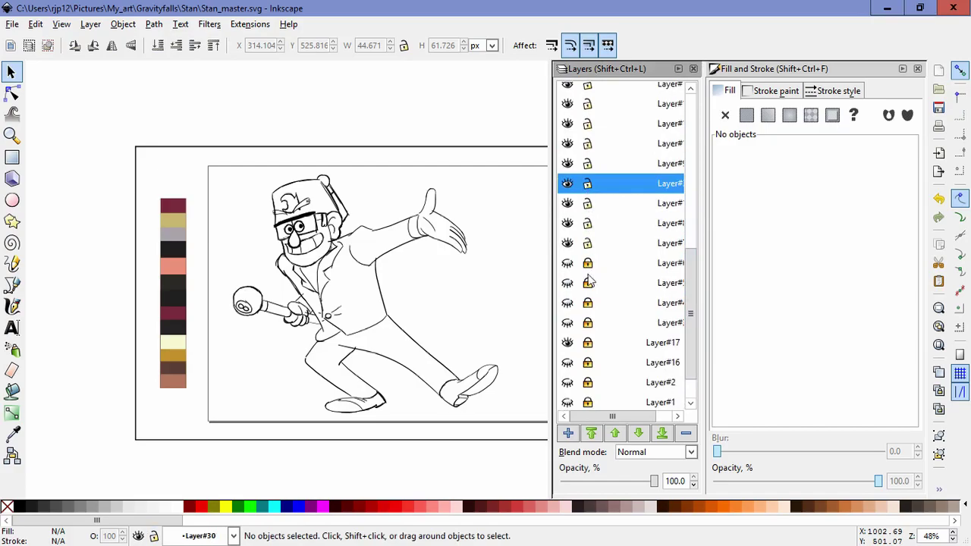
click(591, 364)
click(590, 384)
click(591, 403)
drag(690, 372, 682, 413)
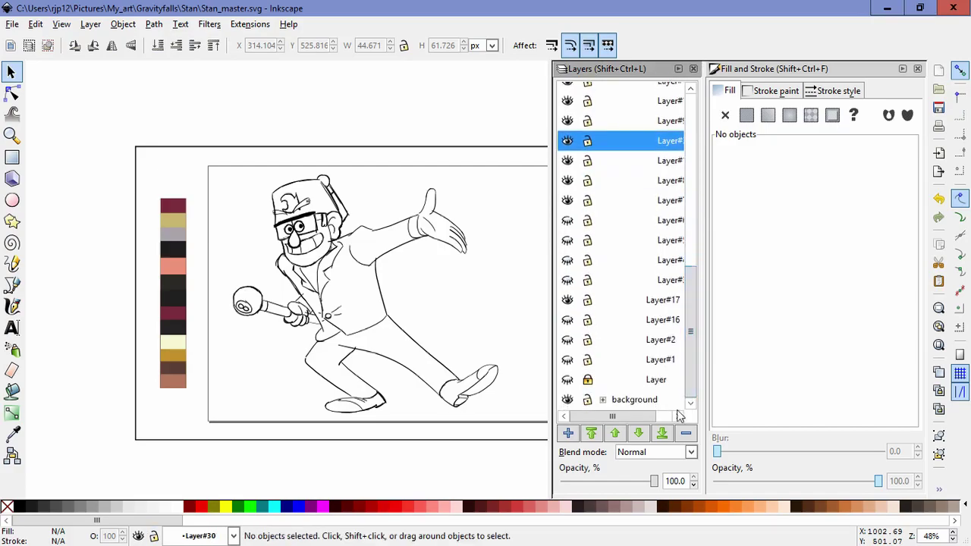
click(591, 380)
Step: Collapse the head and body groups, lock body, and lock Layer#18 and Layer#19 after checking their contents
drag(691, 327, 683, 233)
click(636, 231)
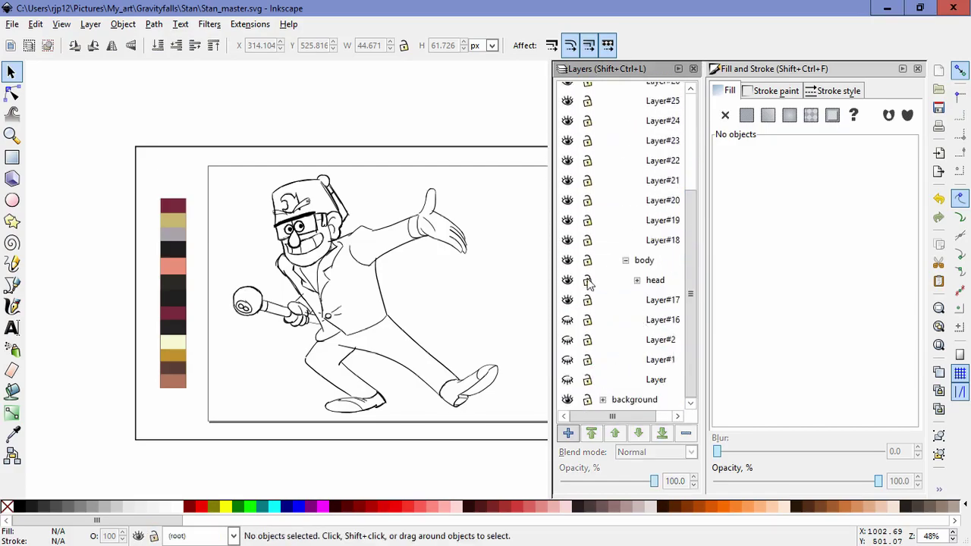
click(626, 261)
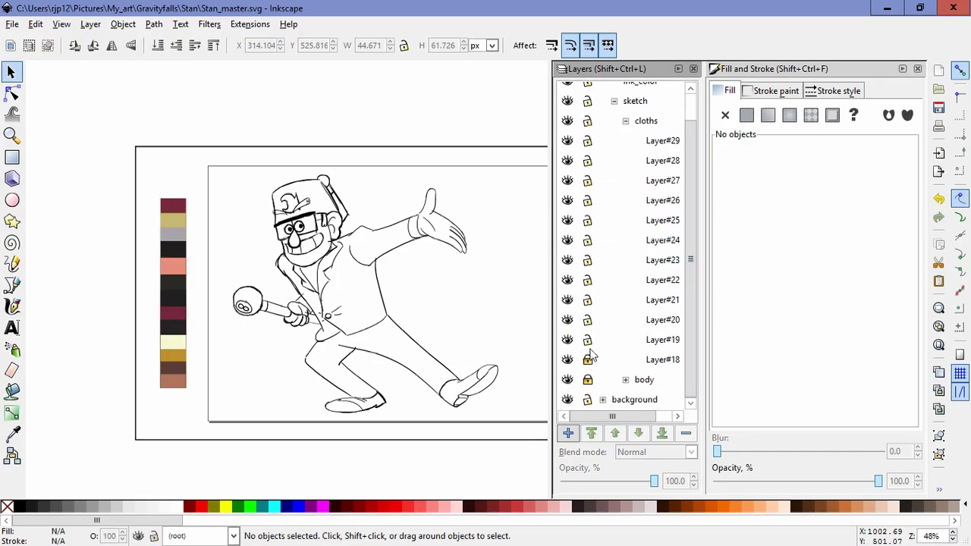
click(568, 359)
click(568, 359)
click(588, 340)
click(568, 340)
click(568, 340)
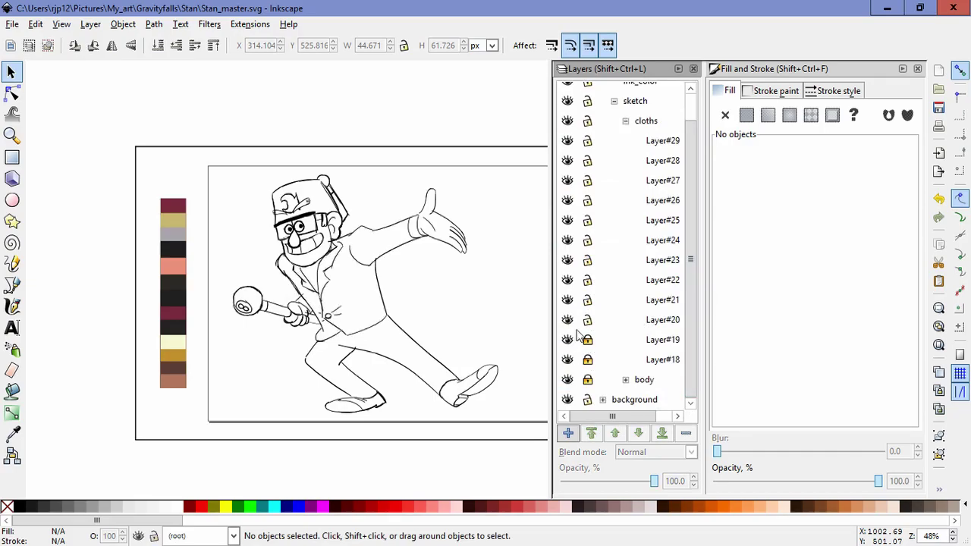
Step: Add a new layer above Layer#19 in the cloths group and lock Layer#20 through Layer#29
click(628, 339)
click(567, 433)
click(538, 327)
drag(587, 320, 590, 235)
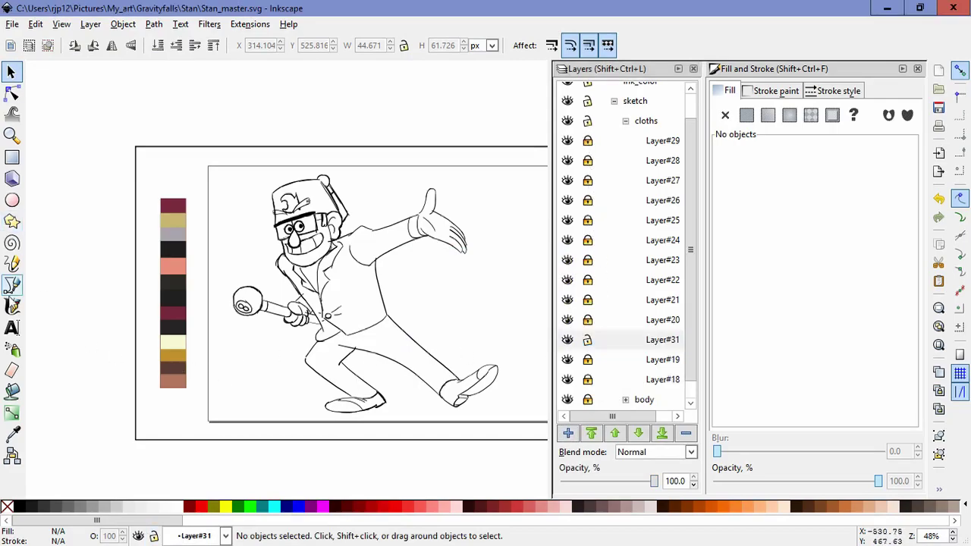
Step: Draw the bow tie's knot under the chin and its left ribbon with 4-width black calligraphic strokes
click(12, 305)
scroll(341, 296, up, 5)
scroll(239, 194, up, 1)
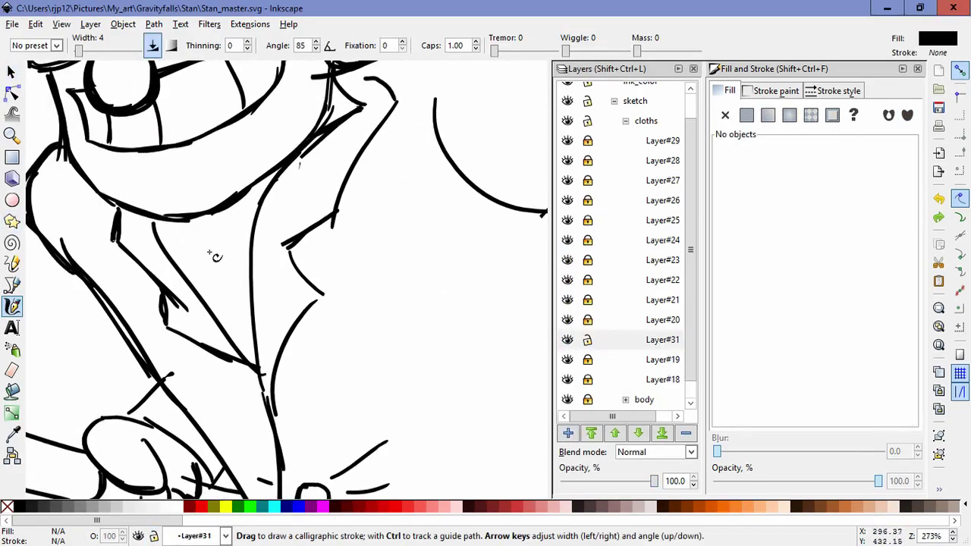
drag(201, 227, 243, 198)
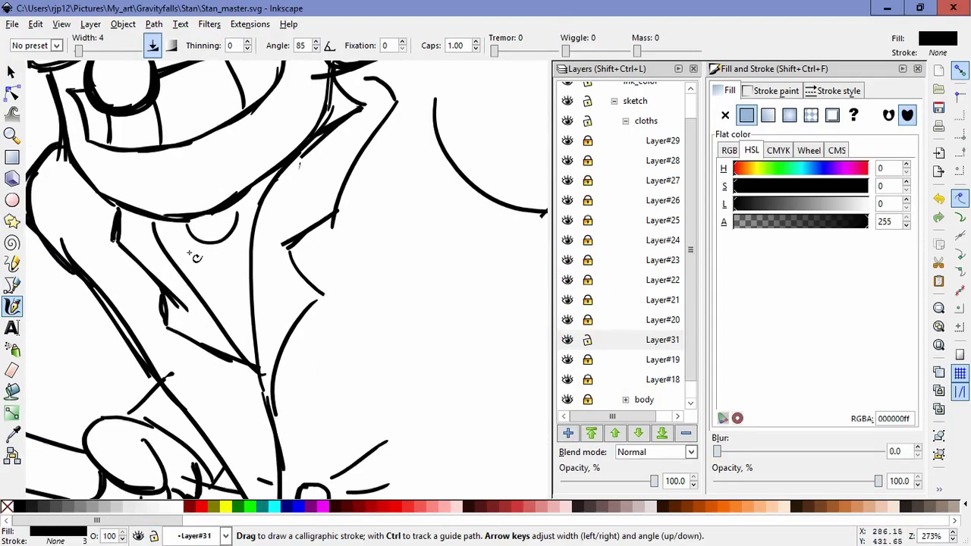
drag(194, 243, 150, 378)
mouse_move(212, 244)
mouse_down()
mouse_move(179, 371)
mouse_move(190, 361)
mouse_move(187, 372)
mouse_up()
key(ctrl+z)
key(ctrl+z)
key(ctrl+z)
key(ctrl+z)
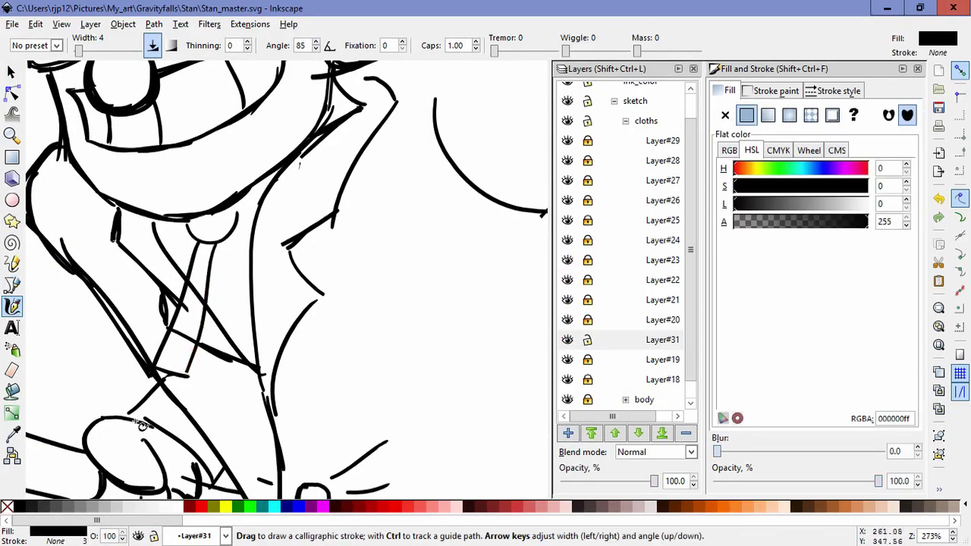
drag(213, 246, 237, 422)
key(ctrl+z)
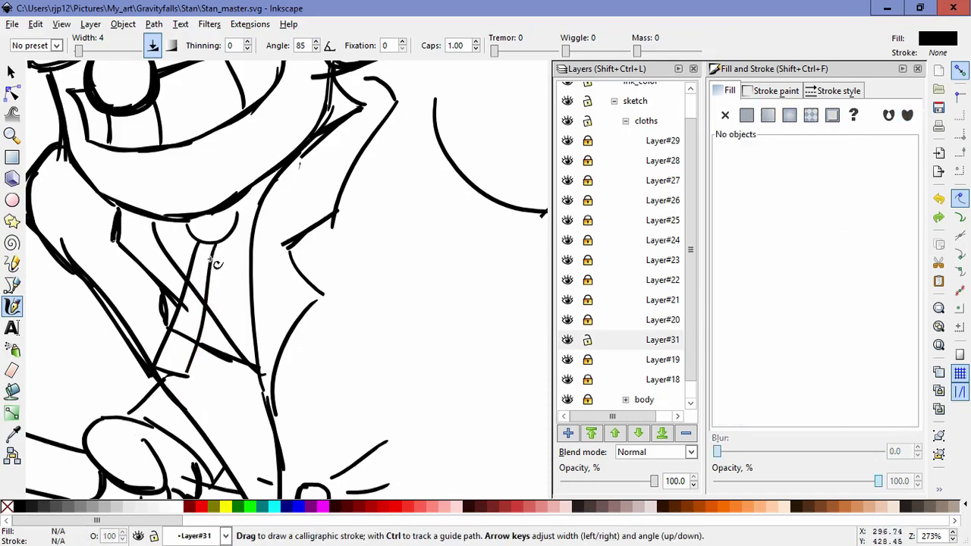
Step: Draw the middle tail's first edge and the right ribbon, and resize the ribbons' end strokes to meet their corners
drag(212, 260, 229, 377)
mouse_move(219, 242)
mouse_down()
mouse_move(281, 306)
mouse_move(320, 280)
mouse_up()
key(s)
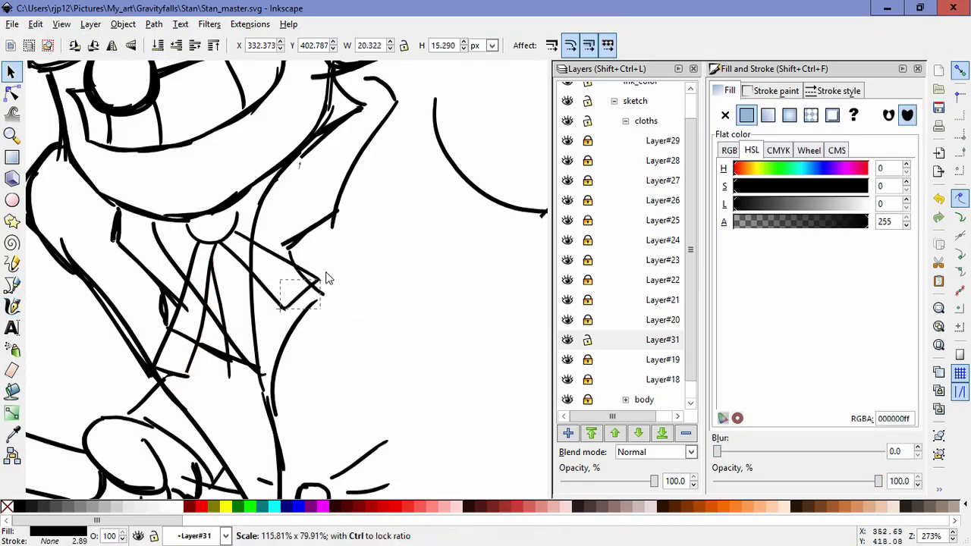
drag(326, 272, 325, 274)
drag(277, 312, 275, 317)
click(189, 366)
drag(182, 376, 185, 380)
click(214, 403)
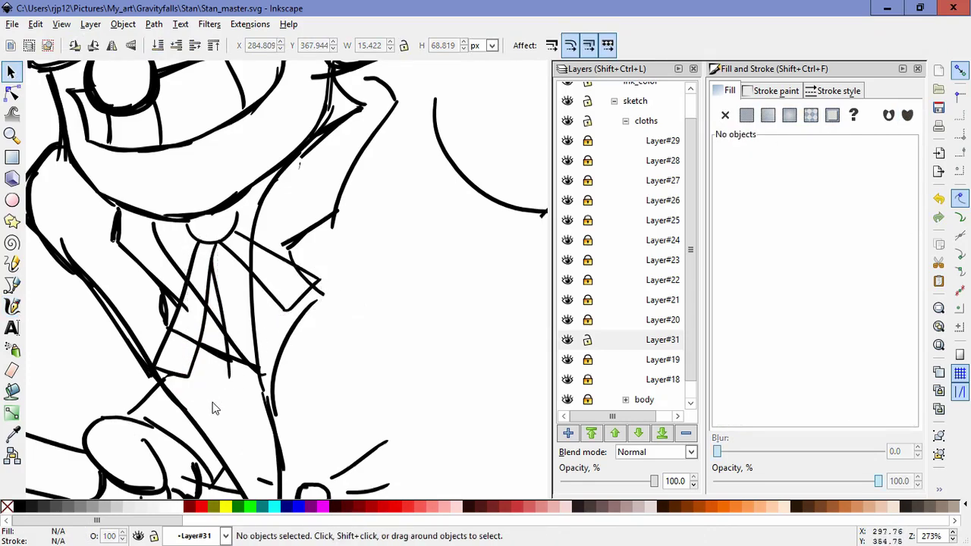
Step: Draw the bow tie's remaining hanging tails between the left and right ribbons with calligraphic strokes
click(12, 306)
drag(221, 244, 255, 359)
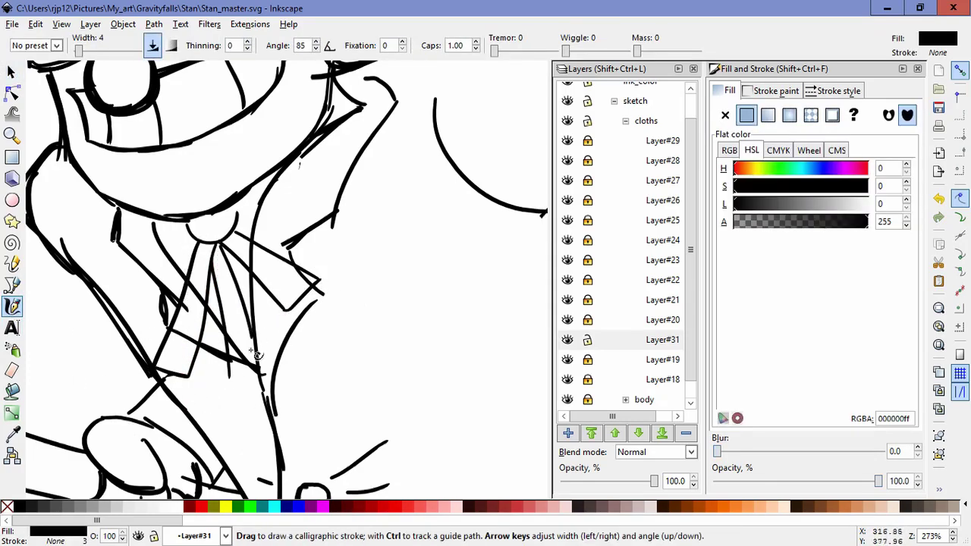
drag(228, 263, 287, 339)
key(ctrl+z)
mouse_move(254, 278)
mouse_down()
mouse_move(293, 352)
mouse_move(286, 333)
mouse_up()
key(ctrl+z)
key(ctrl+z)
key(ctrl+z)
drag(255, 282, 287, 334)
key(ctrl+z)
mouse_move(245, 266)
mouse_down()
mouse_move(287, 336)
mouse_move(261, 370)
mouse_up()
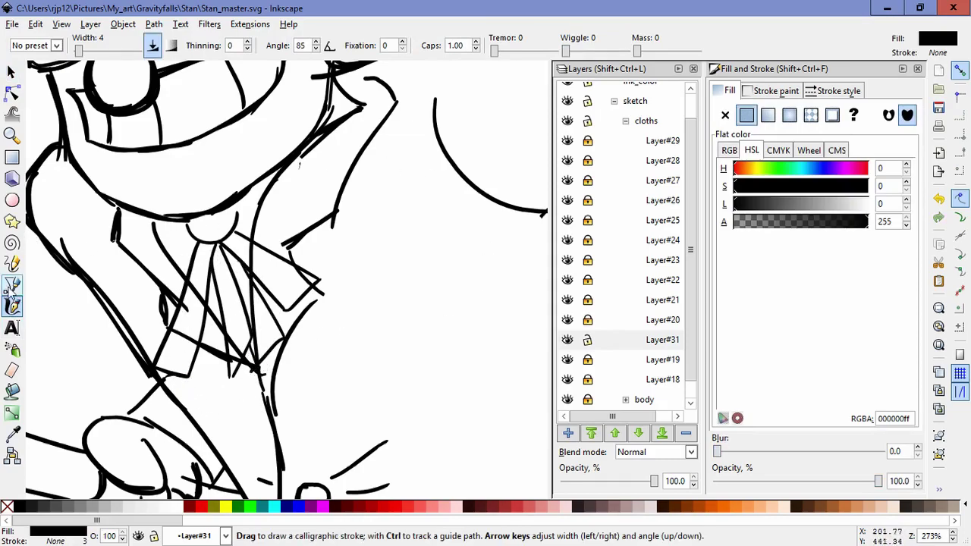
Step: Add a new layer directly above Layer#19, beneath the bow tie's layer
click(598, 364)
key(ctrl+shift+n)
key(Return)
drag(420, 290, 435, 367)
key(ctrl+z)
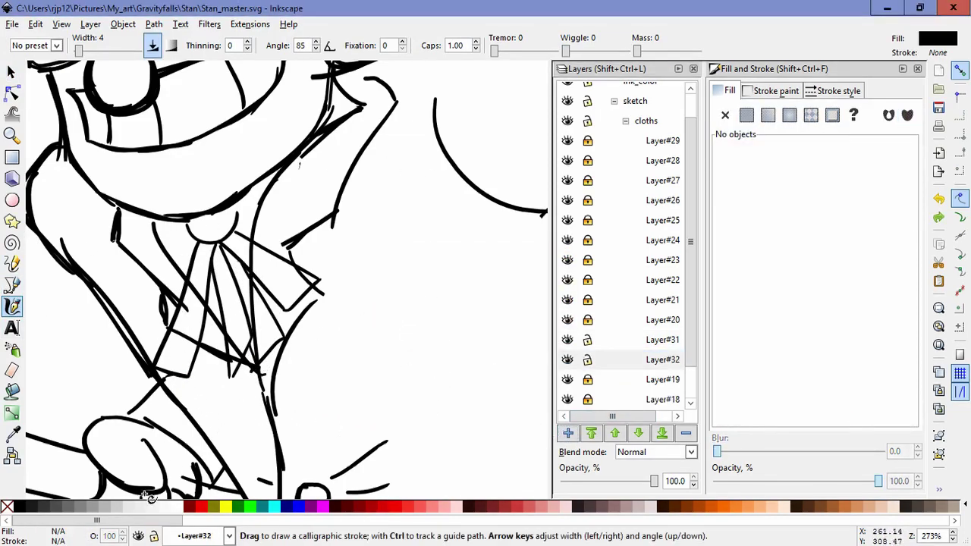
Step: Paint white calligraphic strokes inside the bow tie's ribbons and tails to cover the jacket lines behind them
click(175, 506)
scroll(189, 332, up, 1)
drag(214, 269, 186, 349)
drag(203, 264, 161, 343)
drag(193, 262, 185, 282)
mouse_move(241, 326)
mouse_down()
mouse_move(242, 347)
mouse_move(263, 359)
mouse_up()
mouse_move(271, 294)
mouse_down()
mouse_move(289, 366)
mouse_move(277, 265)
mouse_up()
drag(282, 222, 279, 233)
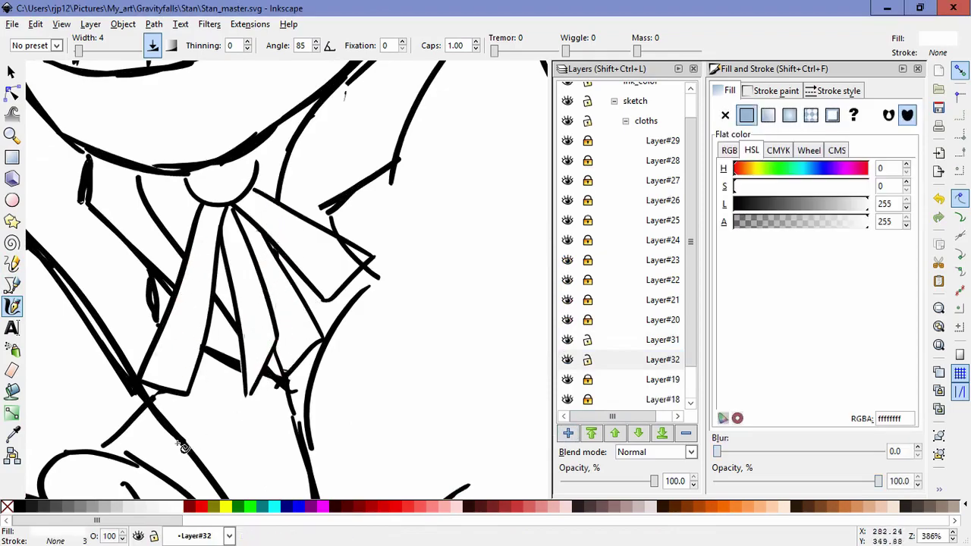
scroll(425, 323, down, 1)
scroll(424, 322, up, 1)
drag(365, 260, 339, 236)
scroll(424, 335, down, 1)
scroll(430, 339, down, 4)
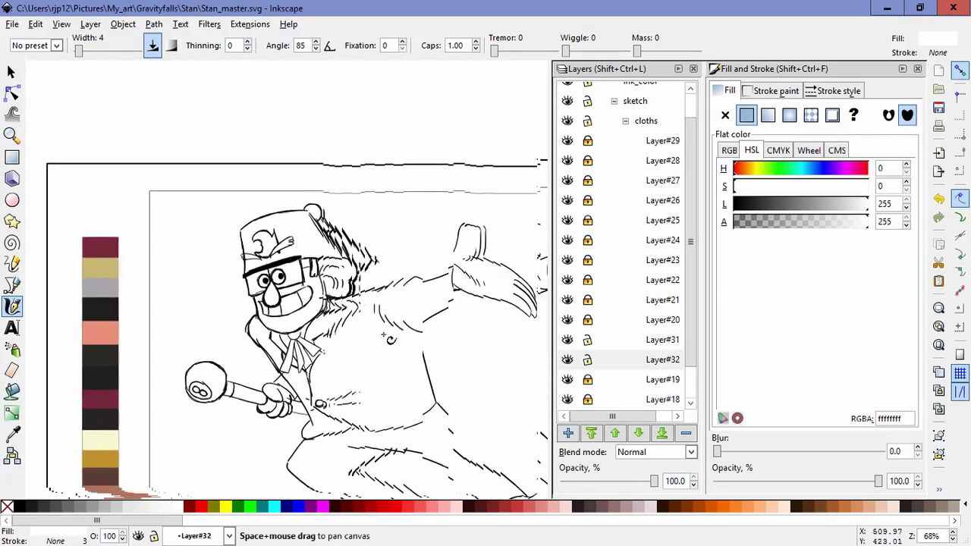
Step: Lock Layer#32 and the cloths group, and add a layer named color_s above cloths
click(590, 361)
drag(691, 279, 690, 212)
click(626, 152)
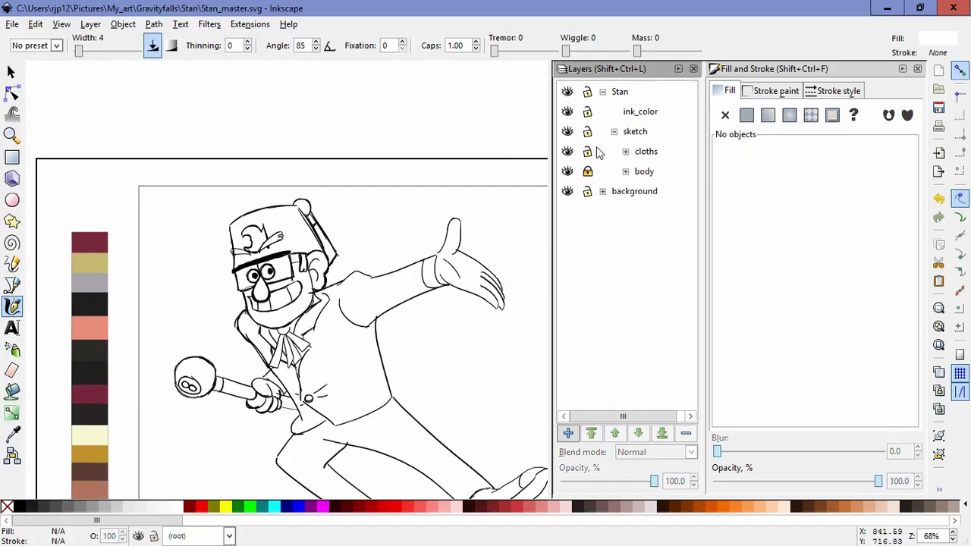
click(654, 153)
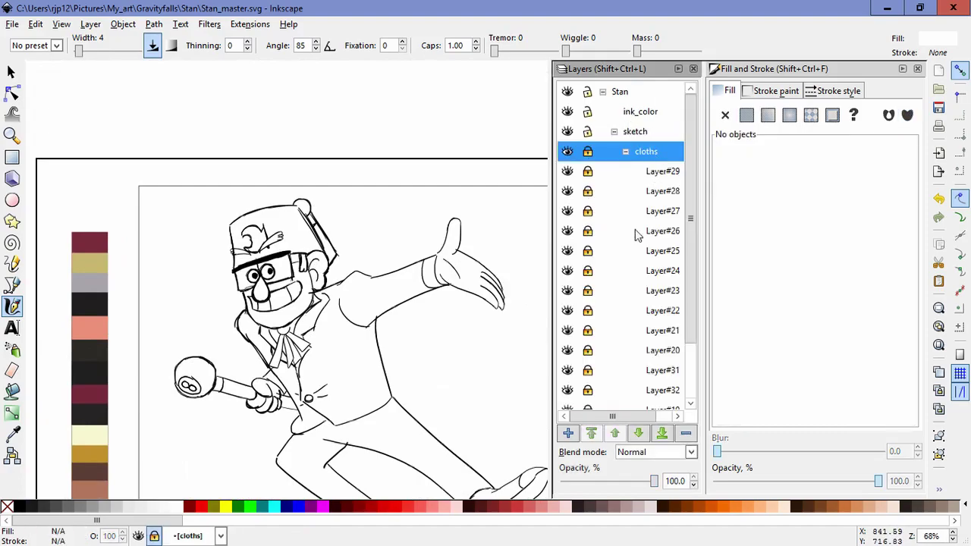
click(568, 432)
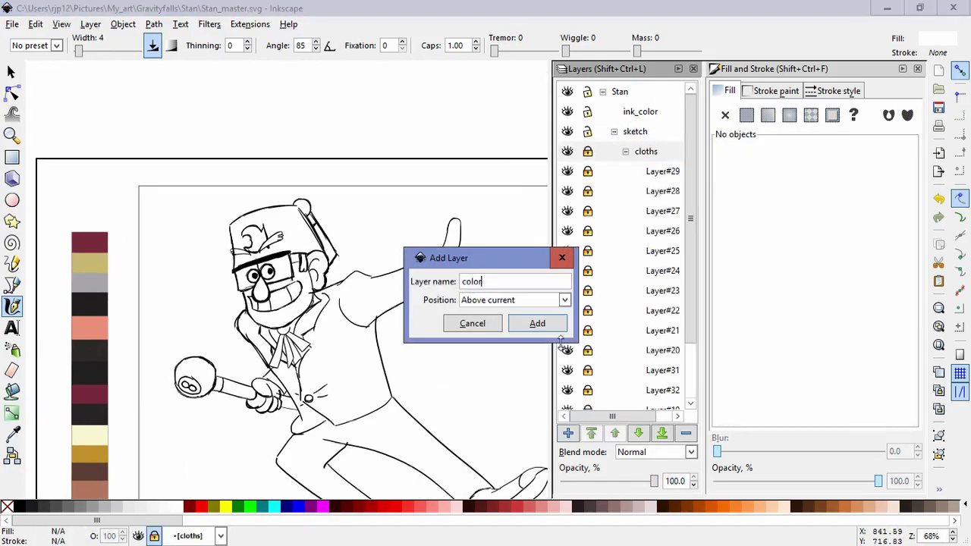
key(Return)
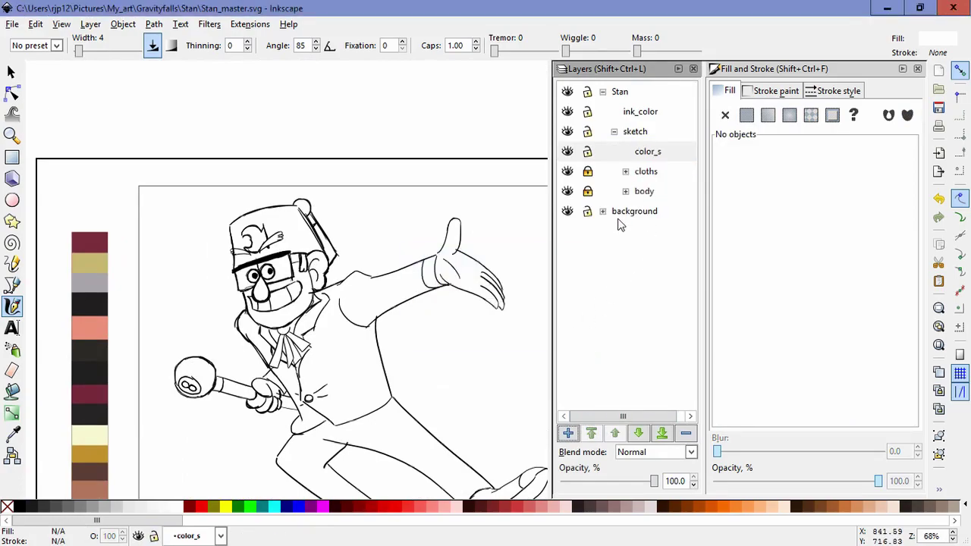
Step: Add a new sublayer inside the color_s layer
key(ctrl+shift+n)
click(564, 300)
click(501, 347)
click(541, 325)
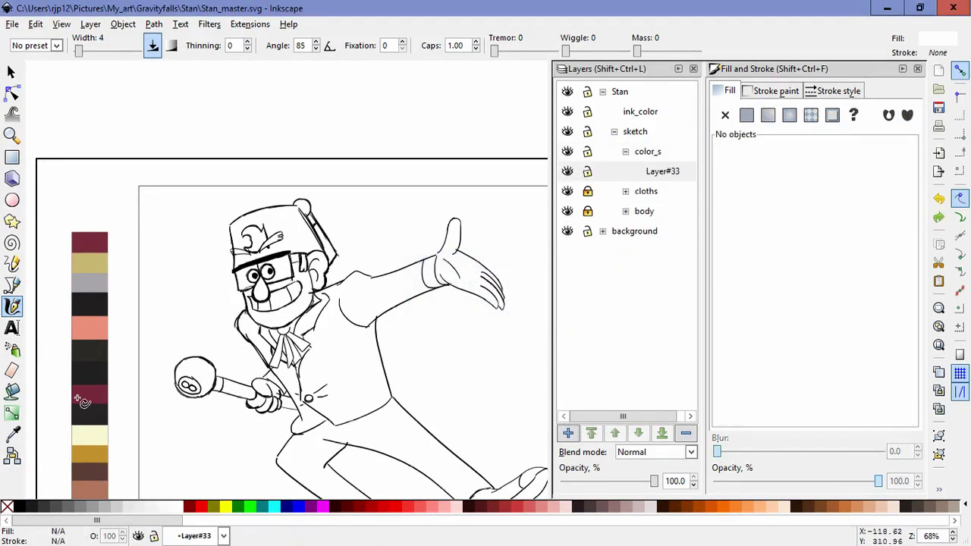
Step: Pick maroon (7d2f43) from the reference colour swatches and hatch the fez's upper left part around the emblem
key(d)
click(12, 327)
click(12, 308)
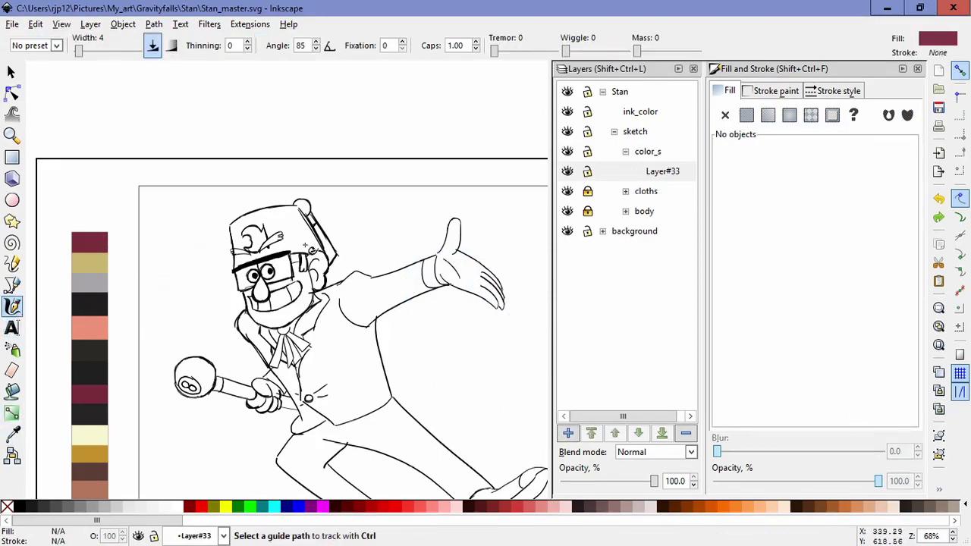
scroll(303, 266, up, 3)
mouse_move(123, 195)
mouse_down()
mouse_move(108, 210)
mouse_move(116, 242)
mouse_up()
drag(150, 182, 137, 226)
mouse_move(167, 173)
mouse_down()
mouse_move(144, 222)
mouse_move(173, 202)
mouse_up()
drag(194, 167, 183, 200)
mouse_move(203, 165)
mouse_down()
mouse_move(191, 206)
mouse_move(202, 206)
mouse_up()
drag(216, 156, 208, 195)
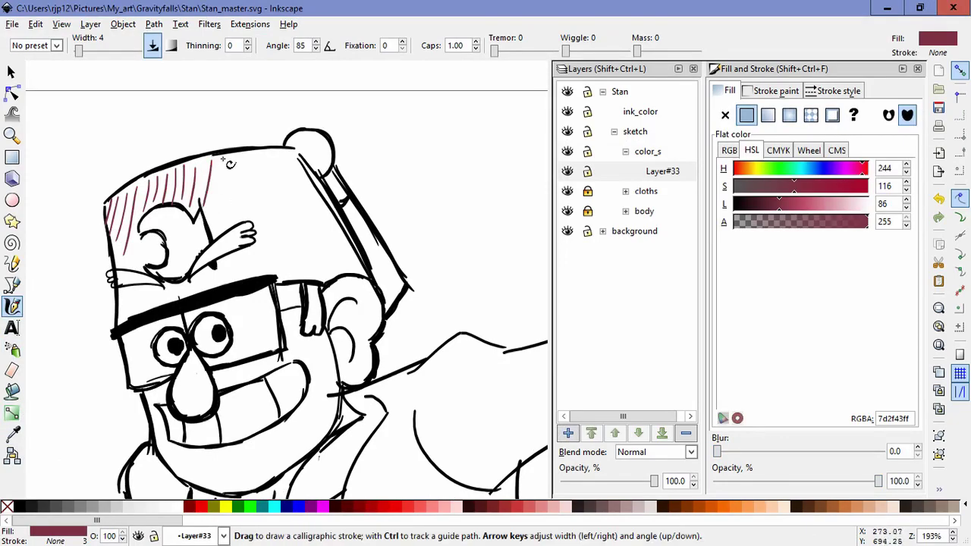
Step: Continue the maroon hatching across the fez's right side, down to its lower edge above the ear
drag(265, 157, 258, 231)
drag(277, 157, 266, 278)
mouse_move(288, 157)
mouse_down()
mouse_move(273, 270)
mouse_move(287, 272)
mouse_up()
drag(308, 174, 299, 275)
drag(317, 193, 313, 273)
drag(323, 222, 315, 279)
drag(334, 236, 331, 279)
drag(354, 256, 348, 271)
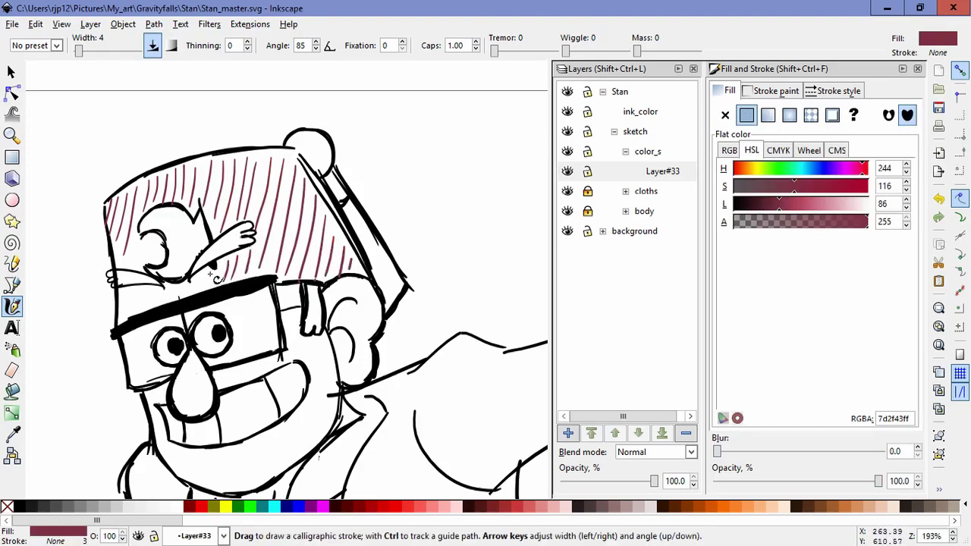
Step: Hatch the fez's lower left part below the emblem and the inside of its crescent in maroon
ctrl+click(215, 287)
mouse_move(205, 276)
mouse_down()
mouse_move(200, 290)
mouse_move(155, 302)
mouse_up()
drag(150, 289, 144, 304)
drag(141, 294, 135, 315)
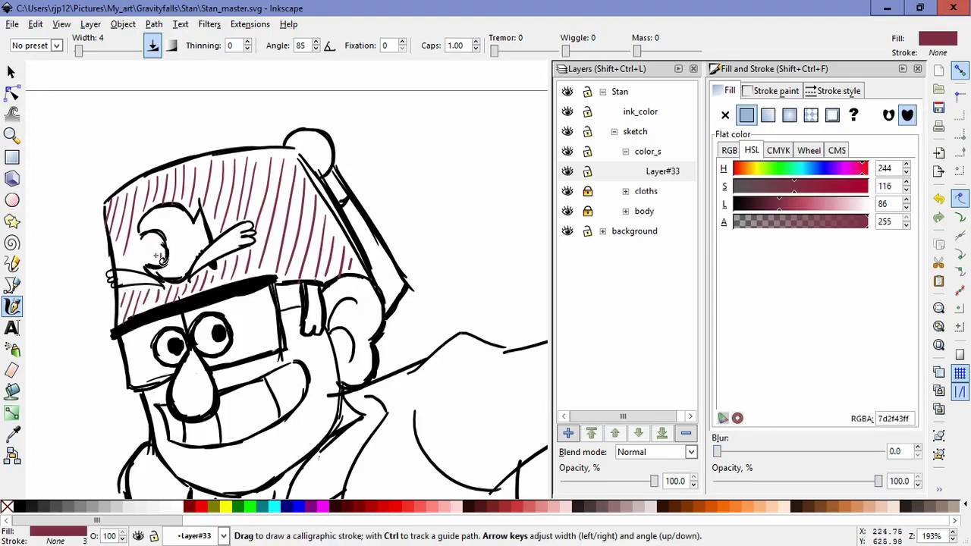
drag(168, 232, 152, 267)
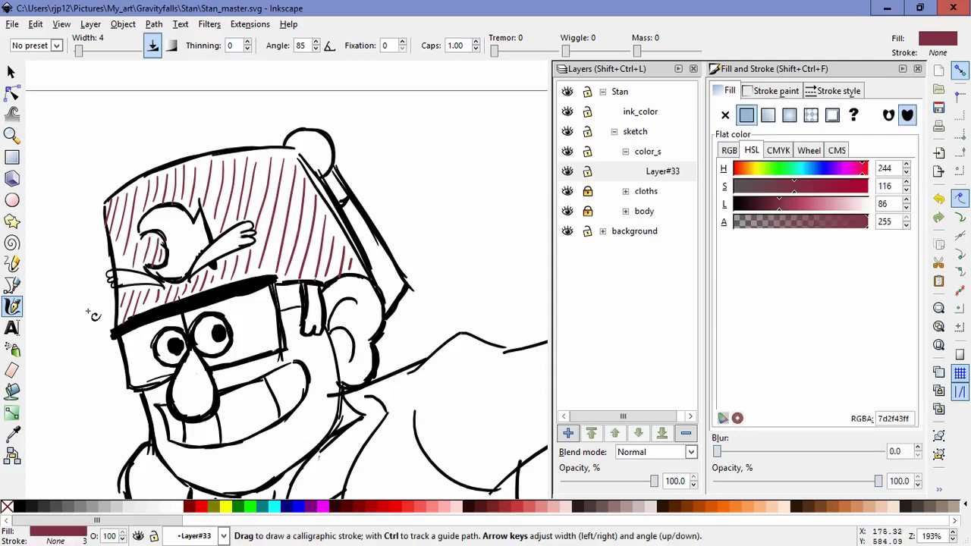
Step: Pick the tan (c6b871) from the reference colour swatches and hatch the crescent emblem on the fez
drag(143, 342, 219, 394)
drag(58, 343, 243, 308)
scroll(177, 347, down, 1)
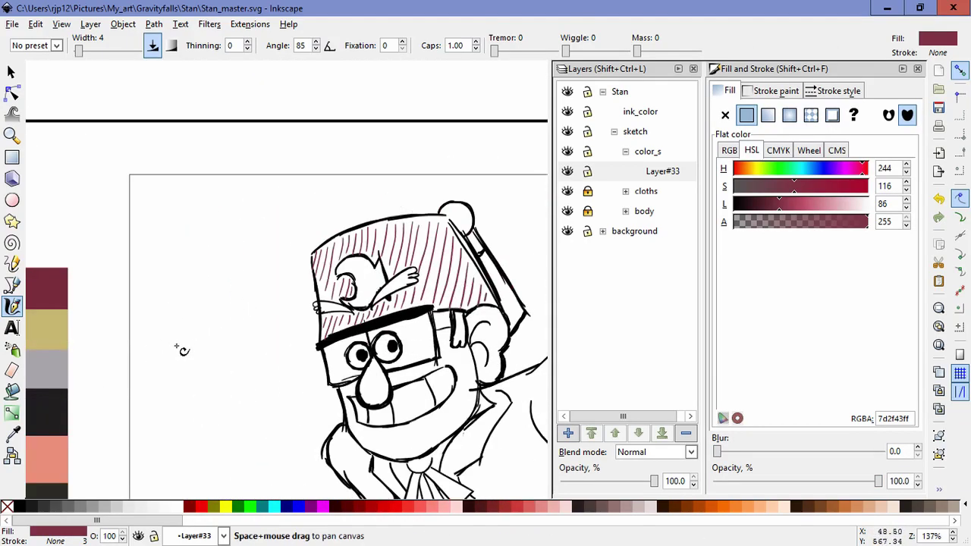
key(d)
click(47, 334)
scroll(379, 283, up, 1)
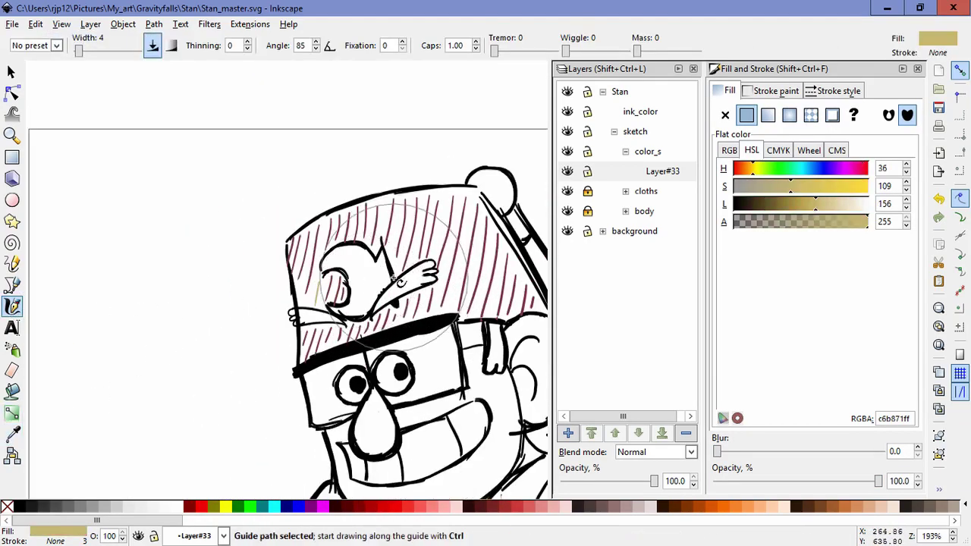
scroll(397, 280, up, 1)
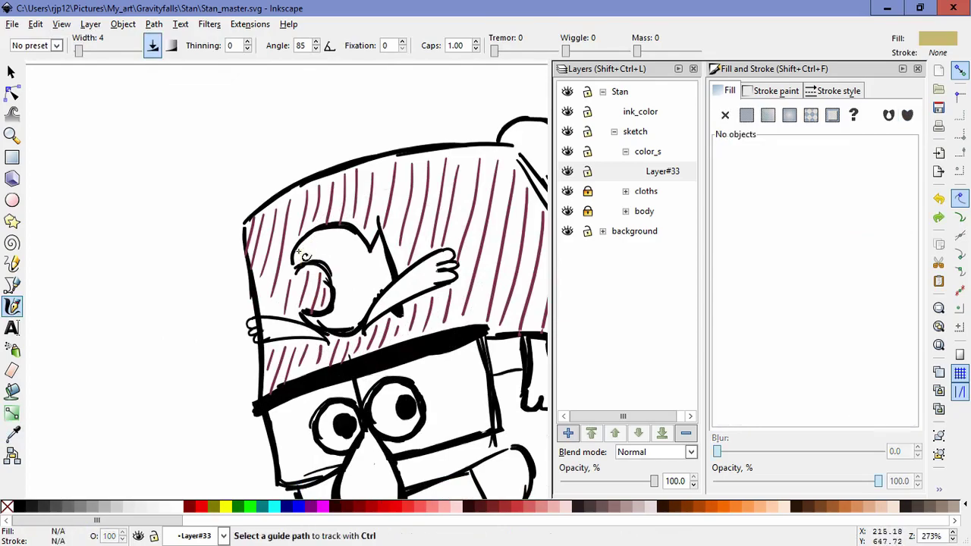
mouse_move(304, 256)
mouse_down()
mouse_move(311, 241)
mouse_move(335, 258)
mouse_up()
drag(350, 239, 341, 304)
key(ctrl+z)
drag(349, 242, 339, 319)
mouse_move(359, 252)
mouse_down()
mouse_move(350, 321)
mouse_move(360, 306)
mouse_up()
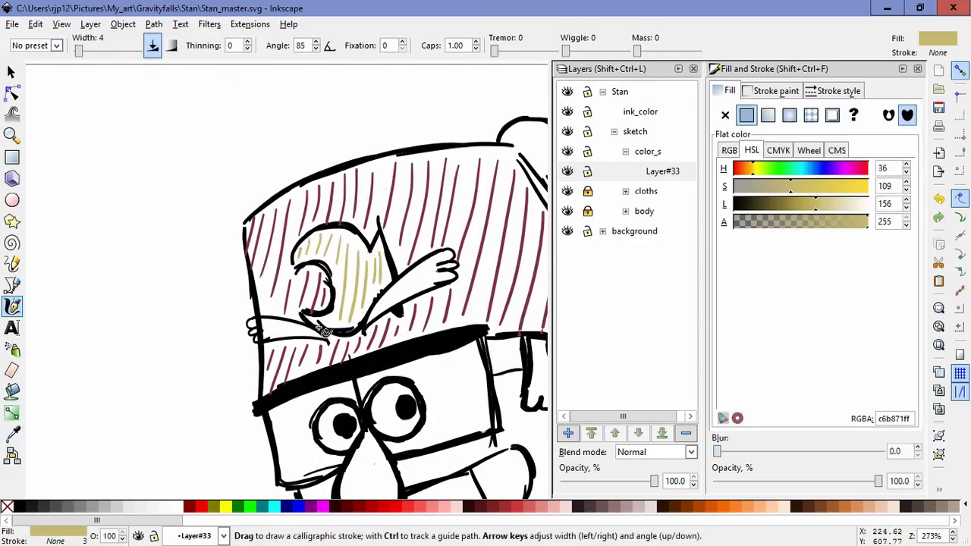
Step: Pick the grey (a8a4a9) from the reference swatches and hatch the left side of the jaw
scroll(376, 337, down, 4)
drag(376, 338, 321, 272)
click(12, 435)
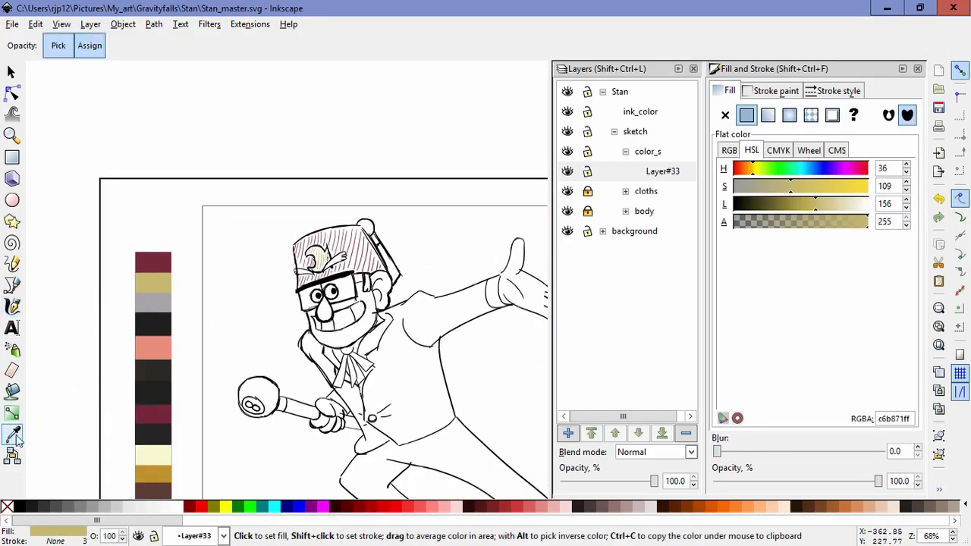
click(152, 304)
key(c)
scroll(329, 324, up, 3)
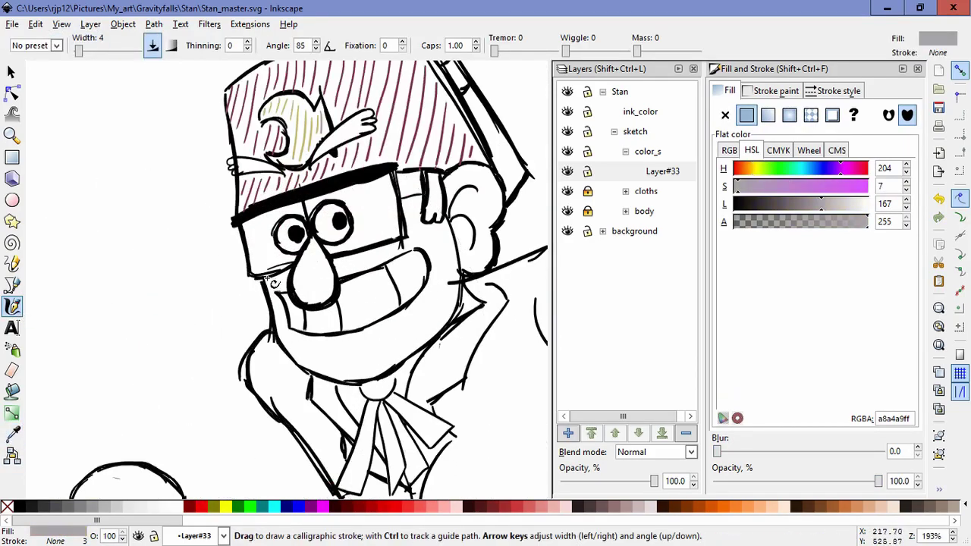
key(ctrl+z)
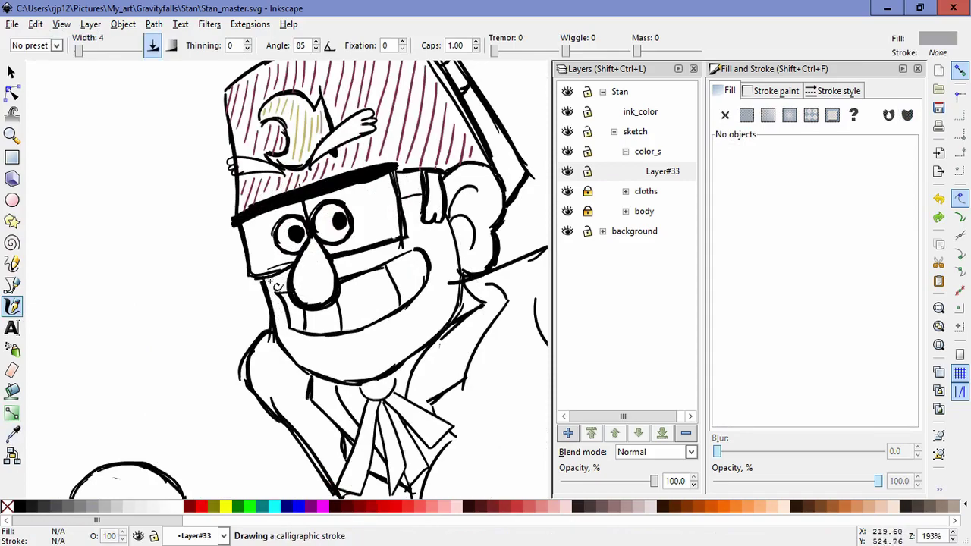
drag(277, 286, 282, 298)
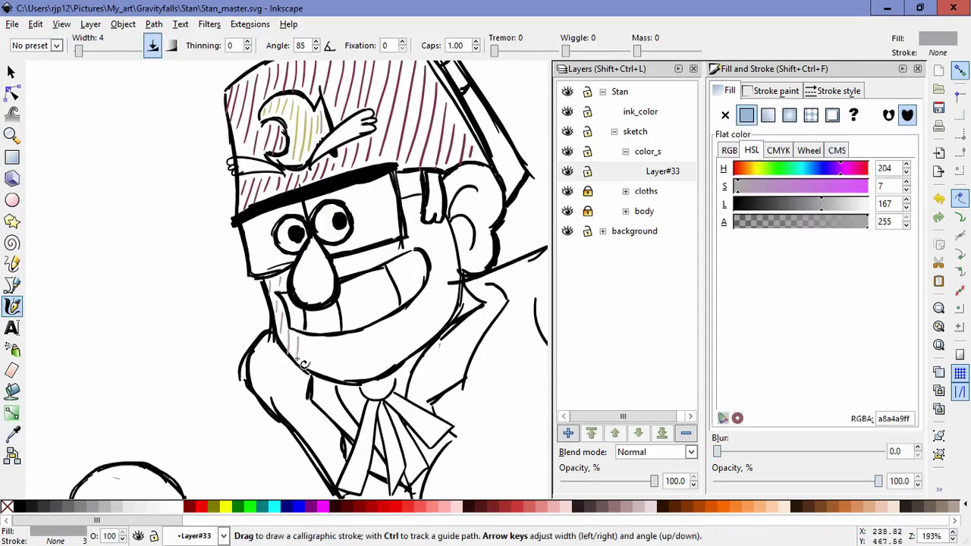
mouse_move(304, 365)
mouse_down()
mouse_move(304, 349)
mouse_move(303, 368)
mouse_up()
Step: Continue the grey hatching along the chin, up the right jaw to the sideburn, and above the mouth
mouse_move(316, 339)
mouse_down()
mouse_move(314, 373)
mouse_move(334, 375)
mouse_up()
key(ctrl+z)
mouse_move(345, 338)
mouse_down()
mouse_move(343, 373)
mouse_move(376, 378)
mouse_up()
key(ctrl+z)
drag(397, 336, 403, 366)
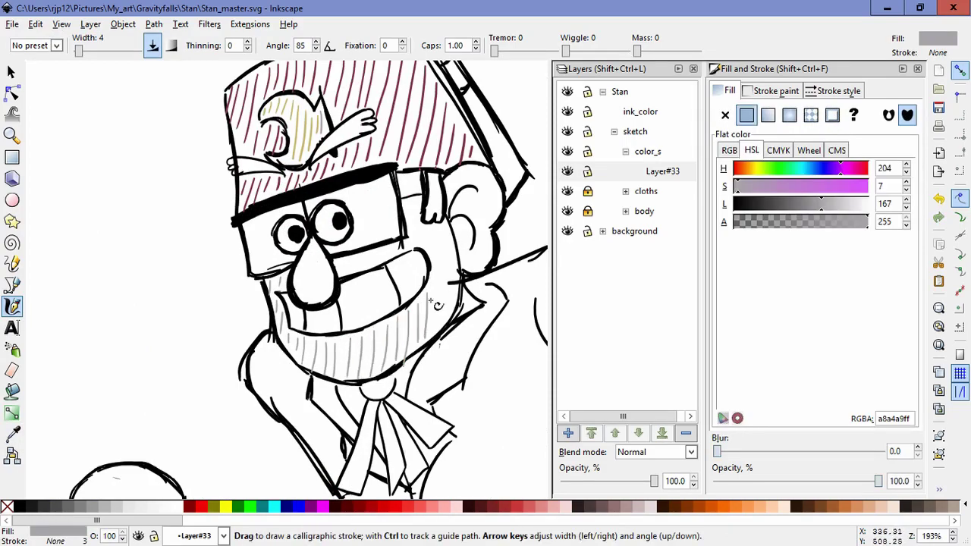
drag(456, 248, 455, 312)
drag(422, 230, 424, 250)
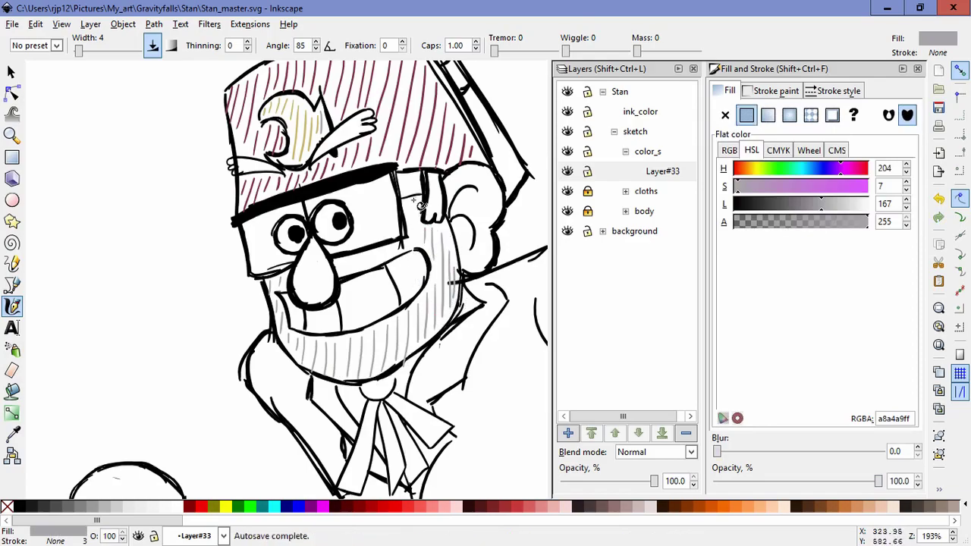
drag(414, 200, 415, 236)
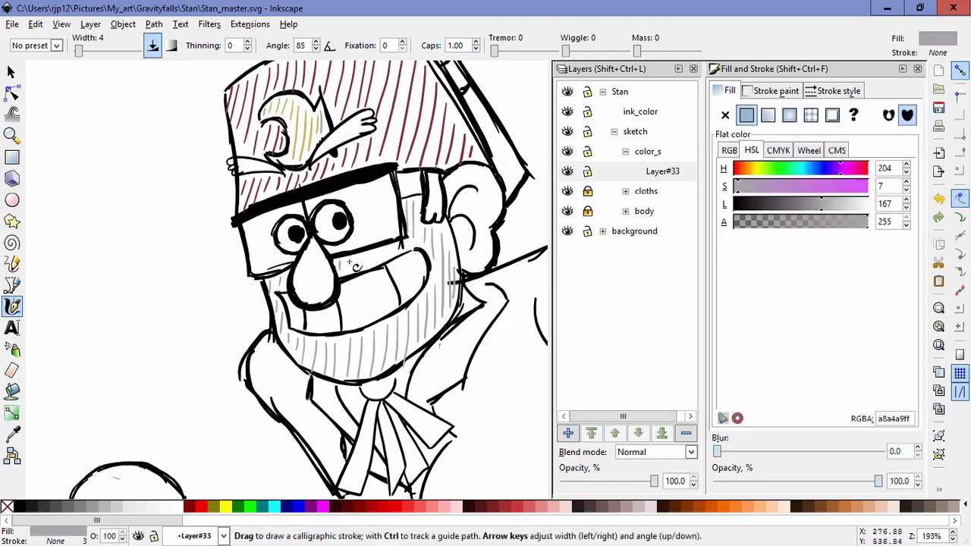
Step: Pick the salmon (e78c7a) from the reference swatches and hatch the nose
ctrl+scroll(364, 319, down, 3)
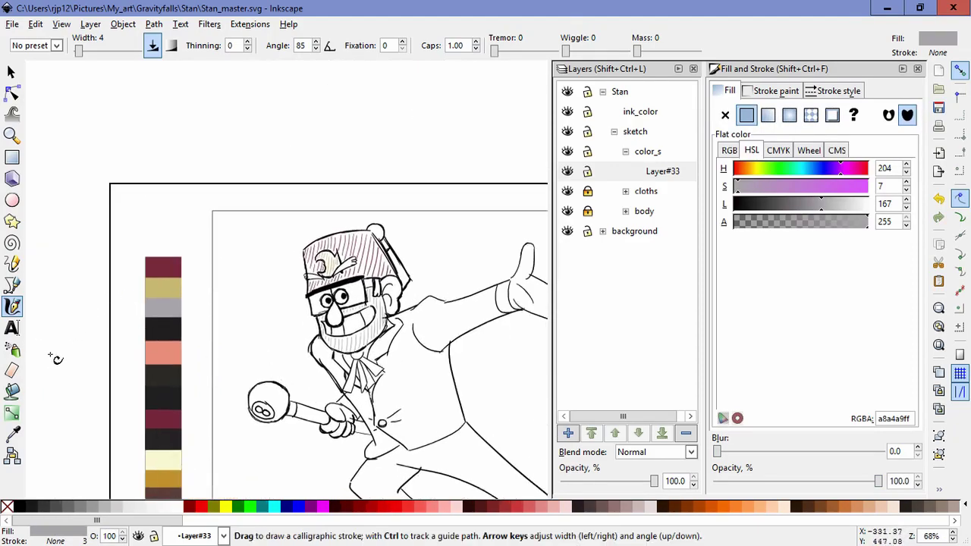
click(12, 434)
click(163, 351)
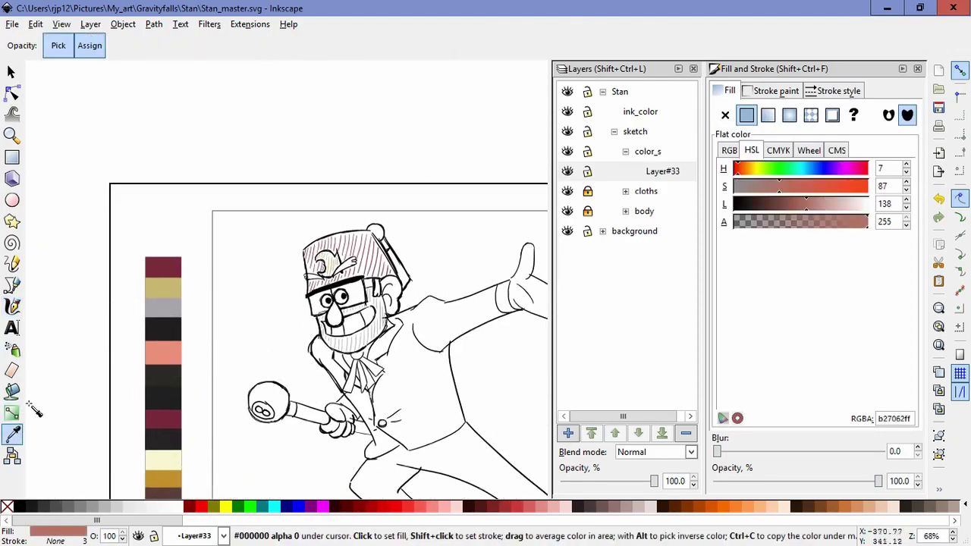
key(c)
ctrl+scroll(251, 293, up, 4)
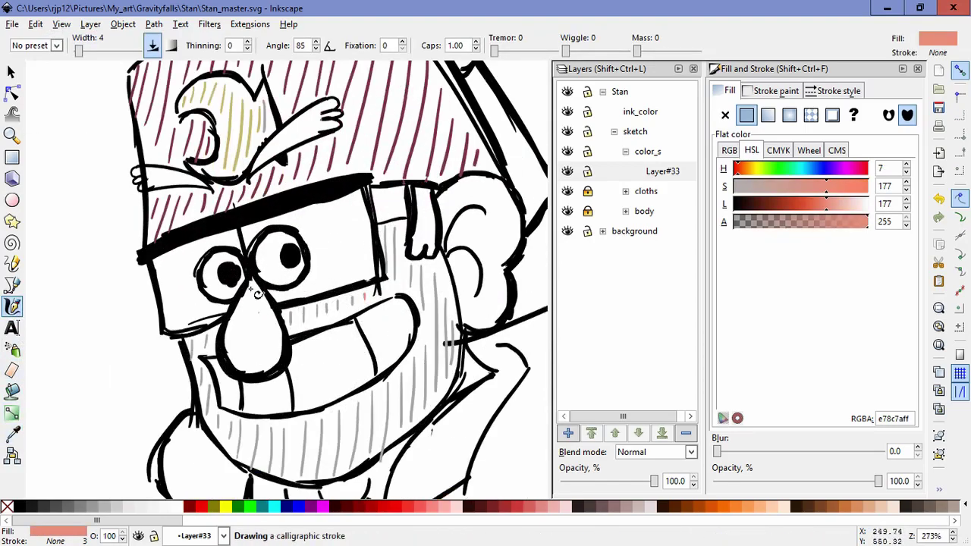
drag(251, 289, 232, 340)
drag(256, 296, 241, 348)
Step: Pick the near-black (1f1d1e) from the reference swatches and hatch the fez's tassel ball and hanging cord
scroll(280, 367, down, 2)
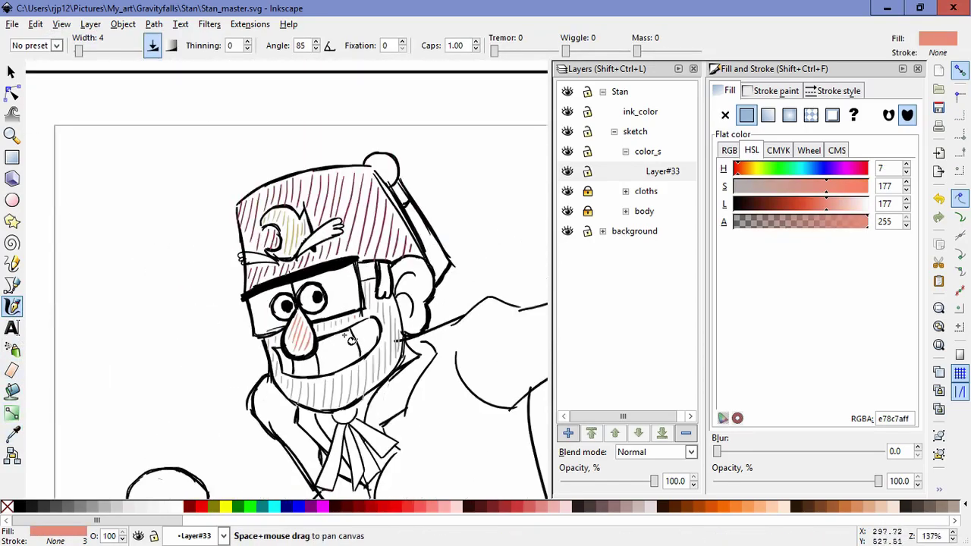
scroll(373, 253, down, 2)
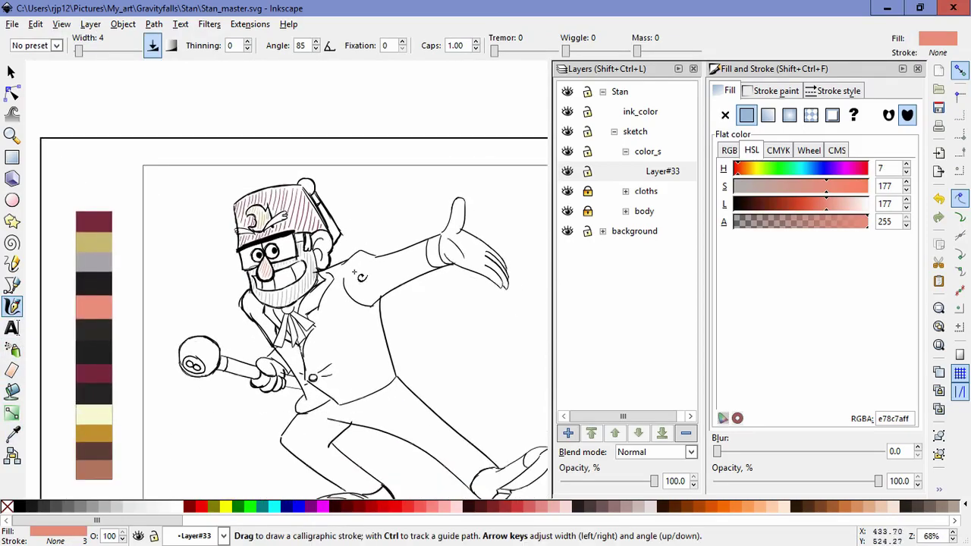
click(12, 434)
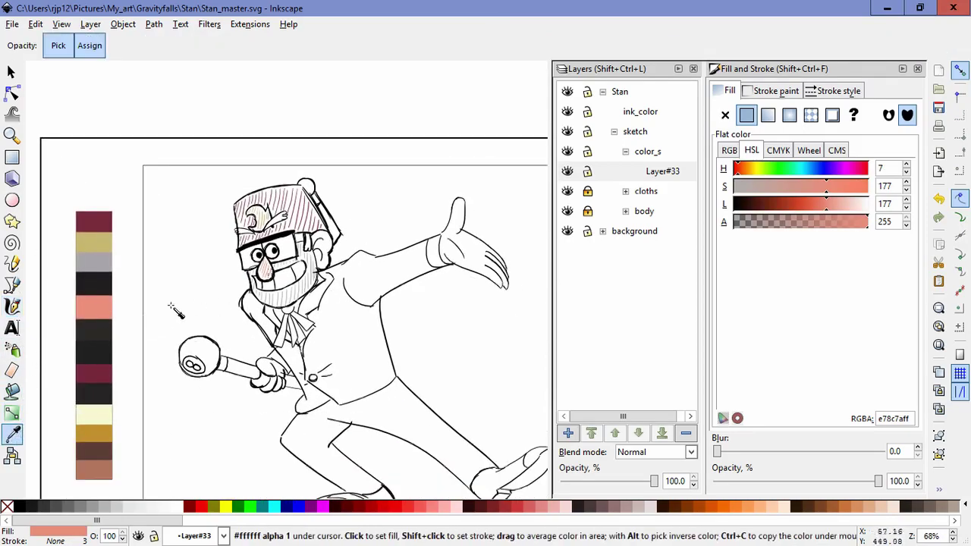
click(94, 353)
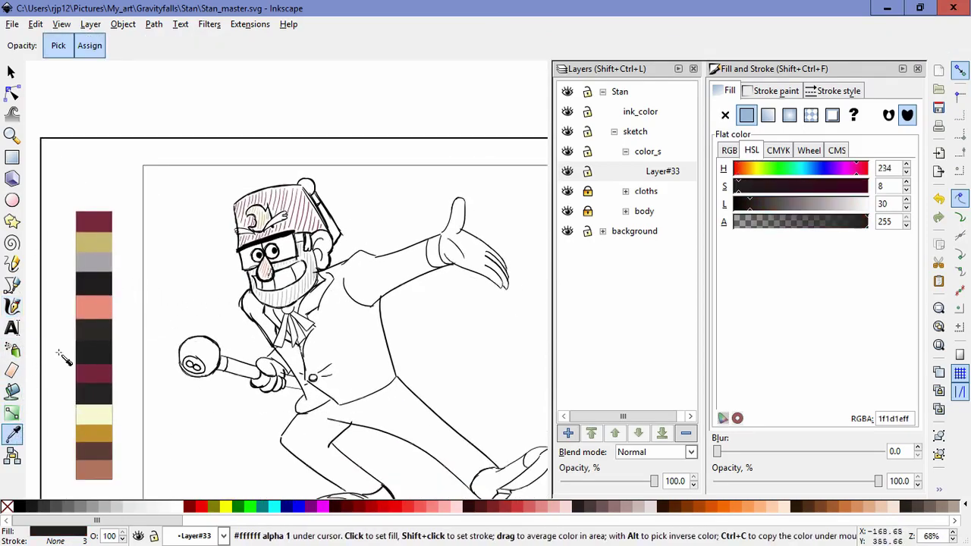
key(c)
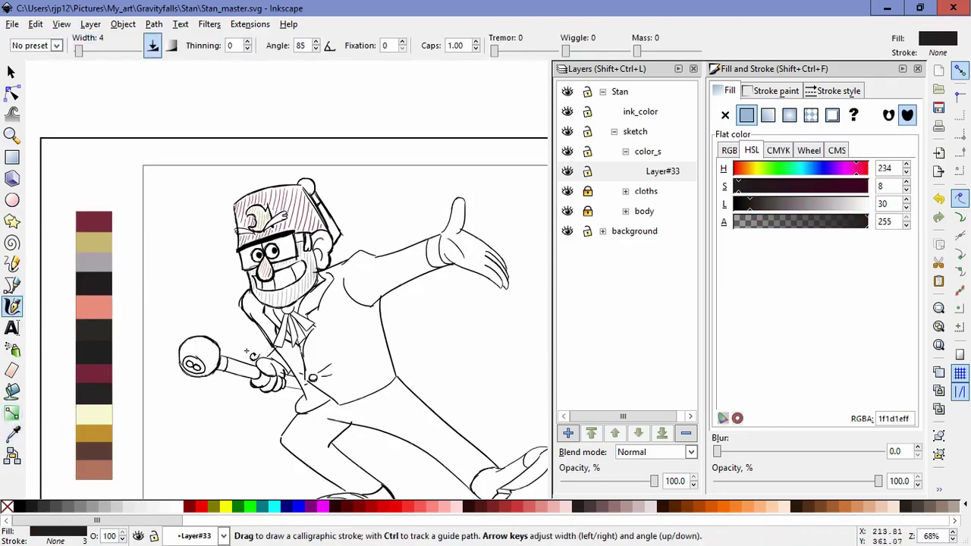
scroll(318, 227, up, 4)
drag(312, 192, 311, 289)
drag(256, 187, 262, 200)
mouse_move(275, 185)
mouse_down()
mouse_move(271, 204)
mouse_move(282, 219)
mouse_up()
drag(297, 188, 291, 229)
drag(307, 198, 301, 235)
drag(338, 283, 344, 314)
drag(357, 305, 354, 330)
drag(368, 322, 376, 380)
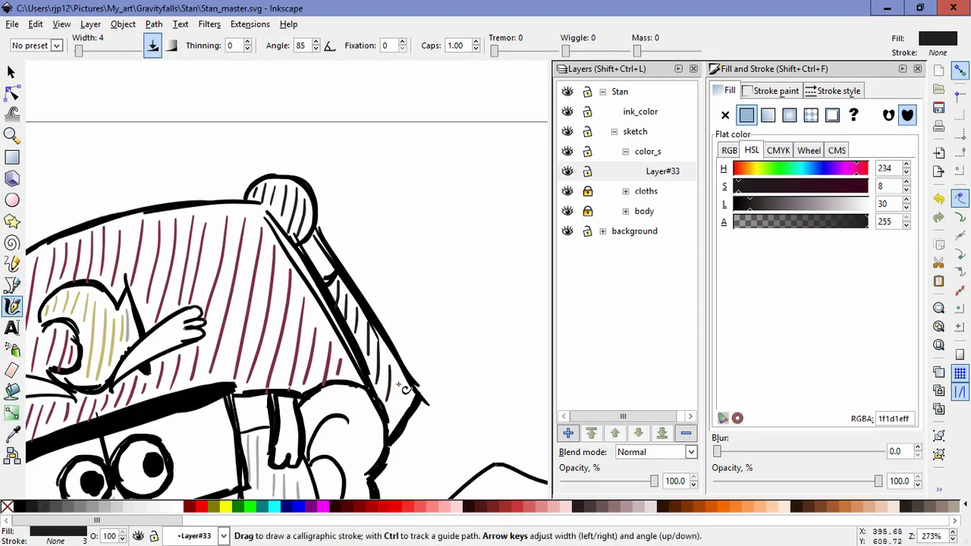
Step: Hatch the cane's eight-ball head around its number circle in the same near-black
scroll(359, 440, down, 4)
drag(322, 450, 328, 327)
drag(270, 385, 241, 294)
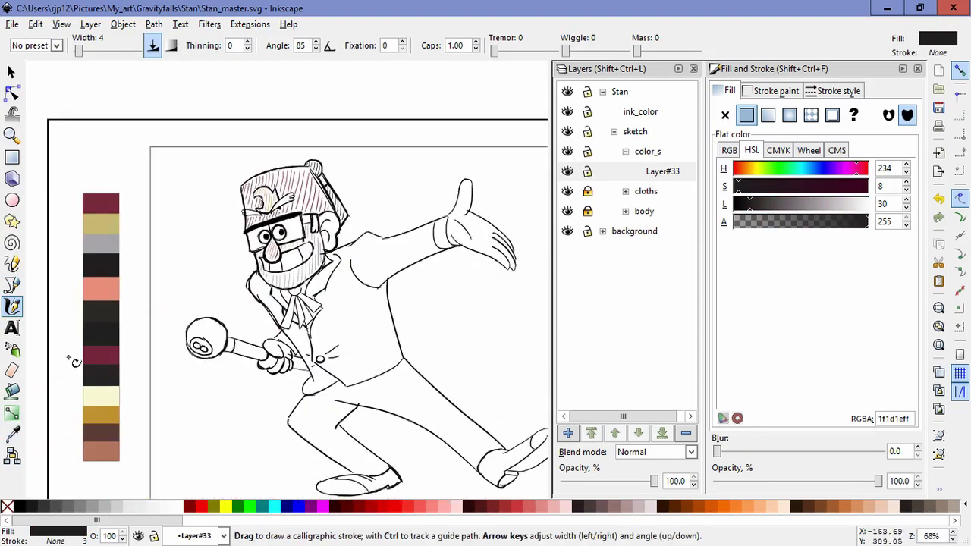
scroll(184, 356, up, 4)
drag(201, 243, 198, 279)
drag(212, 233, 207, 281)
mouse_move(224, 225)
mouse_down()
mouse_move(219, 275)
mouse_move(232, 271)
mouse_up()
mouse_move(249, 212)
mouse_down()
mouse_move(239, 283)
mouse_move(255, 269)
mouse_move(245, 265)
mouse_up()
key(ctrl+z)
key(ctrl+z)
mouse_move(271, 209)
mouse_down()
mouse_move(260, 272)
mouse_move(275, 263)
mouse_up()
mouse_move(300, 221)
mouse_down()
mouse_move(289, 284)
mouse_move(301, 302)
mouse_up()
drag(328, 247, 305, 352)
drag(340, 256, 335, 327)
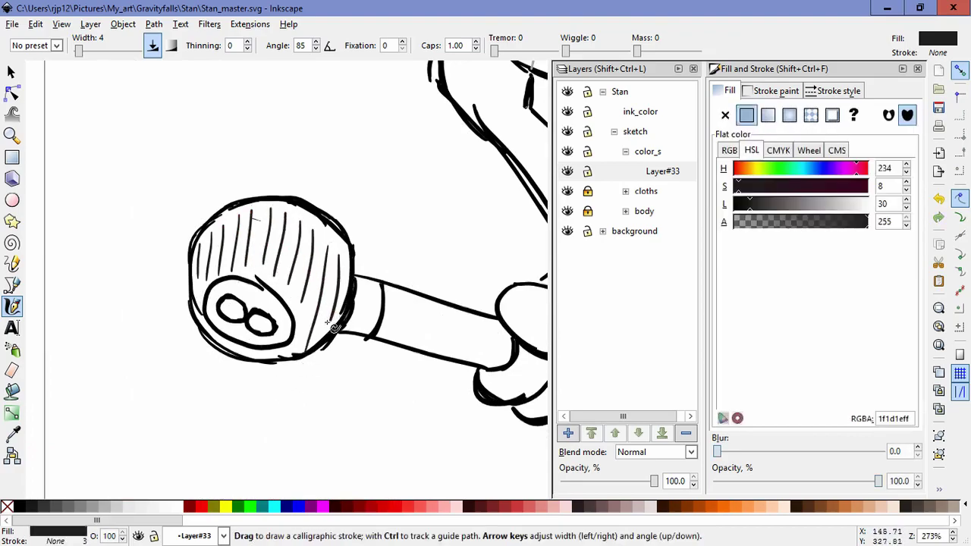
Step: Pick the dark grey (2b2a25) from the reference swatches and hatch the jacket's left side and the area below the bow tie
scroll(269, 375, down, 1)
scroll(261, 380, down, 4)
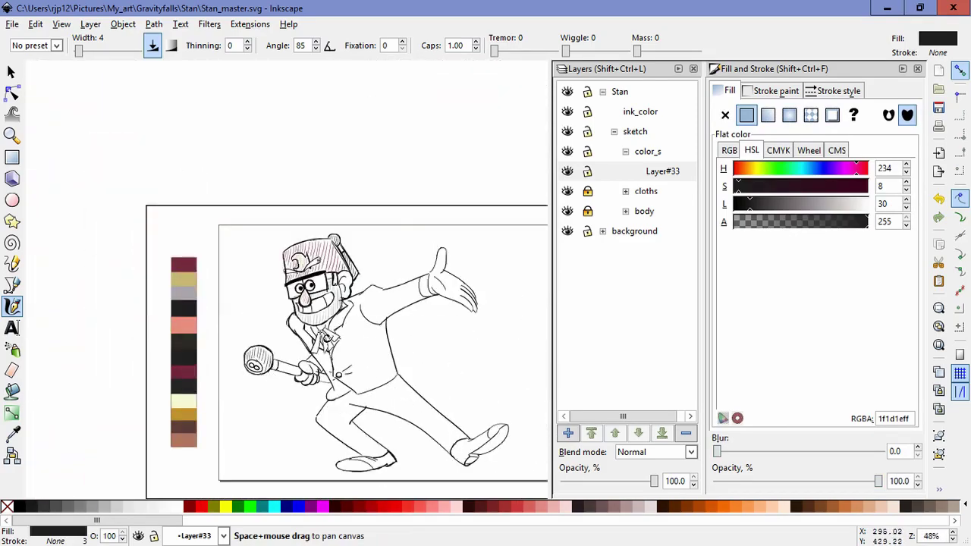
click(12, 434)
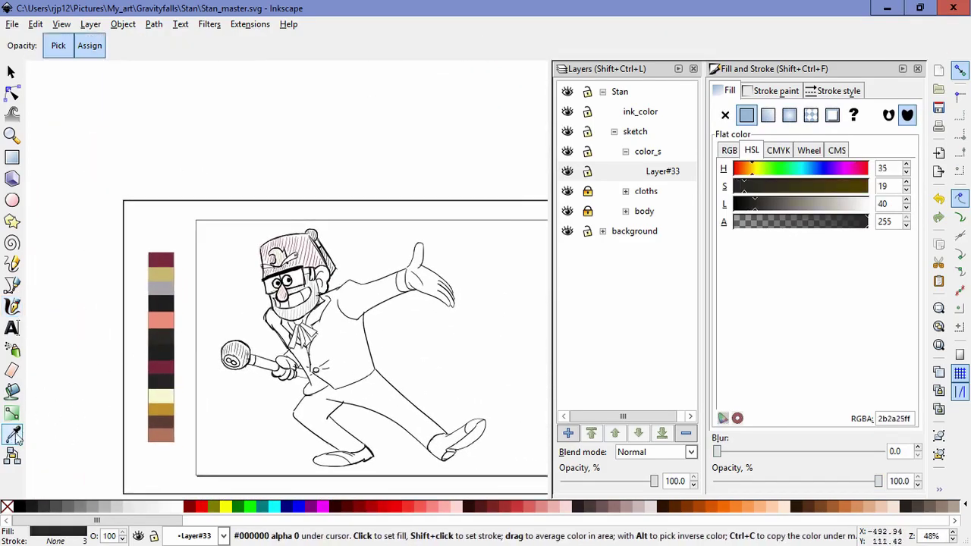
click(12, 306)
scroll(347, 325, up, 3)
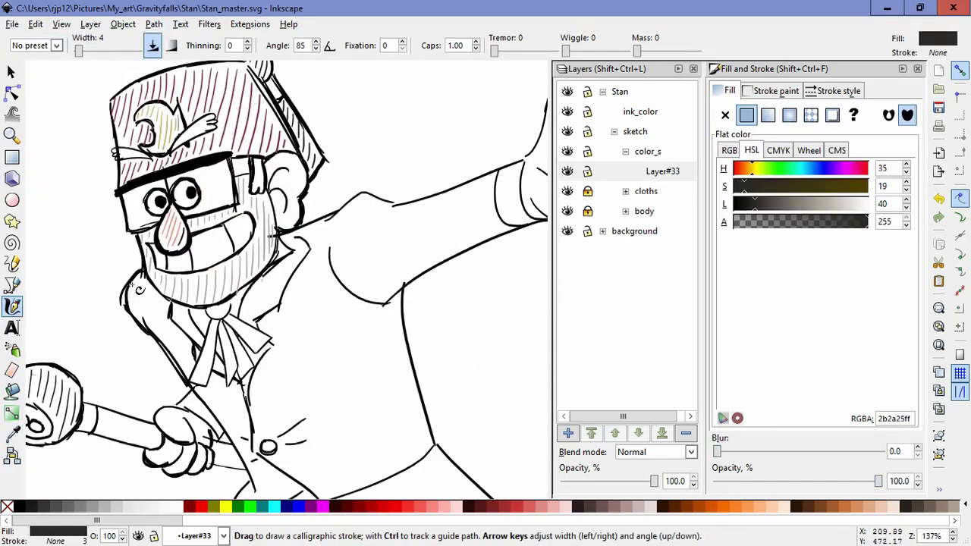
drag(150, 282, 168, 330)
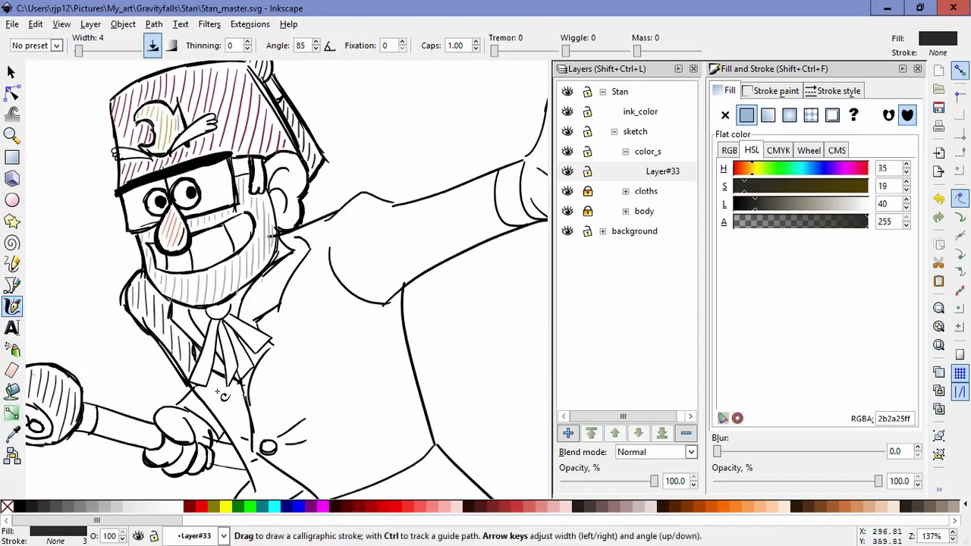
mouse_move(204, 382)
mouse_down()
mouse_move(180, 328)
mouse_move(195, 360)
mouse_up()
drag(202, 327, 211, 375)
drag(217, 346, 219, 383)
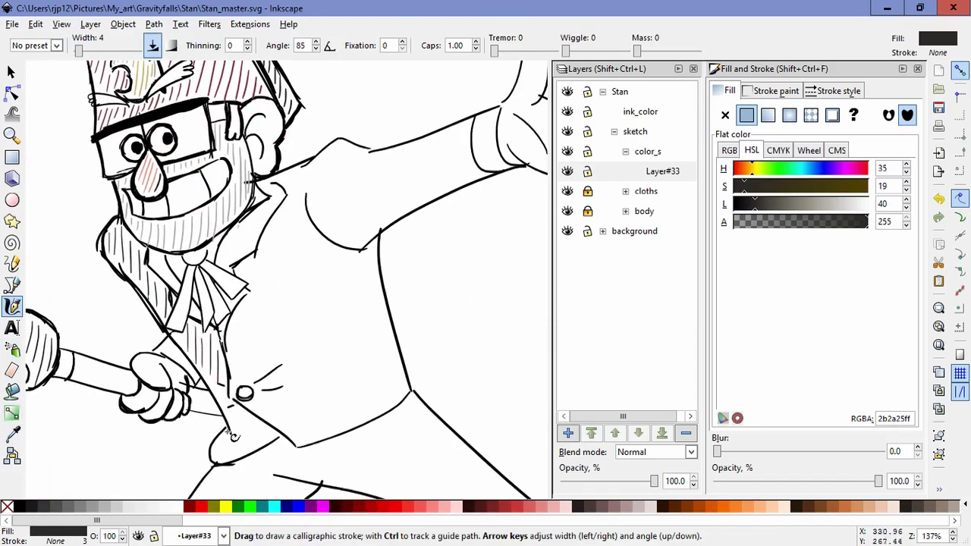
Step: Hatch the jacket's lower left flap below the button in dark grey
drag(230, 432, 231, 458)
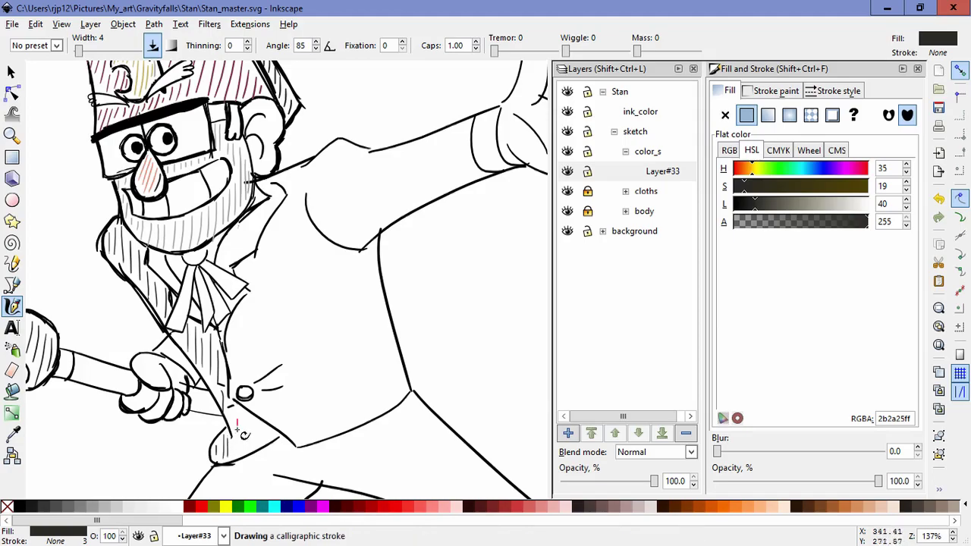
drag(236, 410, 238, 453)
drag(244, 414, 245, 448)
drag(252, 419, 254, 444)
drag(262, 425, 265, 442)
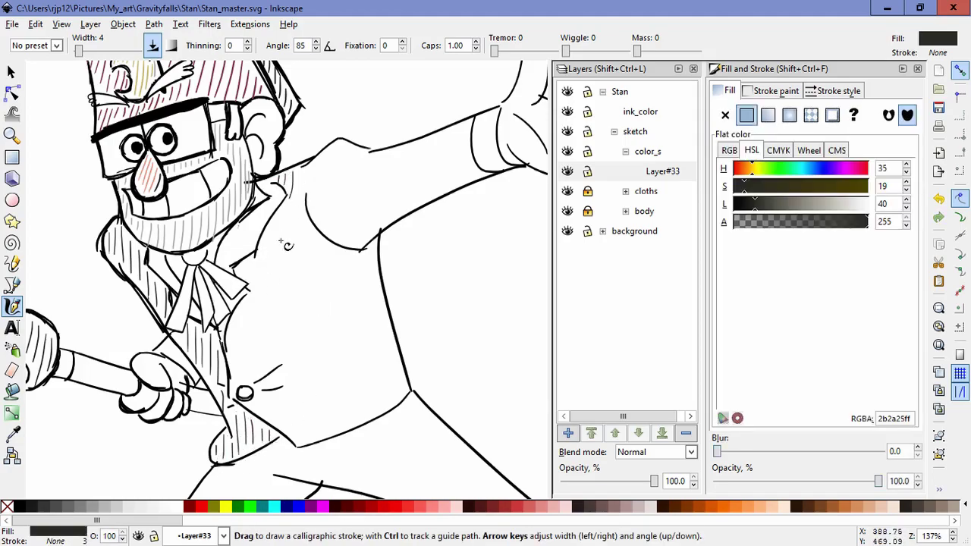
Step: Hatch the jacket's right lapel and torso down to the lower hem with long dark grey strokes
drag(299, 174, 273, 260)
key(ctrl+z)
mouse_move(295, 173)
mouse_down()
mouse_move(272, 257)
mouse_move(239, 278)
mouse_up()
key(ctrl+z)
drag(253, 256, 250, 274)
drag(293, 176, 249, 302)
drag(298, 204, 236, 365)
mouse_move(305, 239)
mouse_down()
mouse_move(256, 358)
mouse_move(274, 363)
mouse_up()
drag(327, 270, 290, 375)
drag(346, 257, 288, 435)
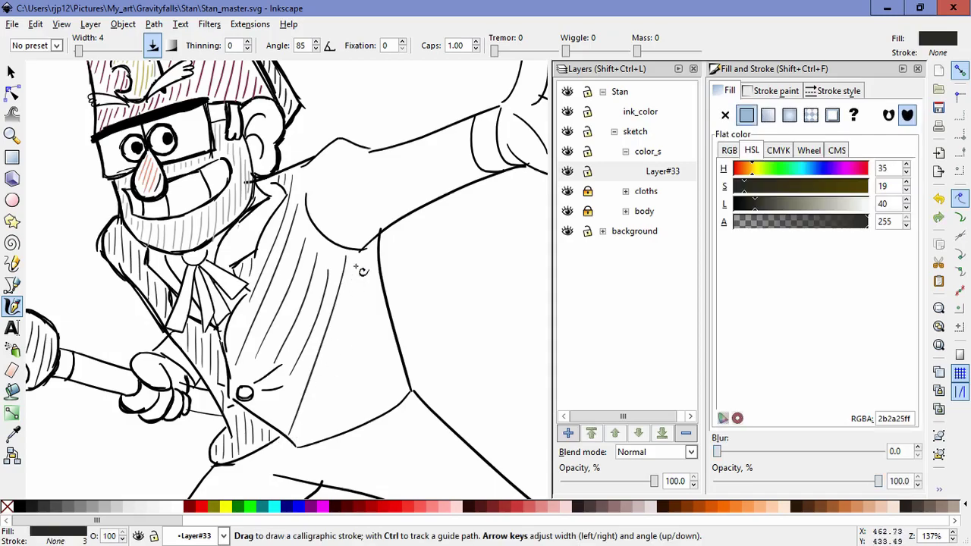
drag(356, 267, 306, 446)
drag(367, 276, 344, 388)
drag(380, 316, 356, 426)
drag(390, 352, 381, 410)
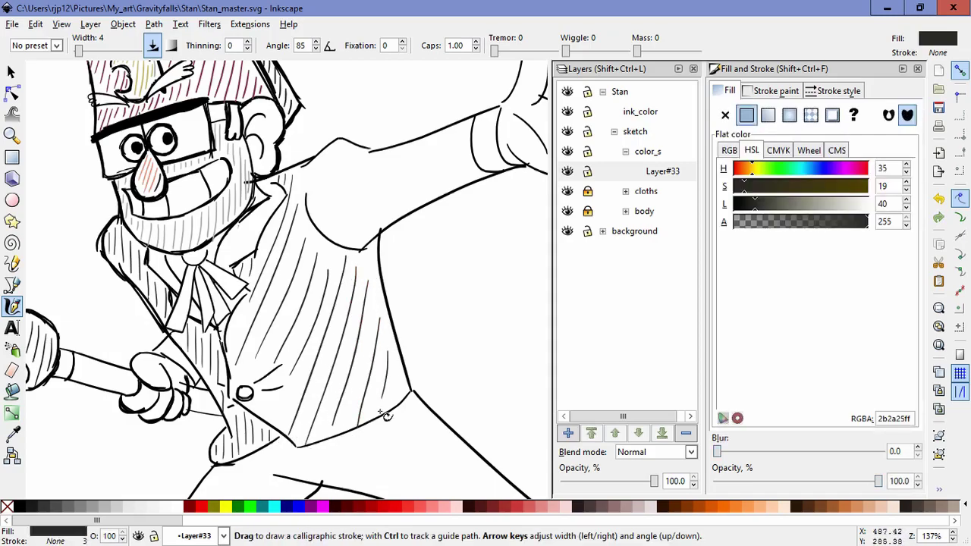
Step: Hatch the outstretched arm's sleeve from the shoulder to the cuff in dark grey
key(space)
drag(342, 304, 305, 391)
mouse_move(292, 236)
mouse_down()
mouse_move(278, 285)
mouse_move(289, 305)
mouse_up()
mouse_move(326, 233)
mouse_down()
mouse_move(304, 326)
mouse_move(322, 331)
mouse_up()
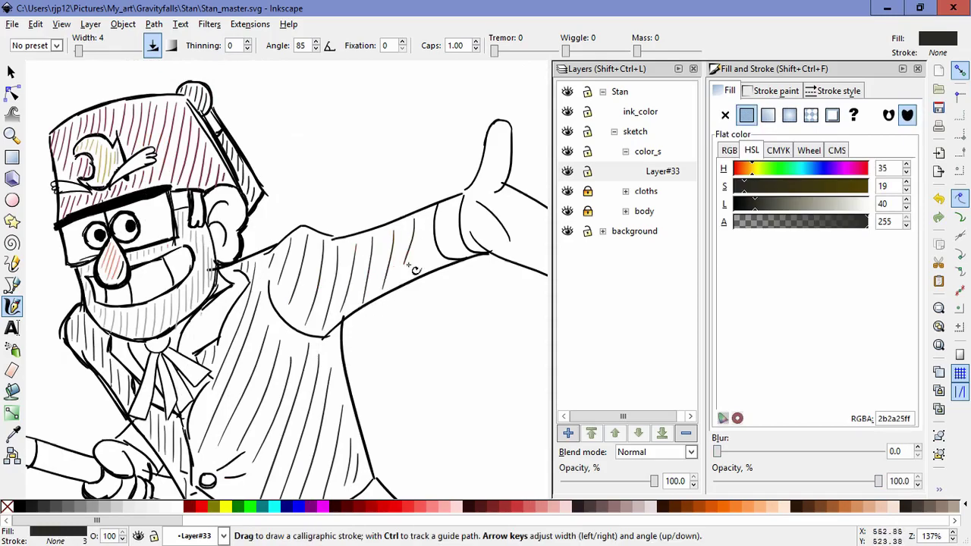
Step: Pick the near-black (1f1f1f) from the reference swatches and hatch the jacket's collar and the gaps around the bow tie
scroll(386, 360, down, 2)
click(13, 434)
click(86, 398)
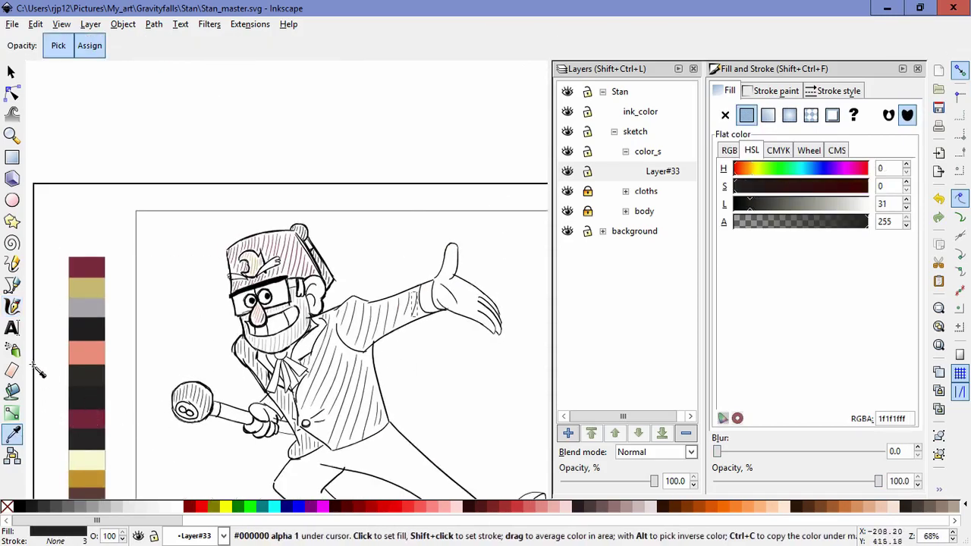
click(12, 307)
scroll(266, 298, up, 3)
drag(156, 323, 160, 333)
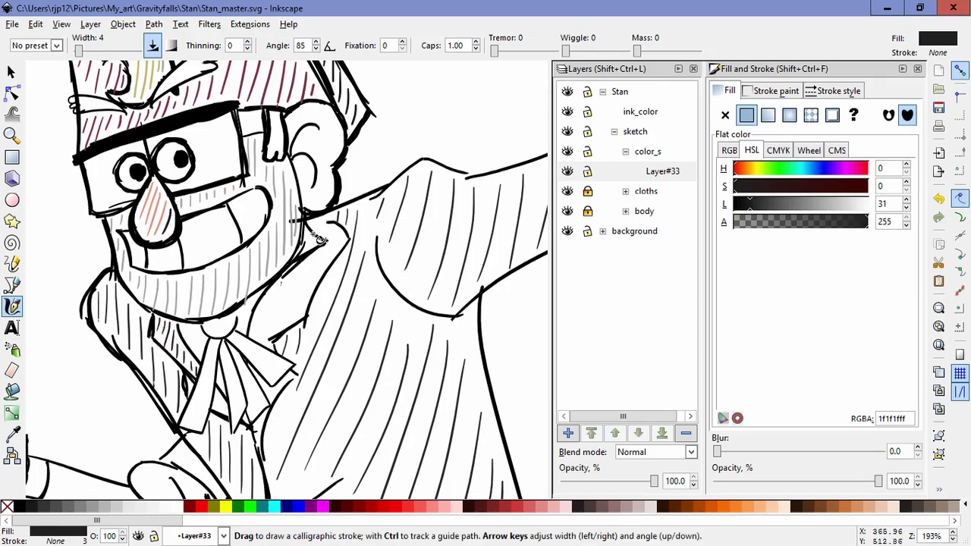
drag(326, 222, 260, 317)
key(ctrl+z)
mouse_move(332, 244)
mouse_down()
mouse_move(262, 413)
mouse_move(271, 402)
mouse_move(233, 419)
mouse_up()
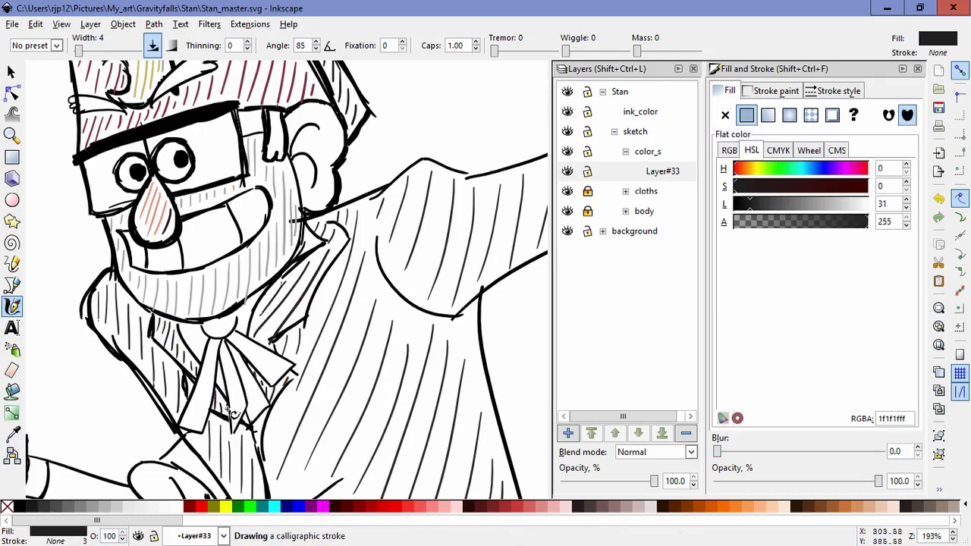
Step: Pick the burgundy (76283c) from the reference swatches and hatch the bow tie's knot and left ribbon
scroll(237, 418, down, 4)
click(12, 435)
click(136, 340)
click(13, 307)
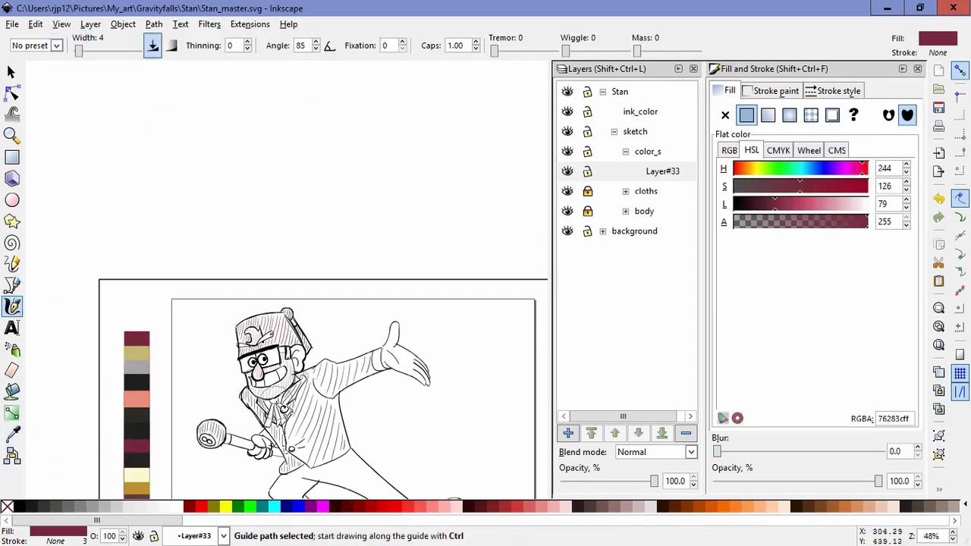
scroll(289, 418, up, 5)
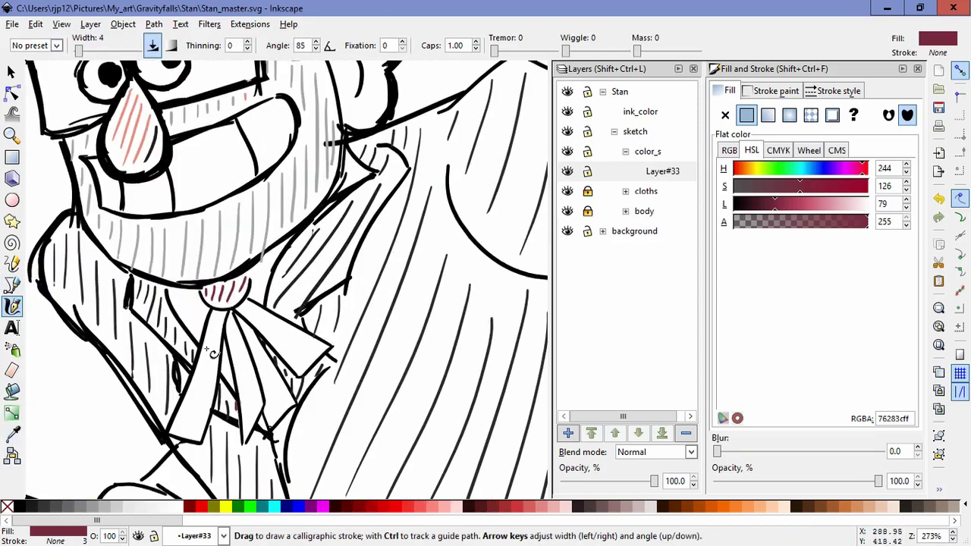
drag(216, 316, 179, 426)
key(ctrl+z)
key(ctrl+z)
drag(221, 315, 210, 327)
drag(220, 327, 179, 426)
Step: Hatch the bow tie's middle and right ribbons in burgundy
drag(236, 324, 241, 404)
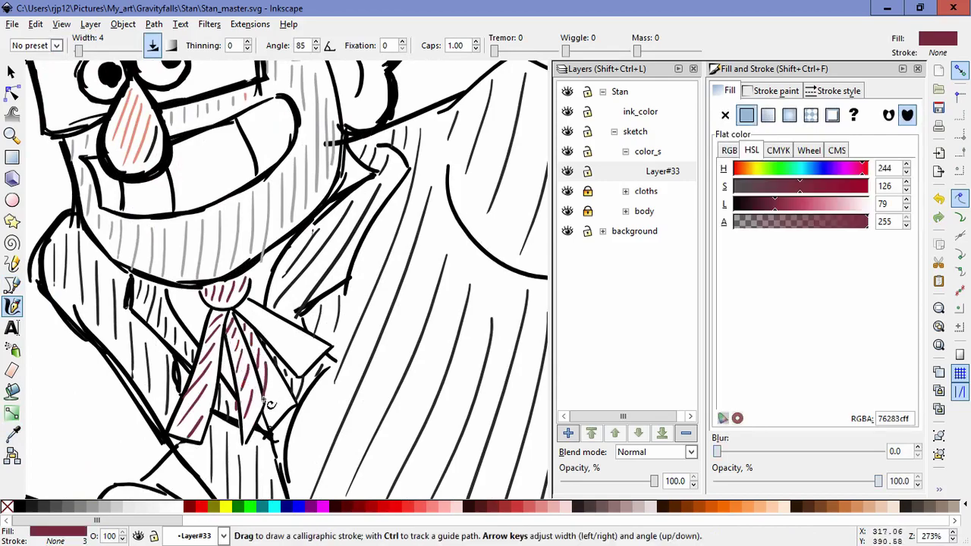
drag(287, 392, 281, 412)
mouse_move(248, 303)
mouse_down()
mouse_move(243, 314)
mouse_move(255, 323)
mouse_up()
mouse_move(267, 315)
mouse_down()
mouse_move(271, 343)
mouse_move(301, 364)
mouse_up()
Step: Pick the dark grey (2b2a25) from the reference swatches and hatch the bent leg's trousers from hip to ankle
key(space)
scroll(366, 361, down, 4)
drag(423, 364, 304, 319)
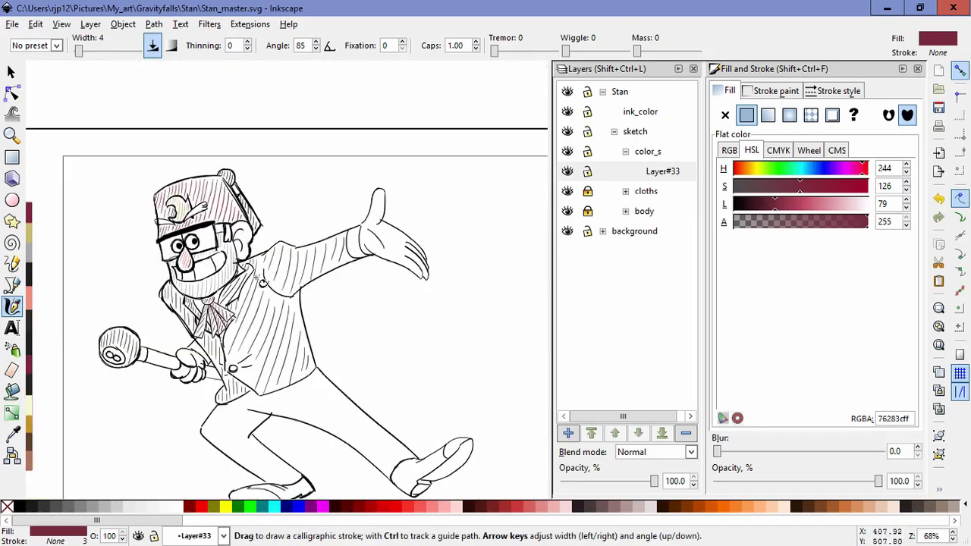
key(space)
drag(254, 278, 326, 205)
key(d)
click(87, 250)
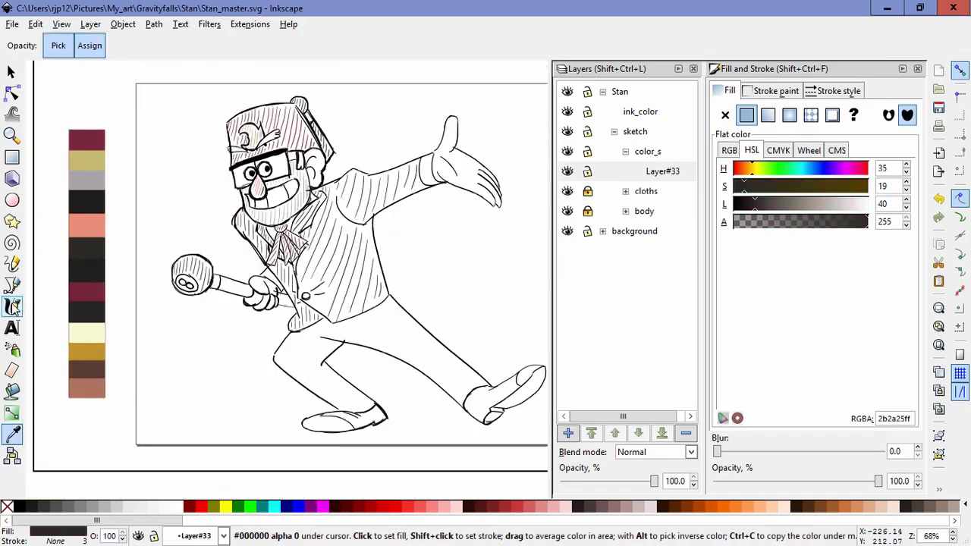
scroll(293, 346, up, 1)
drag(288, 343, 215, 309)
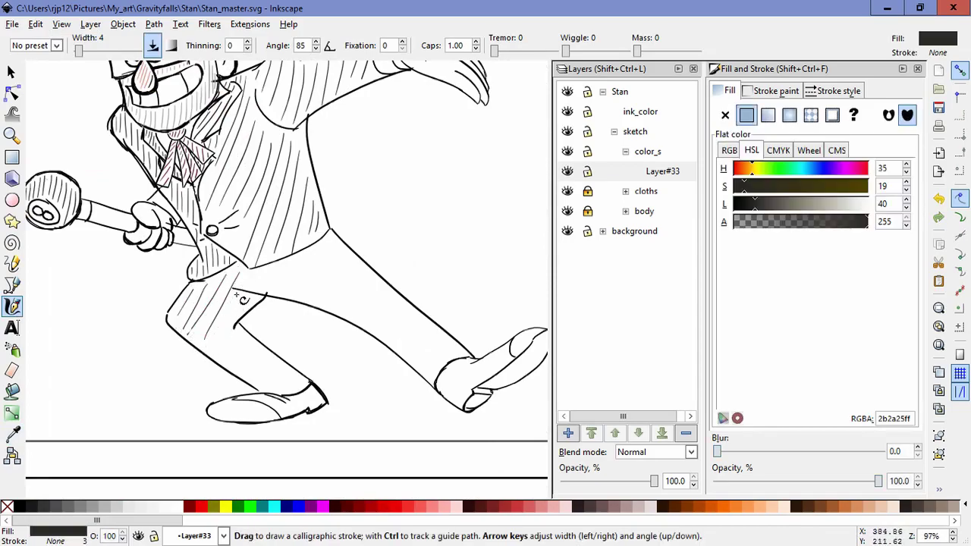
mouse_move(238, 325)
mouse_down()
mouse_move(241, 370)
mouse_move(223, 367)
mouse_move(258, 353)
mouse_move(258, 386)
mouse_up()
drag(271, 359, 270, 390)
drag(285, 369, 285, 391)
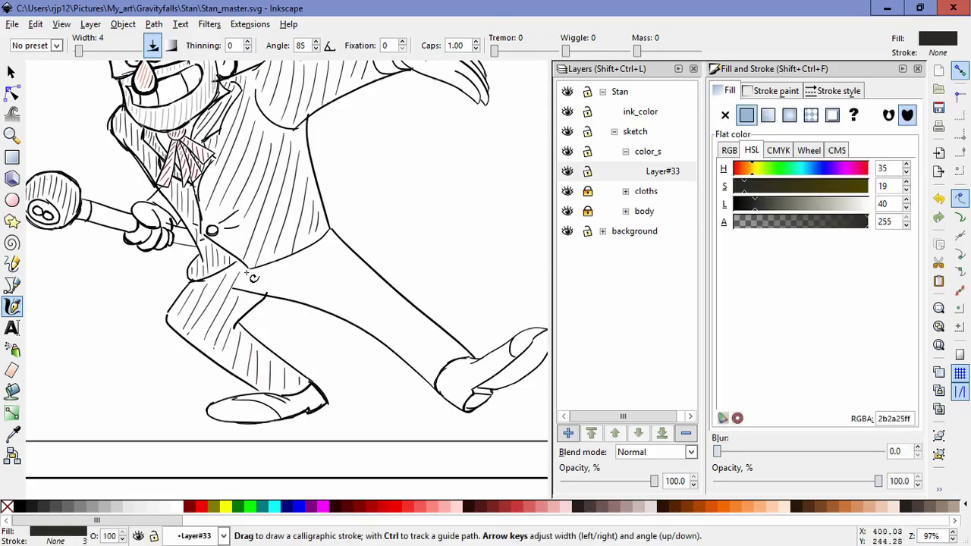
Step: Hatch the outstretched leg's trousers from the jacket hem to the ankle in dark grey, redoing the unsatisfactory strokes
mouse_move(267, 270)
mouse_down()
mouse_move(281, 275)
mouse_move(327, 250)
mouse_up()
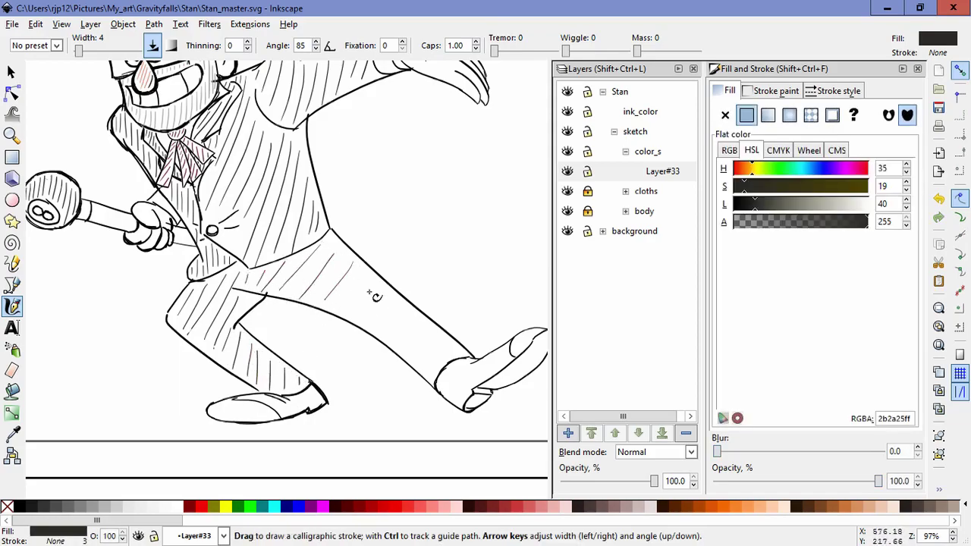
key(ctrl+z)
key(ctrl+z)
drag(297, 298, 335, 252)
mouse_move(316, 299)
mouse_down()
mouse_move(312, 290)
mouse_move(348, 260)
mouse_up()
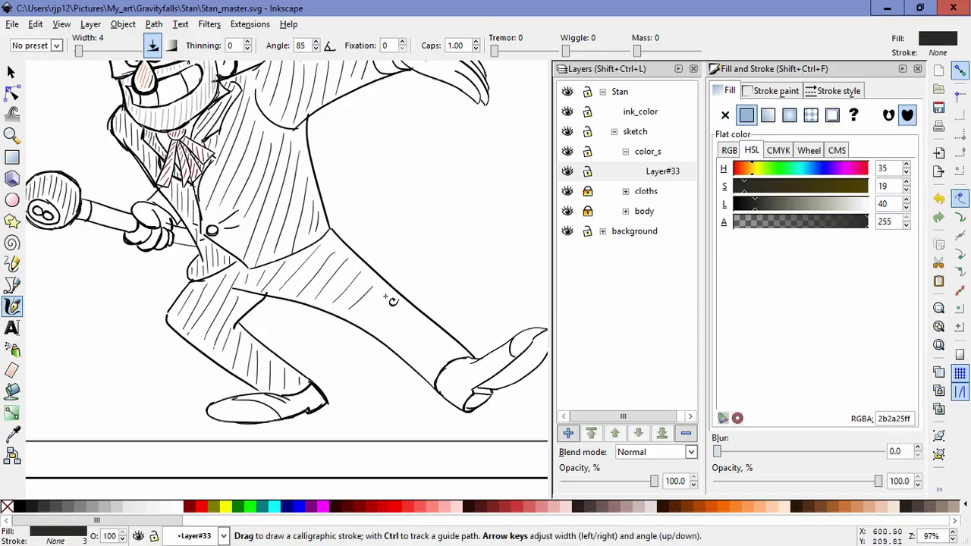
drag(387, 299, 432, 364)
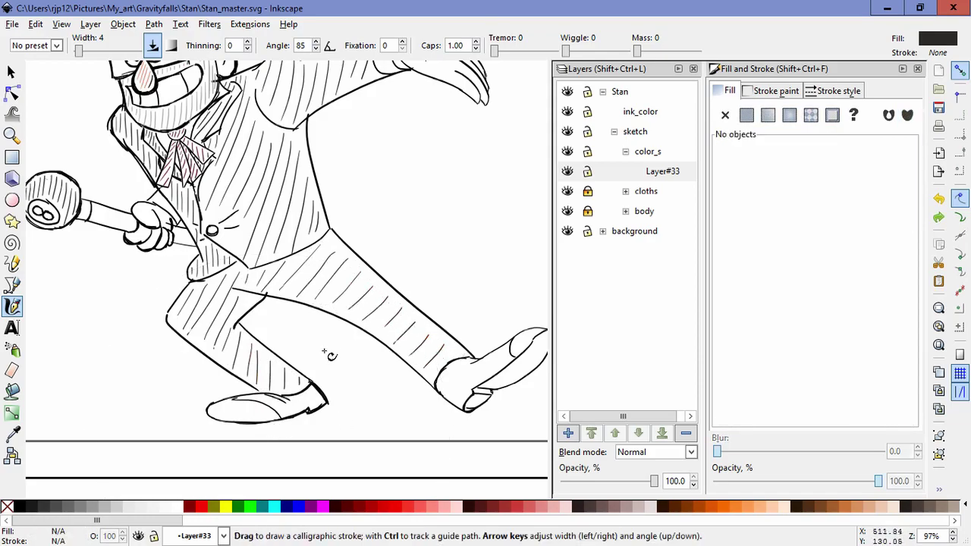
Step: Pick the dark brown (5a3d37) from the reference swatches and hatch the cane's shaft on both sides of the hand
scroll(329, 351, down, 2)
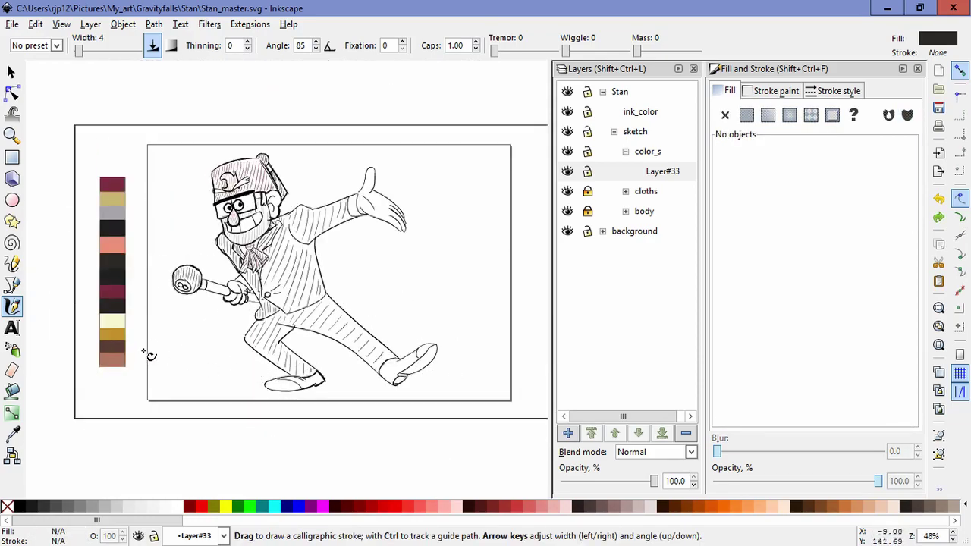
click(12, 435)
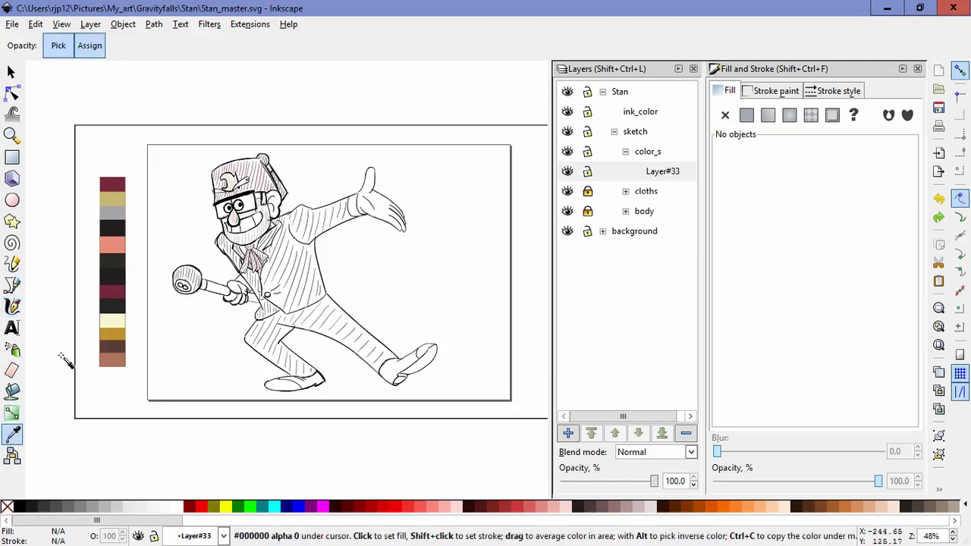
click(105, 348)
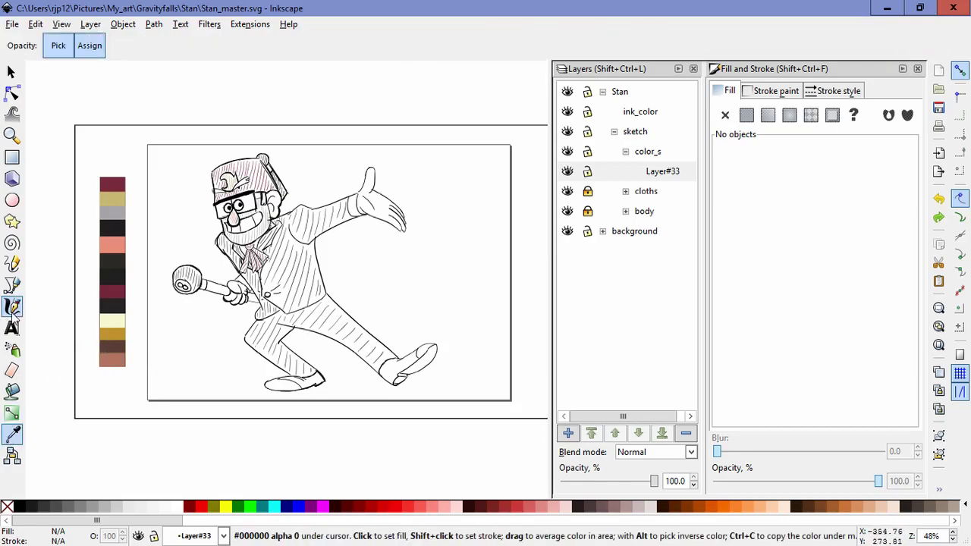
click(13, 307)
scroll(229, 313, up, 3)
drag(183, 234, 199, 245)
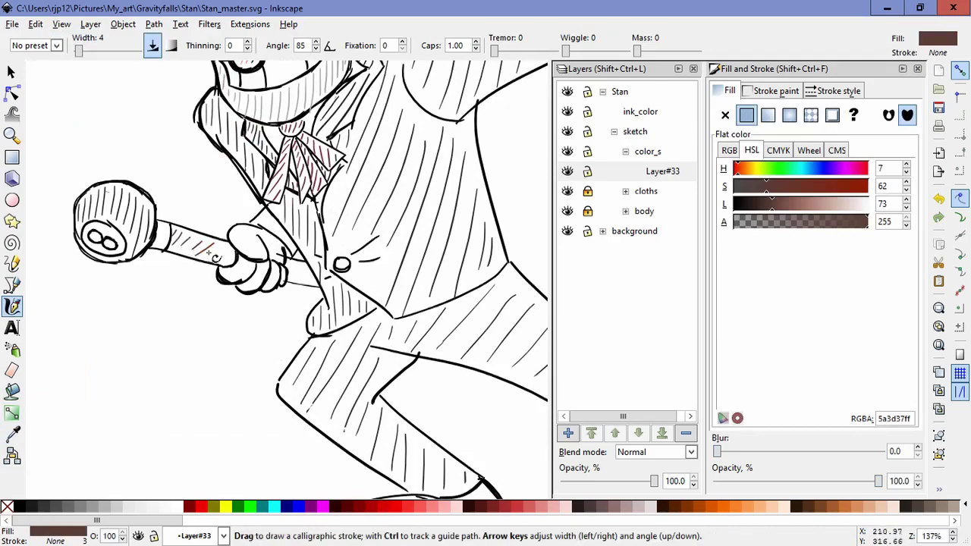
drag(301, 273, 315, 284)
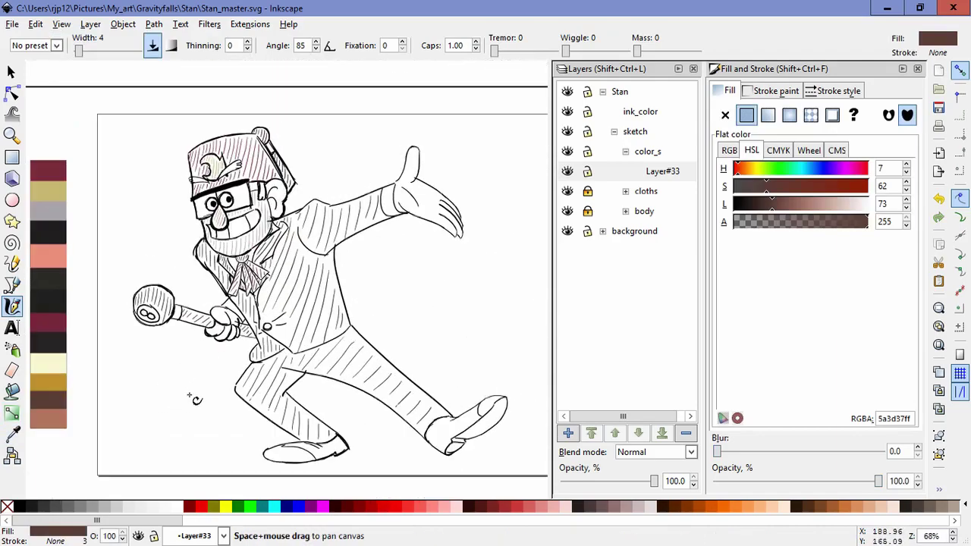
Step: Pick the ochre (bf912e) from the reference swatches and hatch the band between the cane's shaft and its eight-ball head
scroll(188, 395, down, 1)
click(13, 434)
click(89, 385)
scroll(189, 353, down, 3)
scroll(192, 355, up, 5)
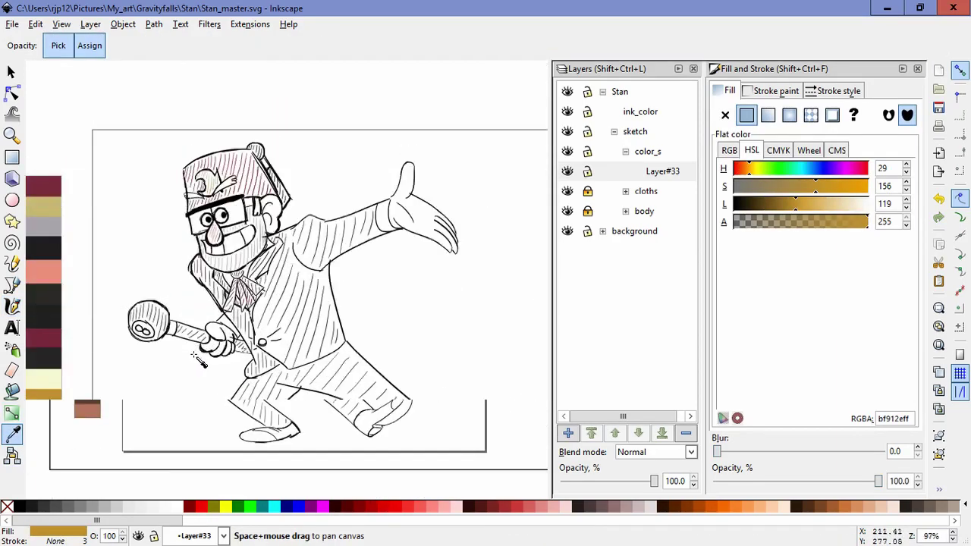
scroll(155, 366, up, 3)
click(13, 306)
mouse_move(103, 228)
mouse_down()
mouse_move(143, 291)
mouse_move(134, 294)
mouse_up()
drag(149, 284, 134, 311)
drag(150, 306, 137, 321)
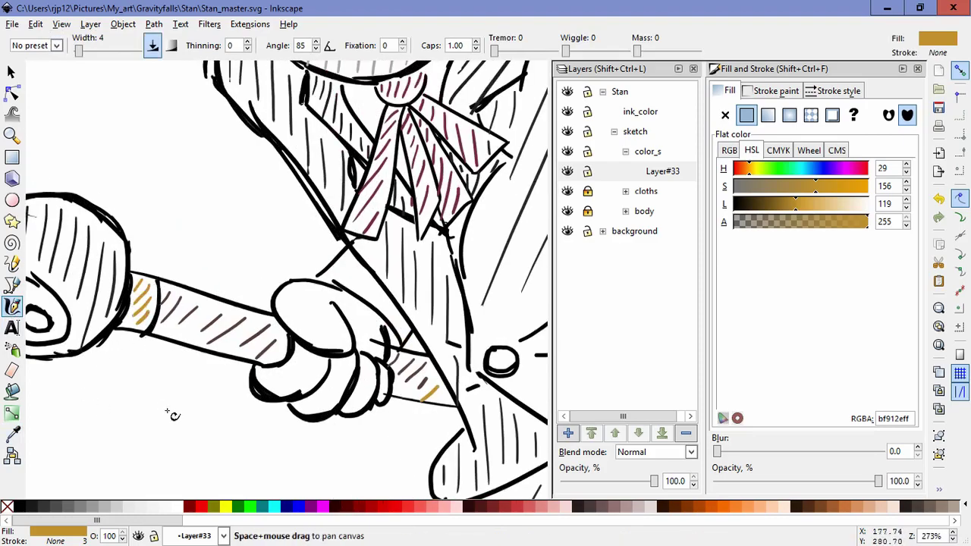
Step: Recolour the stray ochre stroke on the cane's end with the dark brown (5a3d37) of the neighbouring strokes
scroll(173, 415, down, 7)
key(s)
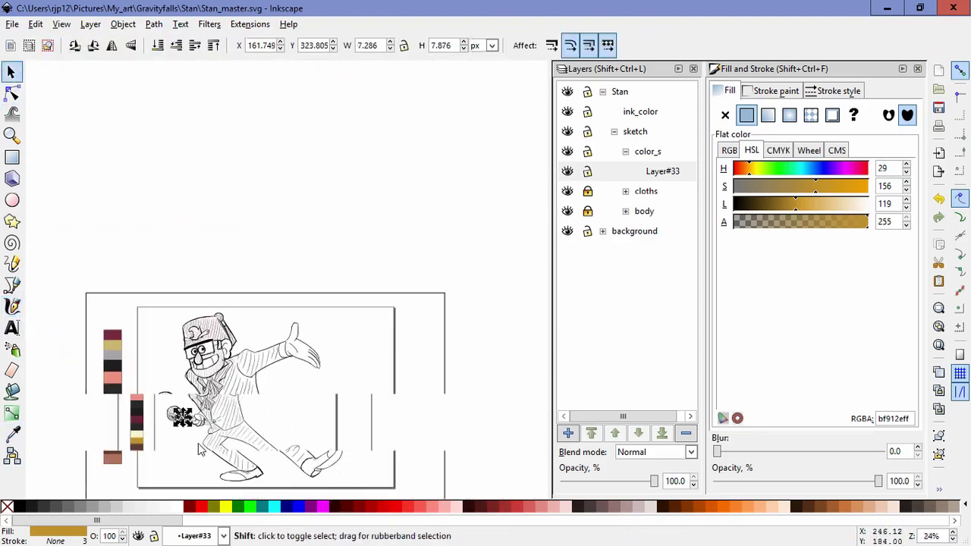
scroll(199, 450, up, 6)
key(Escape)
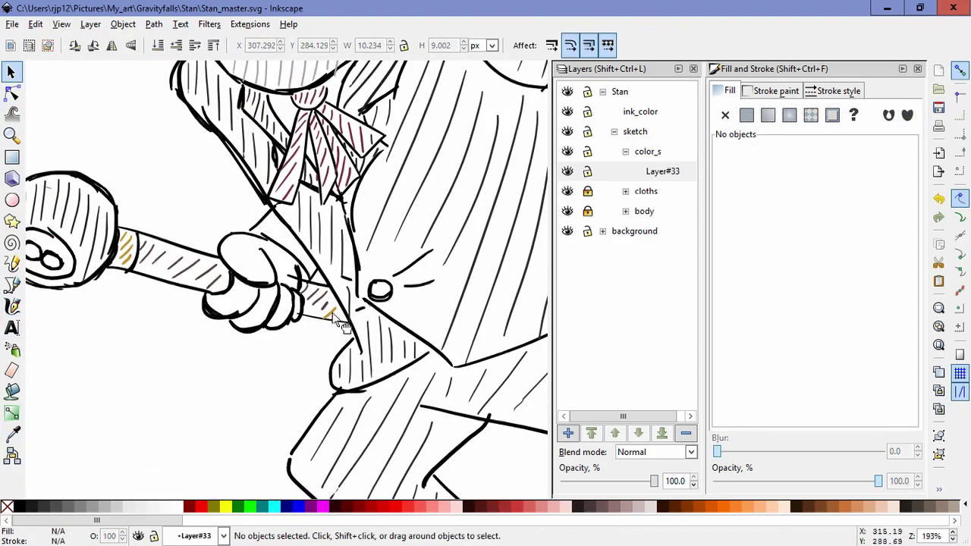
click(329, 319)
key(d)
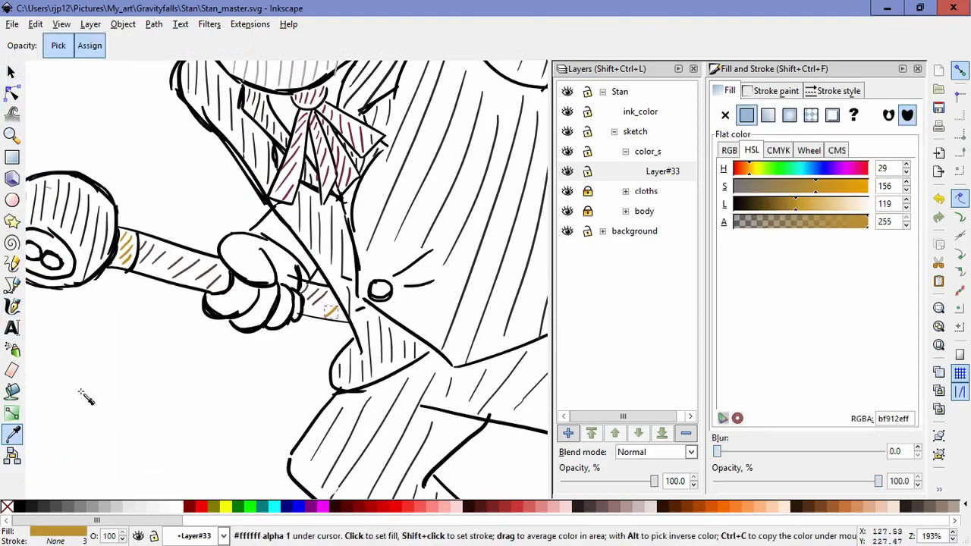
scroll(312, 329, up, 3)
click(311, 269)
click(326, 246)
Step: Reposition and resize the brown strokes on the cane's end behind the hand to even out the hatching
click(12, 73)
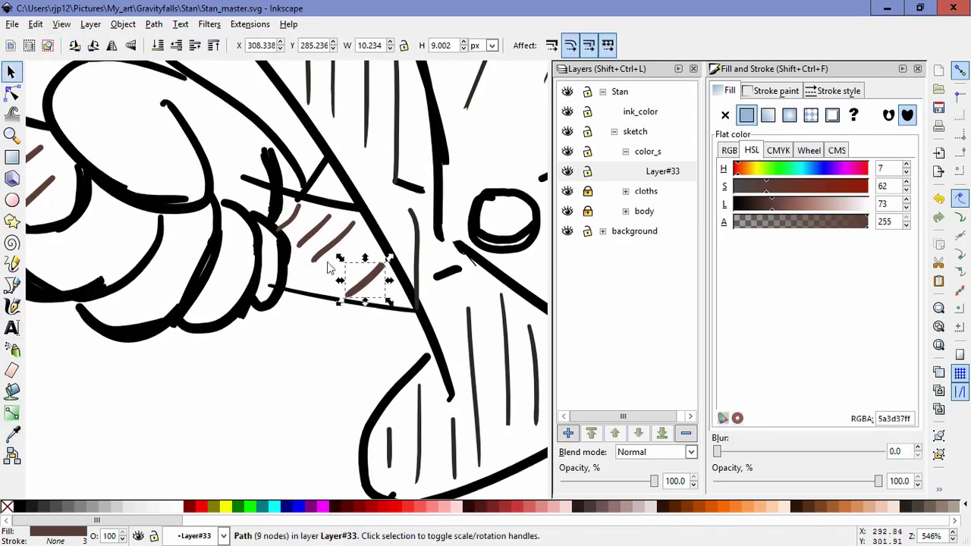
click(323, 253)
drag(307, 267, 292, 278)
mouse_move(368, 281)
mouse_down()
mouse_move(351, 255)
mouse_move(312, 288)
mouse_move(373, 292)
mouse_up()
key(ctrl+z)
click(343, 281)
click(322, 321)
key(ctrl+z)
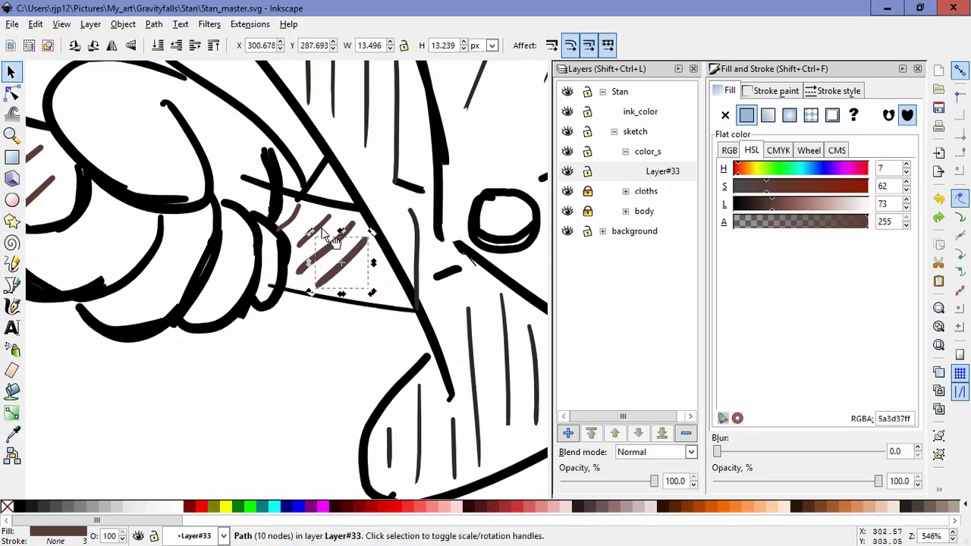
Step: Duplicate a short brown stroke on the cane's end and move the copy next to the jacket edge
click(321, 227)
key(ctrl+d)
drag(317, 226, 373, 278)
click(309, 371)
shift+middle_click(308, 375)
shift+middle_click(308, 375)
scroll(307, 381, down, 6)
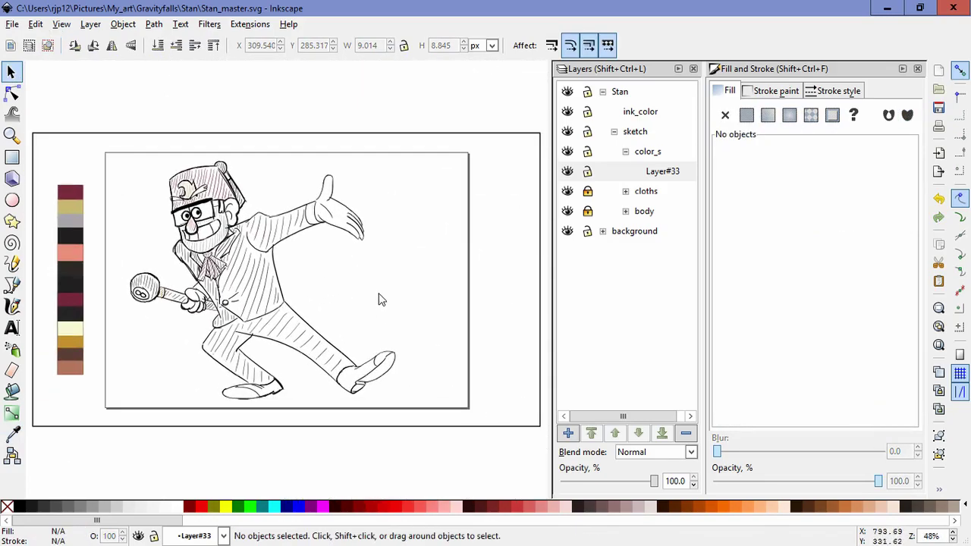
Step: Recolour the mismatched dark stroke on the nose with the salmon (e78c7a) of the other nose strokes
scroll(175, 213, up, 6)
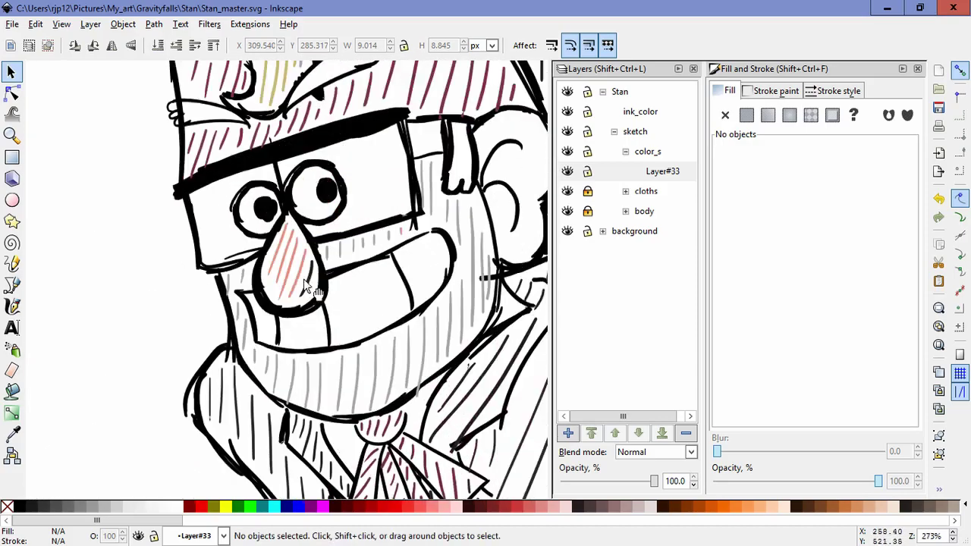
click(307, 284)
click(13, 434)
scroll(330, 280, up, 4)
click(216, 249)
scroll(372, 356, down, 6)
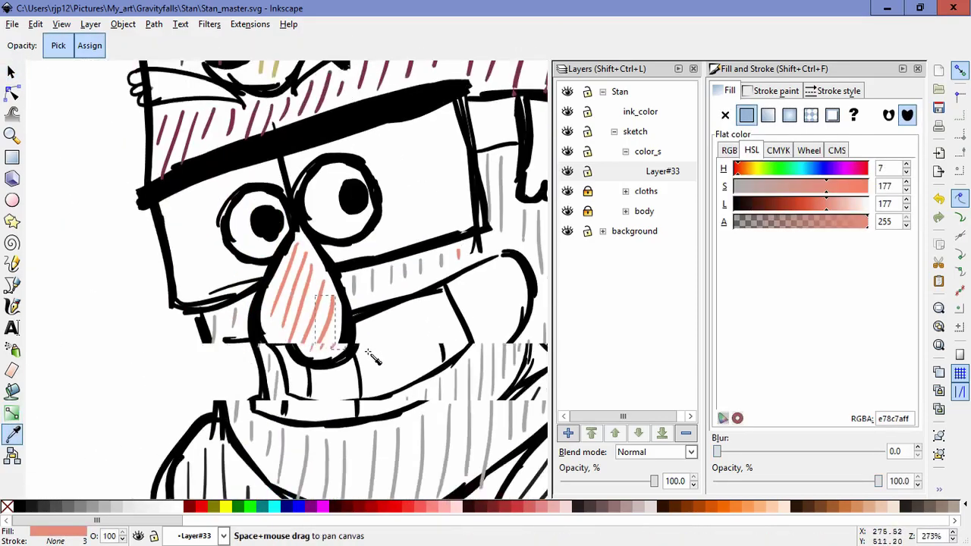
Step: Recolour the stray salmon stroke between the glasses and the mouth with the grey of the neighbouring beard strokes
scroll(427, 345, up, 3)
key(space)
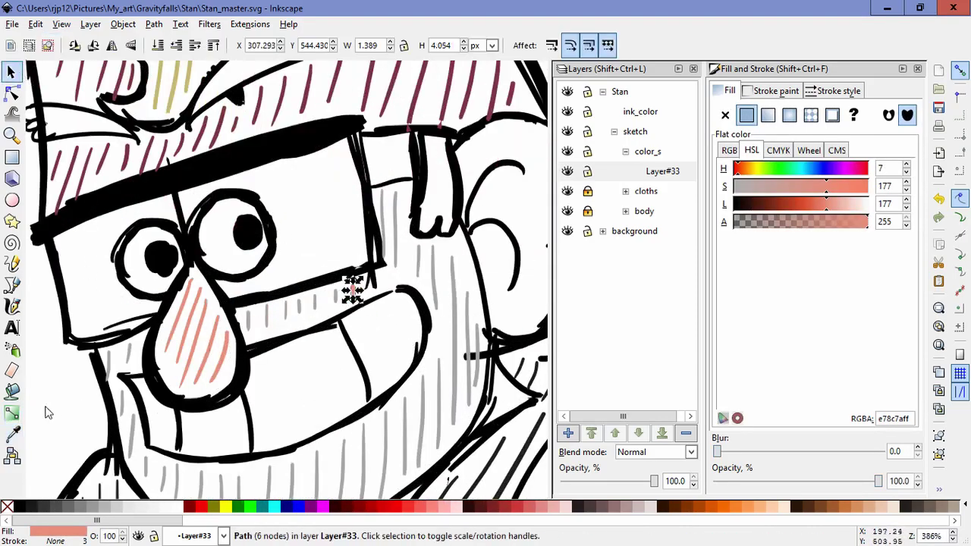
click(319, 479)
scroll(326, 287, up, 2)
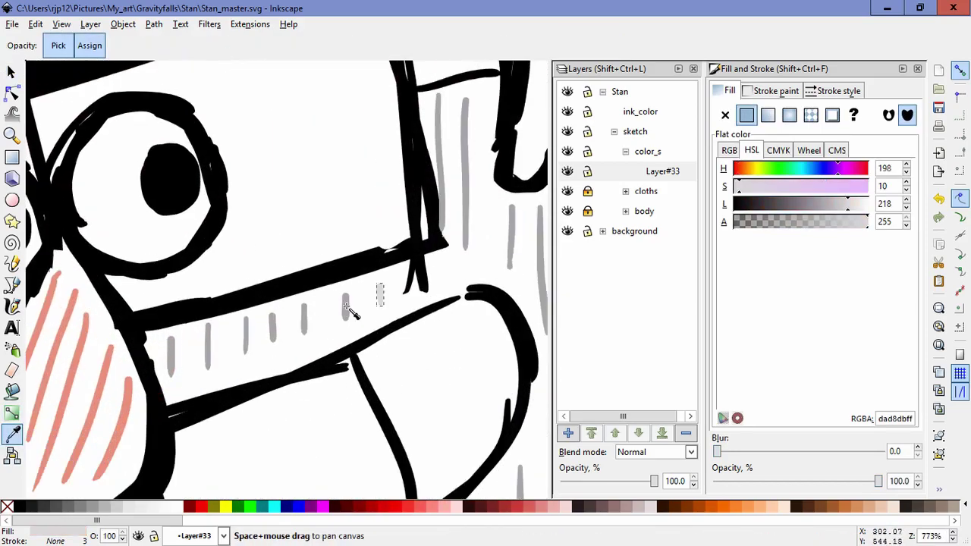
click(346, 306)
scroll(305, 353, down, 2)
scroll(305, 353, down, 3)
key(space)
click(164, 351)
scroll(167, 362, down, 1)
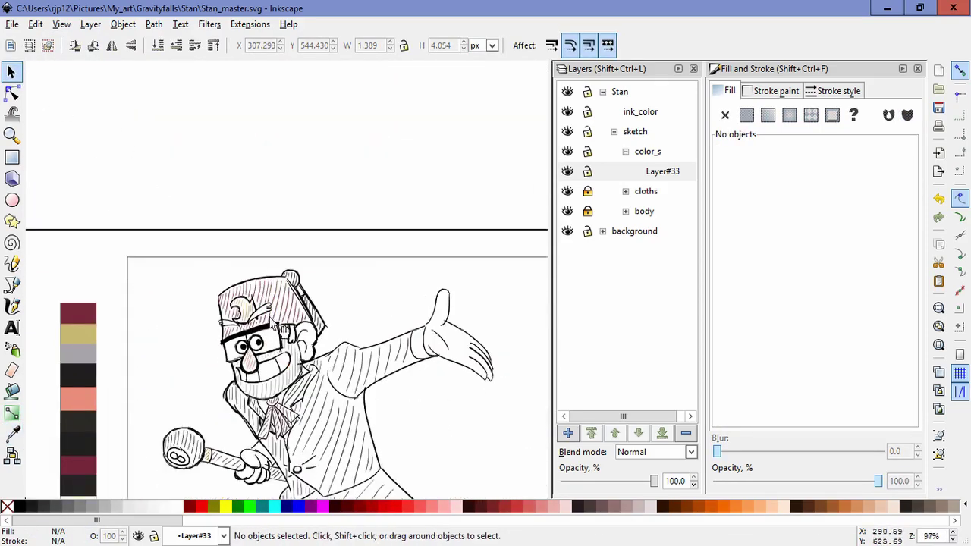
Step: Recolour the mismatched stroke in the fez's emblem with the khaki (c6b871) of the emblem's other strokes
scroll(273, 326, up, 5)
drag(180, 296, 284, 324)
click(244, 315)
click(12, 435)
click(213, 349)
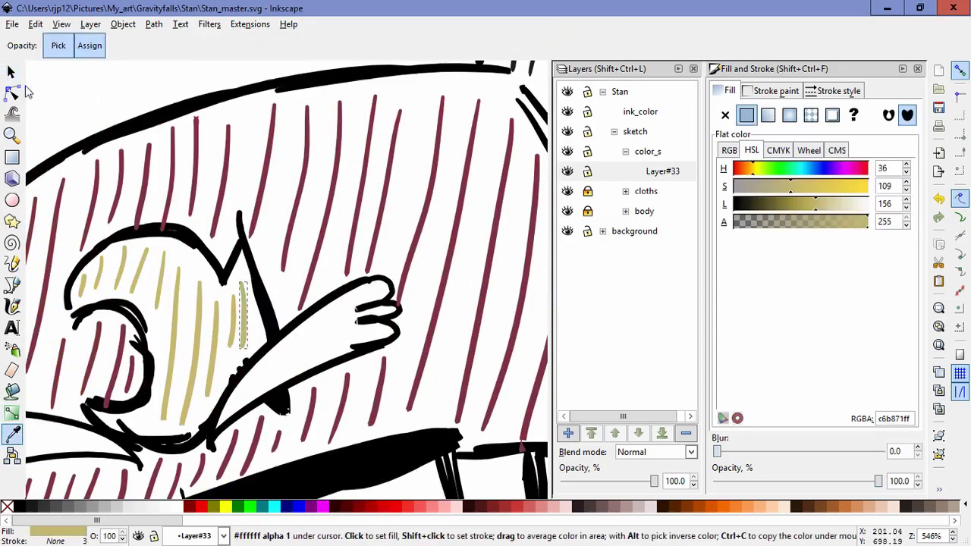
click(11, 72)
click(265, 269)
scroll(266, 269, down, 6)
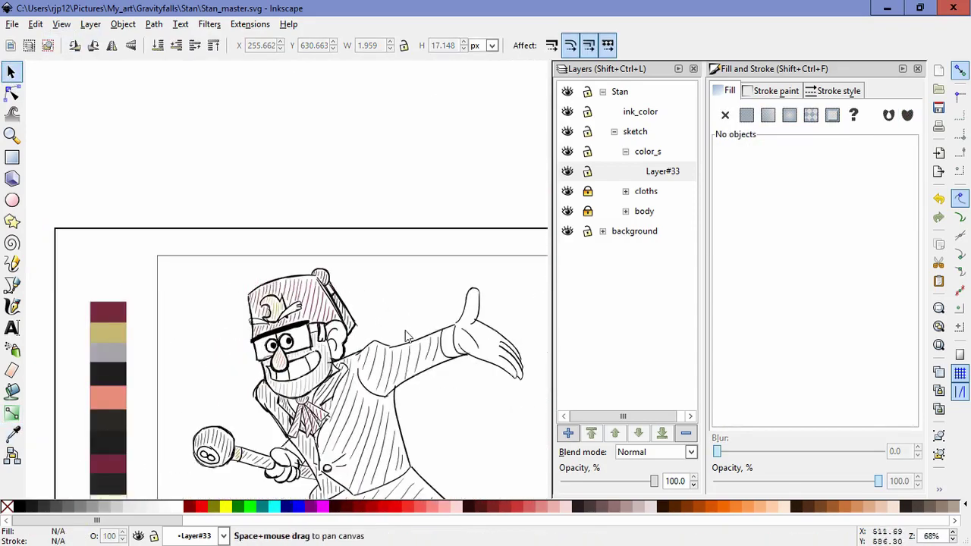
scroll(405, 337, down, 2)
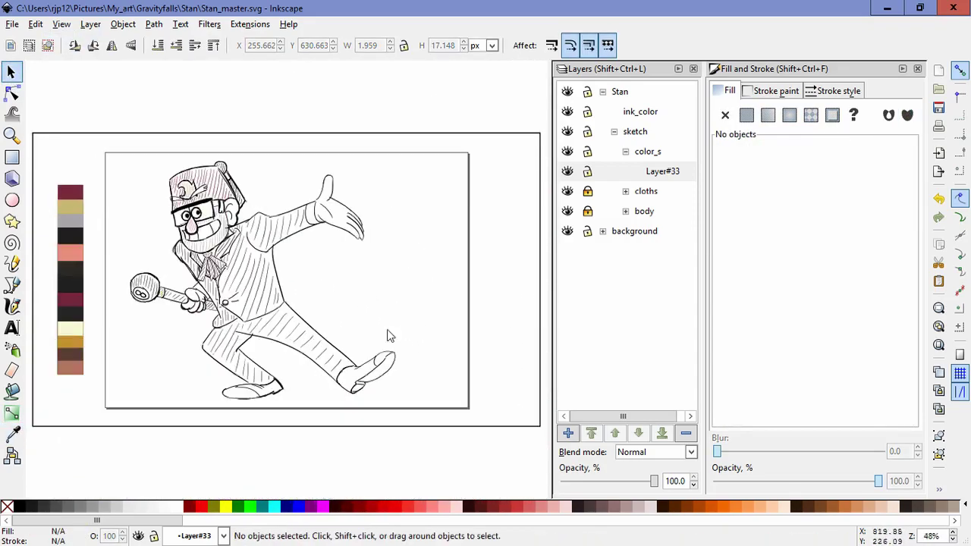
Step: Hatch the shoe of the bent leg with calligraphic strokes in the reddish-brown (b0735e) sampled from the last reference swatch
click(12, 434)
click(70, 370)
click(11, 306)
scroll(267, 403, up, 2)
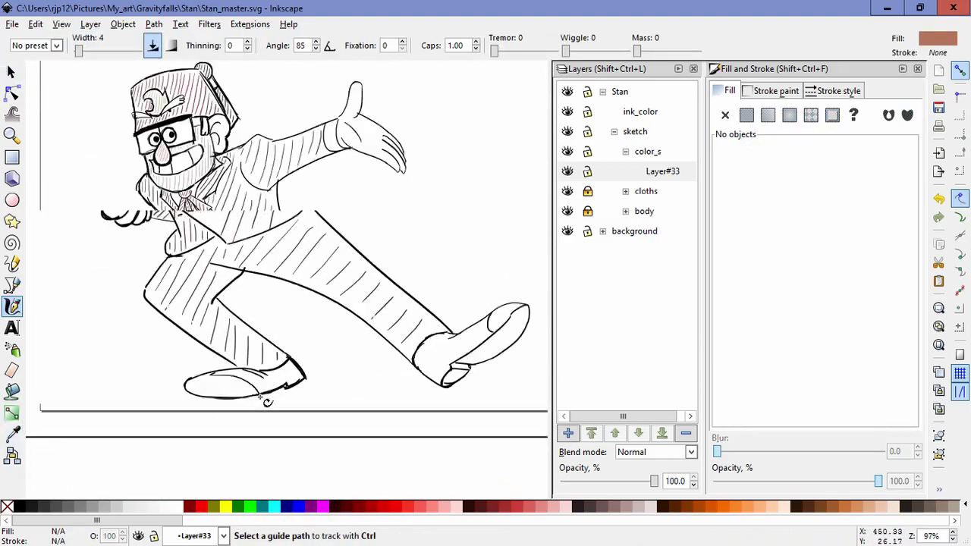
scroll(260, 396, up, 3)
drag(49, 356, 72, 344)
drag(49, 363, 105, 335)
drag(56, 371, 114, 345)
drag(77, 376, 153, 346)
mouse_move(94, 380)
mouse_down()
mouse_move(174, 358)
mouse_move(199, 365)
mouse_up()
drag(159, 390, 226, 371)
drag(137, 326, 175, 319)
mouse_move(164, 329)
mouse_down()
mouse_move(210, 321)
mouse_move(223, 332)
mouse_up()
mouse_move(218, 342)
mouse_down()
mouse_move(245, 336)
mouse_move(257, 350)
mouse_move(375, 328)
mouse_up()
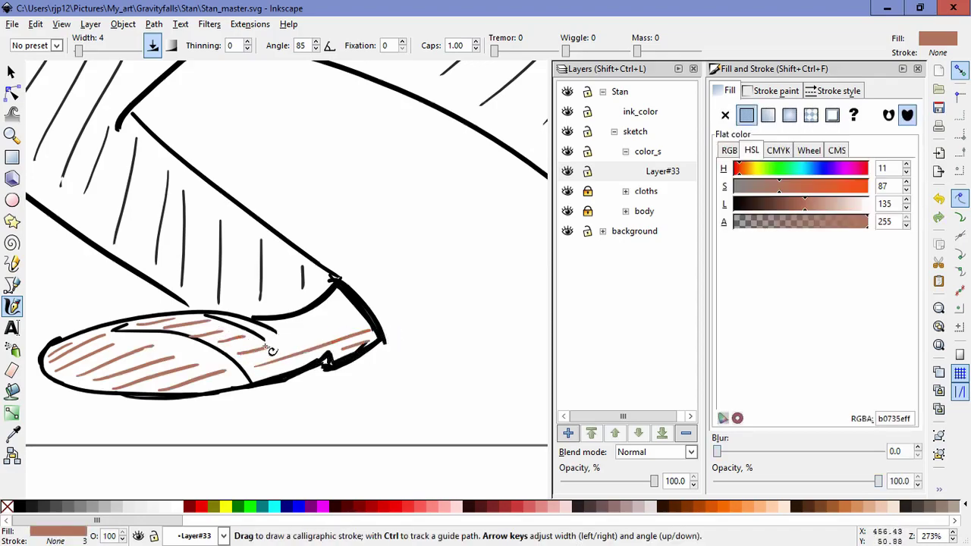
drag(286, 348, 360, 319)
drag(293, 330, 335, 312)
Step: Hatch the upper and toe of the raised shoe with the same reddish-brown strokes, undoing the misplaced ones
key(space)
drag(393, 301, 171, 319)
drag(436, 372, 173, 402)
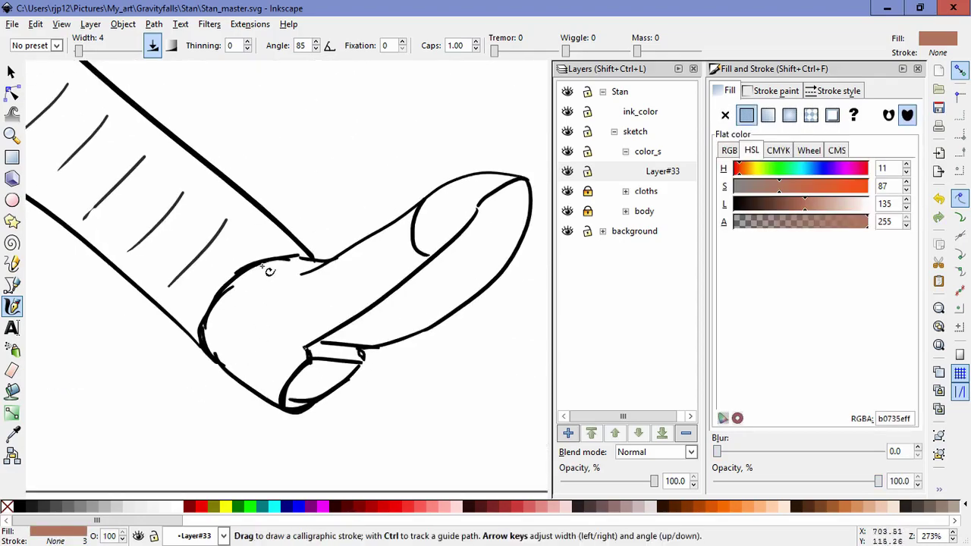
drag(262, 268, 309, 262)
drag(242, 283, 292, 274)
drag(221, 305, 269, 294)
drag(214, 321, 380, 287)
key(ctrl+z)
key(ctrl+z)
drag(324, 275, 414, 264)
mouse_move(341, 260)
mouse_down()
mouse_move(406, 250)
mouse_move(399, 236)
mouse_up()
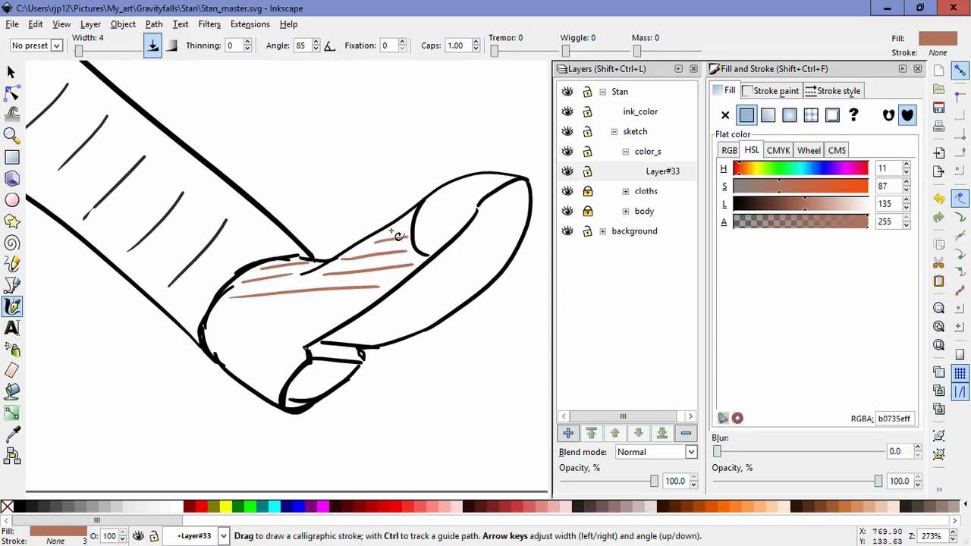
drag(440, 187, 491, 179)
mouse_move(435, 200)
mouse_down()
mouse_move(478, 192)
mouse_move(467, 204)
mouse_up()
drag(424, 225, 457, 216)
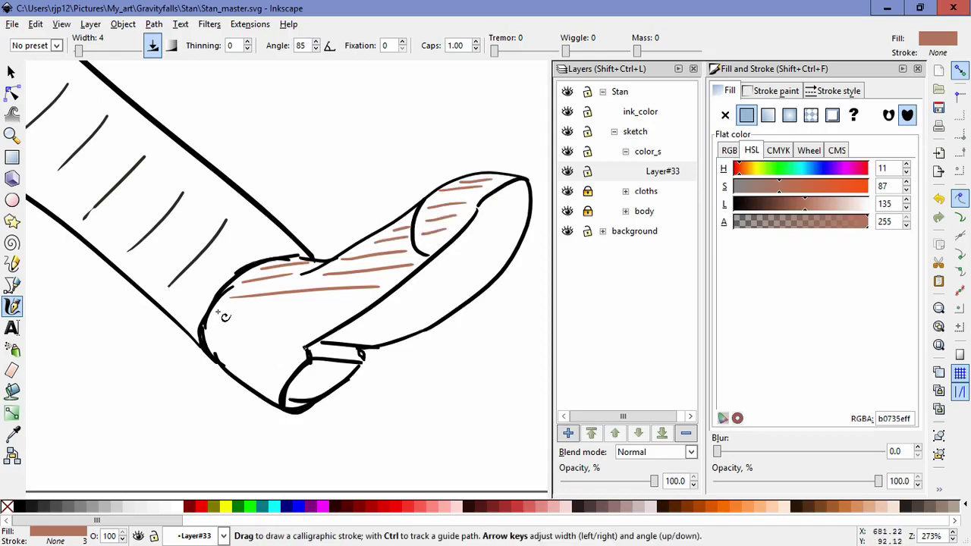
mouse_move(226, 310)
mouse_down()
mouse_move(349, 300)
mouse_move(338, 314)
mouse_up()
mouse_move(209, 332)
mouse_down()
mouse_move(327, 325)
mouse_move(307, 335)
mouse_up()
mouse_move(220, 356)
mouse_down()
mouse_move(281, 349)
mouse_move(282, 359)
mouse_up()
drag(252, 381, 329, 386)
Step: Hatch the heel and the long sole of the raised shoe with diagonal reddish-brown strokes
drag(299, 385, 336, 372)
drag(309, 375, 360, 351)
drag(420, 315, 351, 338)
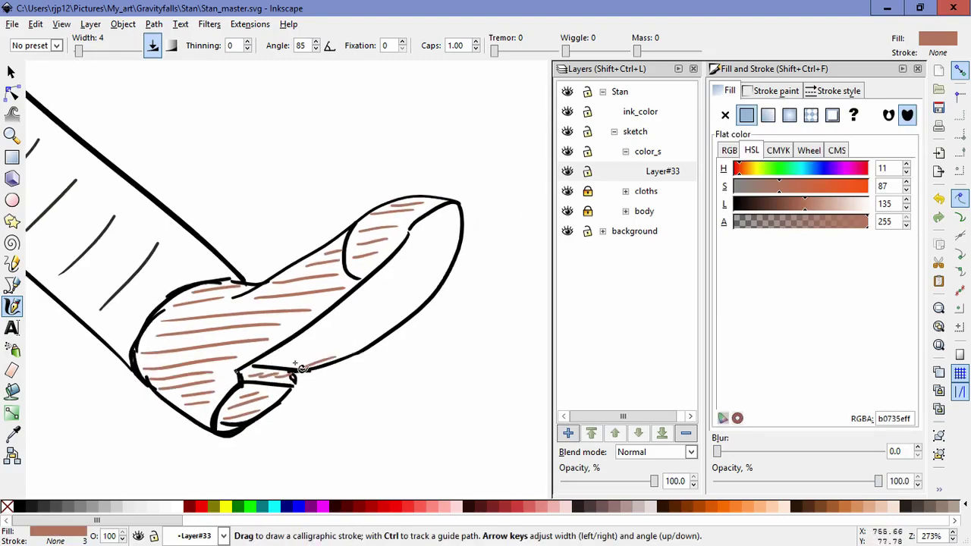
drag(287, 367, 390, 332)
drag(275, 361, 396, 313)
drag(329, 324, 442, 282)
drag(373, 292, 449, 257)
drag(406, 254, 459, 227)
drag(421, 232, 462, 215)
Step: Recolour the strokes on the raised shoe's sole and heel with the dark brown swatch (5a3d37) and save the drawing
scroll(451, 366, down, 1)
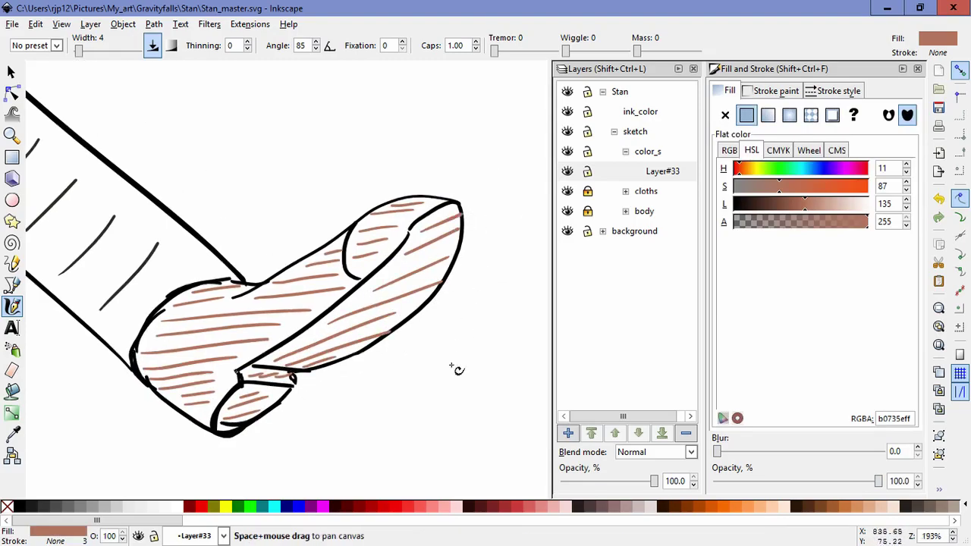
key(5)
click(12, 71)
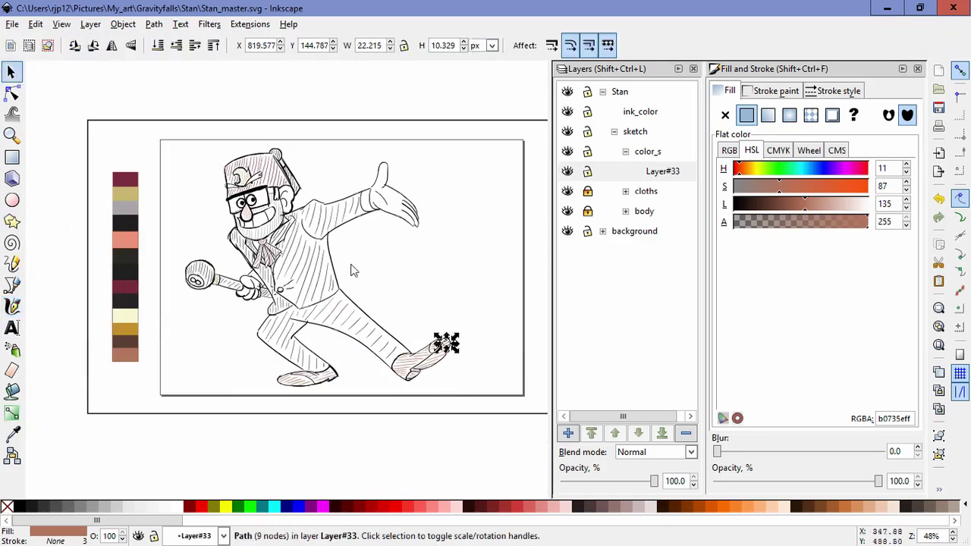
click(476, 381)
scroll(476, 381, up, 5)
mouse_move(111, 402)
mouse_down()
mouse_move(129, 296)
mouse_move(283, 182)
mouse_move(310, 329)
mouse_up()
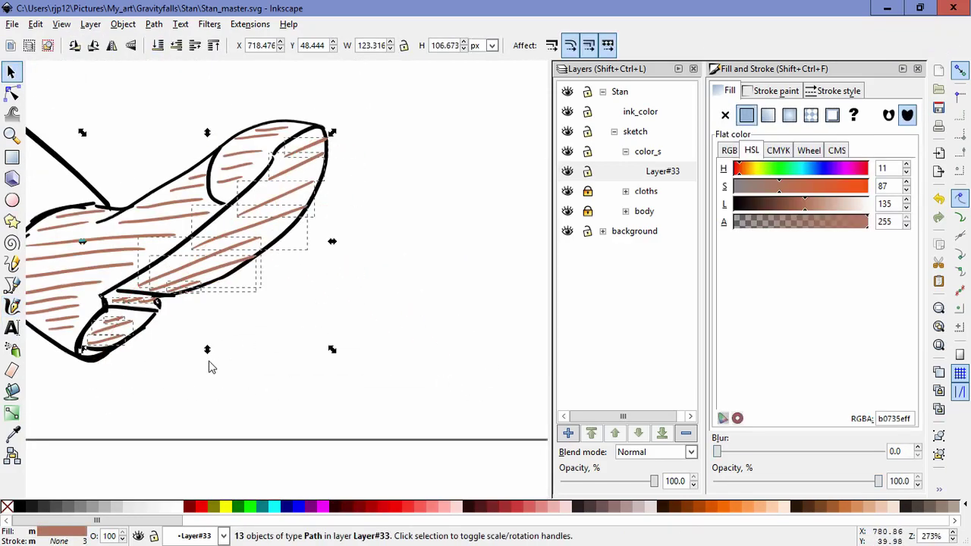
scroll(144, 410, down, 1)
scroll(190, 394, left, 5)
scroll(242, 381, down, 3)
drag(263, 432, 390, 502)
click(12, 435)
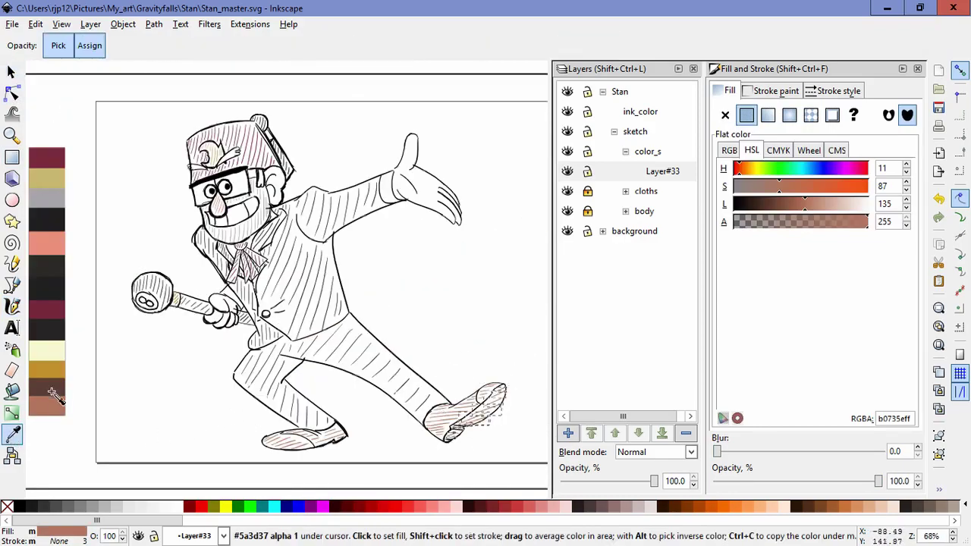
click(59, 389)
click(11, 73)
click(472, 301)
key(5)
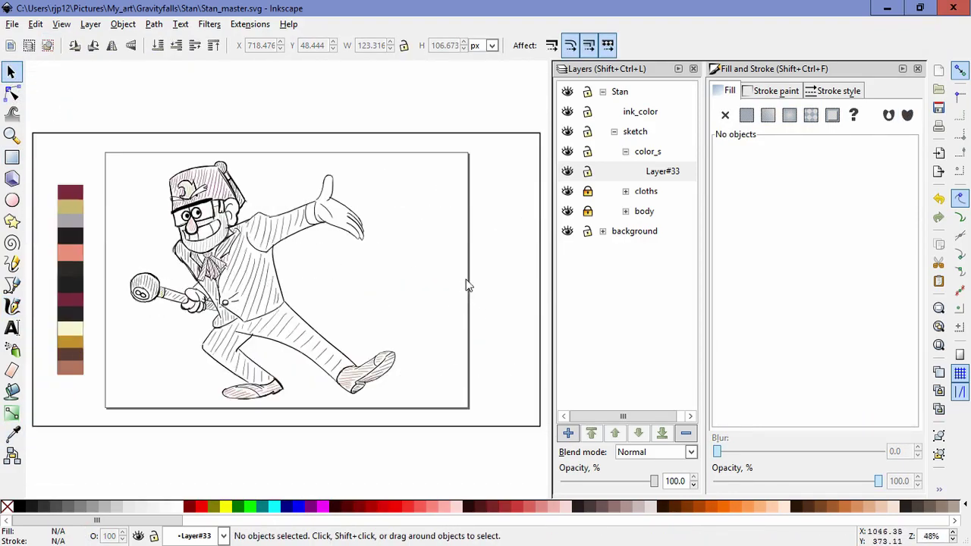
key(ctrl+s)
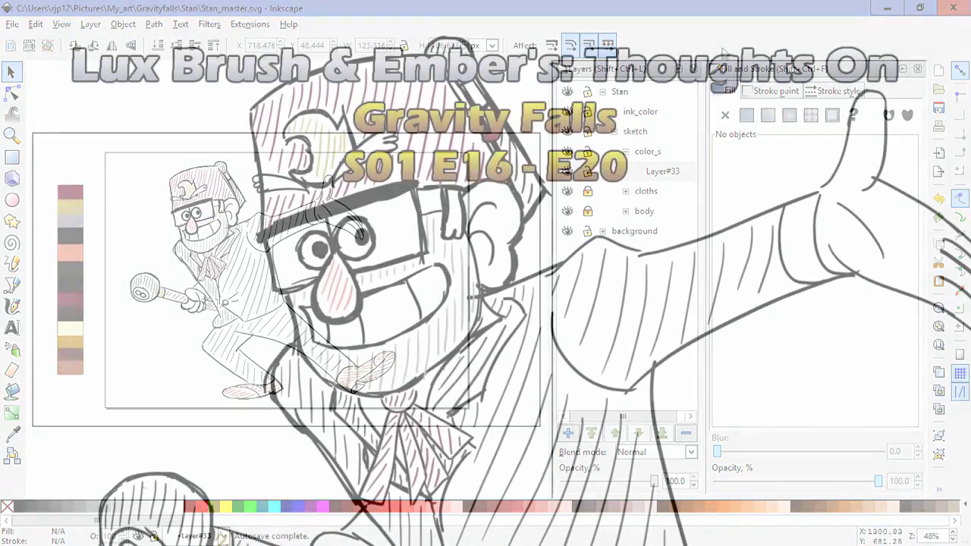